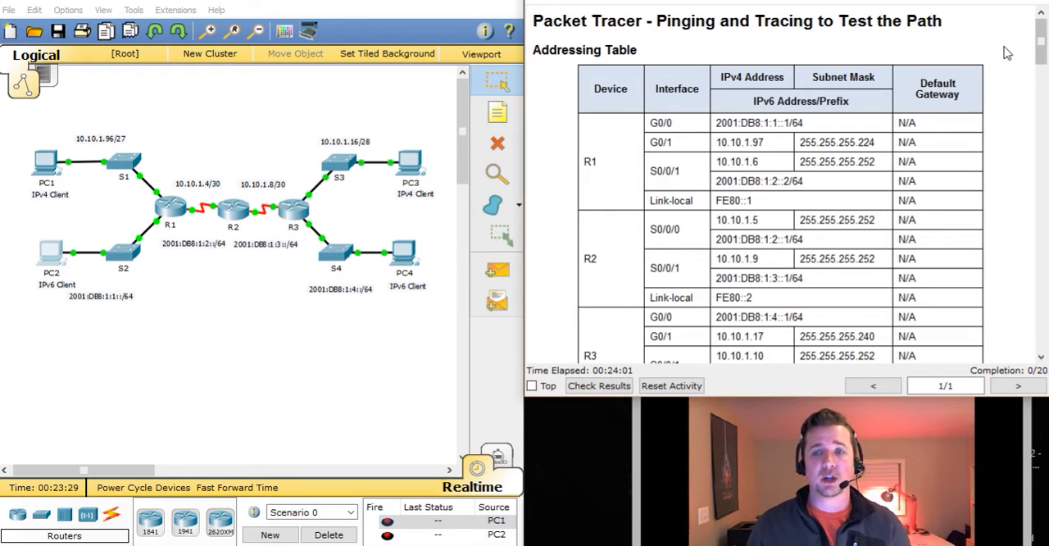
Read the activity instructions through Part 1, Step 1, and open the Command Prompt on PC1
{"action": "scroll", "coordinate": [1007, 53], "scroll_direction": "down", "scroll_amount": 5}
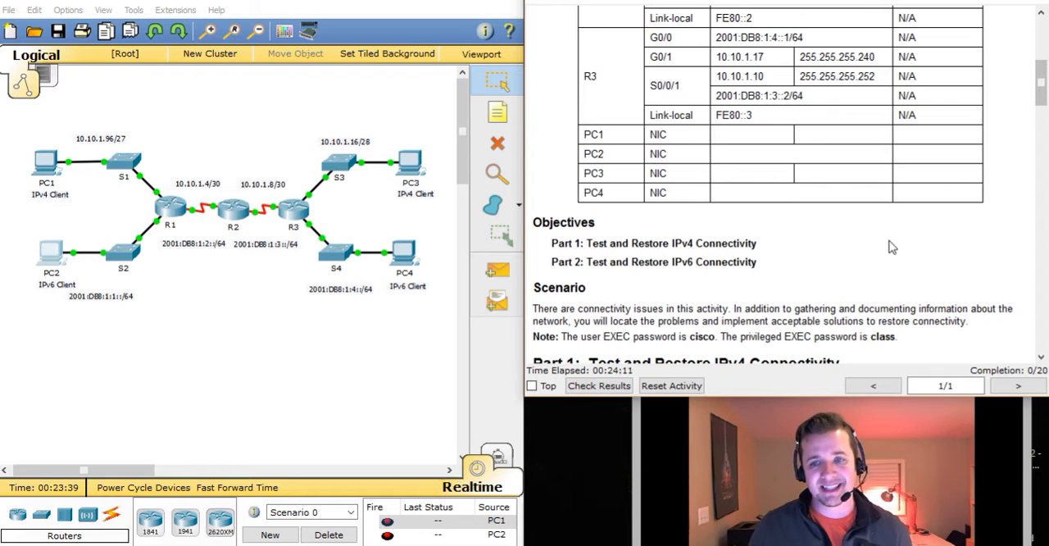
{"action": "scroll", "coordinate": [892, 247], "scroll_direction": "down", "scroll_amount": 2}
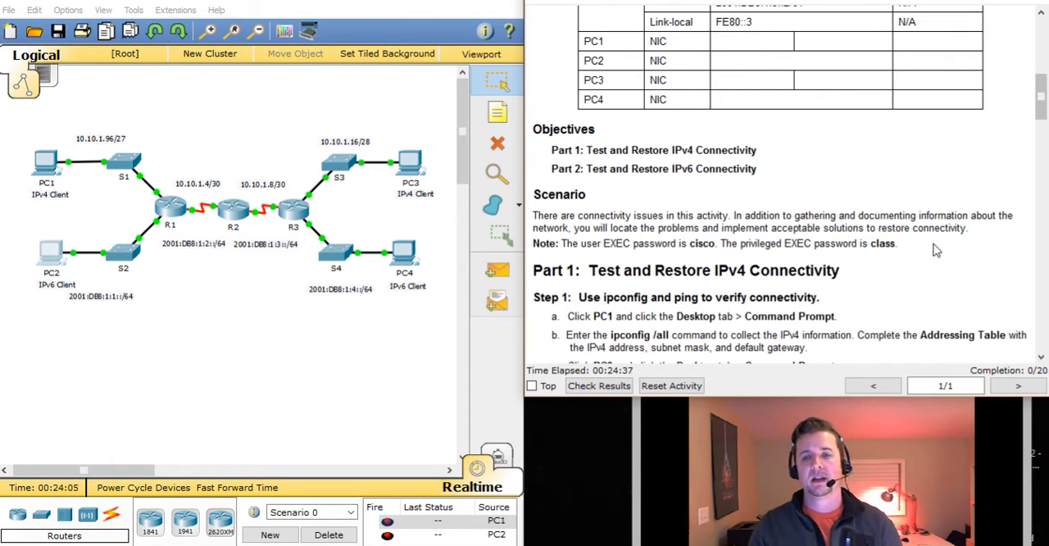
{"action": "scroll", "coordinate": [950, 262], "scroll_direction": "down", "scroll_amount": 1}
{"action": "scroll", "coordinate": [951, 262], "scroll_direction": "down", "scroll_amount": 2}
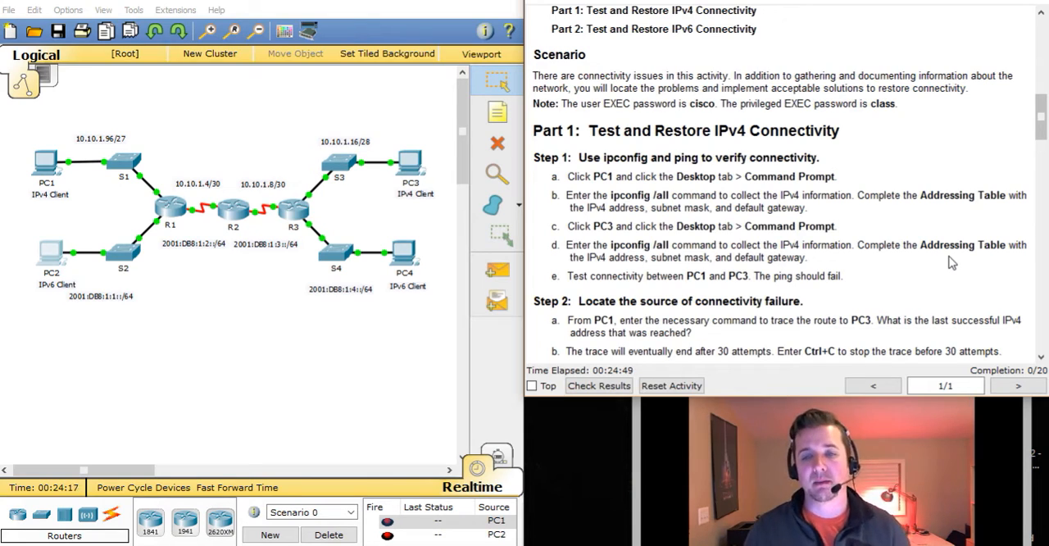
{"action": "left_click", "coordinate": [57, 165]}
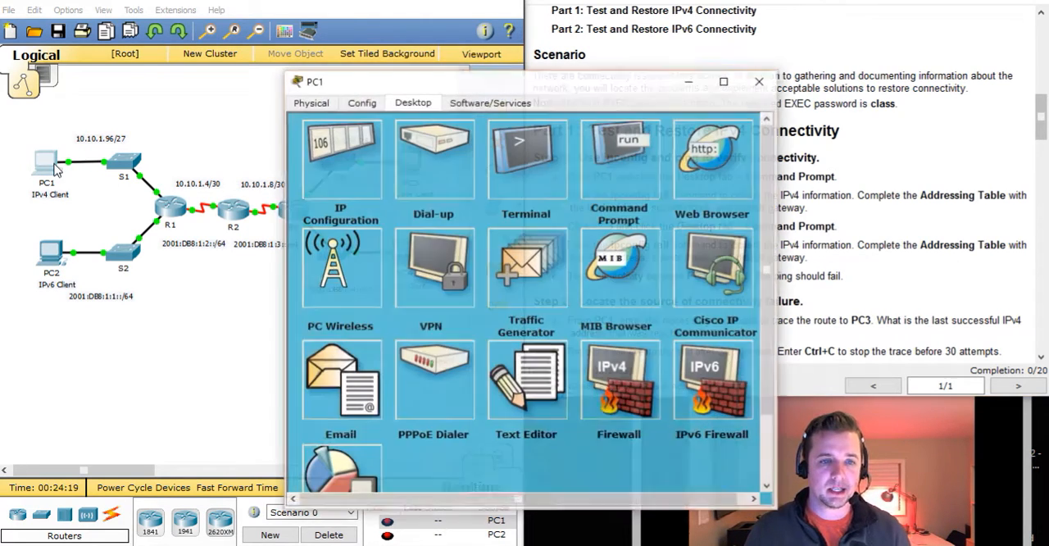
{"action": "left_click_drag", "start_coordinate": [485, 84], "coordinate": [223, 61]}
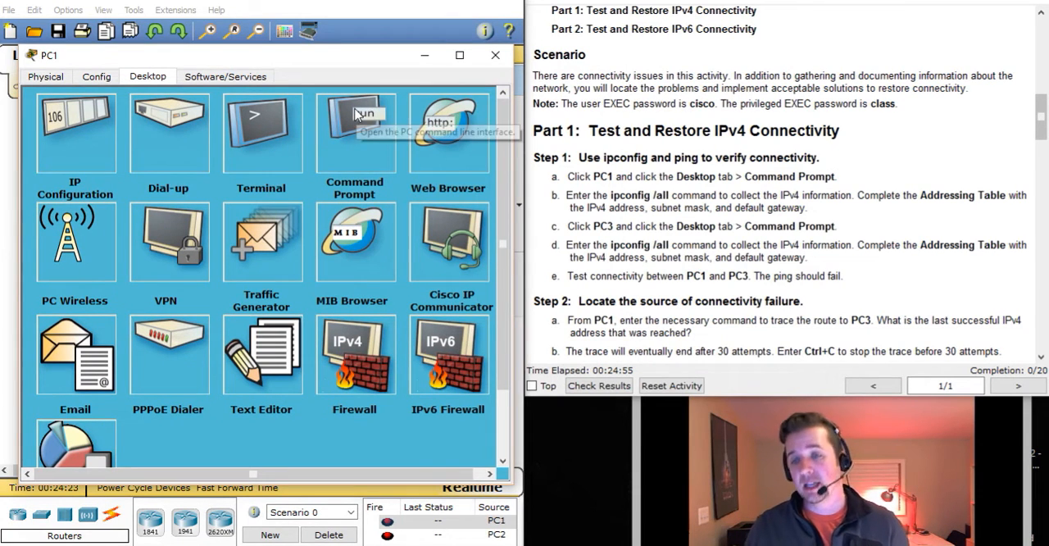
{"action": "left_click", "coordinate": [367, 157]}
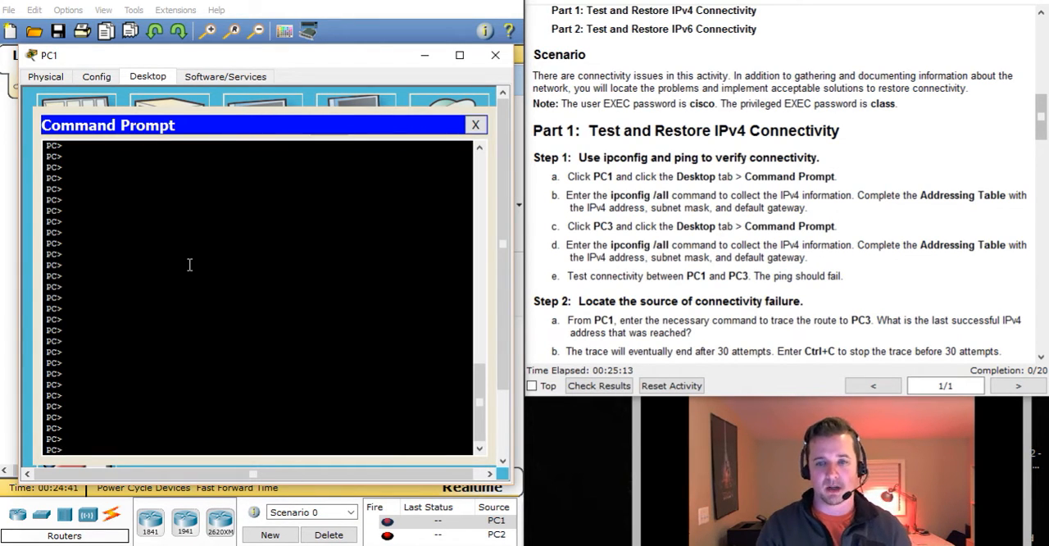
Run ipconfig on PC1 to list its IPv4 settings
{"action": "type", "text": "ippcon"}
{"action": "key", "text": "BackSpace"}
{"action": "key", "text": "BackSpace"}
{"action": "key", "text": "BackSpace"}
{"action": "key", "text": "BackSpace"}
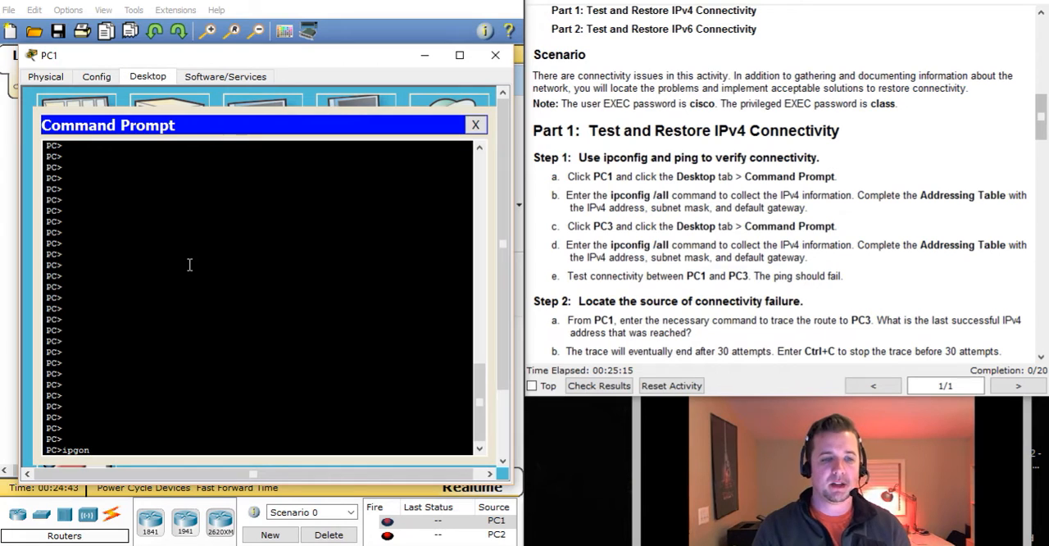
{"action": "type", "text": "confi"}
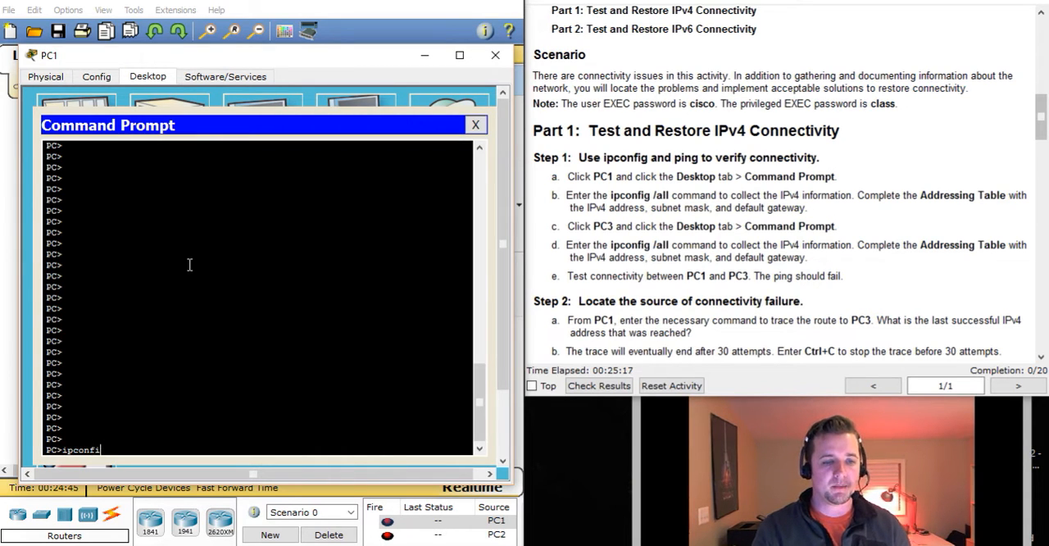
{"action": "type", "text": "g"}
{"action": "key", "text": "Return"}
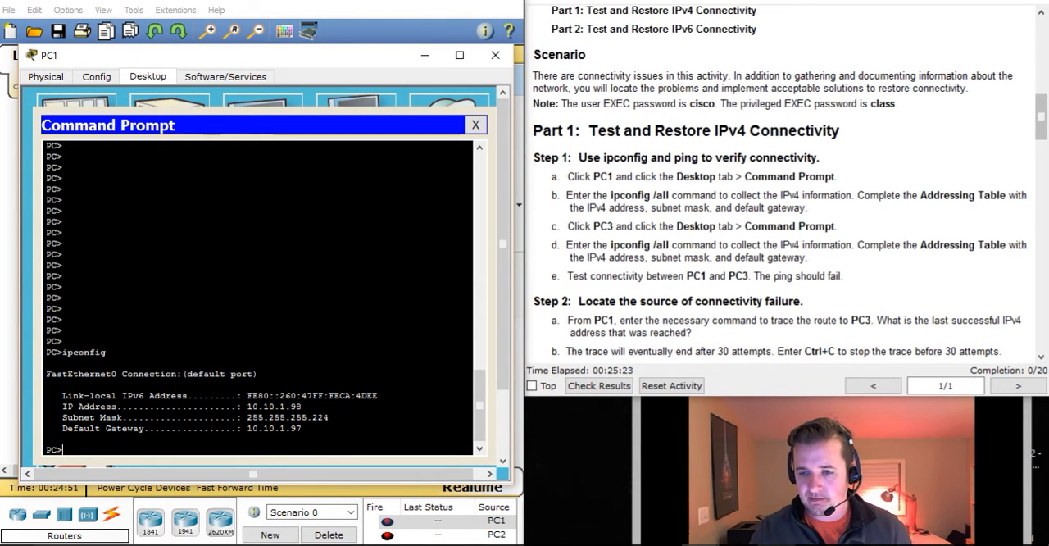
Switch to the PDF worksheet and enter 10.10.1.98 as PC1's IPv4 address in the Addressing Table
{"action": "key", "text": "alt+Tab"}
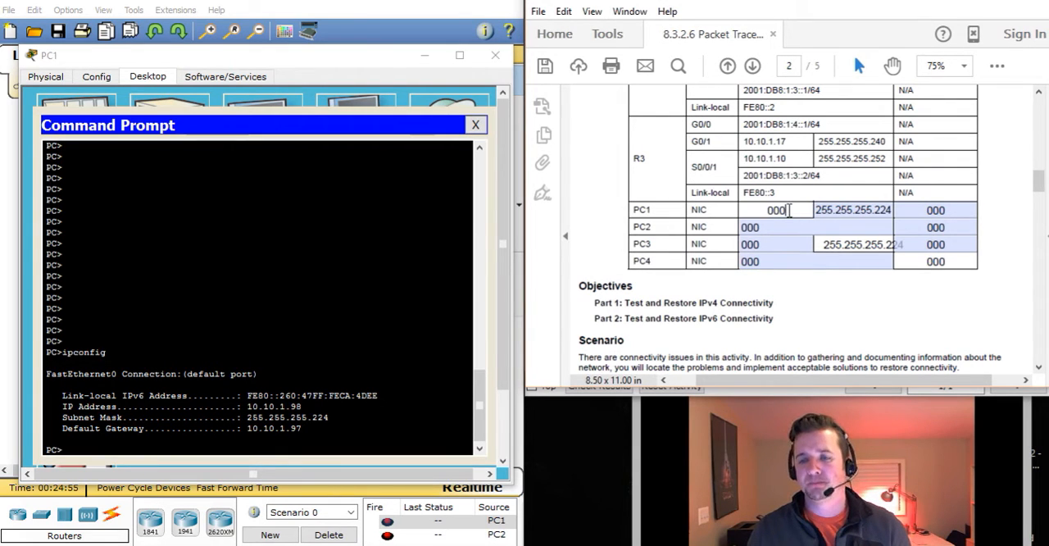
{"action": "left_click_drag", "start_coordinate": [788, 211], "coordinate": [754, 205]}
{"action": "type", "text": "10.10"}
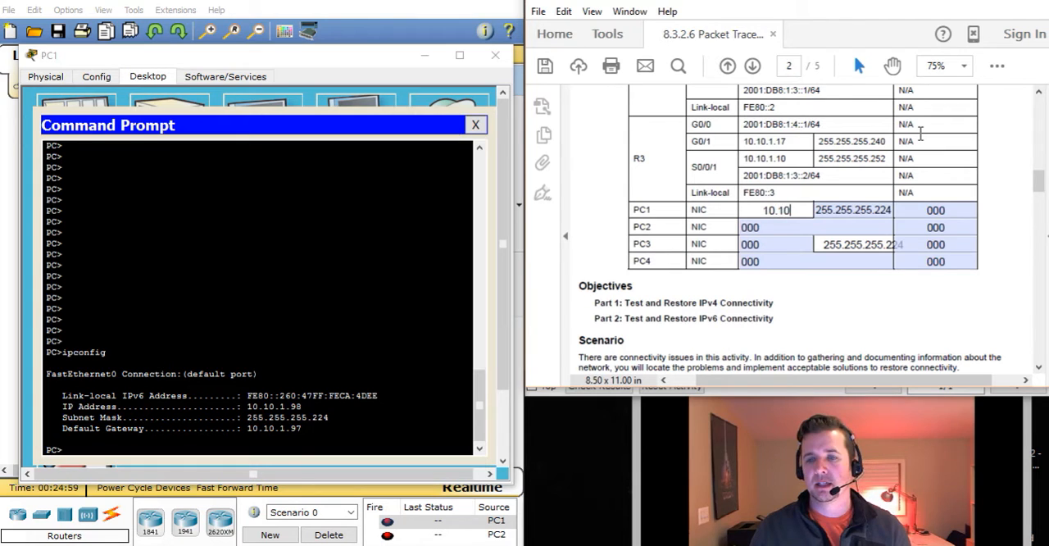
{"action": "type", "text": ".1.98"}
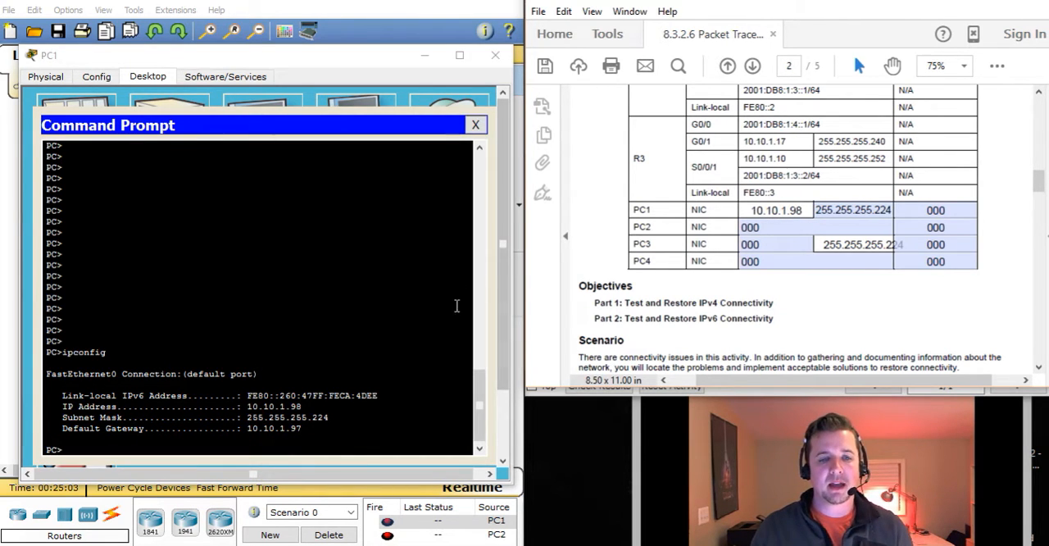
Clear the placeholder from PC1's default gateway cell and highlight the default gateway in PC1's ipconfig output
{"action": "left_click", "coordinate": [949, 210]}
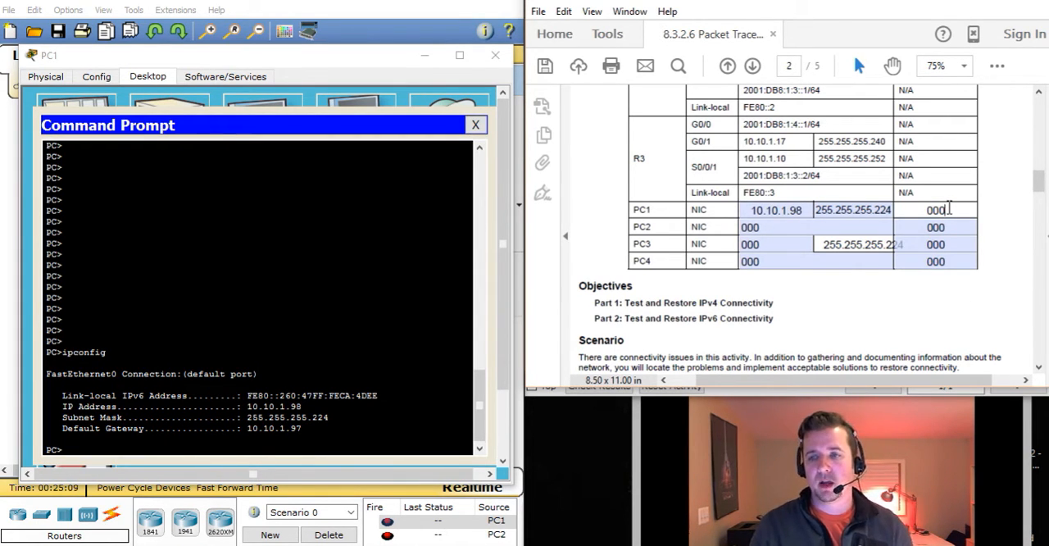
{"action": "key", "text": "BackSpace"}
{"action": "key", "text": "BackSpace"}
{"action": "key", "text": "BackSpace"}
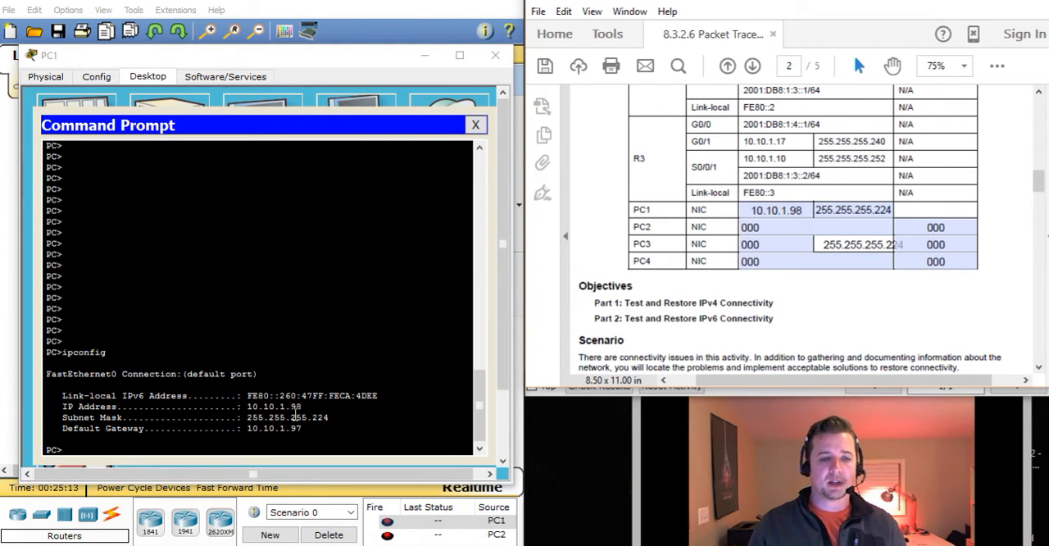
{"action": "left_click_drag", "start_coordinate": [302, 427], "coordinate": [247, 428]}
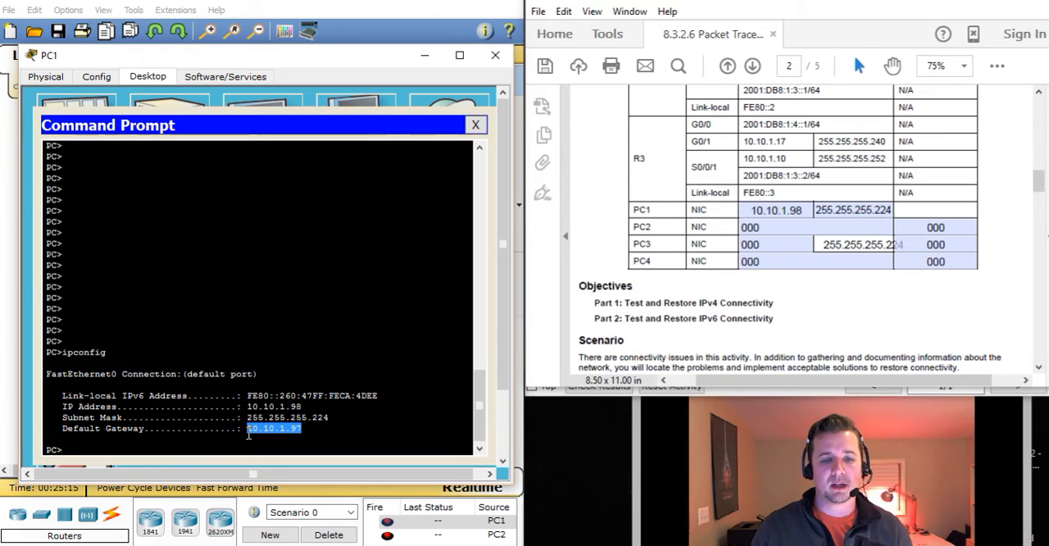
{"action": "left_click", "coordinate": [1008, 193]}
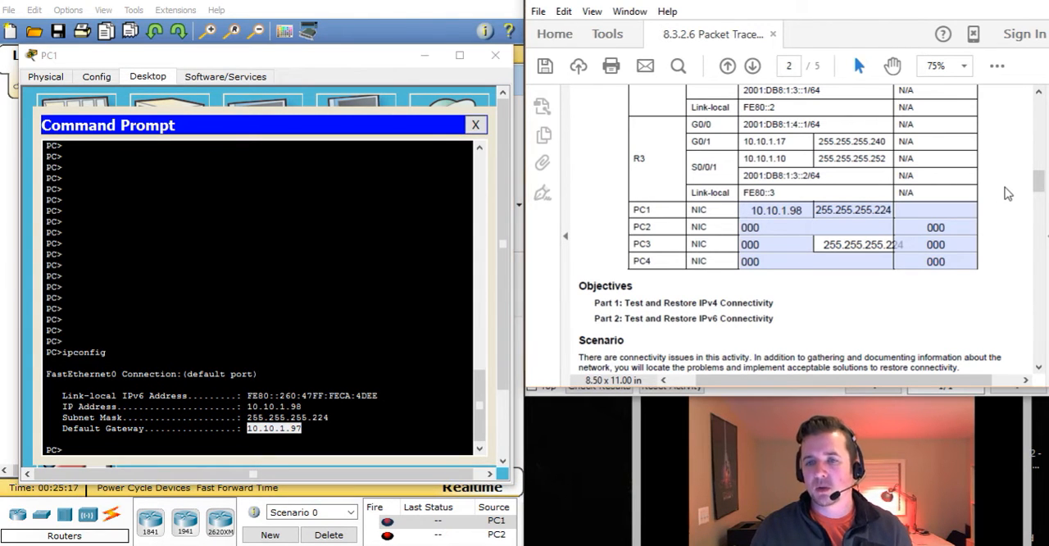
Minimize PC1's window and set the Packet Tracer preferences to always show port labels in the topology
{"action": "scroll", "coordinate": [1008, 193], "scroll_direction": "up", "scroll_amount": 3}
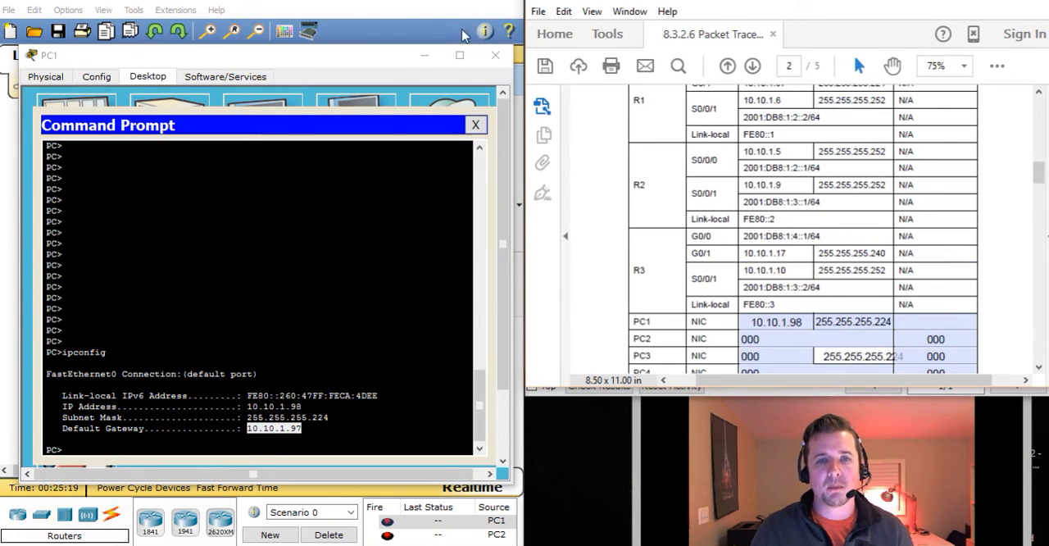
{"action": "left_click", "coordinate": [425, 59]}
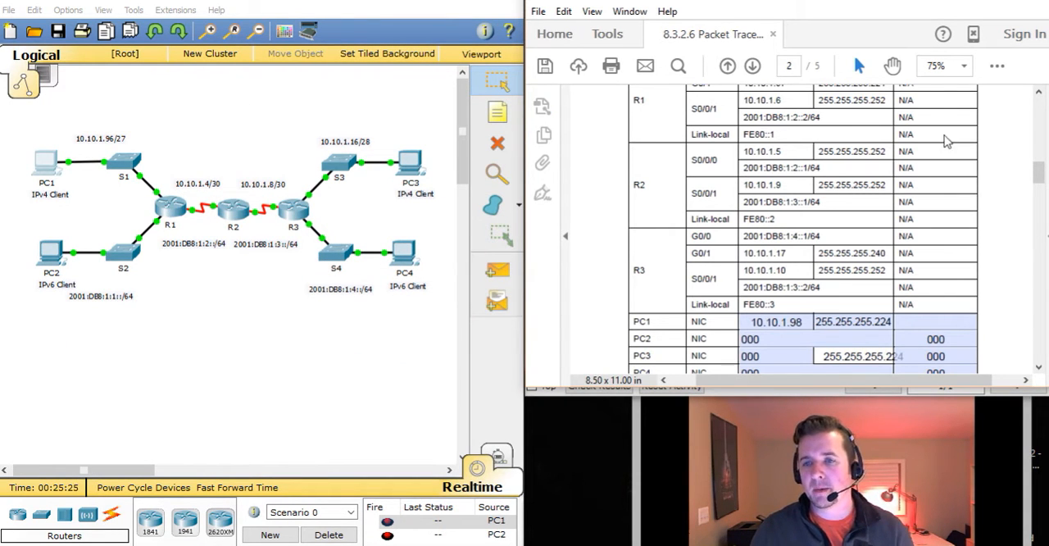
{"action": "scroll", "coordinate": [1036, 172], "scroll_direction": "up", "scroll_amount": 3}
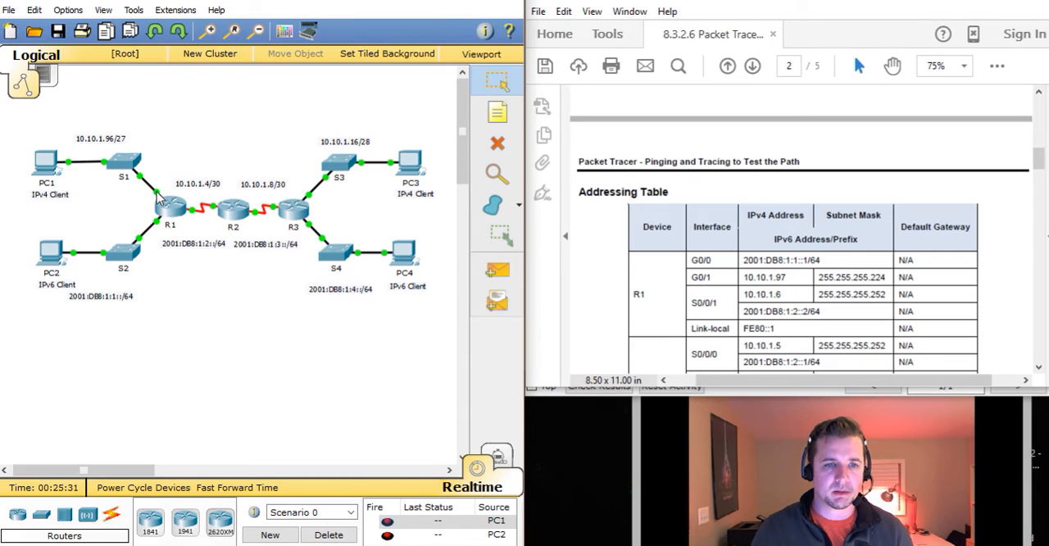
{"action": "left_click", "coordinate": [70, 11]}
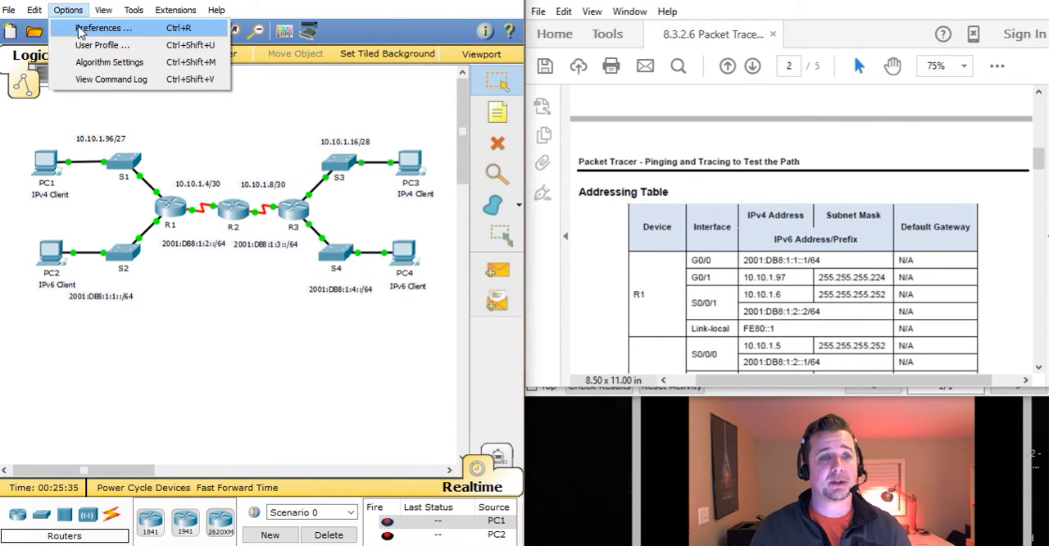
{"action": "left_click", "coordinate": [82, 28]}
{"action": "left_click", "coordinate": [56, 176]}
{"action": "left_click", "coordinate": [530, 32]}
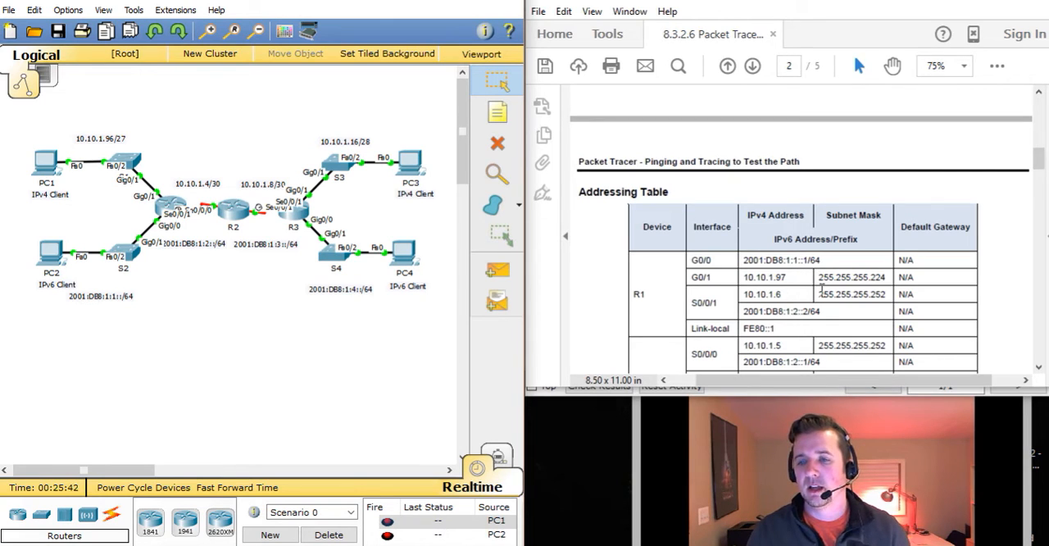
Copy R1's G0/1 address 10.10.1.97 from the Addressing Table into PC1's default gateway cell
{"action": "left_click_drag", "start_coordinate": [742, 279], "coordinate": [787, 280]}
{"action": "key", "text": "ctrl+c"}
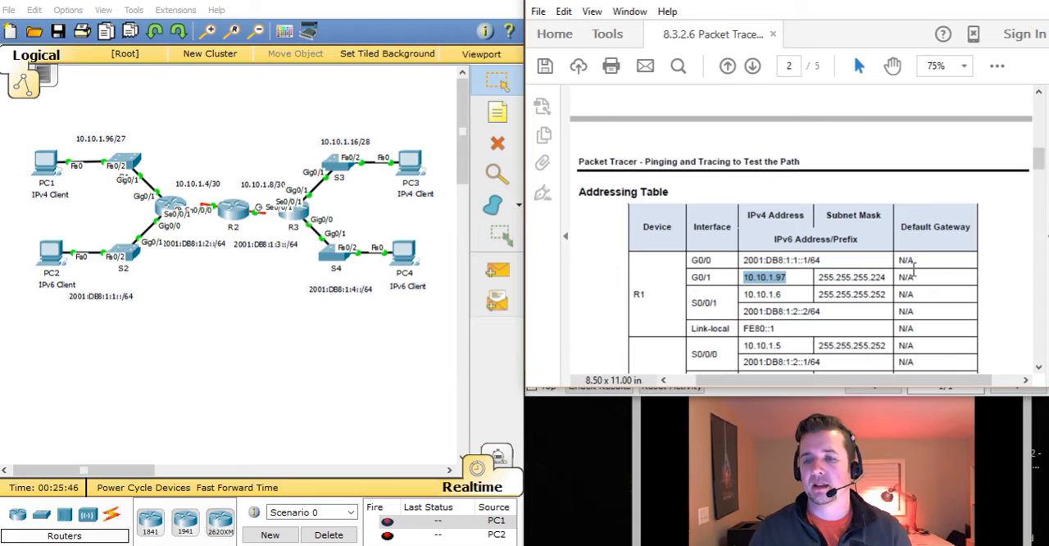
{"action": "left_click_drag", "start_coordinate": [1038, 162], "coordinate": [1037, 193]}
{"action": "left_click", "coordinate": [940, 128]}
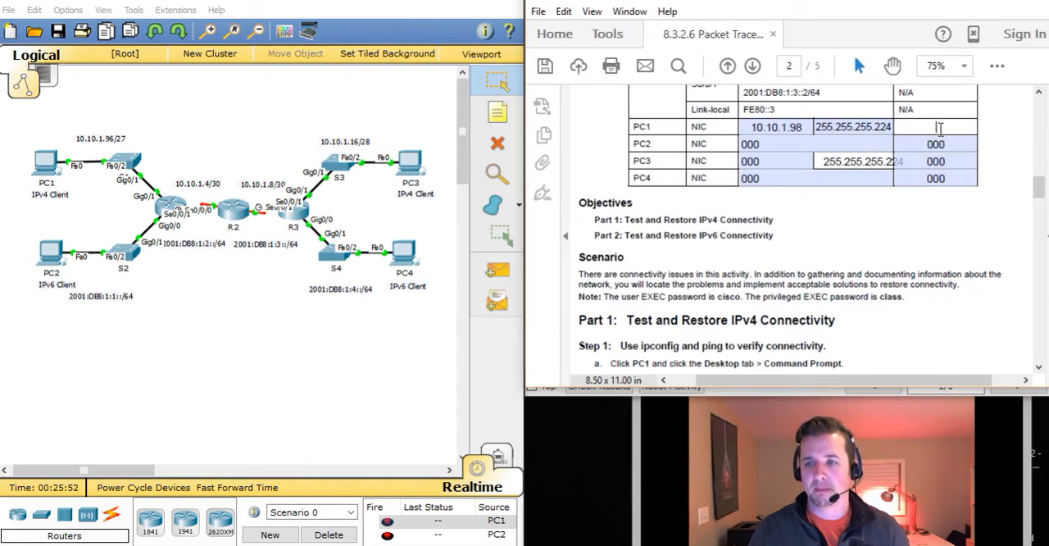
{"action": "key", "text": "ctrl+v"}
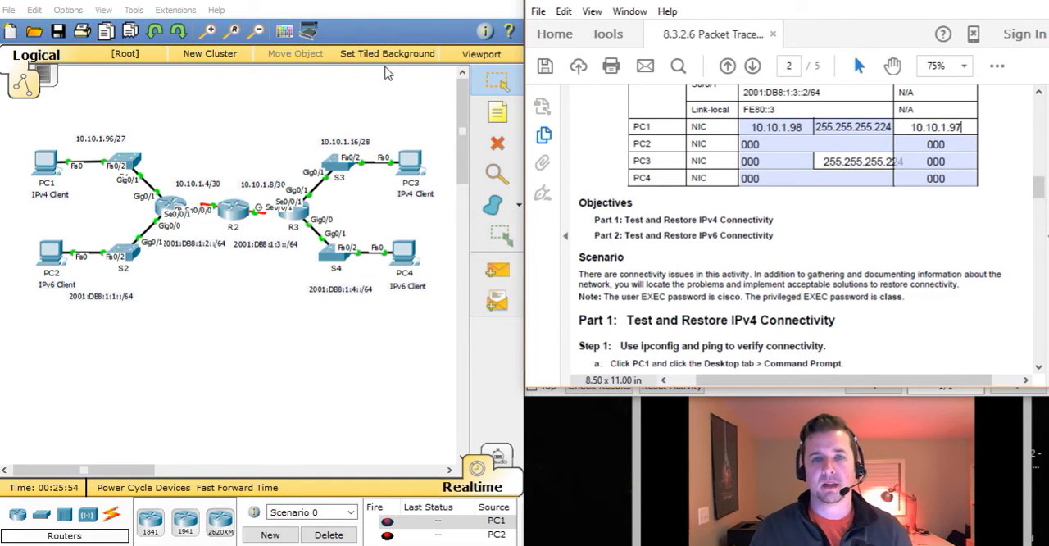
Reopen PC1's Command Prompt and compare its default gateway with the entry in the Addressing Table
{"action": "left_click", "coordinate": [45, 168]}
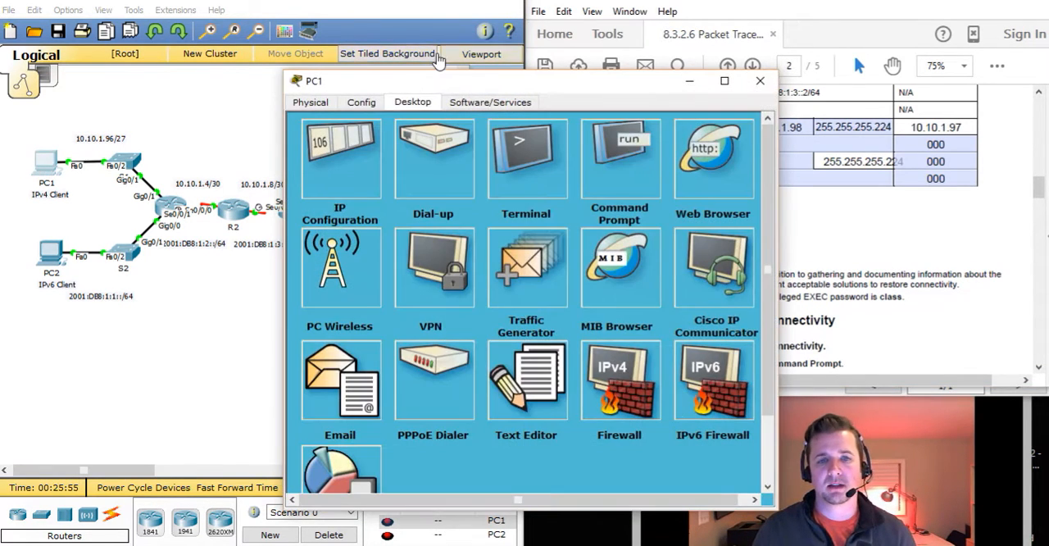
{"action": "left_click_drag", "start_coordinate": [425, 84], "coordinate": [175, 55]}
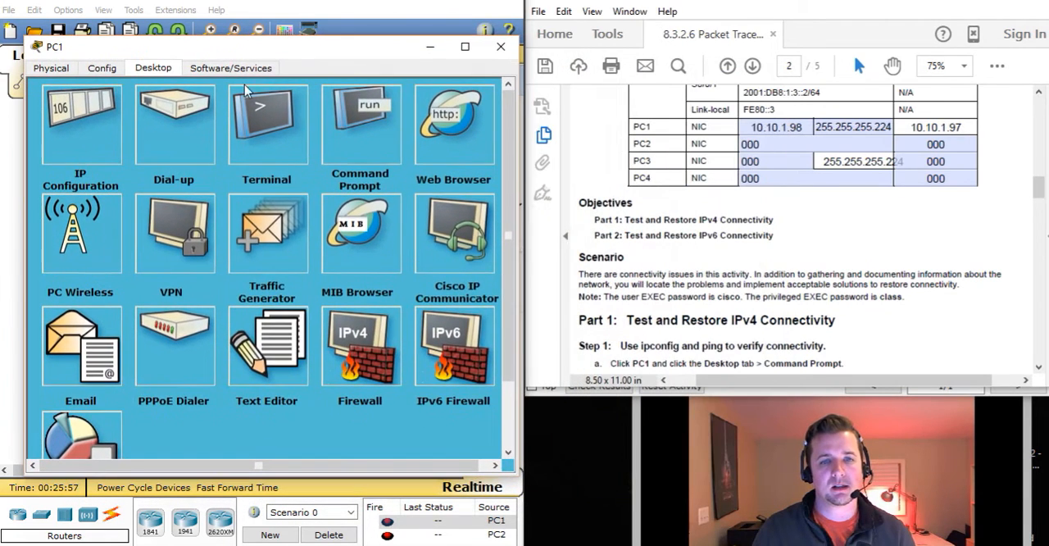
{"action": "left_click", "coordinate": [347, 114]}
{"action": "left_click_drag", "start_coordinate": [312, 420], "coordinate": [251, 418]}
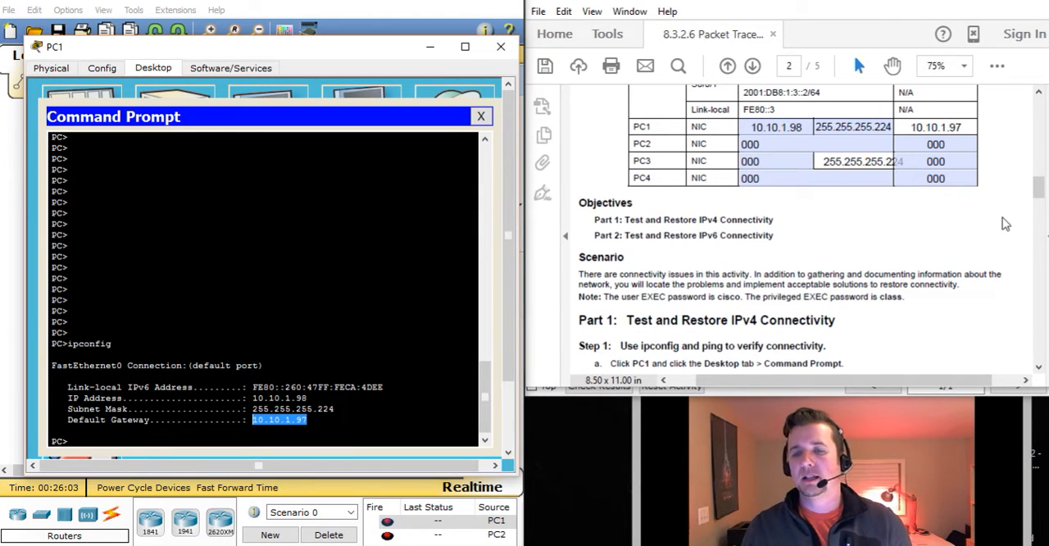
{"action": "mouse_move", "coordinate": [1040, 188]}
{"action": "left_mouse_down"}
{"action": "mouse_move", "coordinate": [1039, 218]}
{"action": "mouse_move", "coordinate": [1037, 175]}
{"action": "left_mouse_up"}
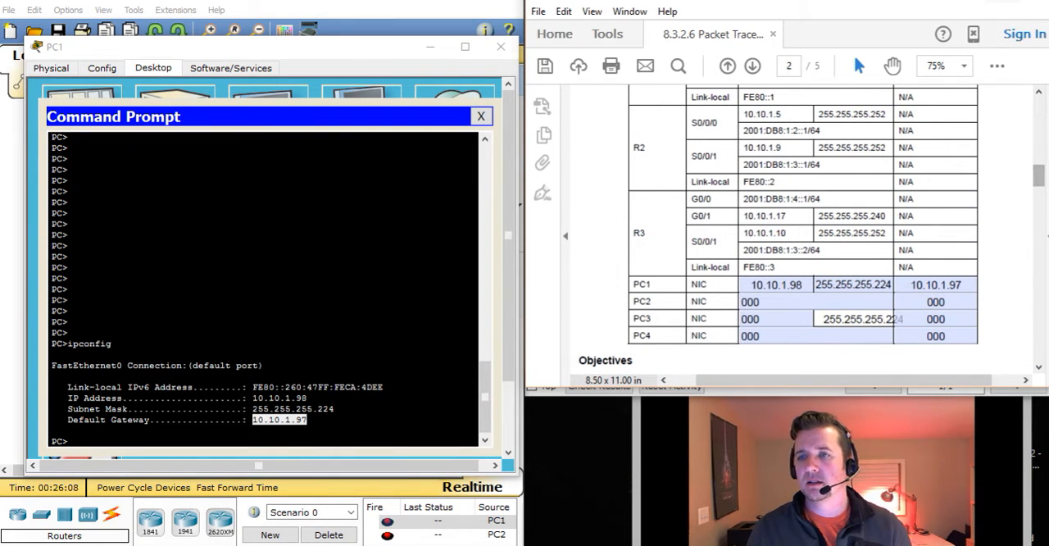
Return to the activity instructions for collecting PC3's IPv4 information, close PC1, and open the Command Prompt on PC3
{"action": "left_click", "coordinate": [962, 2]}
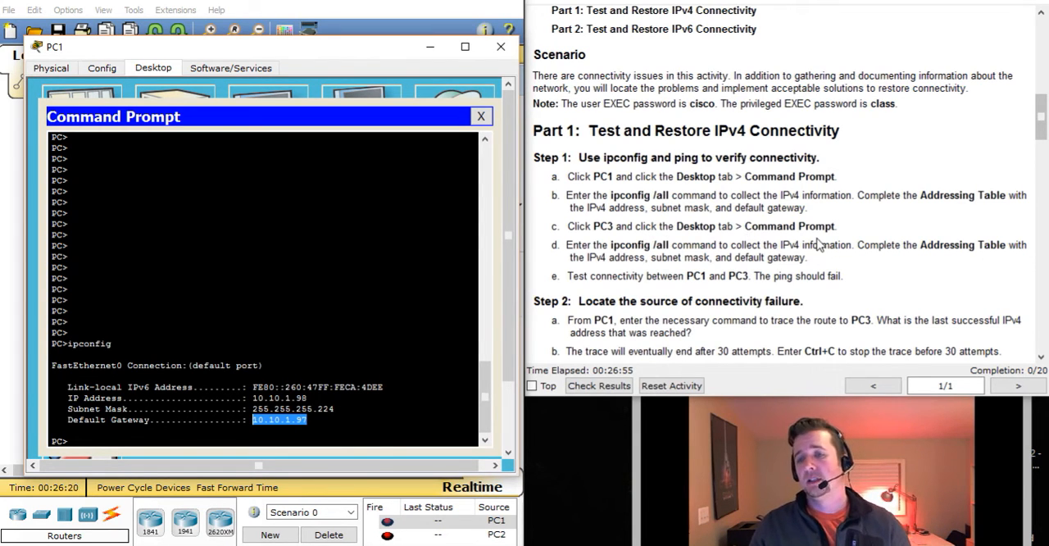
{"action": "left_click_drag", "start_coordinate": [587, 257], "coordinate": [803, 258]}
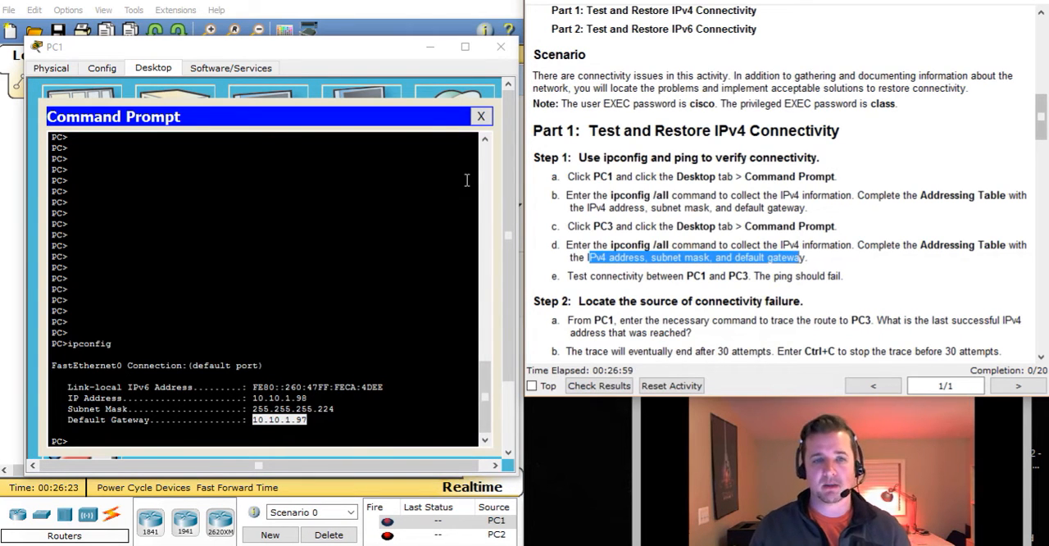
{"action": "left_click", "coordinate": [500, 46]}
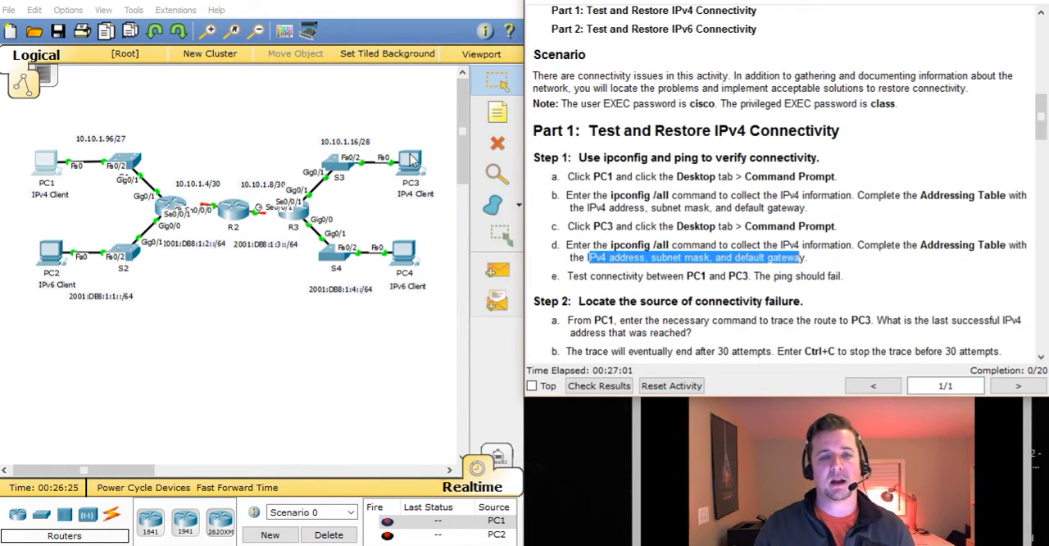
{"action": "left_click", "coordinate": [412, 161]}
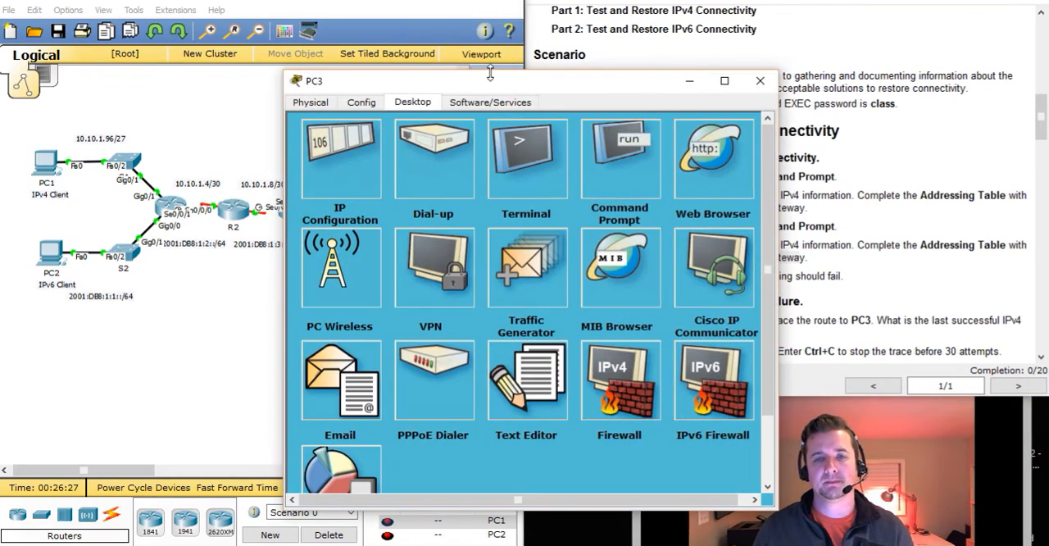
{"action": "left_click_drag", "start_coordinate": [489, 73], "coordinate": [219, 29]}
{"action": "left_click", "coordinate": [366, 95]}
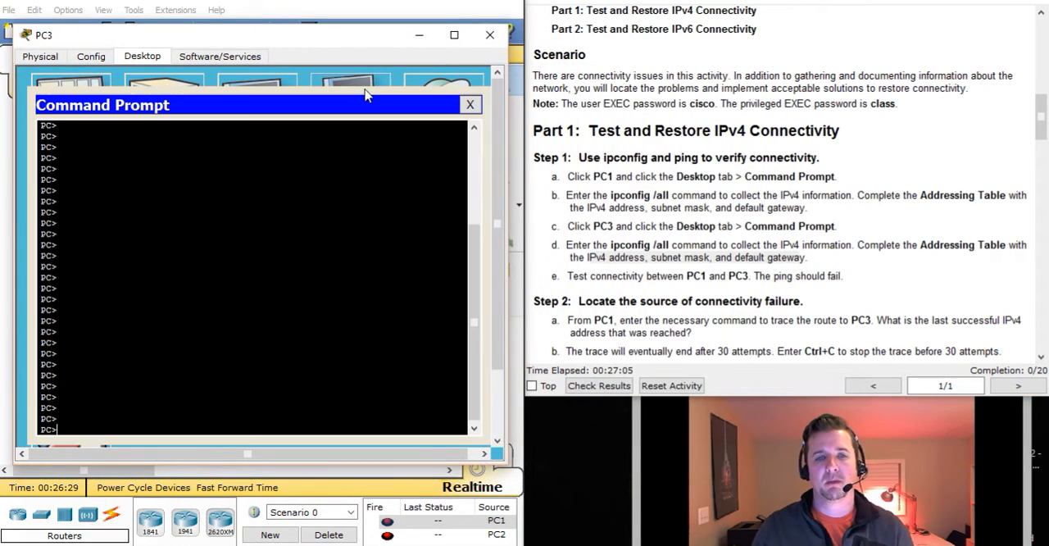
Run ipconfig /all on PC3 to list its full IP configuration
{"action": "type", "text": "ipco"}
{"action": "type", "text": "ngi"}
{"action": "type", "text": "fig"}
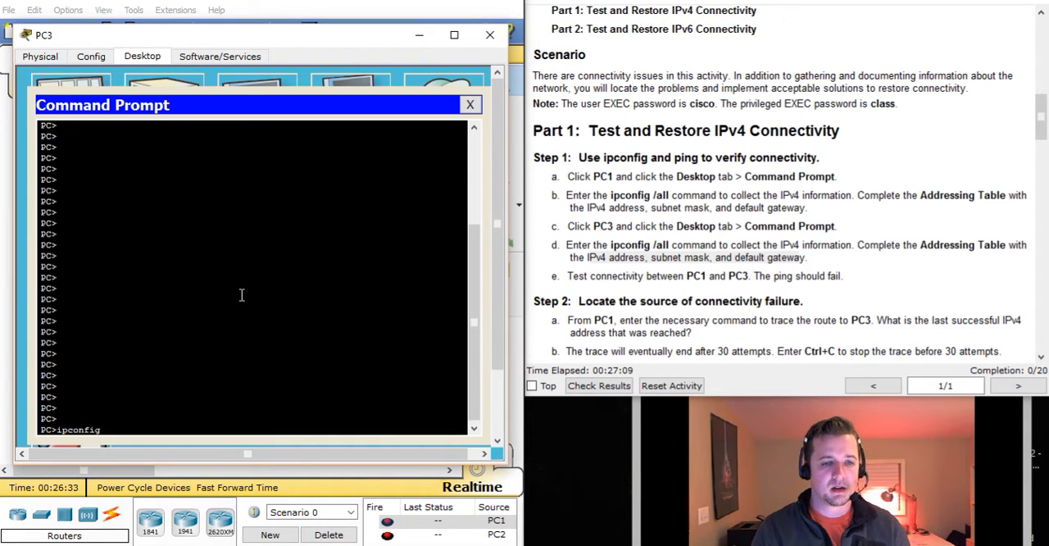
{"action": "type", "text": " /all"}
{"action": "key", "text": "Return"}
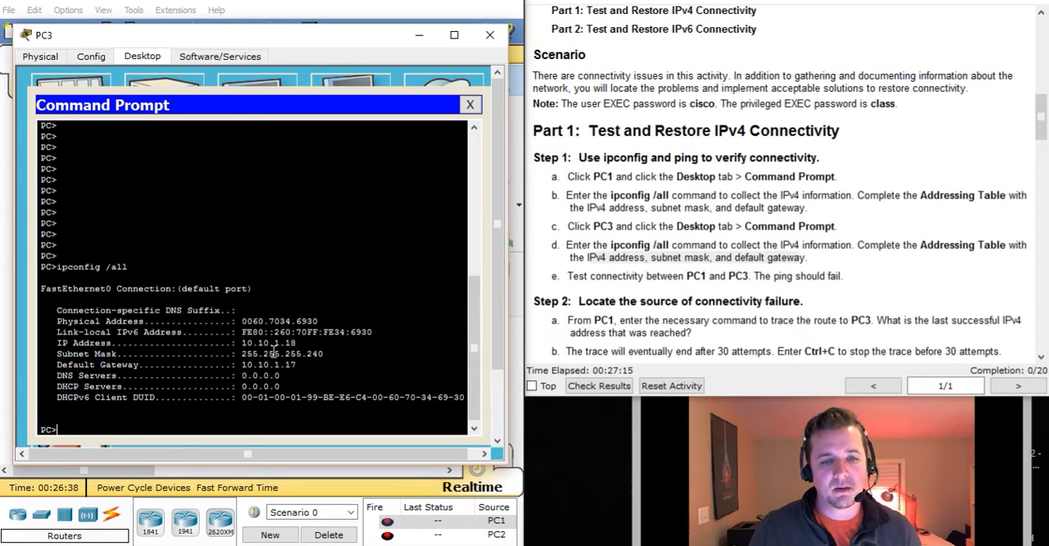
Switch to the PDF worksheet and enter 10.10.1.18 as PC3's IPv4 address in the Addressing Table
{"action": "left_click_drag", "start_coordinate": [239, 342], "coordinate": [324, 365]}
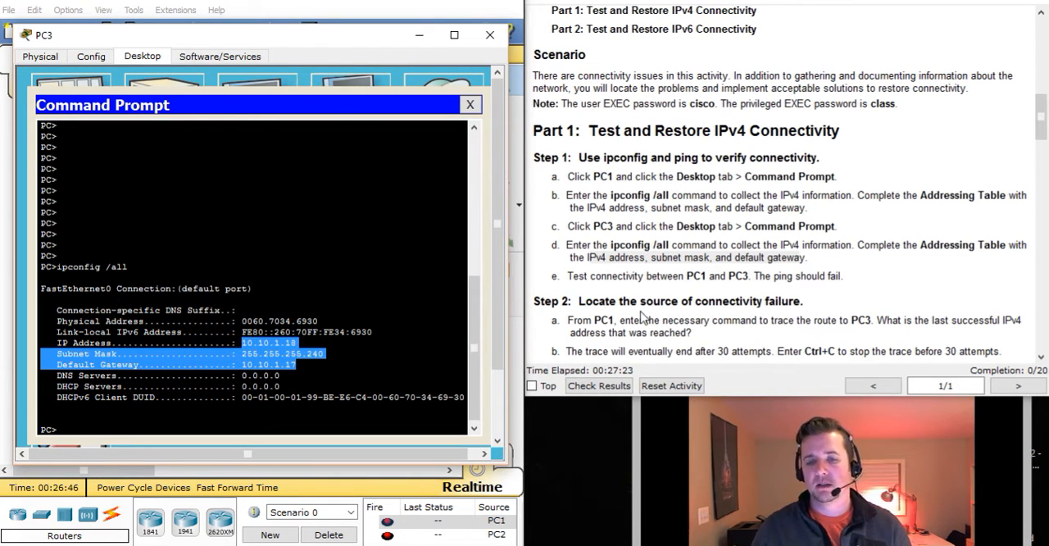
{"action": "mouse_move", "coordinate": [738, 545]}
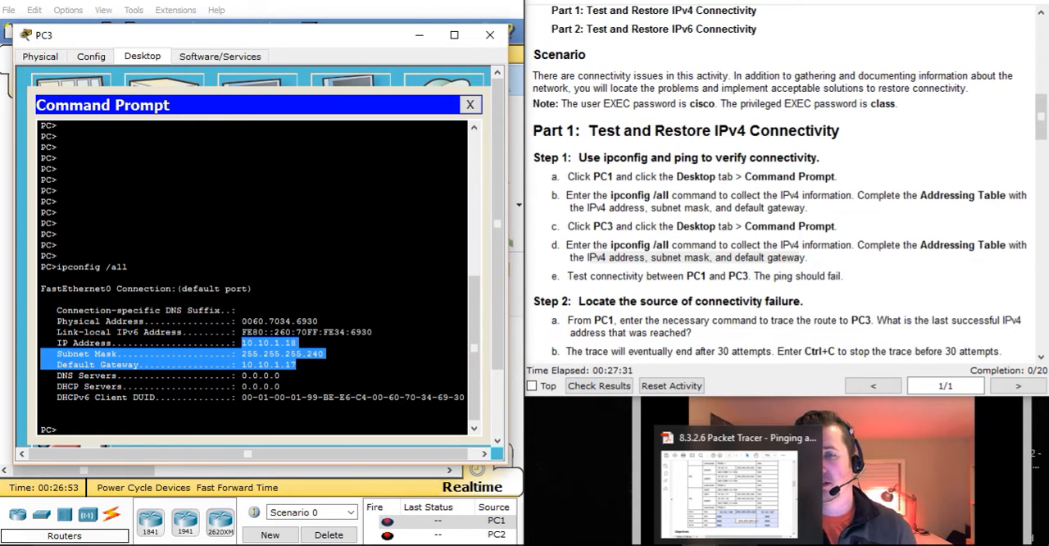
{"action": "left_click", "coordinate": [738, 545]}
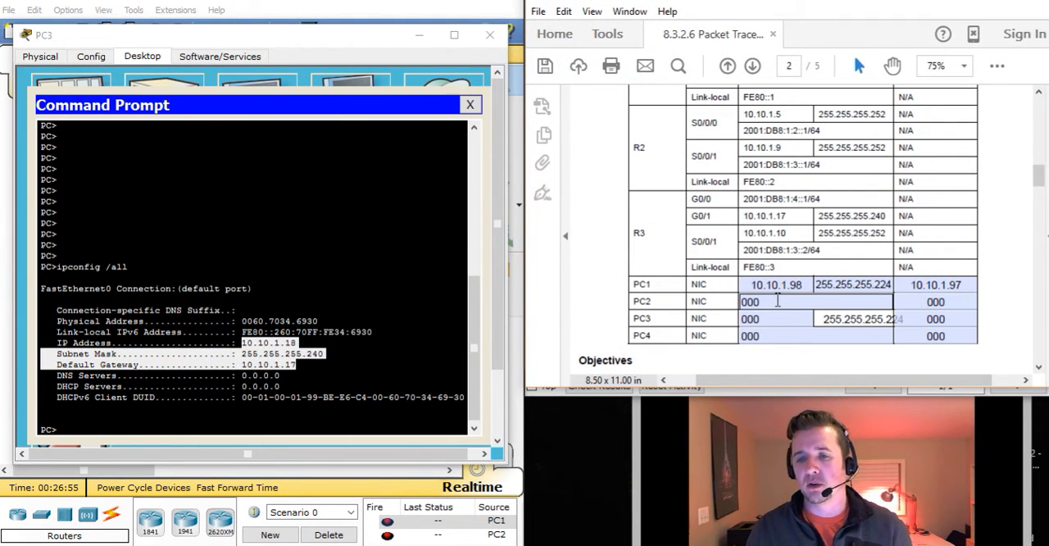
{"action": "left_click_drag", "start_coordinate": [772, 320], "coordinate": [734, 317]}
{"action": "type", "text": "10.10"}
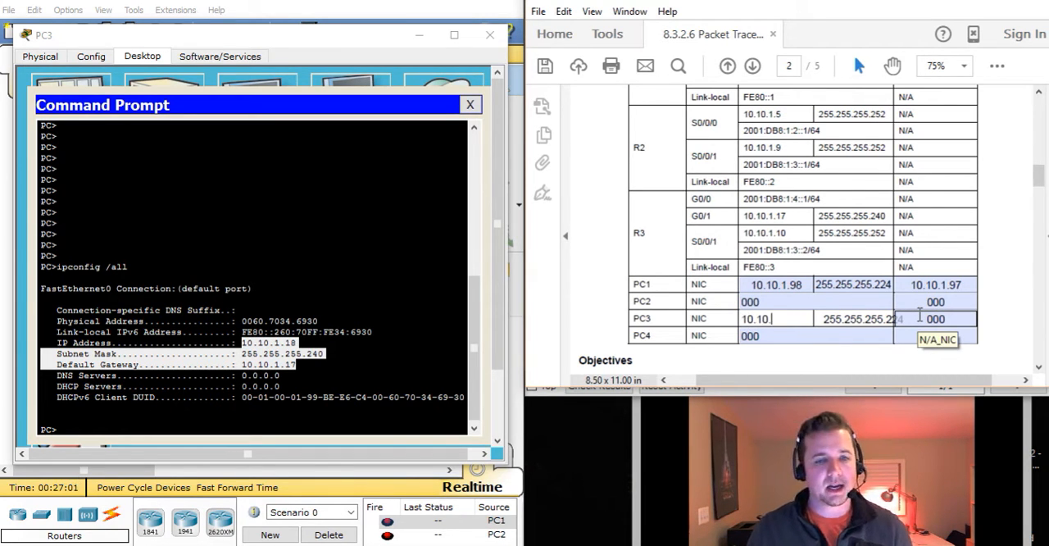
{"action": "type", "text": ".1.18"}
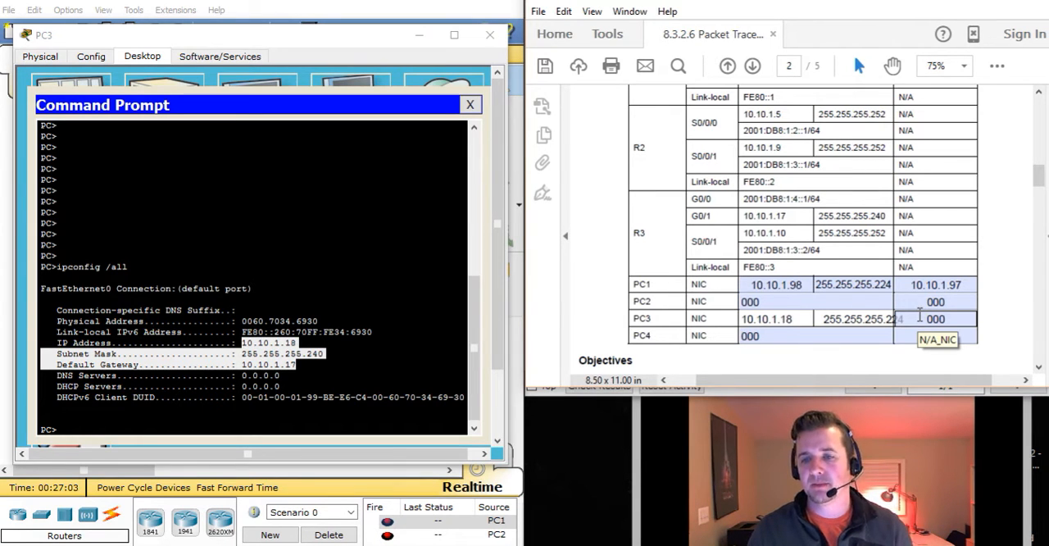
{"action": "key", "text": "Return"}
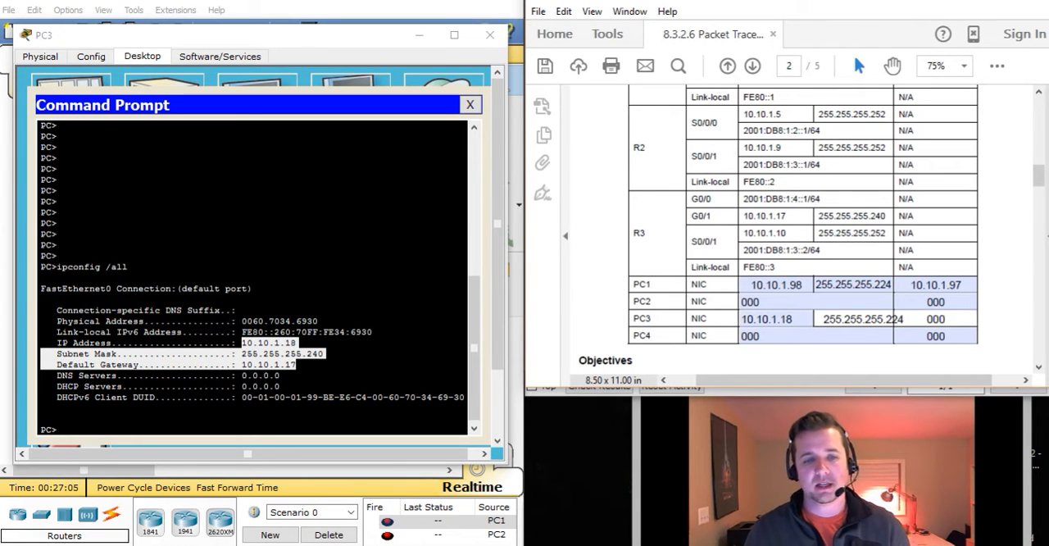
Replace the placeholder in PC3's default gateway cell of the Addressing Table with 10.10.1.17
{"action": "key", "text": "BackSpace"}
{"action": "key", "text": "BackSpace"}
{"action": "key", "text": "BackSpace"}
{"action": "type", "text": "1"}
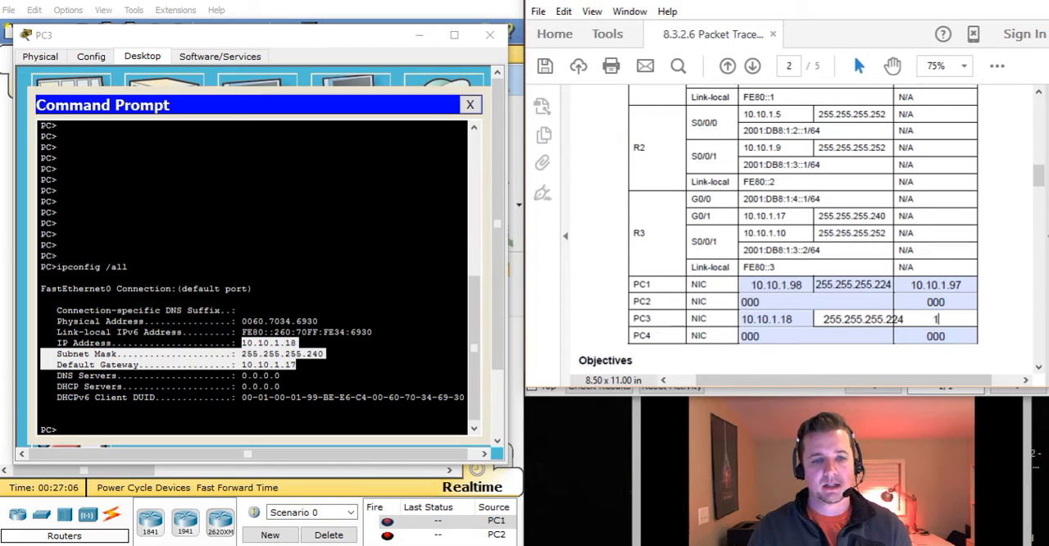
{"action": "type", "text": "0.10"}
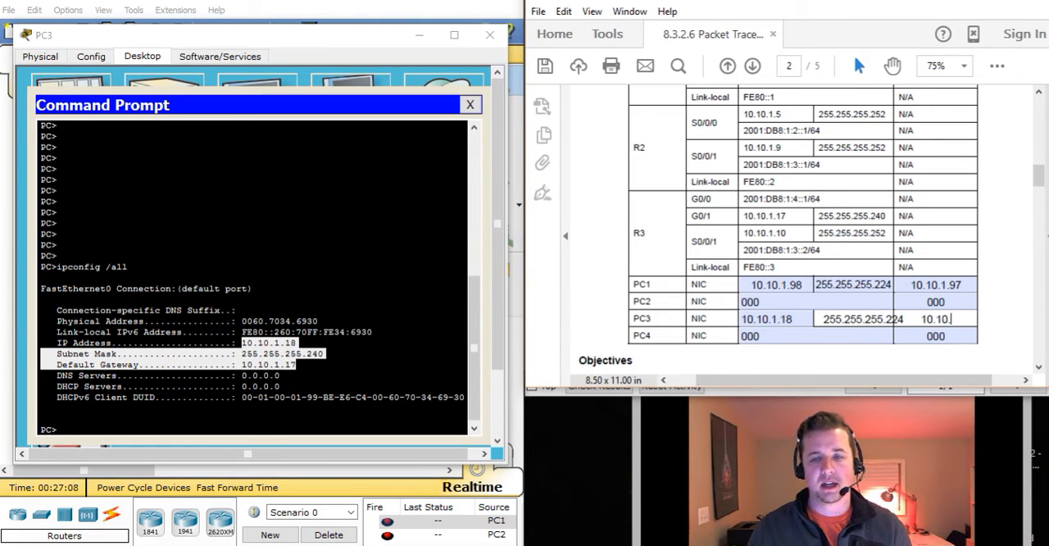
{"action": "type", "text": ".1.17"}
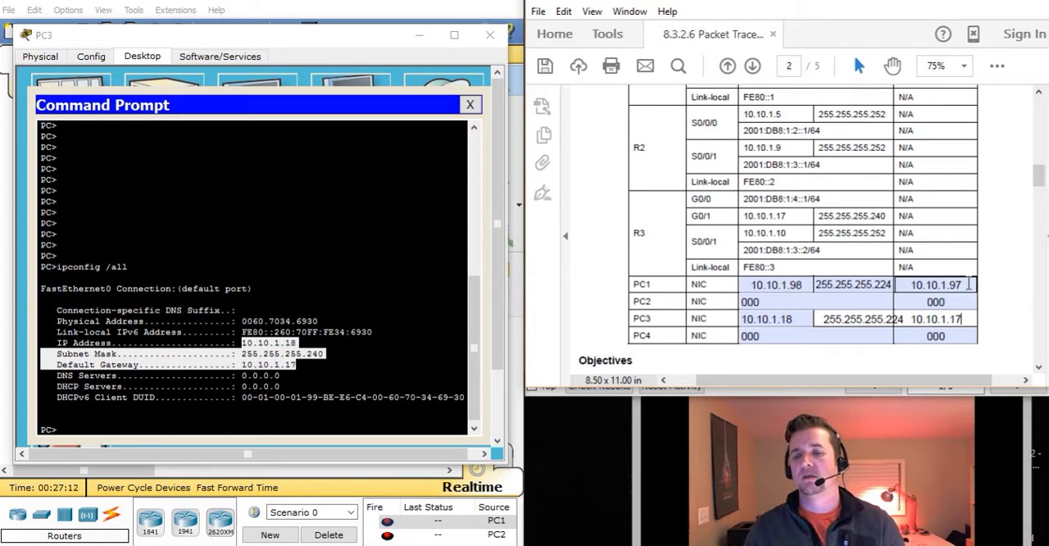
Close PC3 and return to the Packet Tracer activity instructions to read Step 2 on locating the source of connectivity failure
{"action": "left_click", "coordinate": [469, 105]}
{"action": "left_click", "coordinate": [489, 35]}
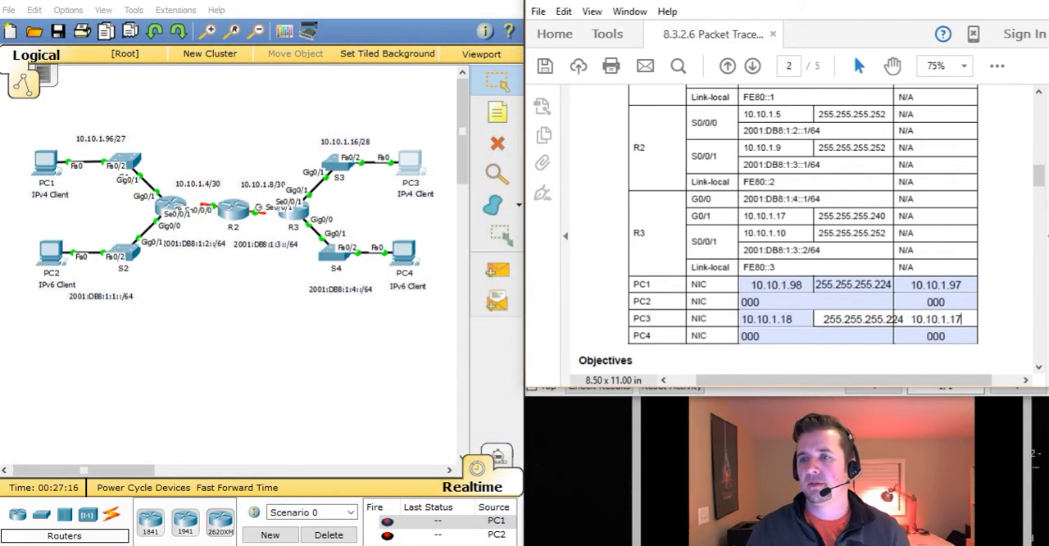
{"action": "left_click", "coordinate": [967, 1]}
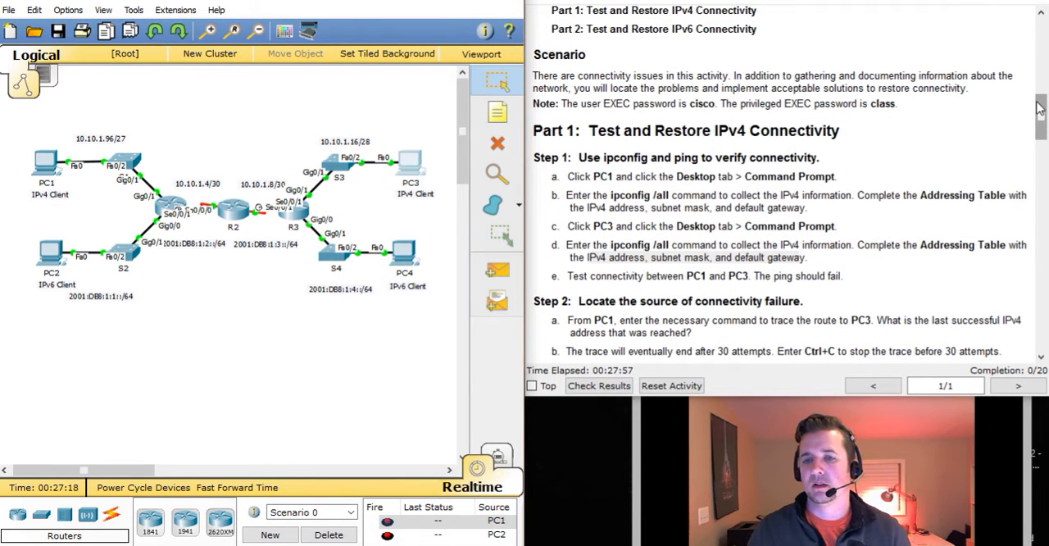
{"action": "scroll", "coordinate": [846, 307], "scroll_direction": "down", "scroll_amount": 3}
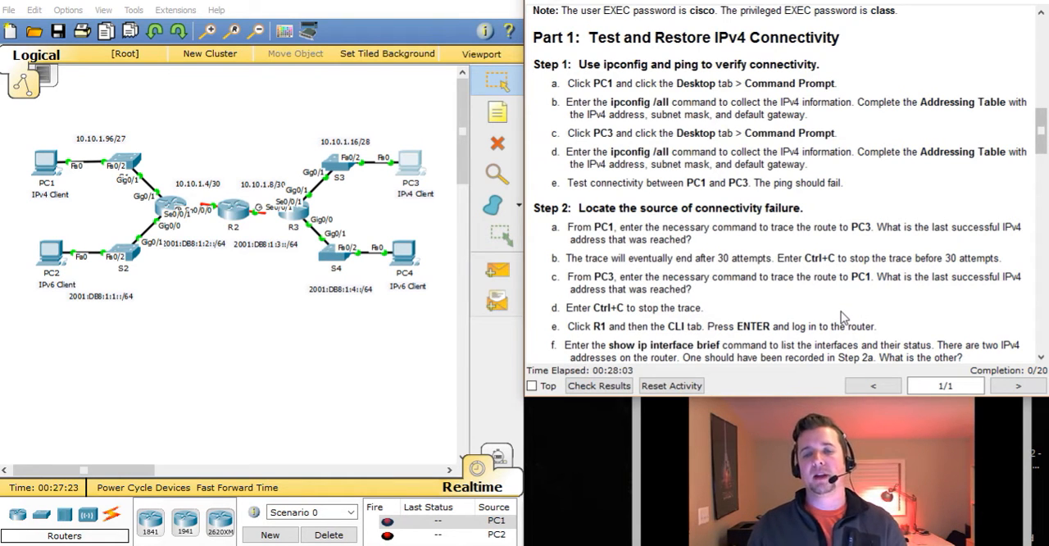
{"action": "scroll", "coordinate": [844, 318], "scroll_direction": "down", "scroll_amount": 1}
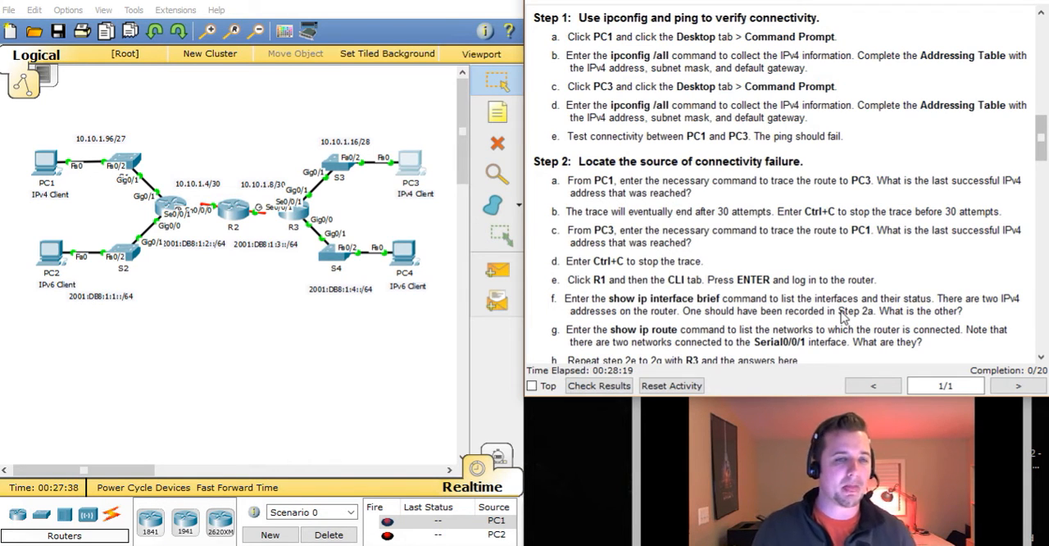
Run tracert 10.10.1.18 in PC1's Command Prompt to trace the route to PC3, consulting the worksheet for PC3's address
{"action": "left_click", "coordinate": [41, 166]}
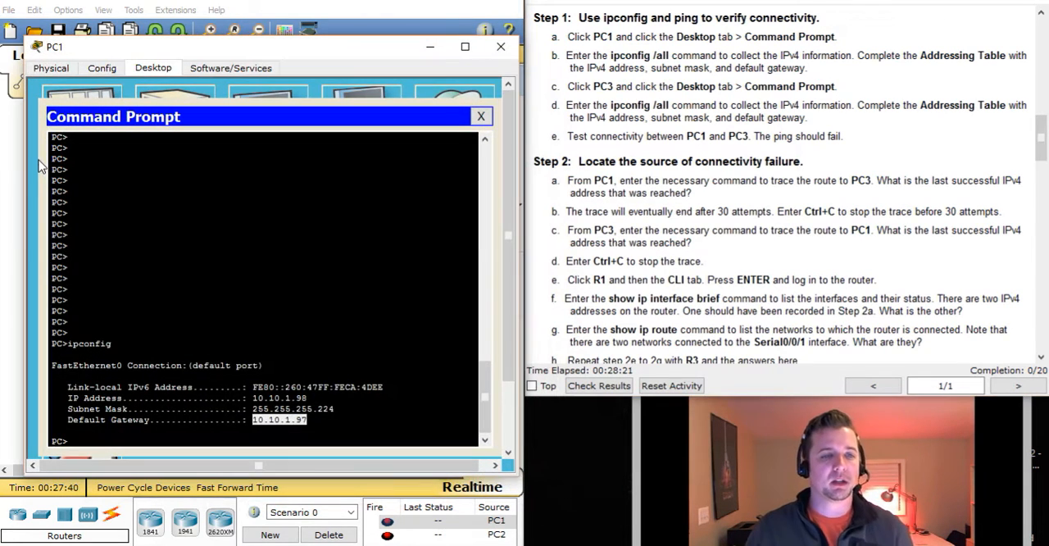
{"action": "left_click", "coordinate": [143, 440]}
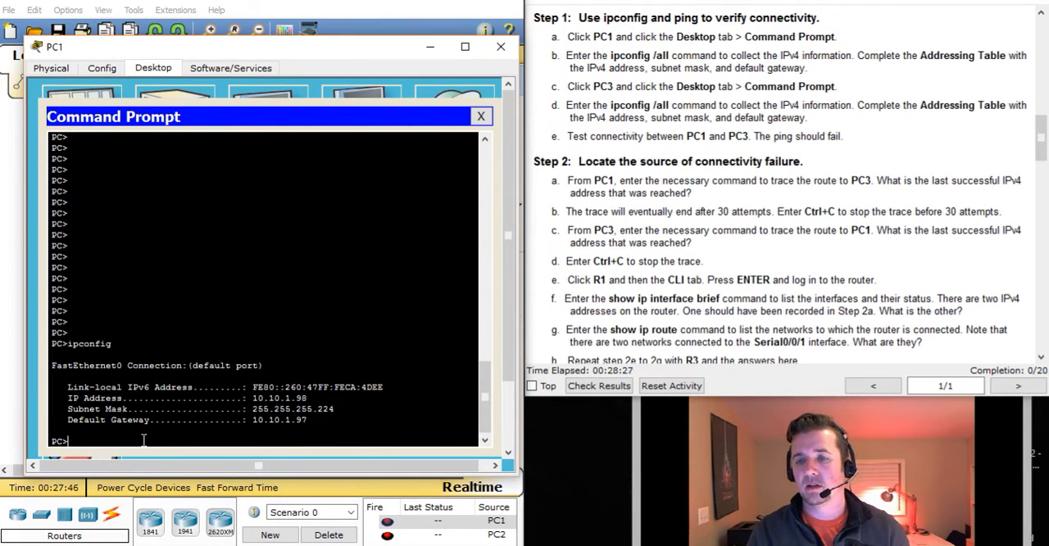
{"action": "type", "text": "tracert"}
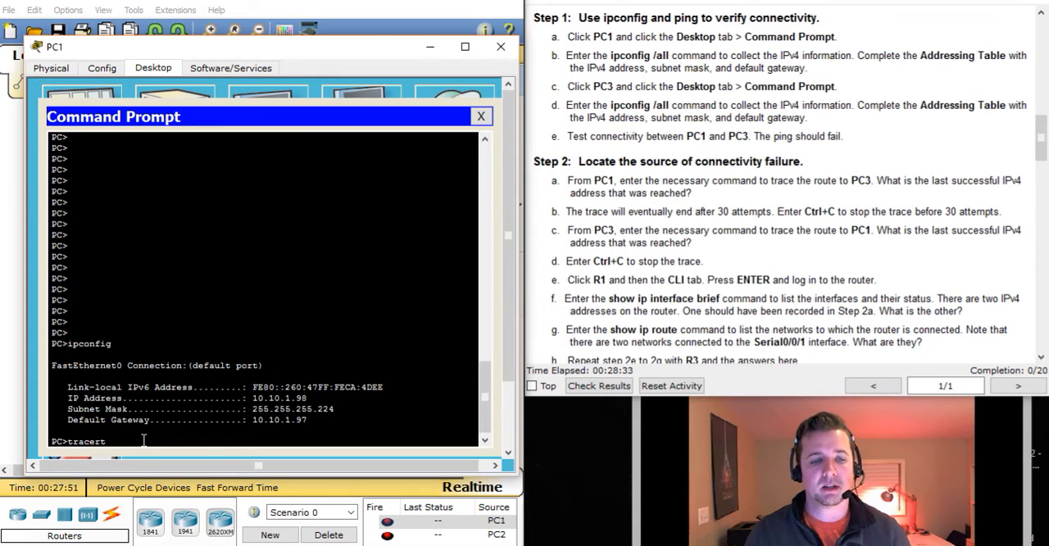
{"action": "mouse_move", "coordinate": [1041, 130]}
{"action": "left_mouse_down"}
{"action": "mouse_move", "coordinate": [1041, 116]}
{"action": "mouse_move", "coordinate": [1042, 129]}
{"action": "left_mouse_up"}
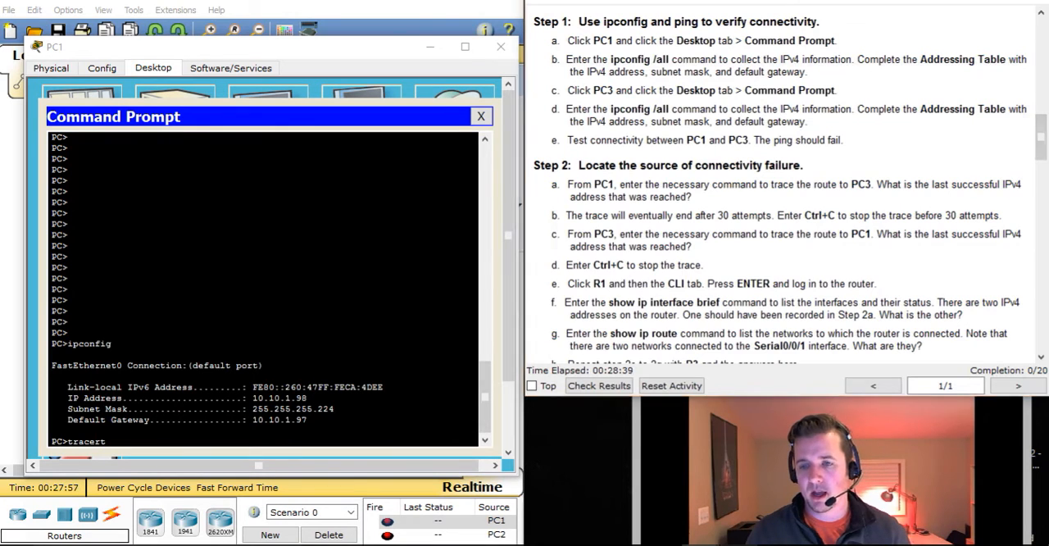
{"action": "key", "text": "alt+Tab"}
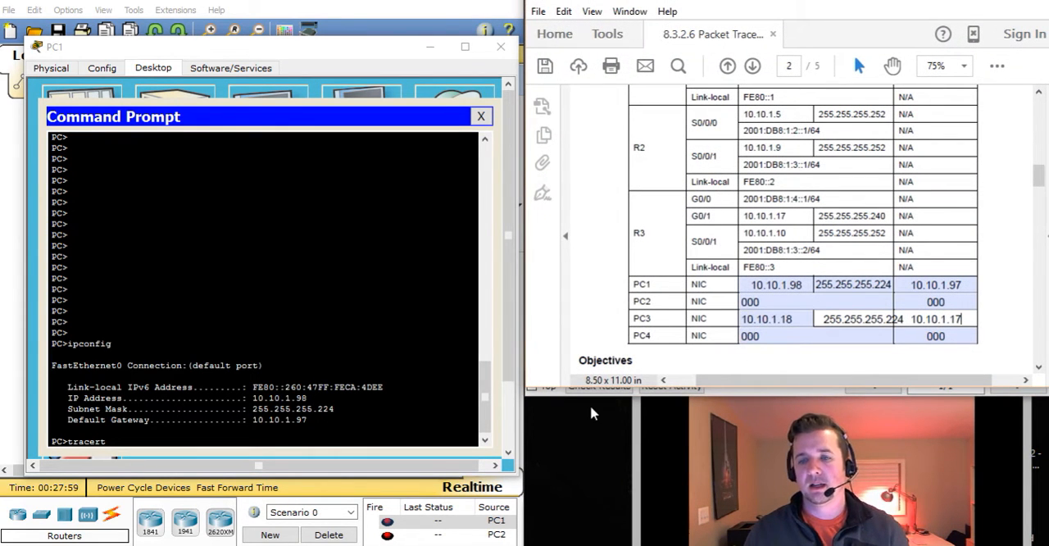
{"action": "left_click", "coordinate": [159, 437]}
{"action": "type", "text": "10.10.1.18"}
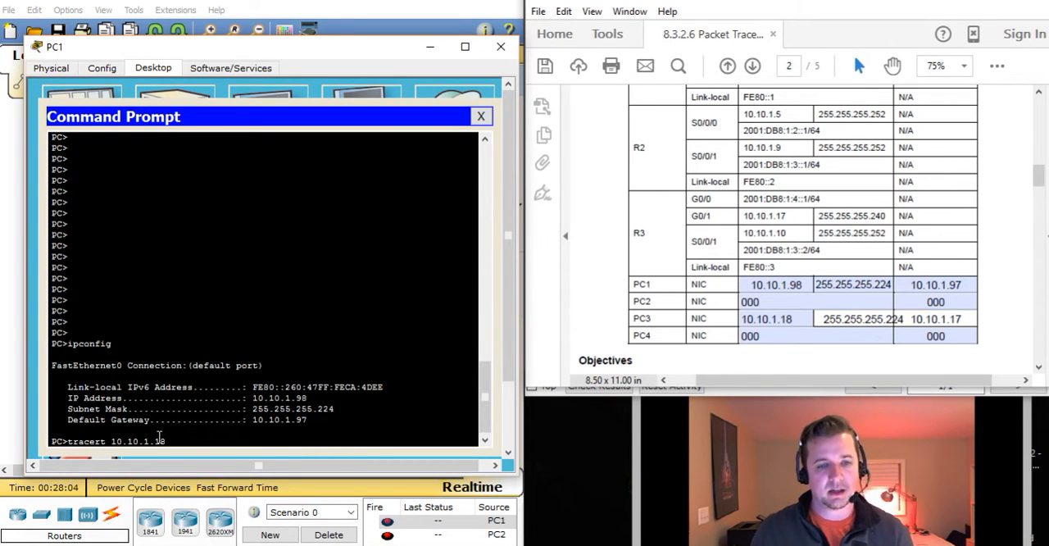
{"action": "key", "text": "Return"}
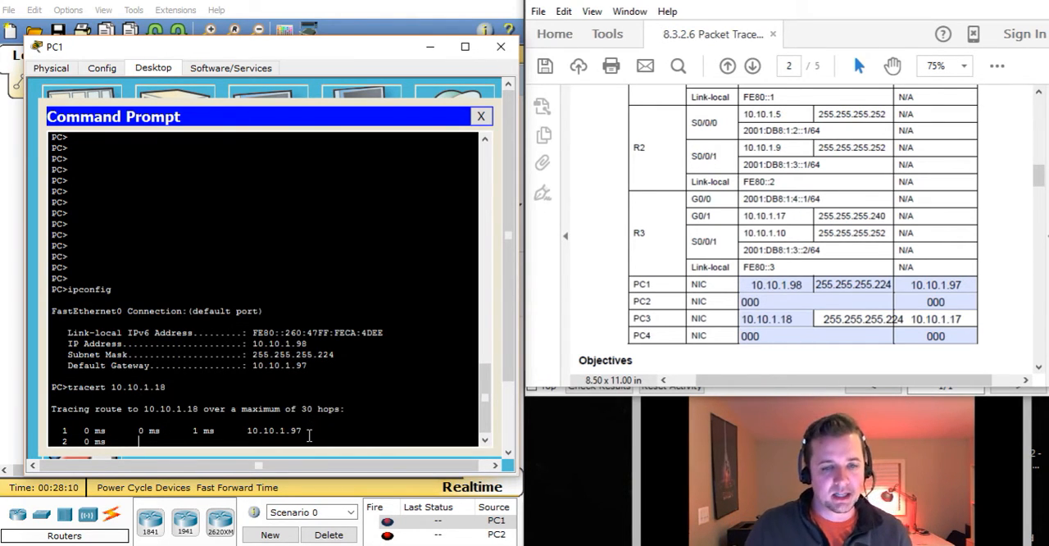
Compare the hop reached in PC1's trace with its default gateway in the Addressing Table, and stop the trace
{"action": "left_click_drag", "start_coordinate": [305, 428], "coordinate": [255, 424]}
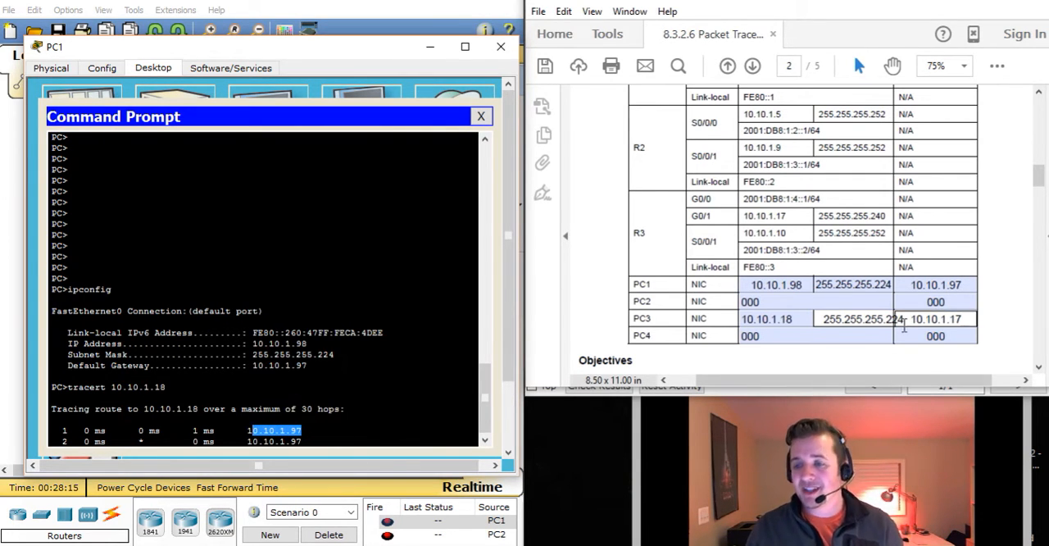
{"action": "left_click", "coordinate": [967, 283]}
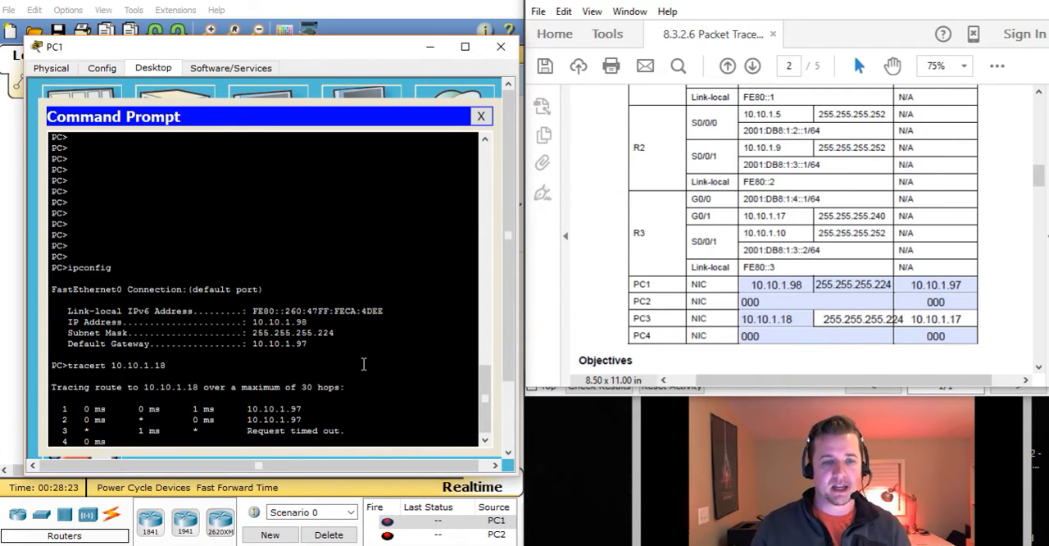
{"action": "key", "text": "ctrl+c"}
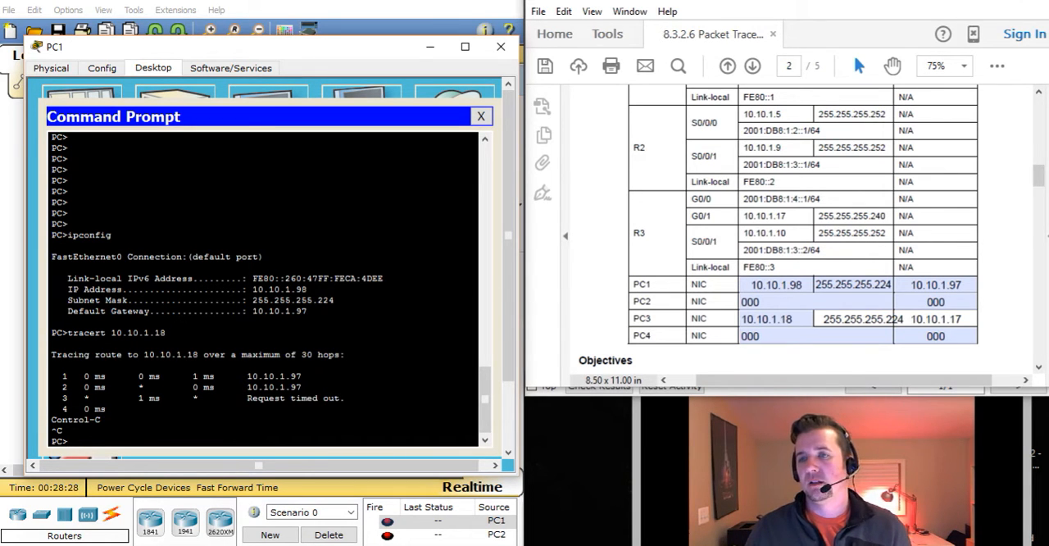
Return to the activity instructions, minimize PC1's window and bring up PC3's Command Prompt
{"action": "left_click", "coordinate": [966, 1]}
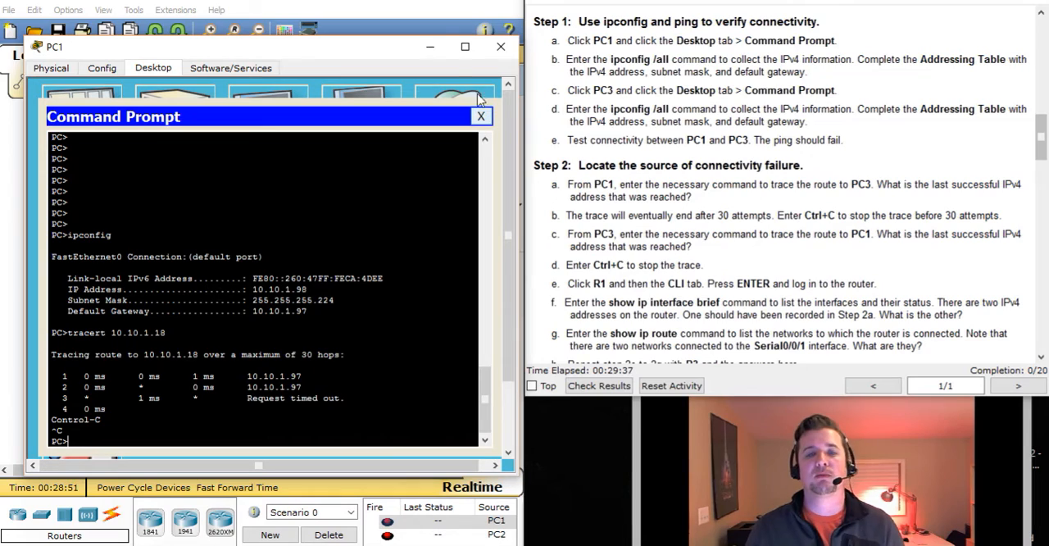
{"action": "left_click", "coordinate": [432, 52]}
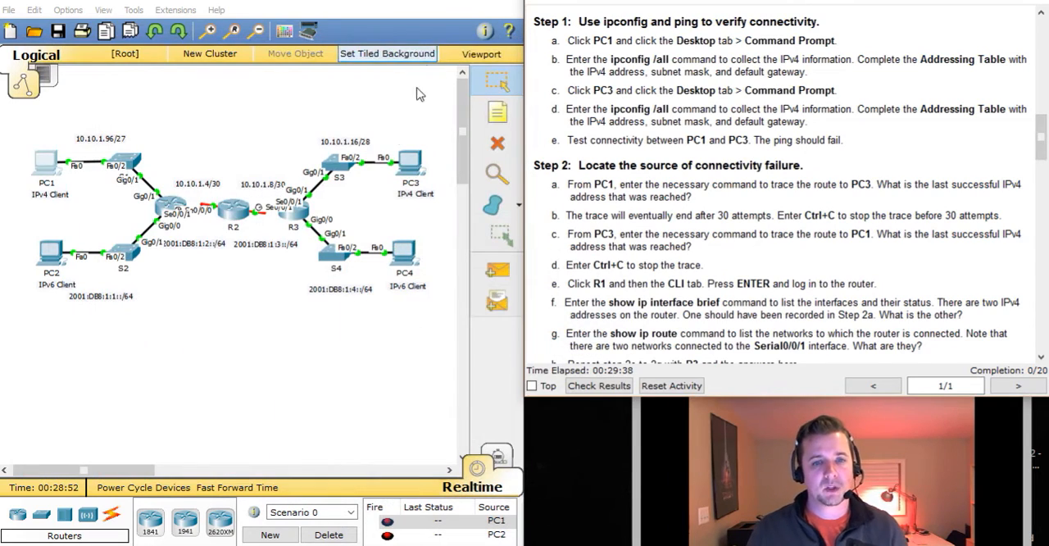
{"action": "left_click", "coordinate": [402, 158]}
{"action": "left_click_drag", "start_coordinate": [444, 83], "coordinate": [177, 45]}
{"action": "left_click", "coordinate": [371, 113]}
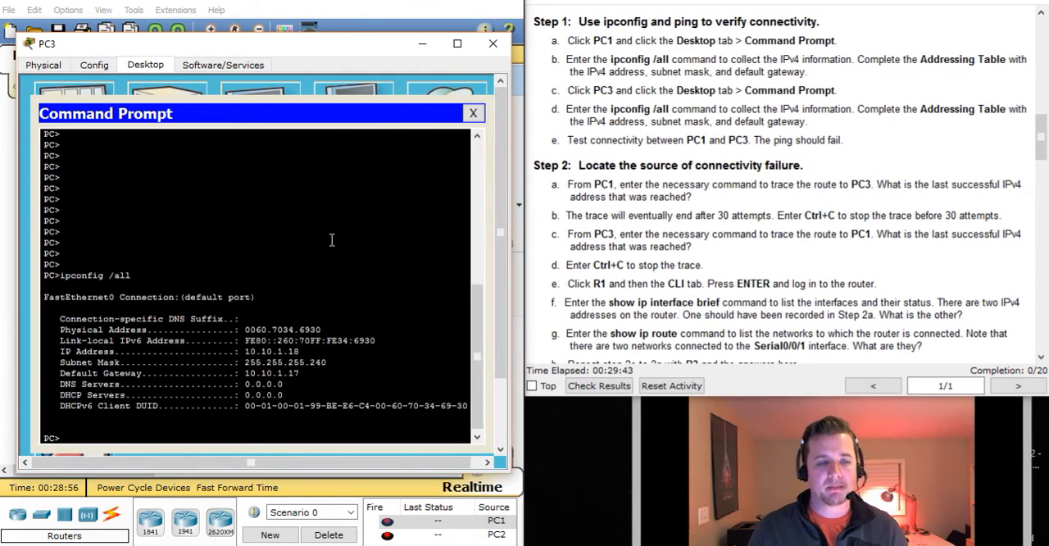
Run tracert 10.10.1.98 on PC3 to trace the route to PC1, consulting the worksheet for PC1's address
{"action": "type", "text": "trace"}
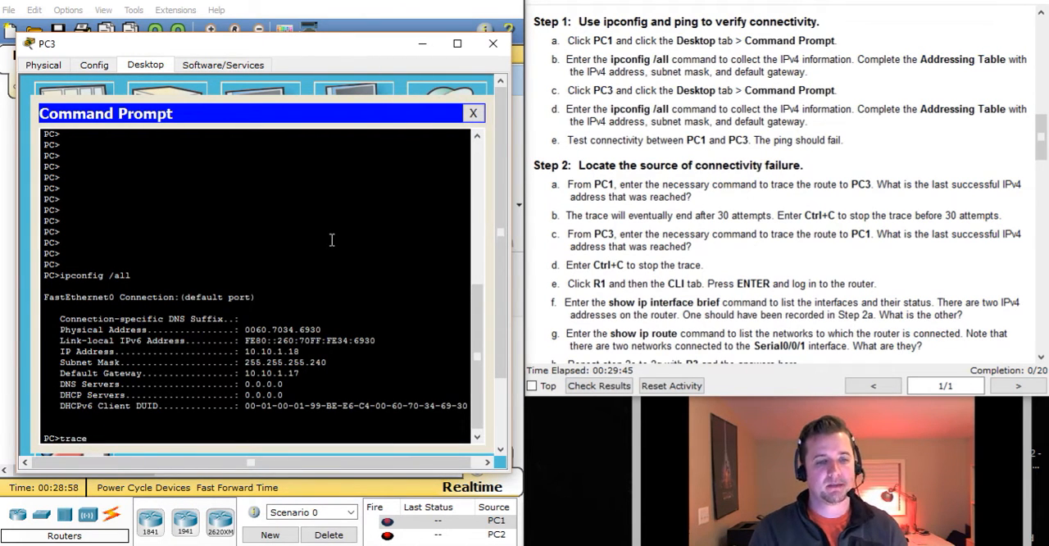
{"action": "type", "text": "rt 10.10."}
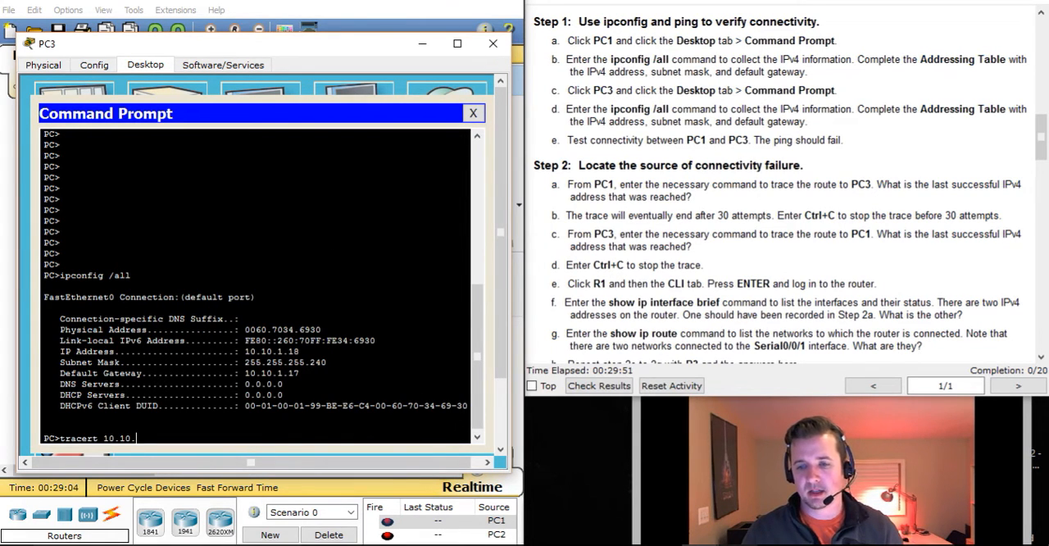
{"action": "key", "text": "alt+Tab"}
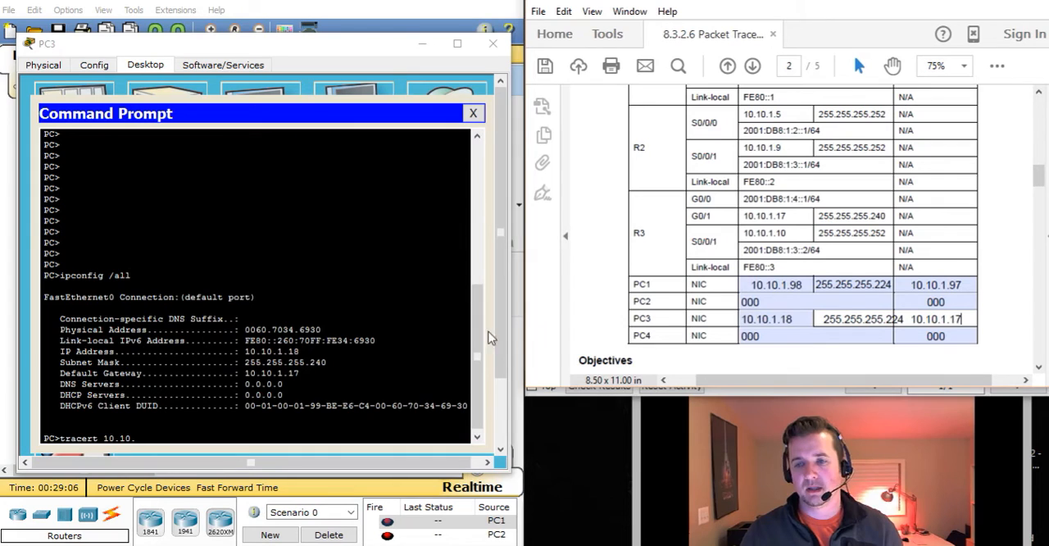
{"action": "left_click", "coordinate": [237, 435]}
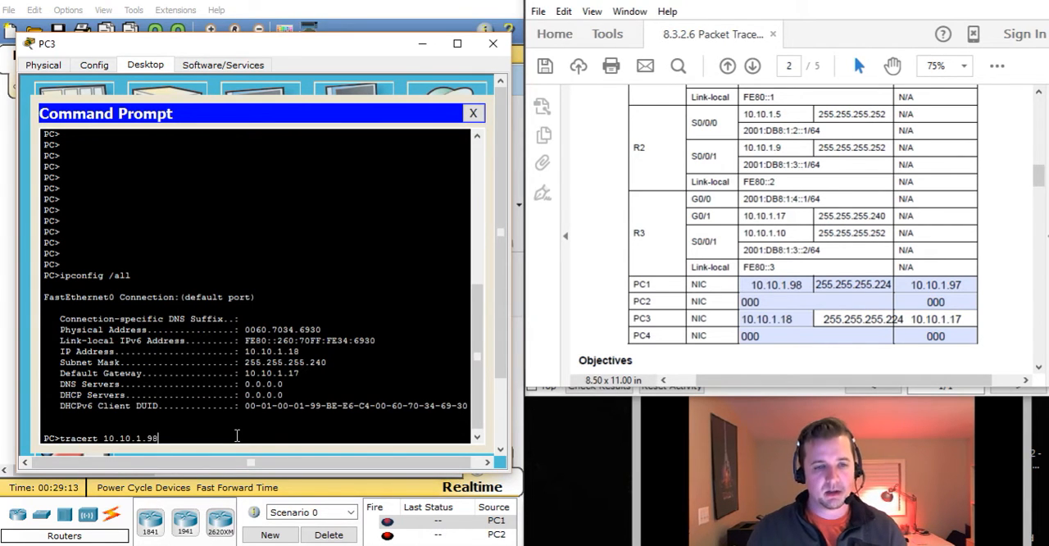
{"action": "key", "text": "Return"}
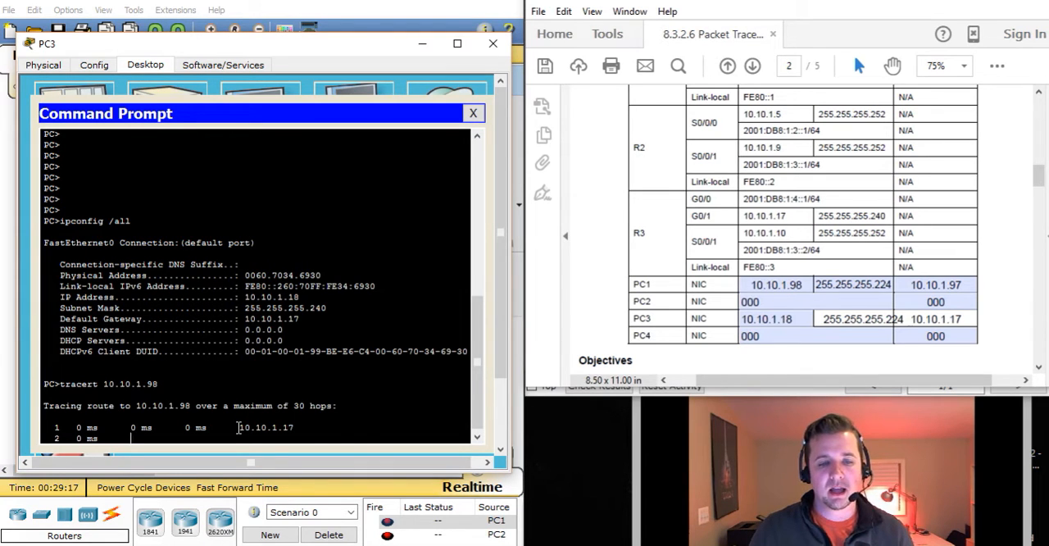
Check the hop reached in PC3's trace and stop it, closing PC3 with the activity instructions back in view
{"action": "mouse_move", "coordinate": [238, 427]}
{"action": "left_mouse_down"}
{"action": "mouse_move", "coordinate": [313, 431]}
{"action": "mouse_move", "coordinate": [284, 427]}
{"action": "left_mouse_up"}
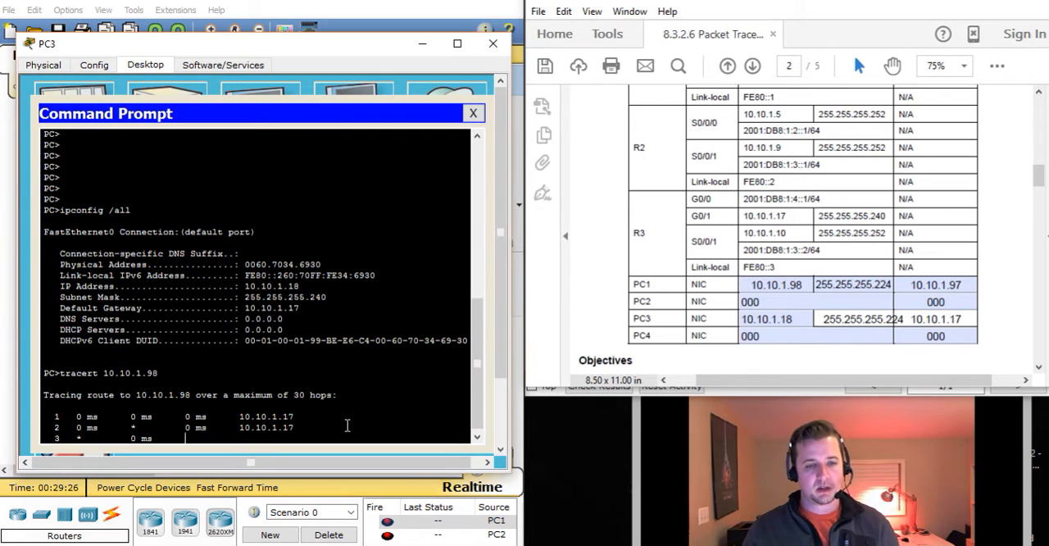
{"action": "key", "text": "ctrl+c"}
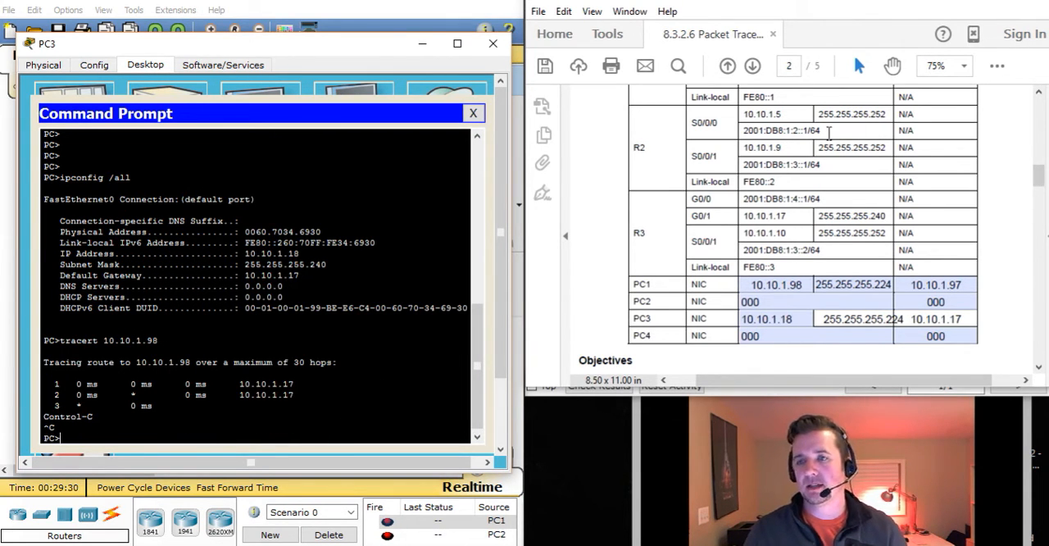
{"action": "left_click", "coordinate": [963, 1]}
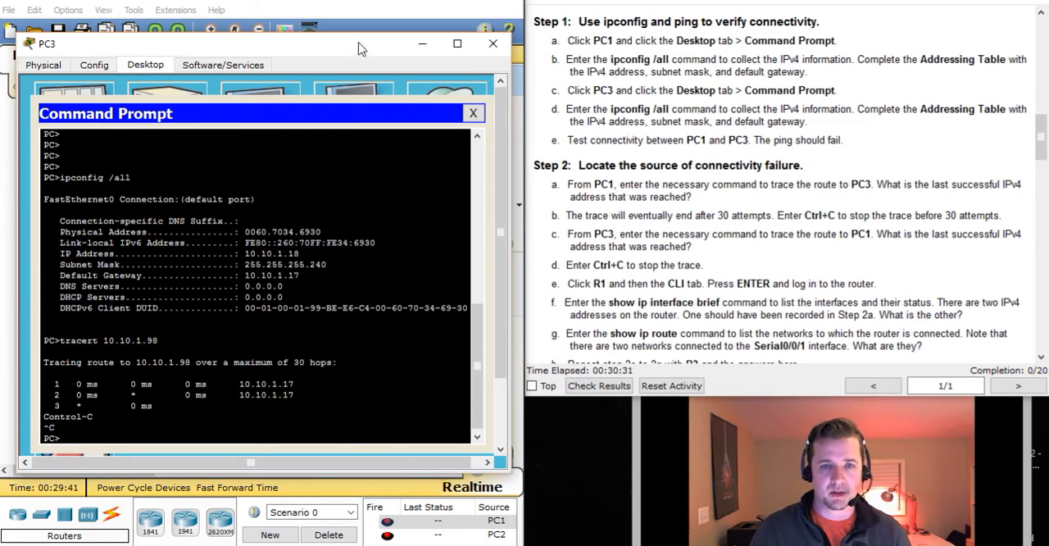
{"action": "left_click", "coordinate": [492, 48]}
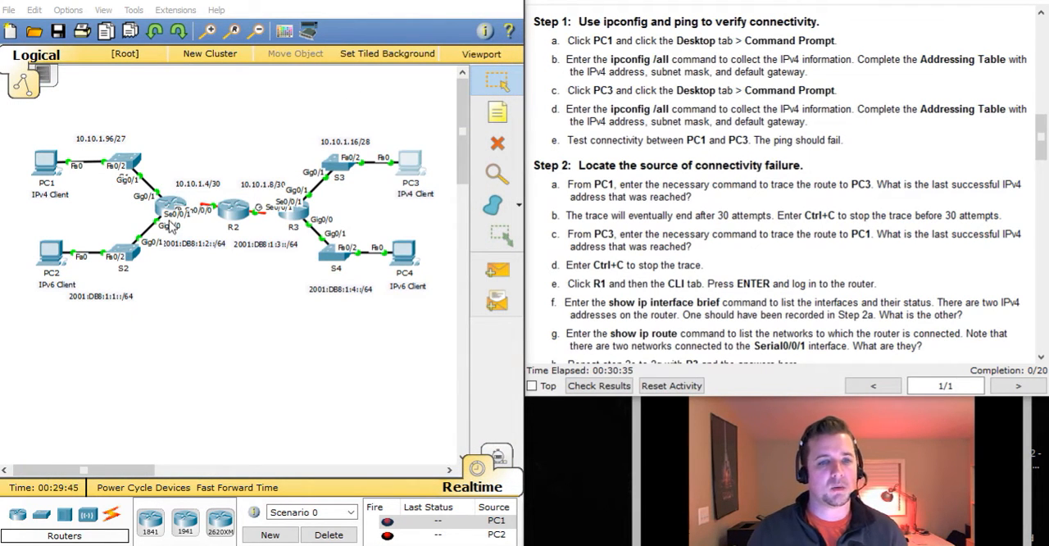
Turn off the display of port labels on the topology through the program preferences
{"action": "left_click", "coordinate": [69, 10]}
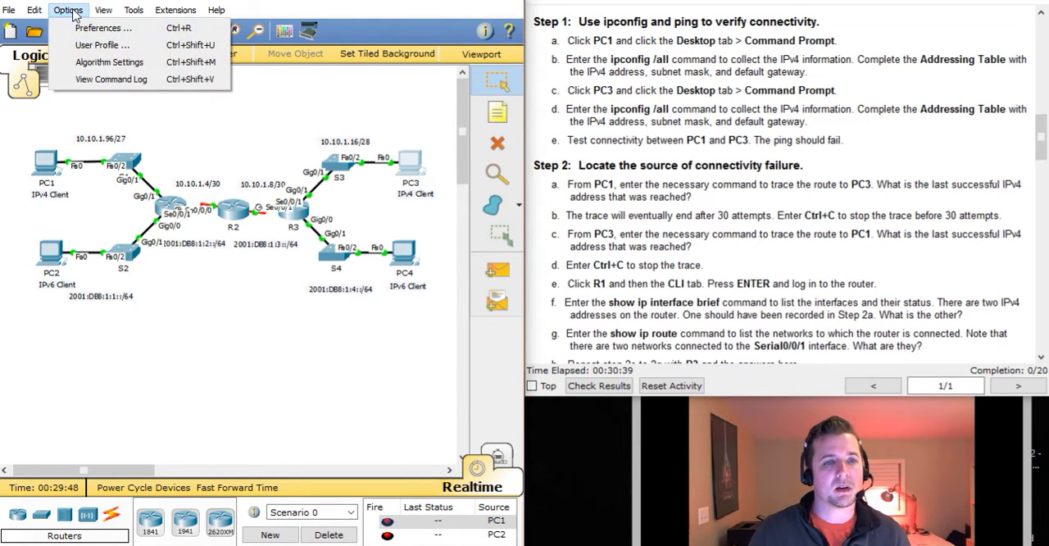
{"action": "left_click", "coordinate": [82, 25]}
{"action": "left_click", "coordinate": [105, 176]}
{"action": "left_click", "coordinate": [529, 33]}
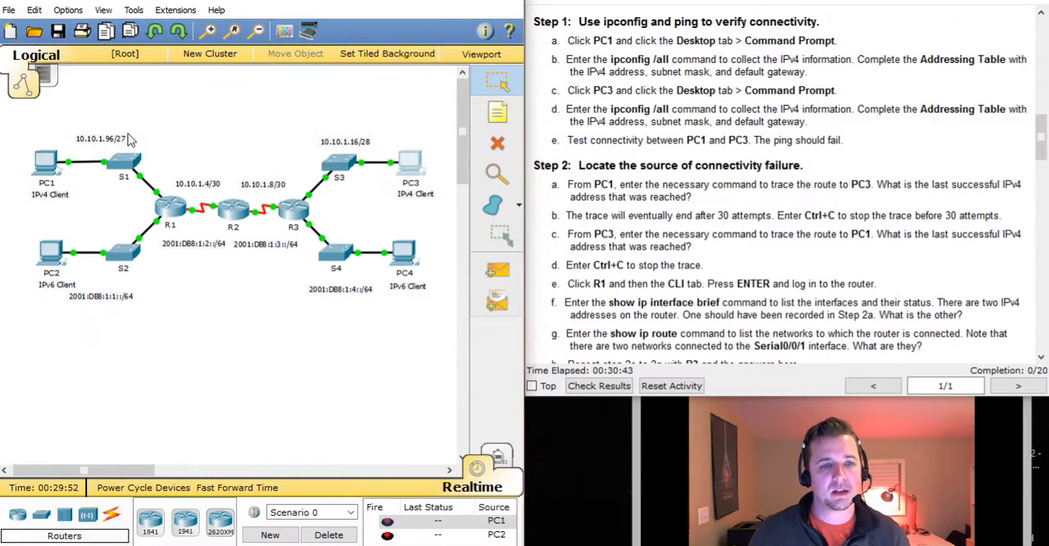
Bring up R1's command line clear of the instructions and run show ip int bri to list its interfaces
{"action": "left_click", "coordinate": [168, 209]}
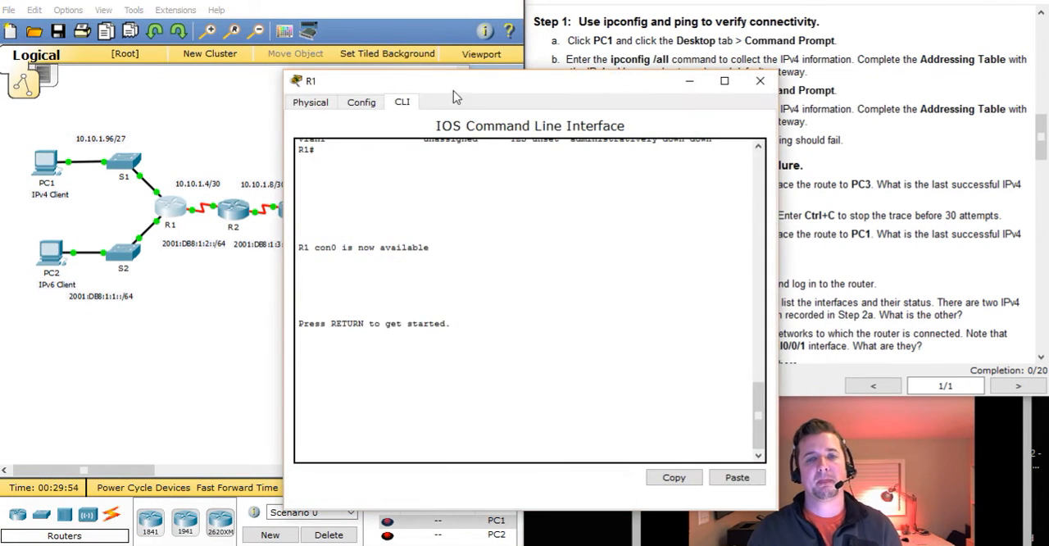
{"action": "left_click_drag", "start_coordinate": [503, 81], "coordinate": [243, 37]}
{"action": "key", "text": "Return"}
{"action": "key", "text": "Return"}
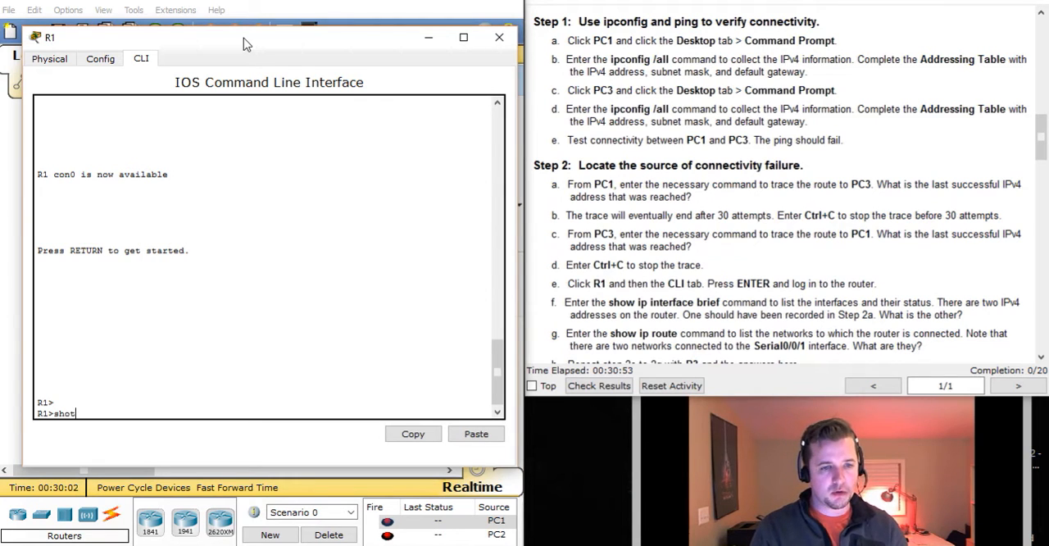
{"action": "type", "text": "show ip int"}
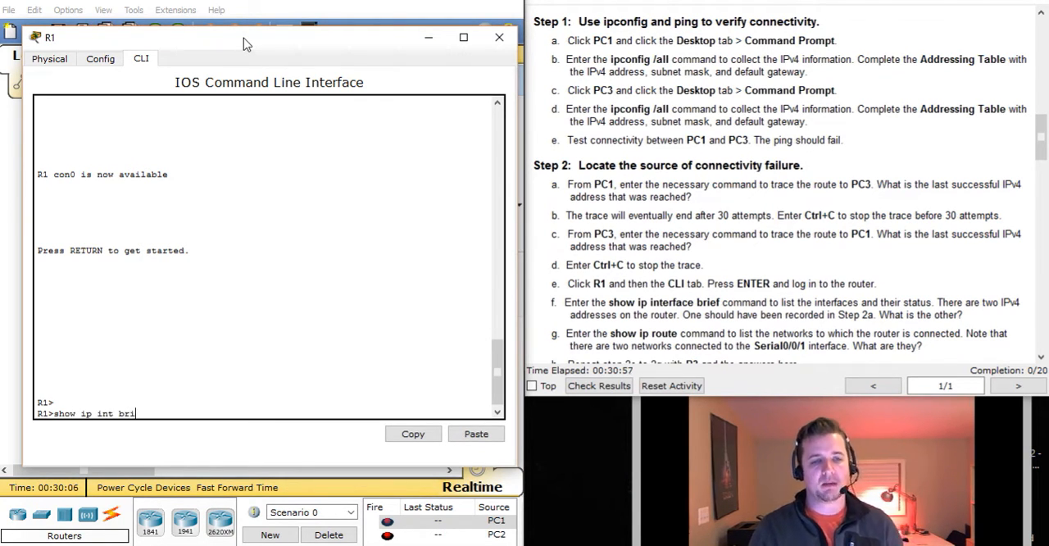
{"action": "type", "text": " bri"}
{"action": "key", "text": "Return"}
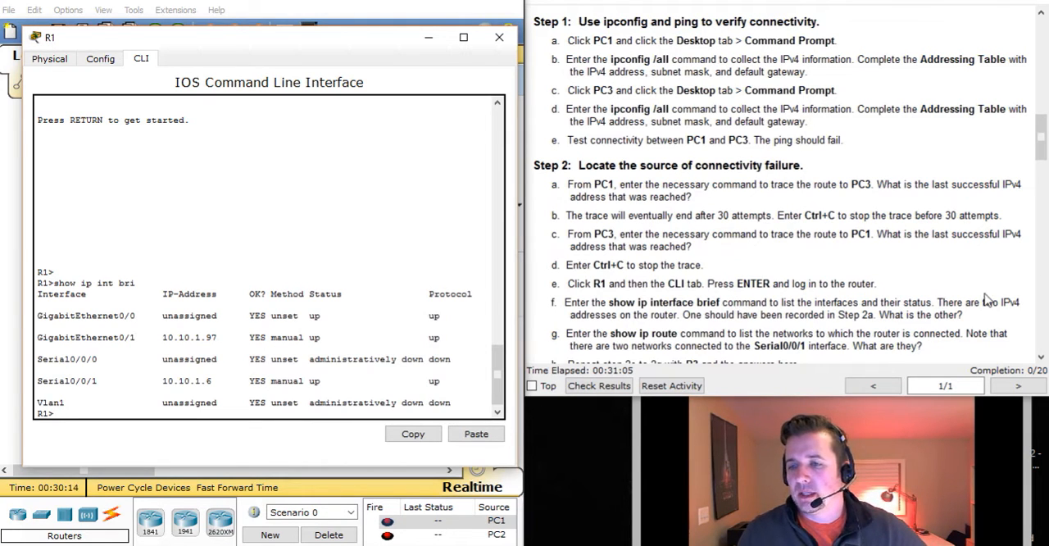
Check the status and protocol of R1's GigabitEthernet and Serial0/0/1 interfaces in the brief listing
{"action": "left_click_drag", "start_coordinate": [440, 315], "coordinate": [301, 316]}
{"action": "left_click_drag", "start_coordinate": [441, 337], "coordinate": [305, 337]}
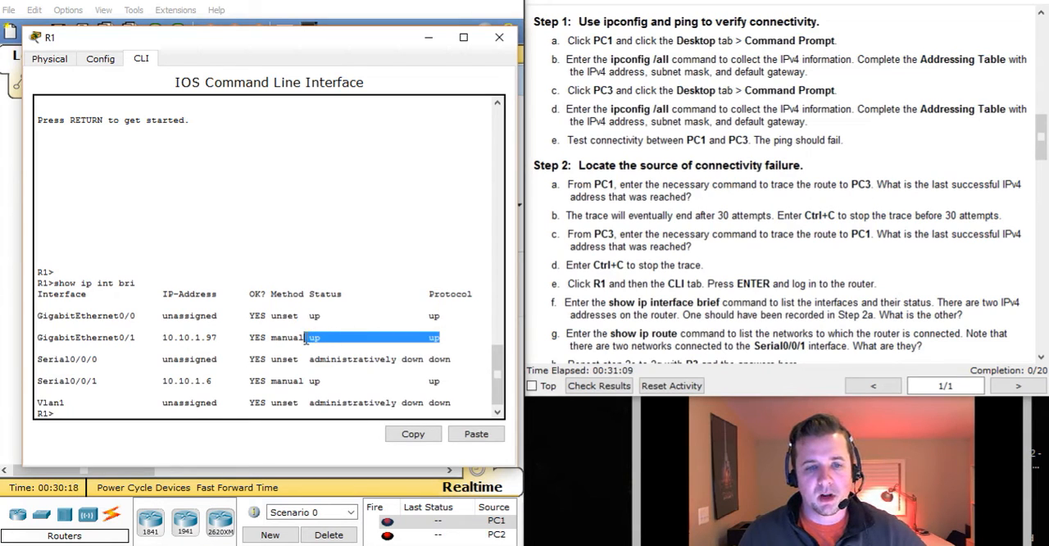
{"action": "left_click_drag", "start_coordinate": [443, 379], "coordinate": [344, 370]}
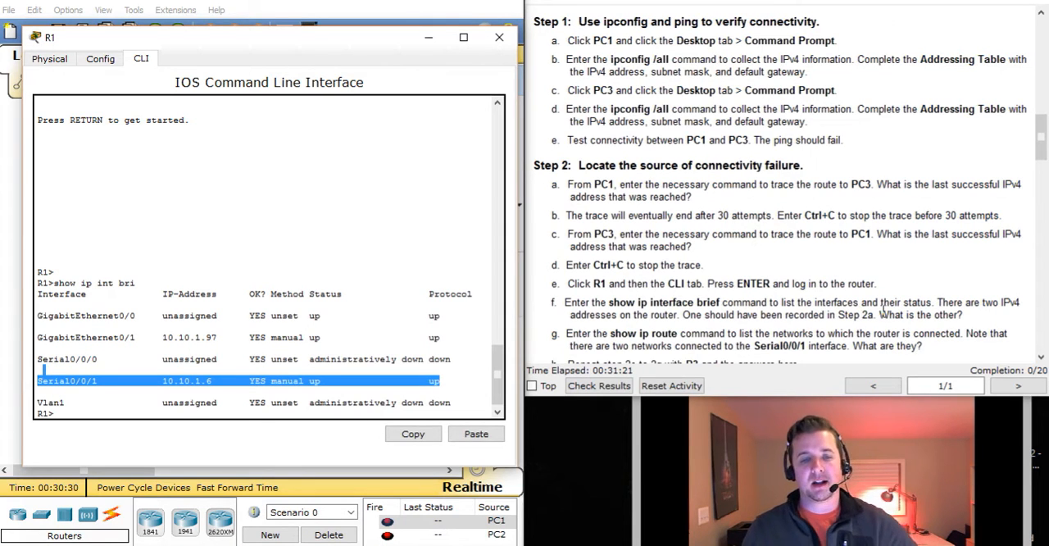
{"action": "left_click", "coordinate": [323, 369]}
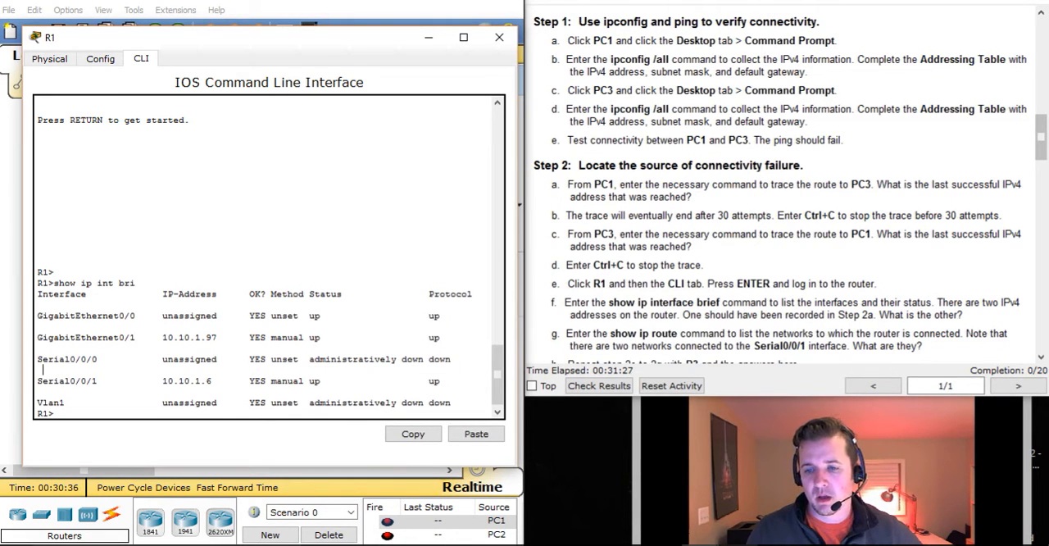
Compare R1's GigabitEthernet0/1 and Serial0/0/1 addresses with PC1's default gateway in the Addressing Table, and return to the activity instructions
{"action": "key", "text": "alt+Tab"}
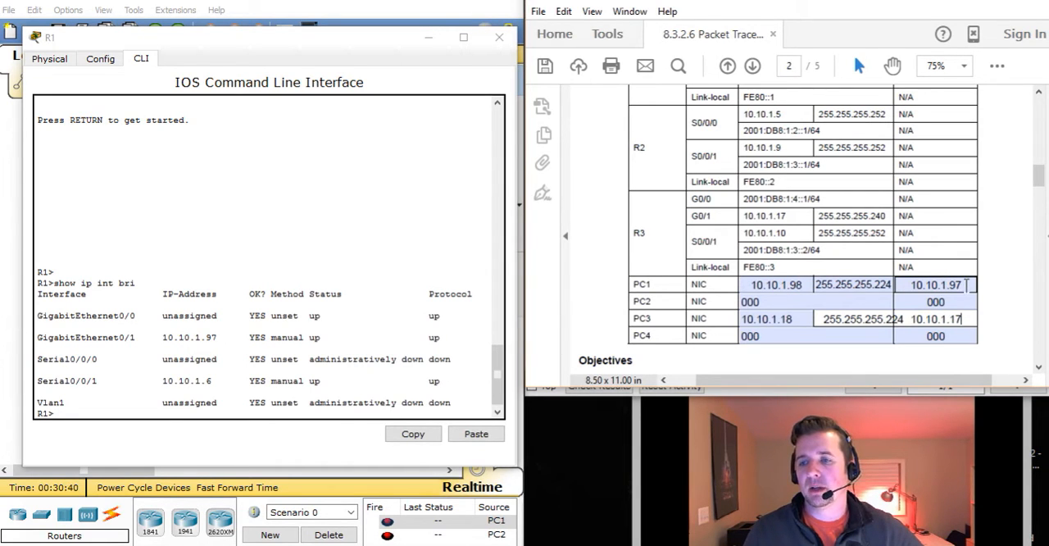
{"action": "left_click_drag", "start_coordinate": [966, 285], "coordinate": [911, 288]}
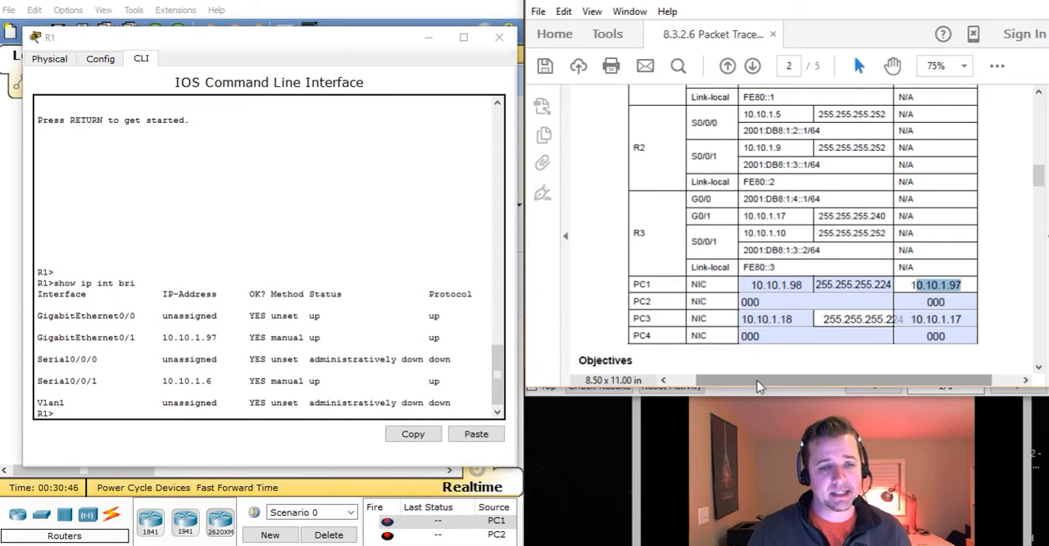
{"action": "left_click_drag", "start_coordinate": [214, 337], "coordinate": [143, 341]}
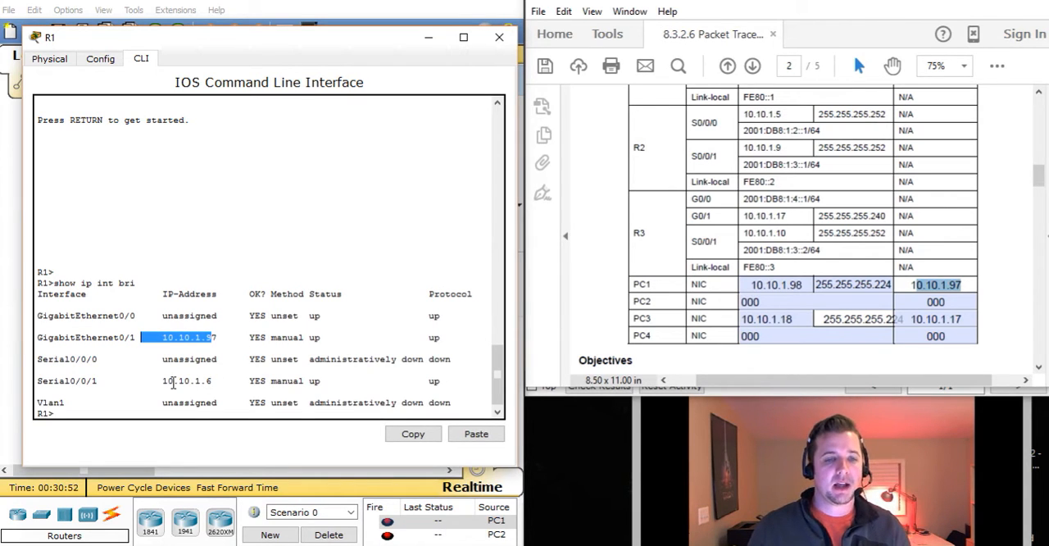
{"action": "left_click_drag", "start_coordinate": [162, 382], "coordinate": [317, 385]}
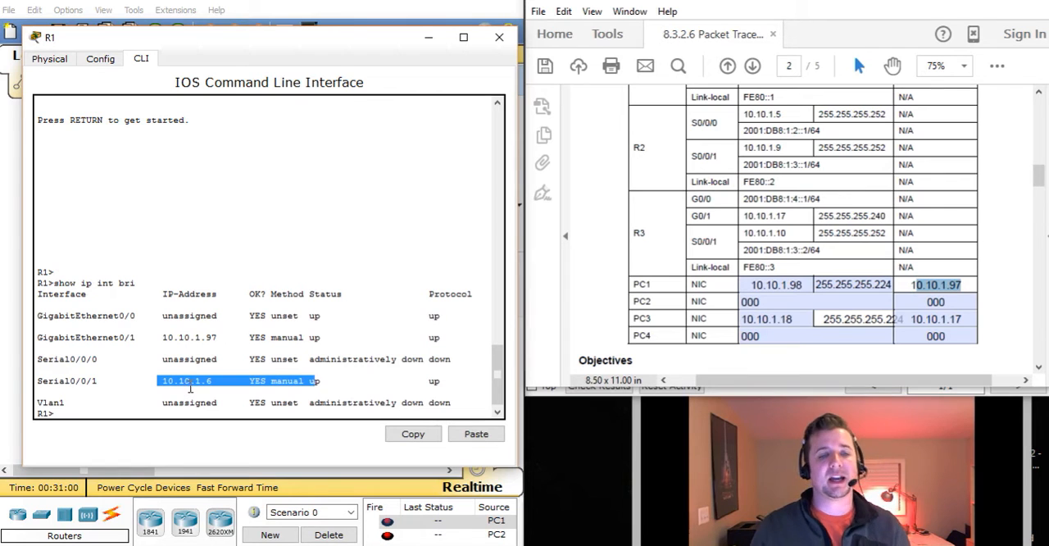
{"action": "left_click", "coordinate": [326, 375]}
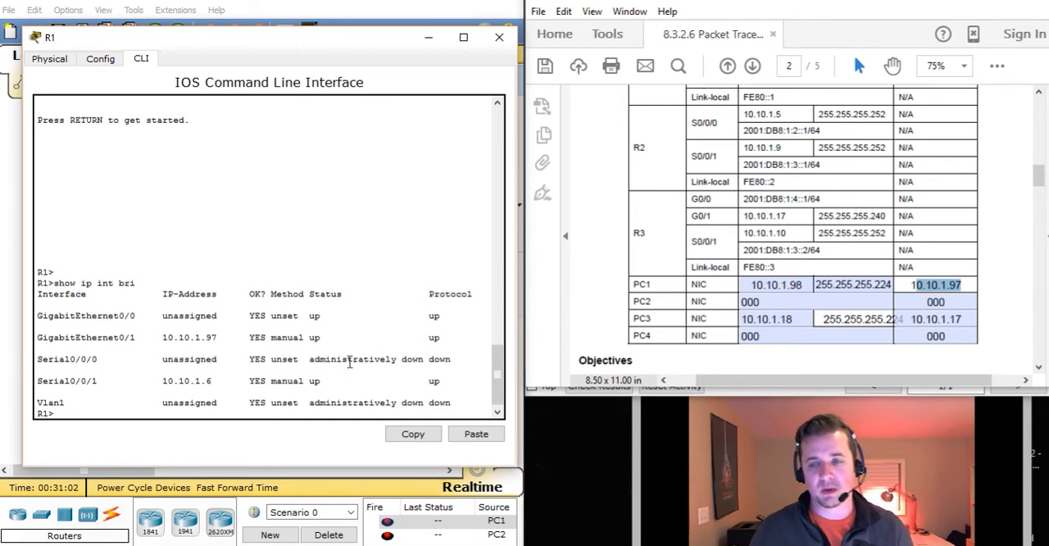
{"action": "left_click", "coordinate": [973, 3]}
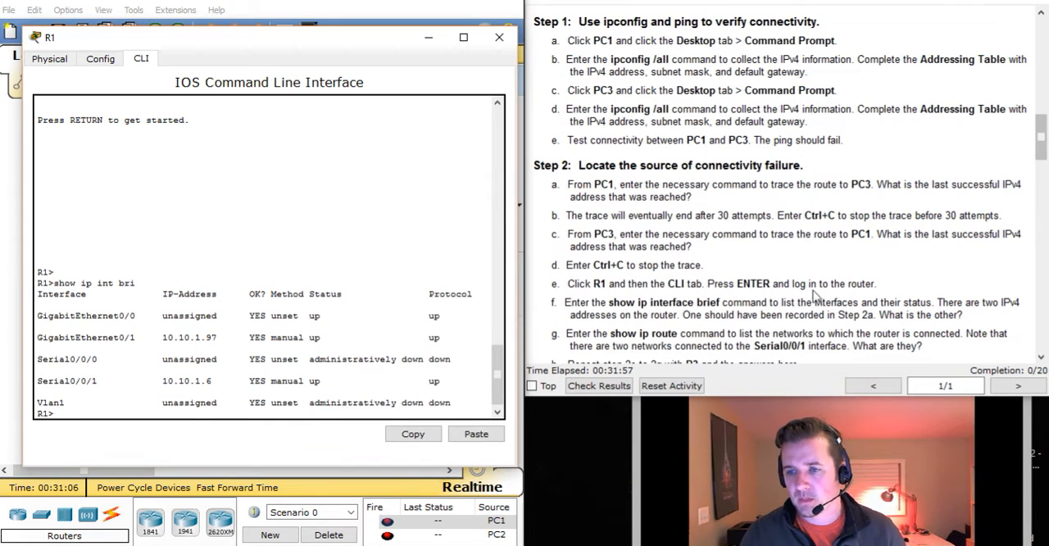
Run show ip route on R1 to list the networks connected to the router
{"action": "left_click", "coordinate": [573, 335]}
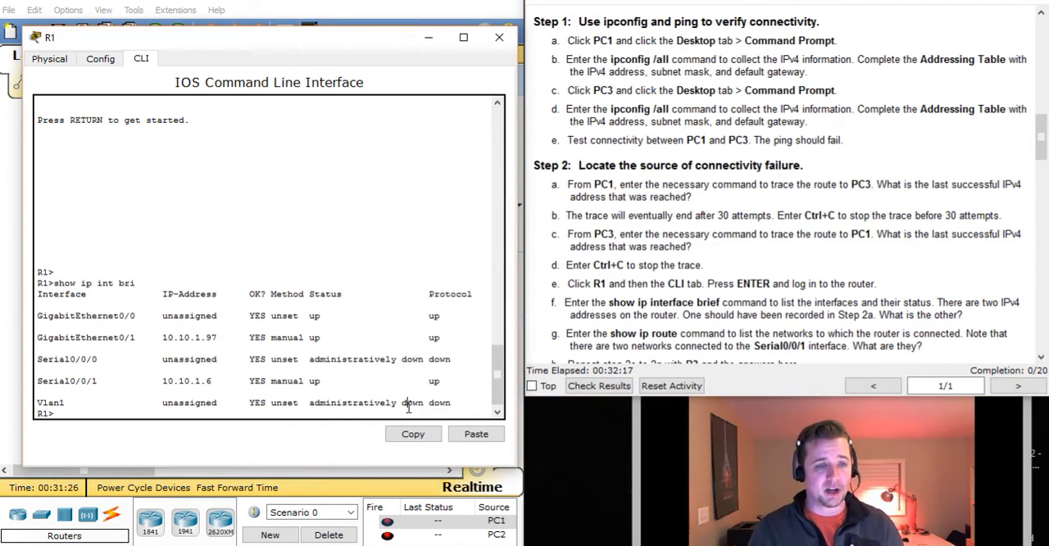
{"action": "key", "text": "Return"}
{"action": "key", "text": "Return"}
{"action": "type", "text": "show ip rout"}
{"action": "key", "text": "Tab"}
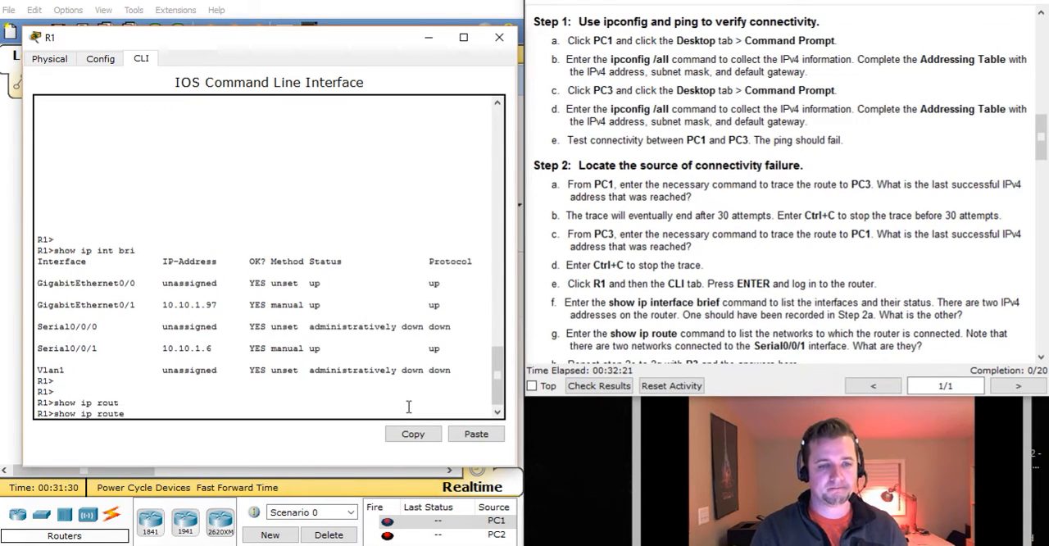
{"action": "key", "text": "Return"}
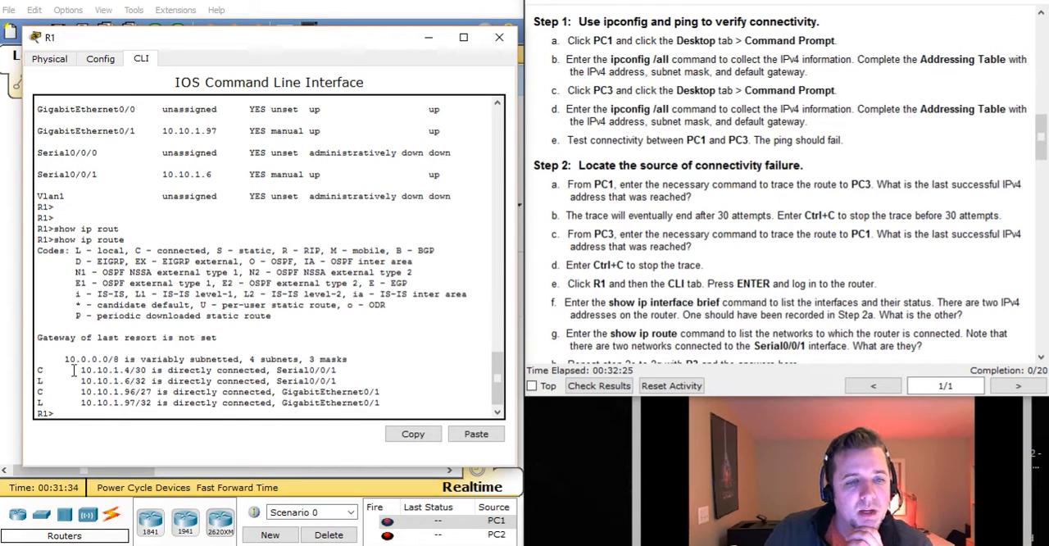
Examine the connected and local routes for Serial0/0/1 and GigabitEthernet0/1 in R1's routing table
{"action": "left_click_drag", "start_coordinate": [79, 370], "coordinate": [147, 374]}
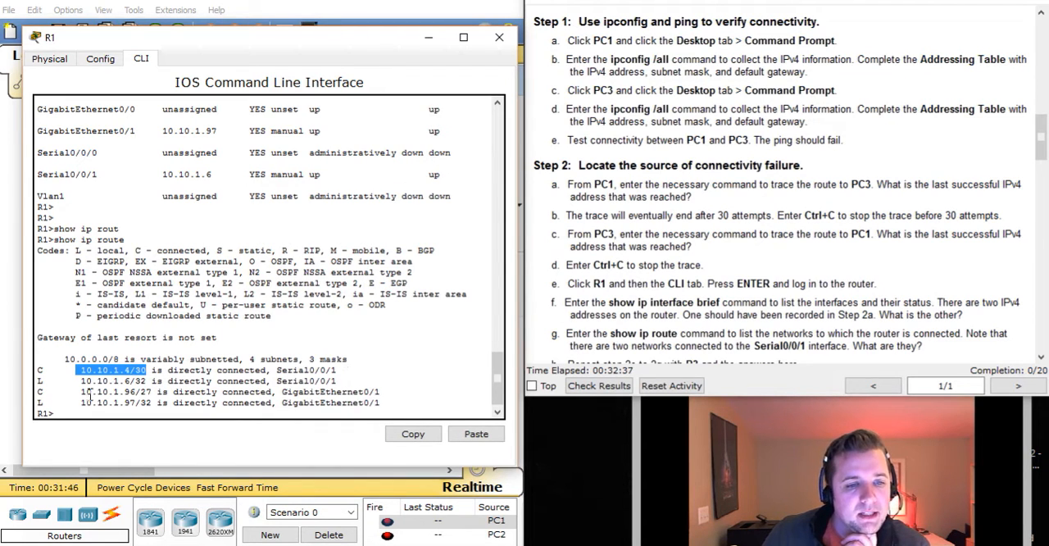
{"action": "left_click_drag", "start_coordinate": [82, 391], "coordinate": [136, 394]}
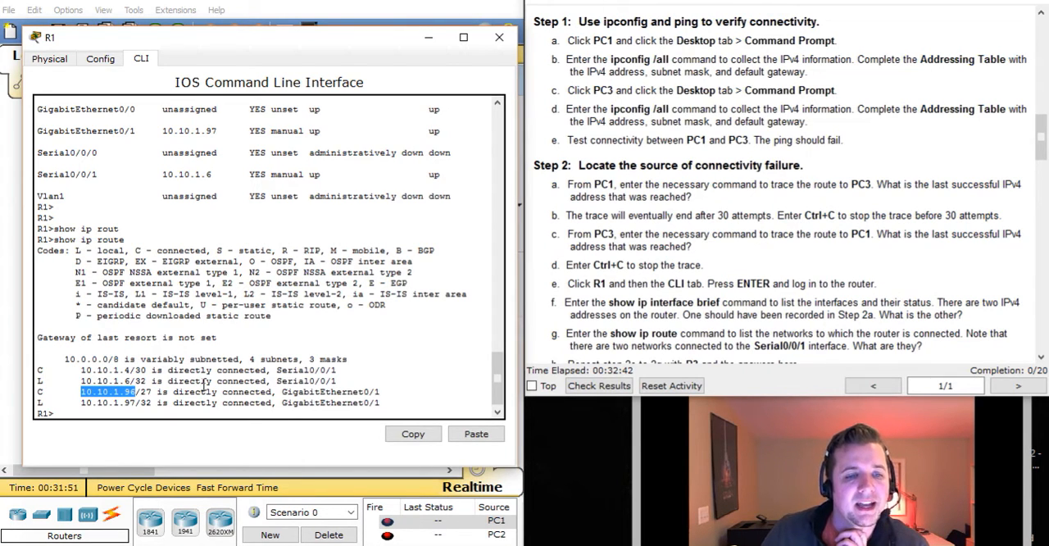
{"action": "left_click", "coordinate": [98, 380]}
{"action": "left_click_drag", "start_coordinate": [125, 382], "coordinate": [148, 384]}
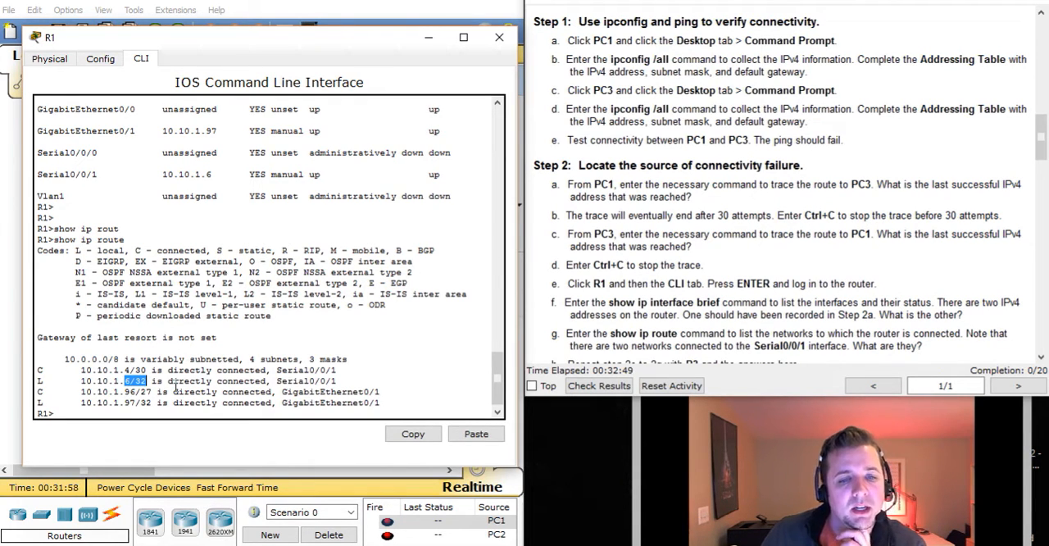
{"action": "left_click_drag", "start_coordinate": [124, 403], "coordinate": [153, 403]}
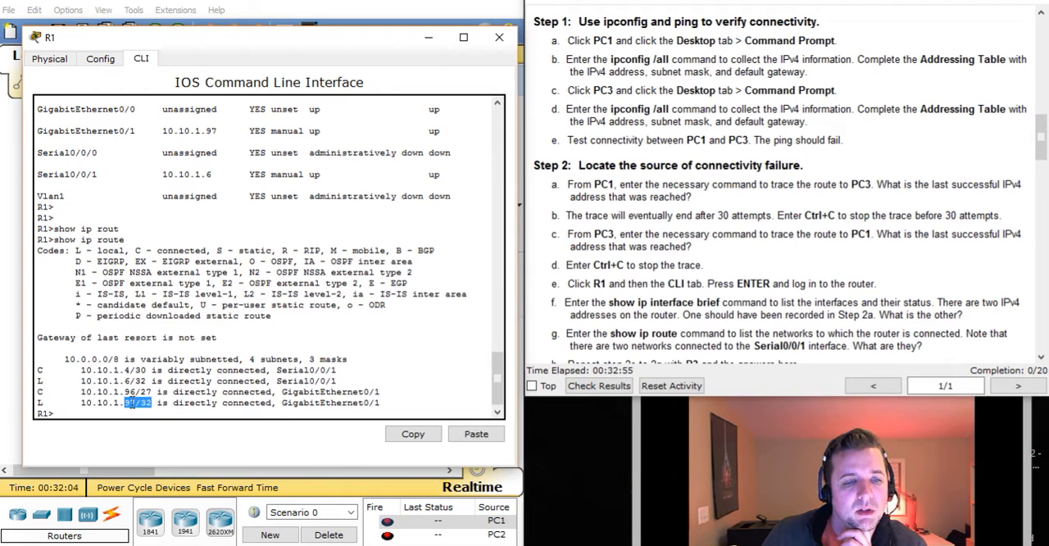
{"action": "left_click", "coordinate": [93, 403]}
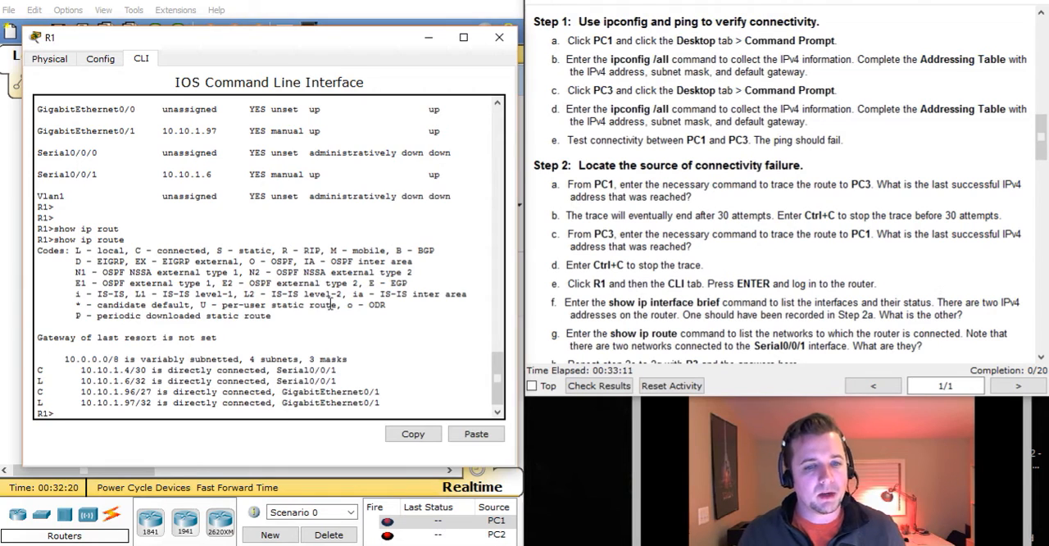
Read step 2h of the activity instructions about repeating the checks on R3 and its serial interface
{"action": "left_click", "coordinate": [896, 261]}
{"action": "scroll", "coordinate": [897, 260], "scroll_direction": "down", "scroll_amount": 1}
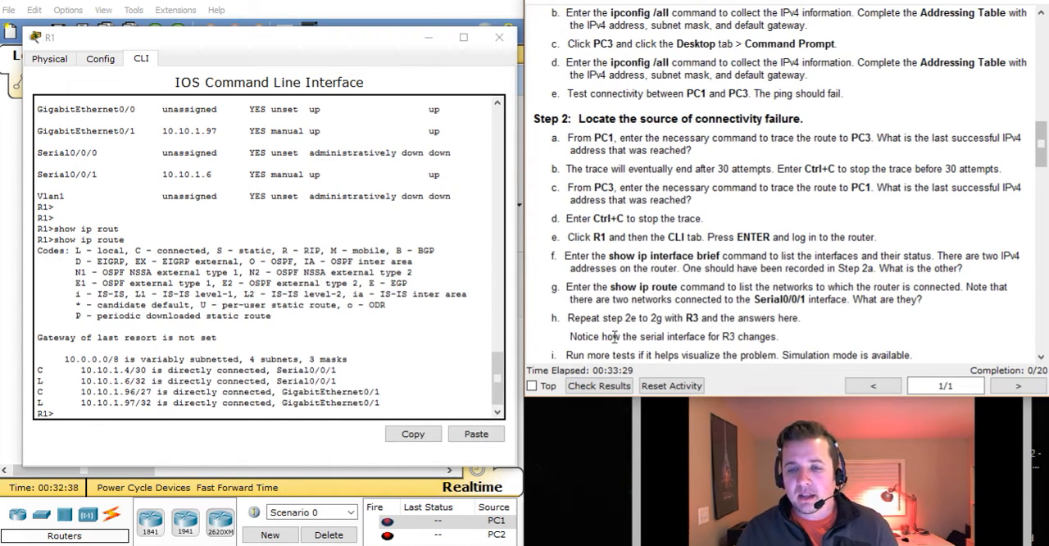
{"action": "left_click_drag", "start_coordinate": [621, 336], "coordinate": [787, 338]}
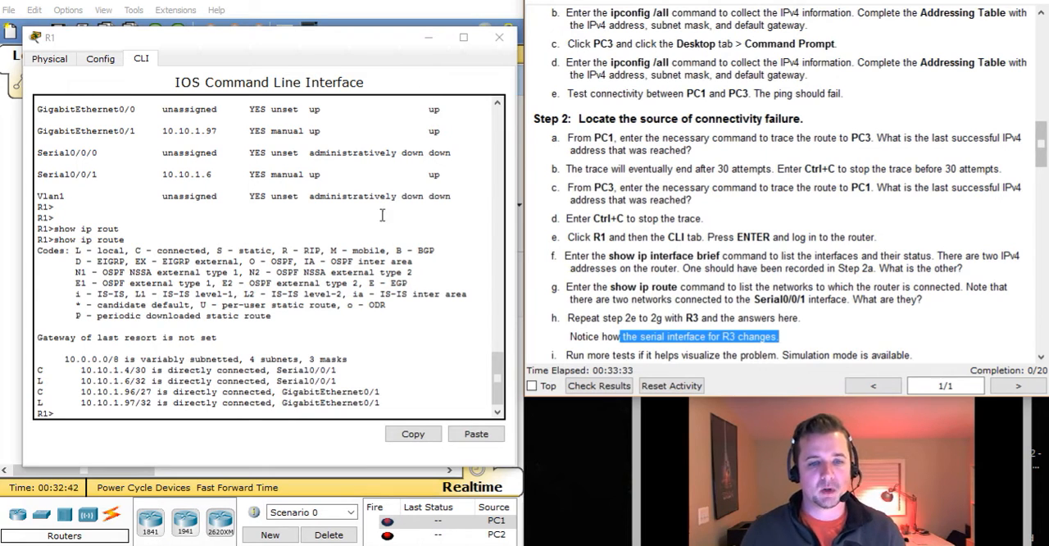
Close R1, bring up R3's command line beside the instructions, and run show ip int bri on it
{"action": "left_click", "coordinate": [499, 37]}
{"action": "left_click", "coordinate": [297, 215]}
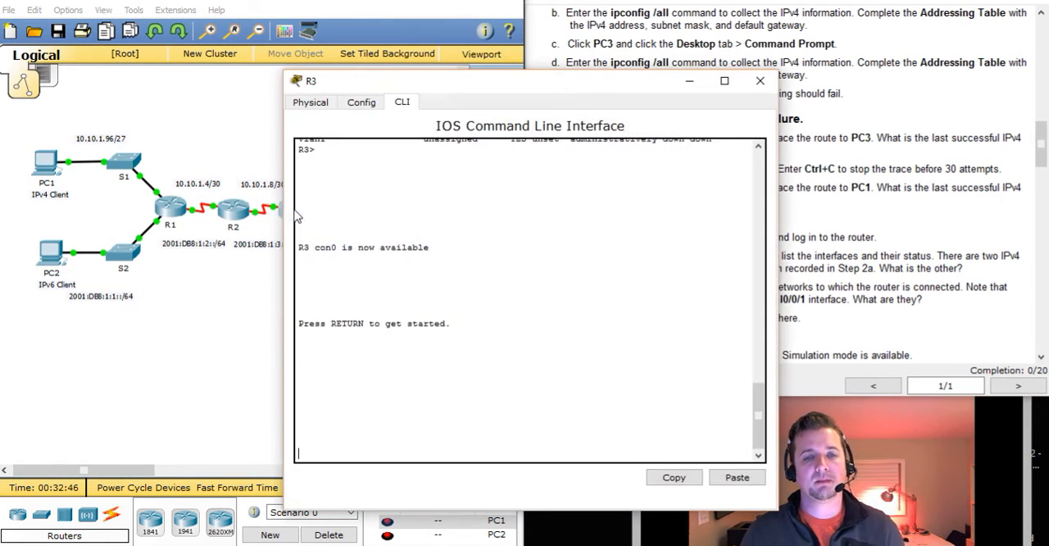
{"action": "left_click_drag", "start_coordinate": [437, 89], "coordinate": [177, 60]}
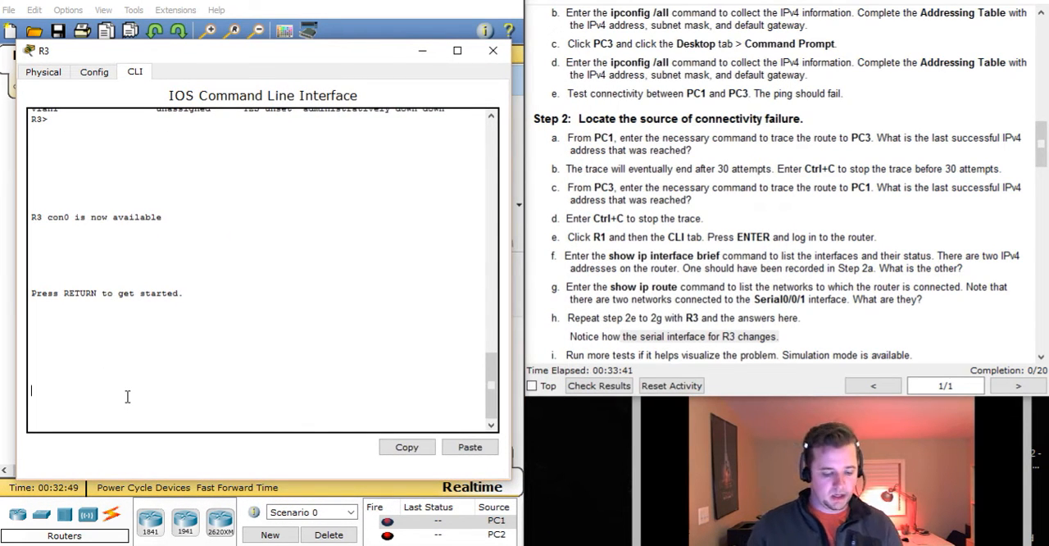
{"action": "key", "text": "Return"}
{"action": "key", "text": "Return"}
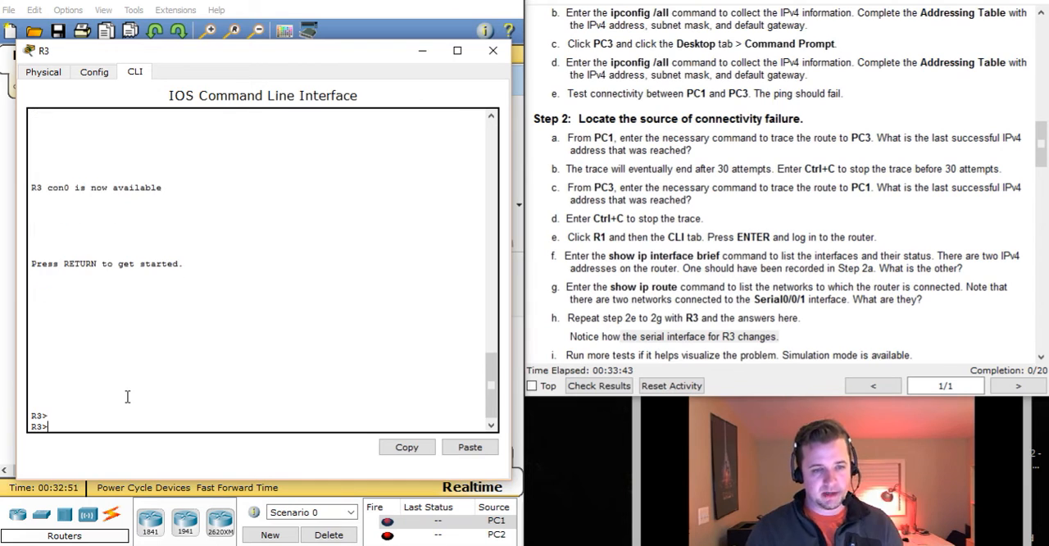
{"action": "type", "text": "show ip in"}
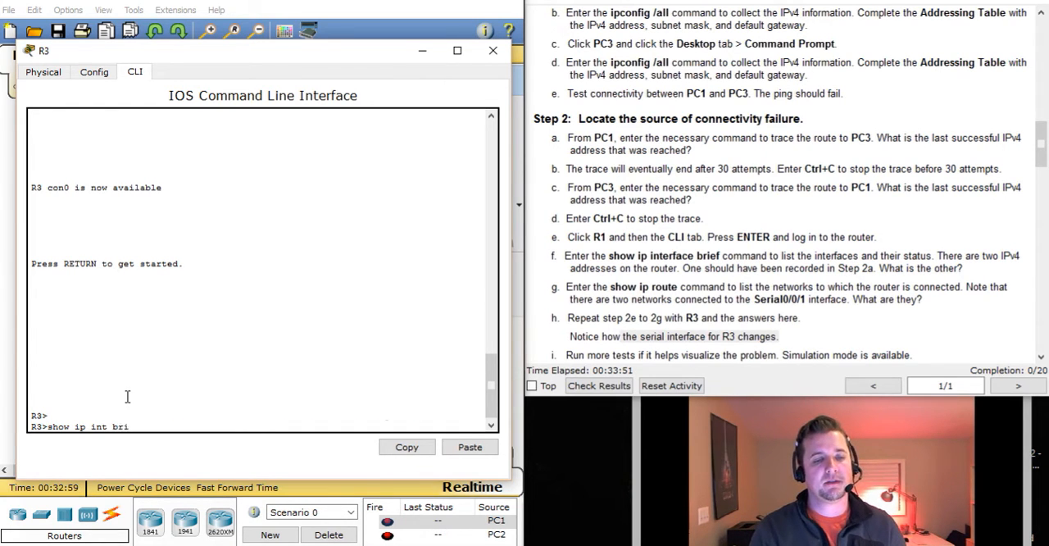
{"action": "type", "text": "t bri"}
{"action": "key", "text": "Return"}
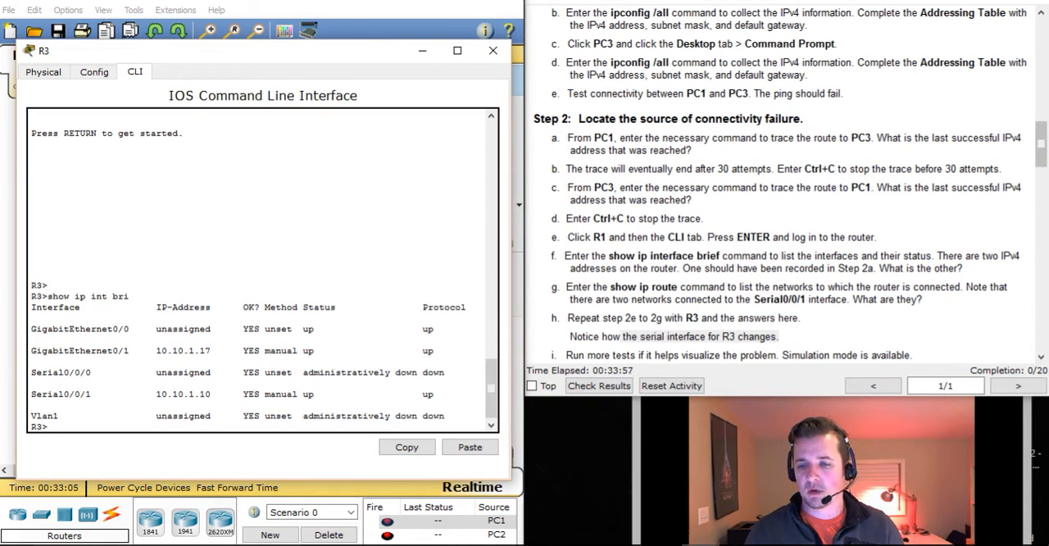
Compare R3's GigabitEthernet0/1 address with PC3's default gateway in the Addressing Table, and check the Serial0/0/1 address
{"action": "key", "text": "alt+Tab"}
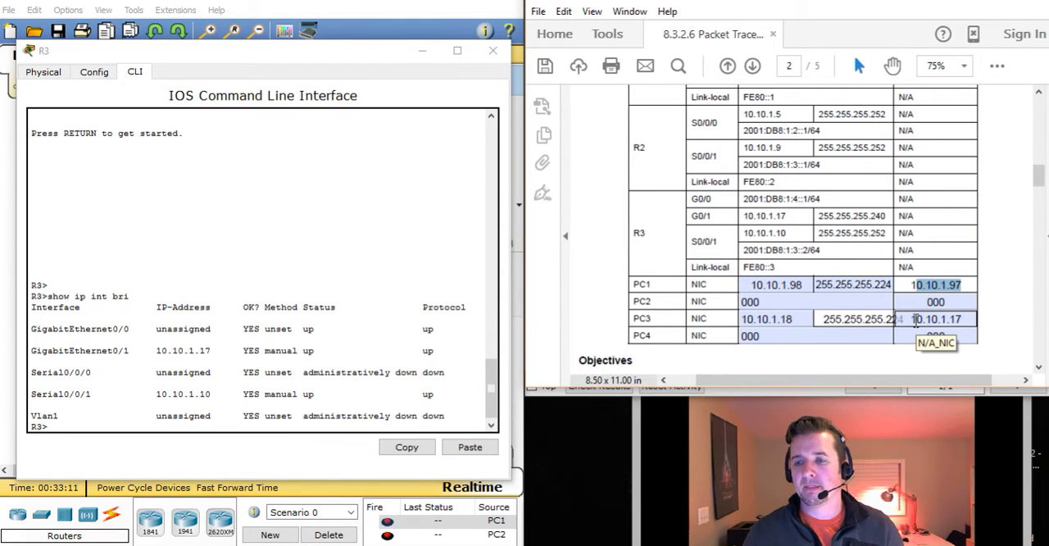
{"action": "left_click_drag", "start_coordinate": [912, 321], "coordinate": [969, 321]}
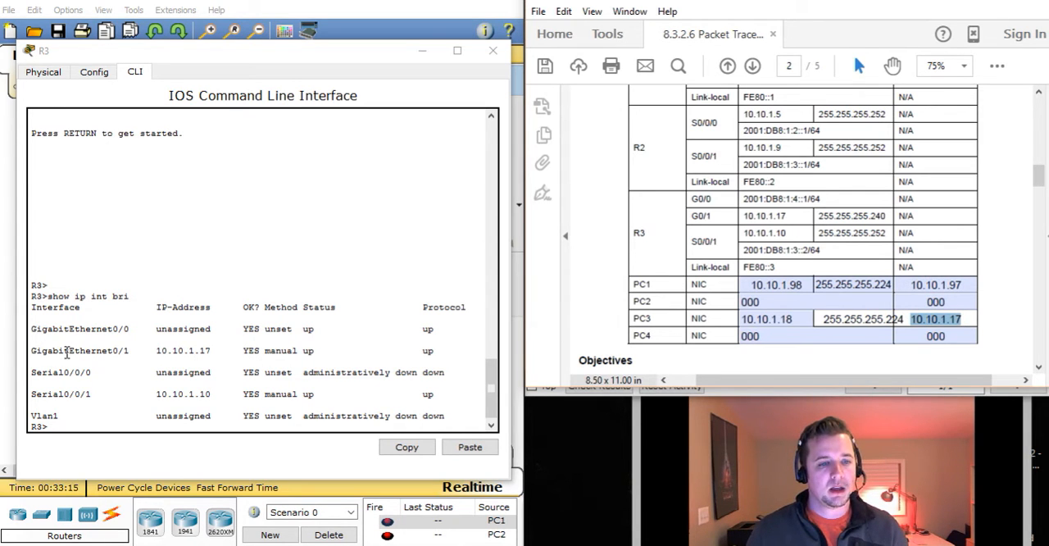
{"action": "left_click_drag", "start_coordinate": [48, 351], "coordinate": [211, 351]}
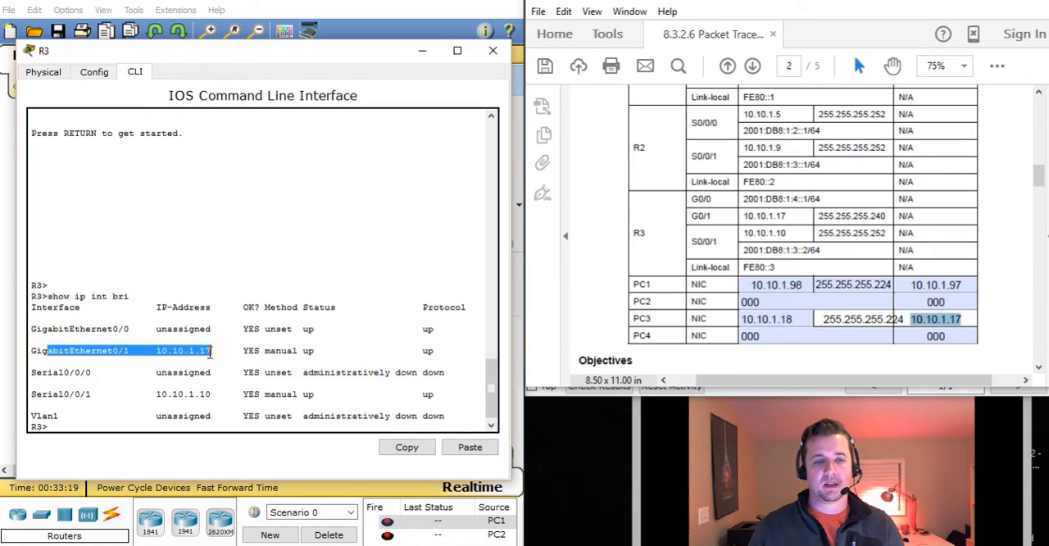
{"action": "left_click", "coordinate": [210, 351]}
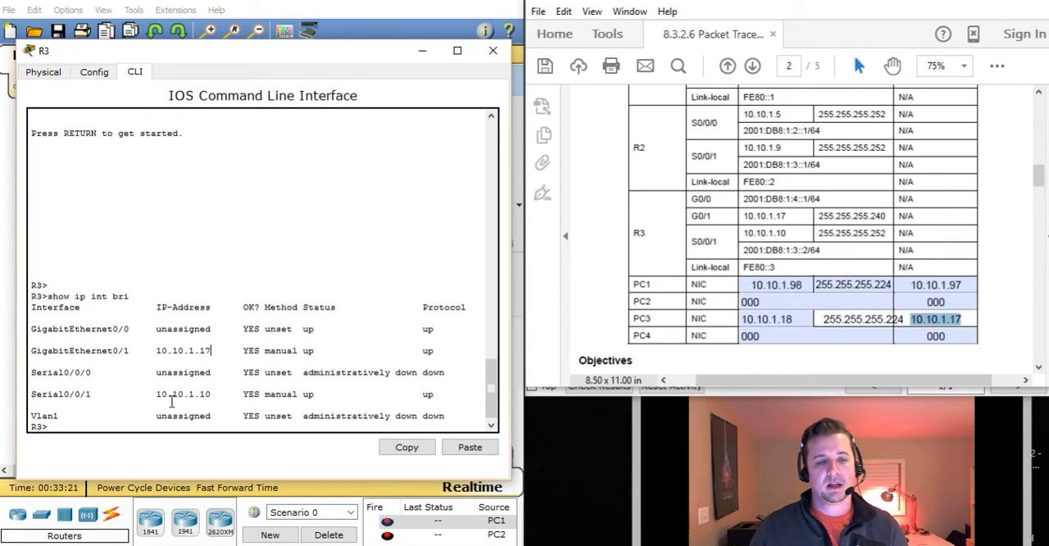
{"action": "left_click_drag", "start_coordinate": [66, 394], "coordinate": [221, 397]}
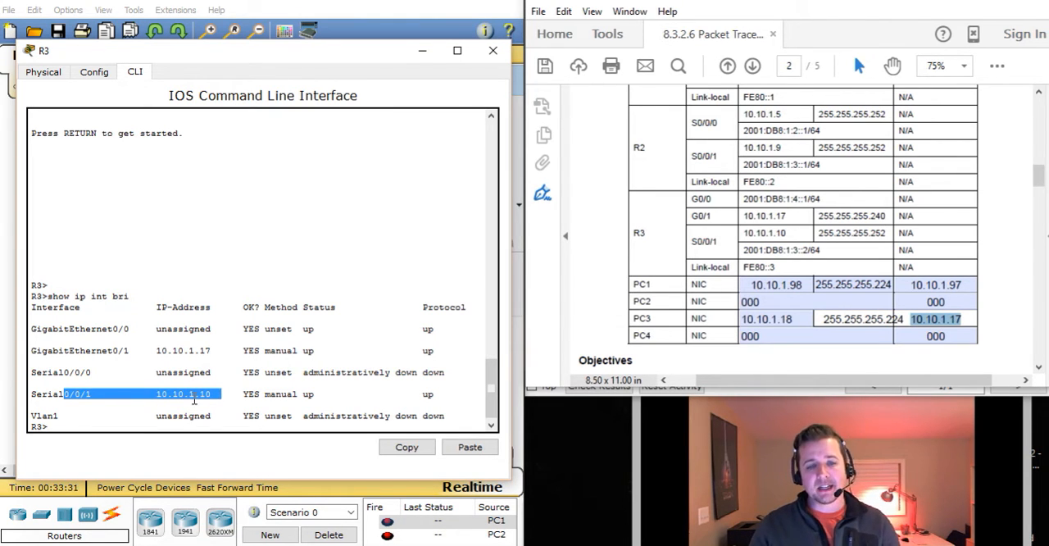
Check the status and protocol of R3's GigabitEthernet0/1 and Serial0/0/1, and run show ip route on R3
{"action": "left_click_drag", "start_coordinate": [303, 351], "coordinate": [433, 353]}
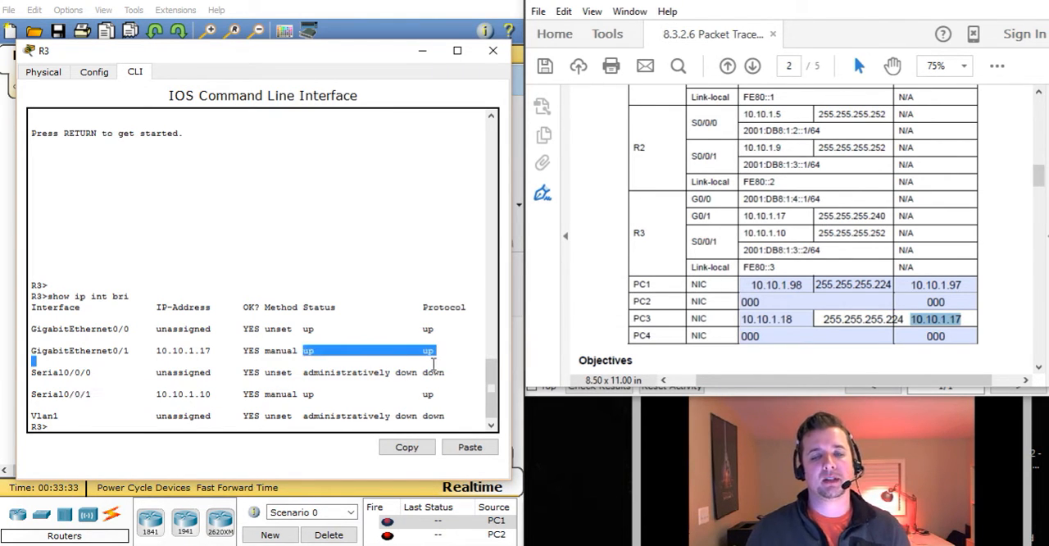
{"action": "left_click_drag", "start_coordinate": [303, 393], "coordinate": [456, 390]}
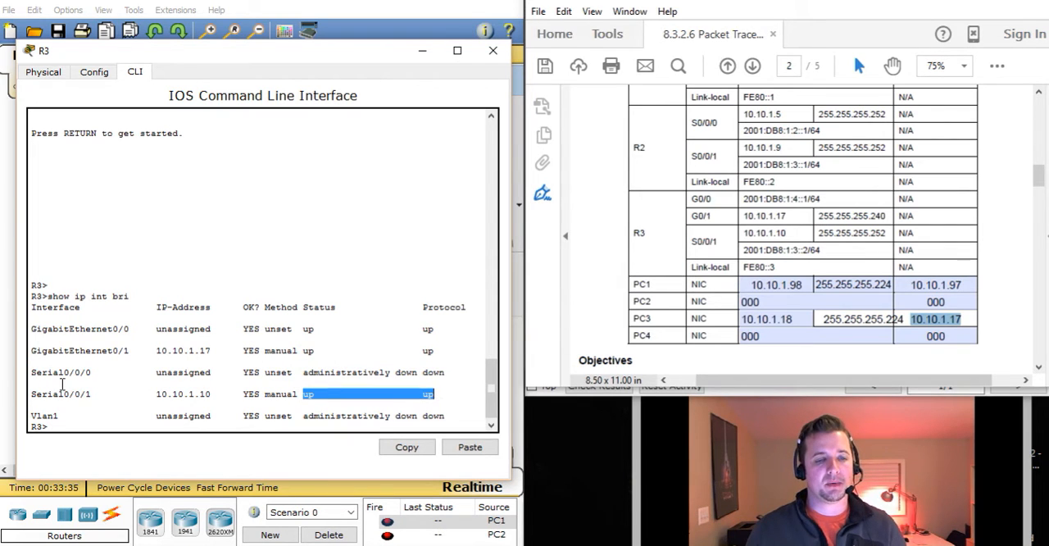
{"action": "left_click", "coordinate": [71, 427]}
{"action": "type", "text": "show"}
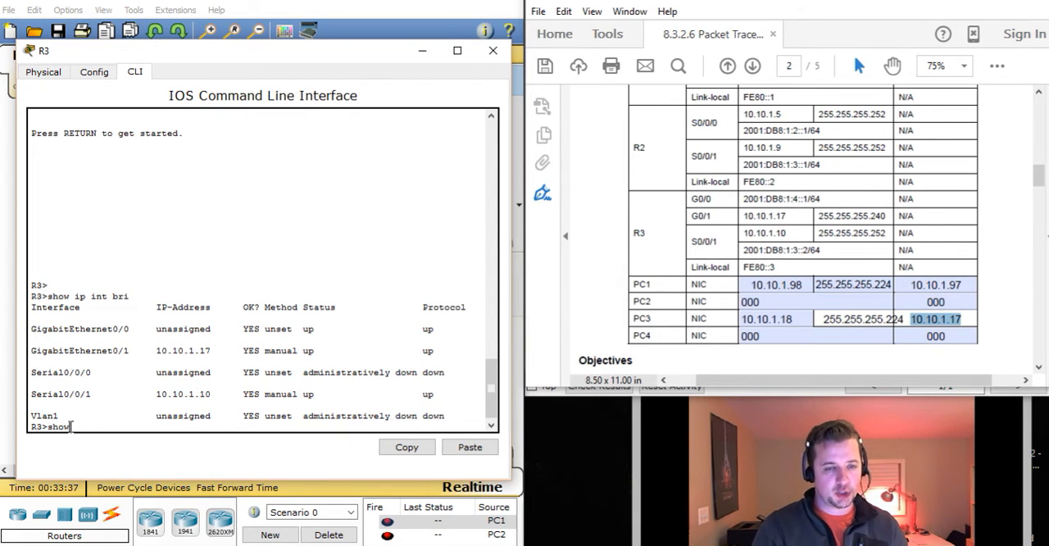
{"action": "type", "text": " ip rout"}
{"action": "key", "text": "Tab"}
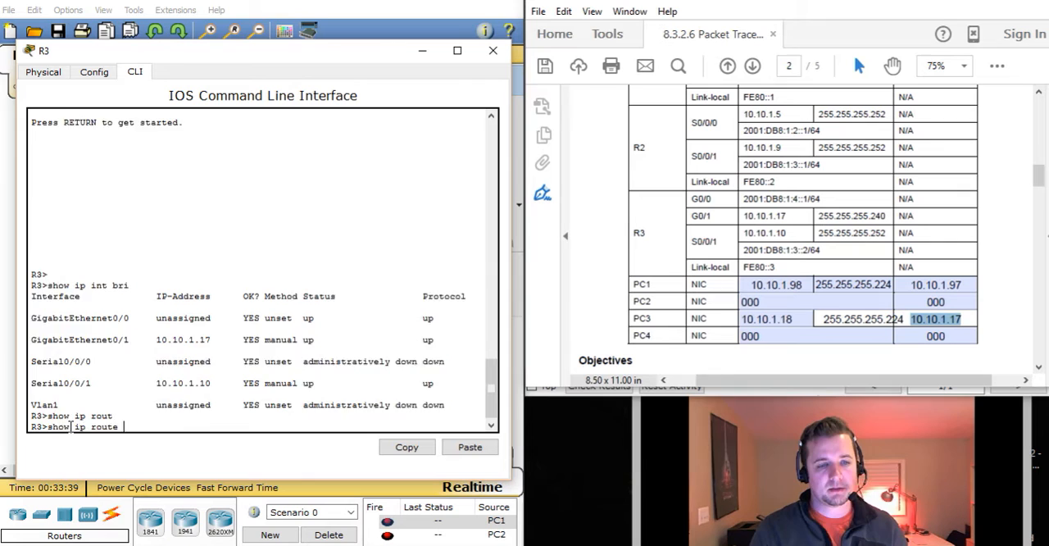
{"action": "key", "text": "Return"}
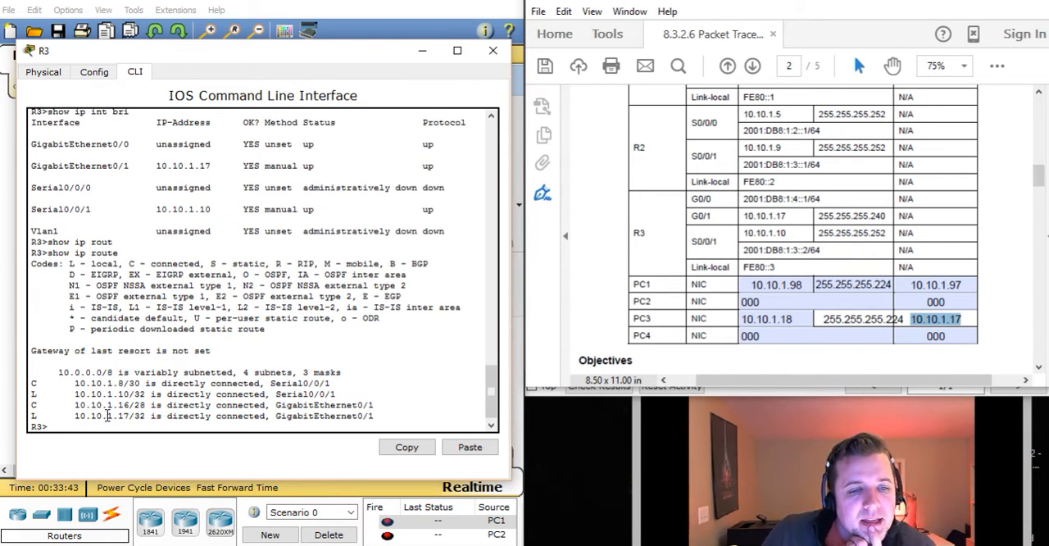
Examine the connected and local routes for Serial0/0/1 and GigabitEthernet0/1 in R3's routing table
{"action": "left_click_drag", "start_coordinate": [71, 383], "coordinate": [148, 386]}
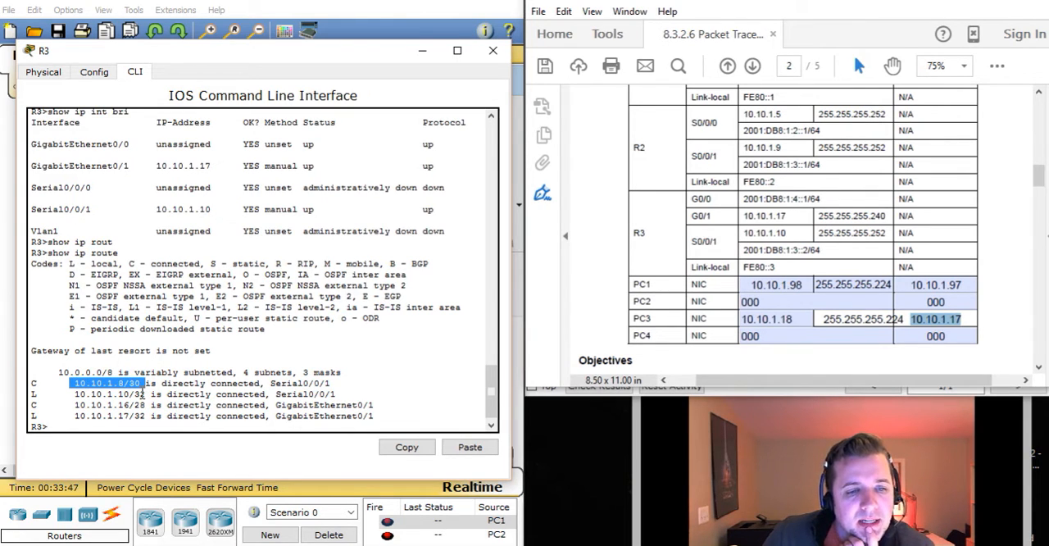
{"action": "left_click_drag", "start_coordinate": [76, 395], "coordinate": [148, 395]}
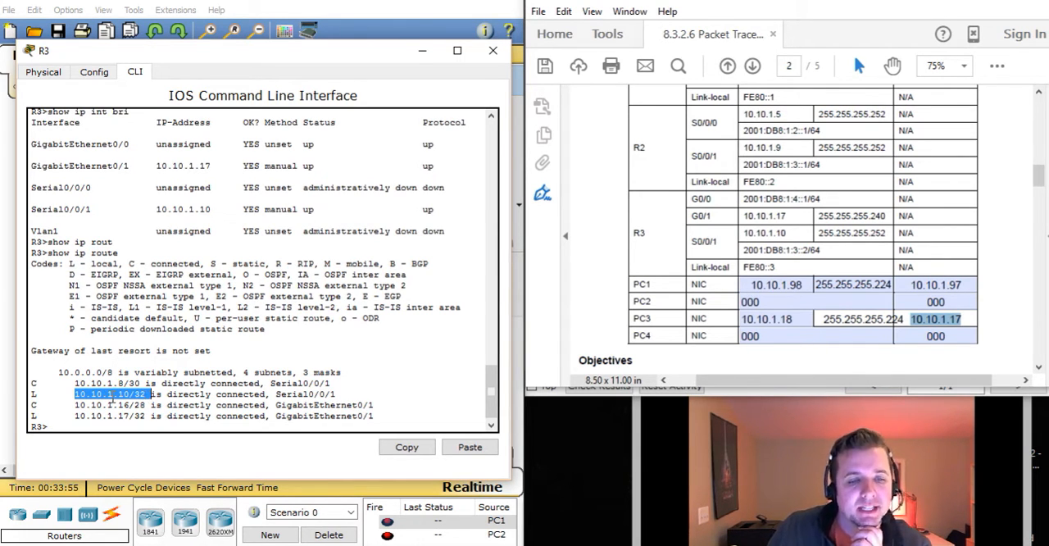
{"action": "left_click", "coordinate": [112, 396]}
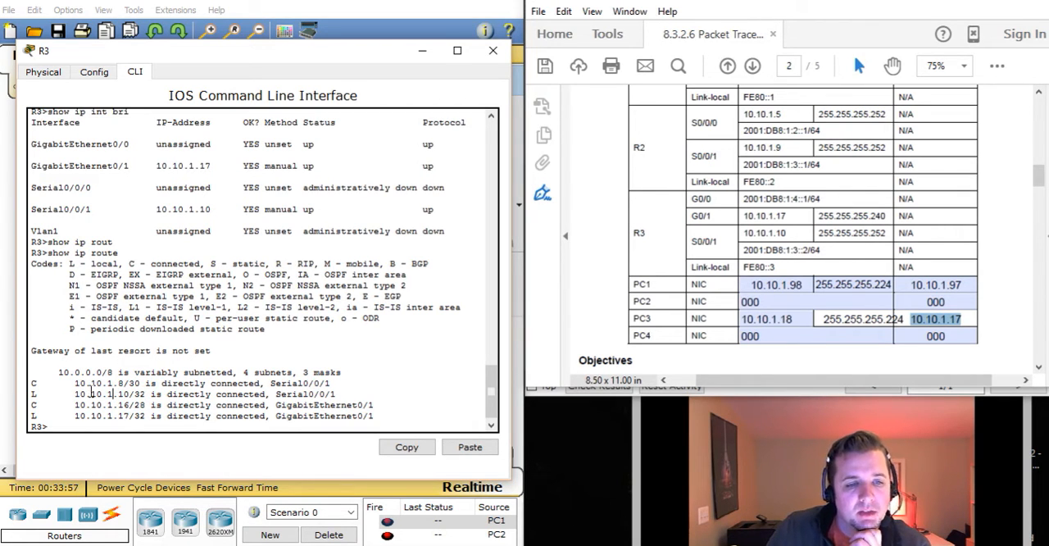
{"action": "left_click_drag", "start_coordinate": [79, 404], "coordinate": [156, 409]}
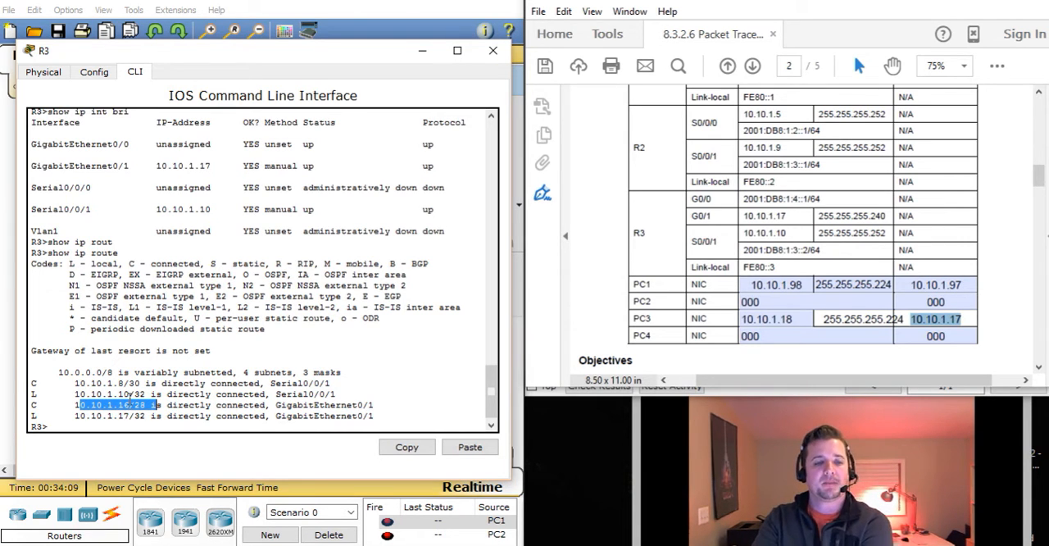
{"action": "left_click_drag", "start_coordinate": [74, 415], "coordinate": [148, 418]}
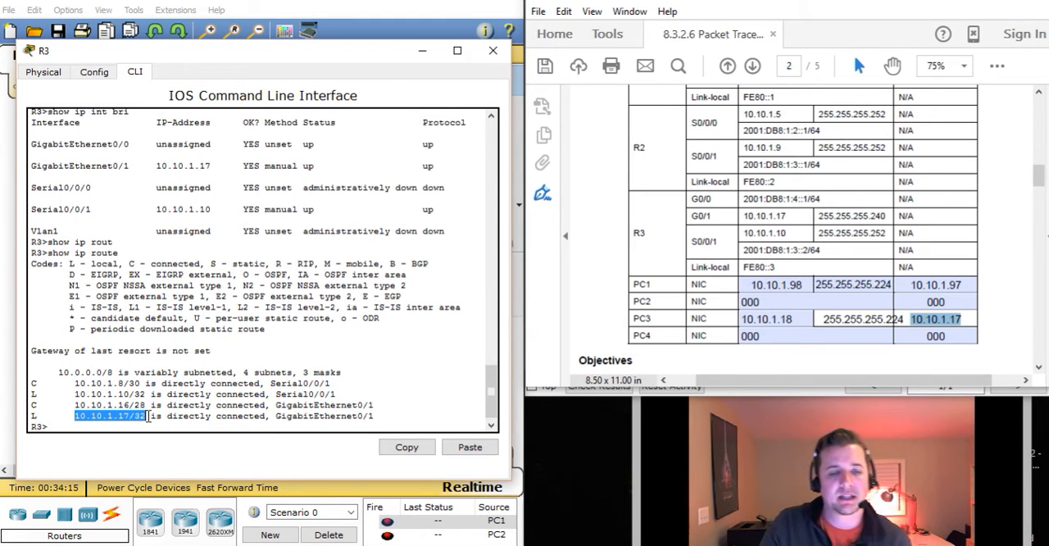
{"action": "left_click", "coordinate": [319, 406]}
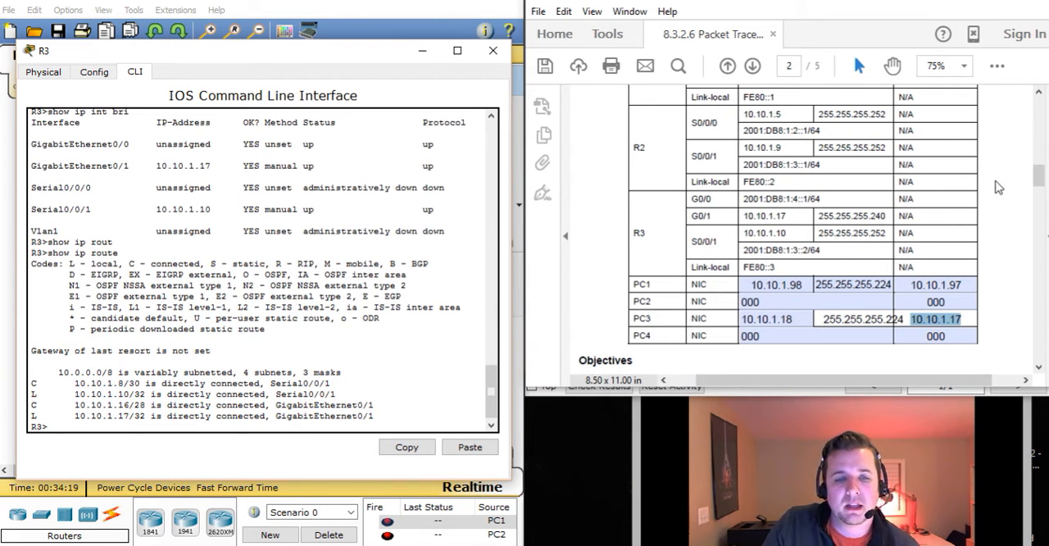
Review the PDF's Addressing Table, put the PDF away, and read steps 2h and 2i of the activity instructions
{"action": "scroll", "coordinate": [998, 188], "scroll_direction": "up", "scroll_amount": 2}
{"action": "scroll", "coordinate": [997, 188], "scroll_direction": "down", "scroll_amount": 1}
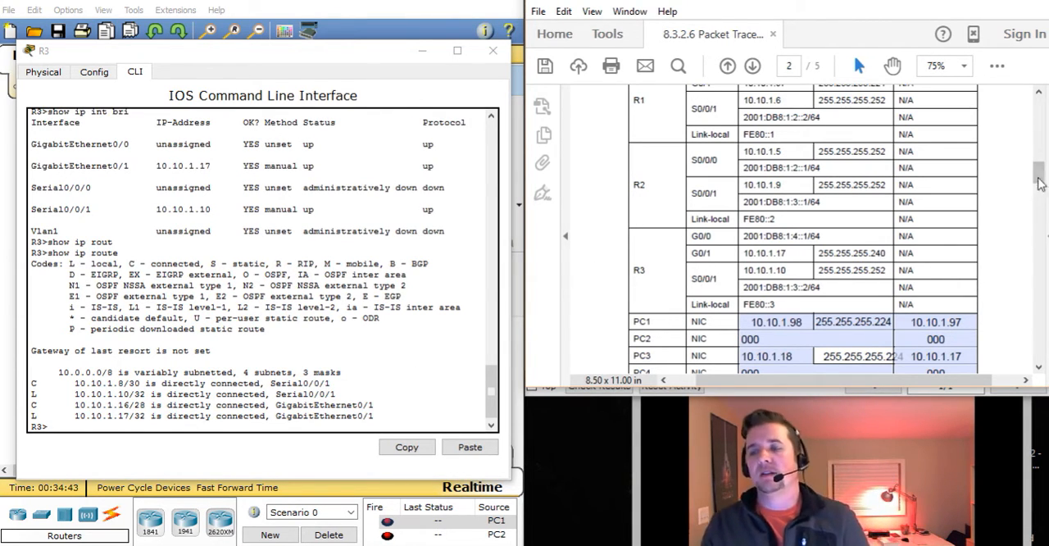
{"action": "scroll", "coordinate": [1016, 123], "scroll_direction": "down", "scroll_amount": 2}
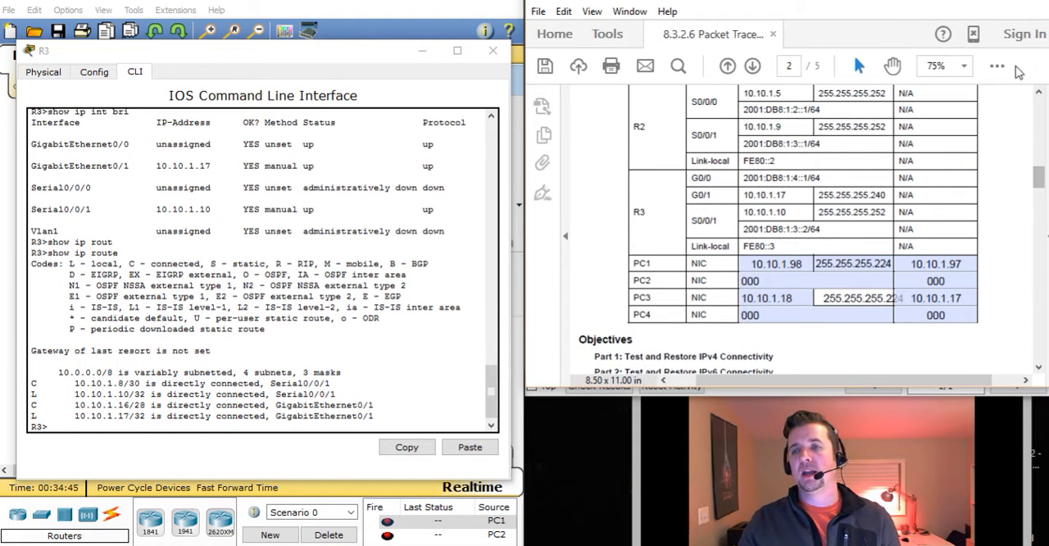
{"action": "left_click", "coordinate": [965, 2]}
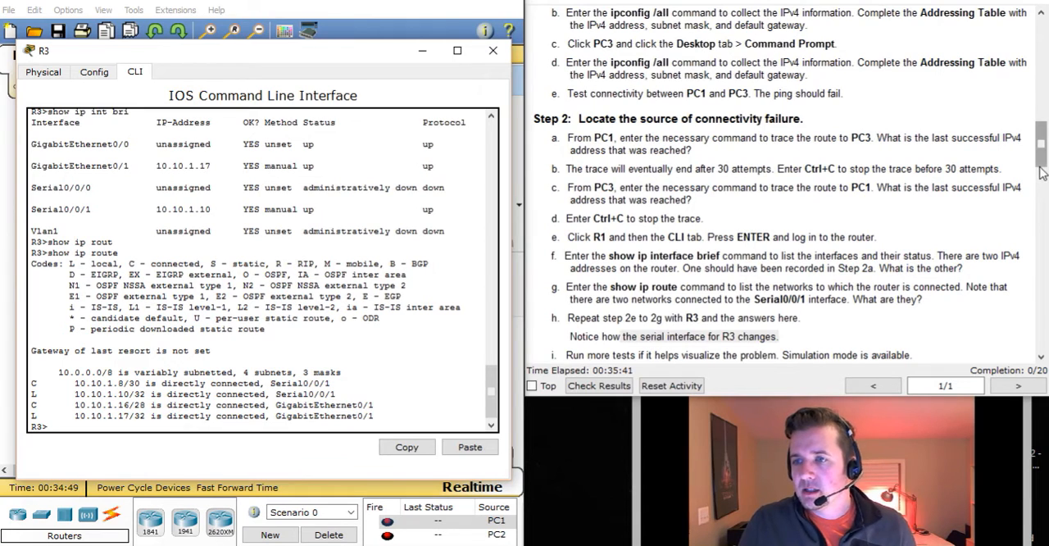
{"action": "scroll", "coordinate": [1041, 174], "scroll_direction": "down", "scroll_amount": 3}
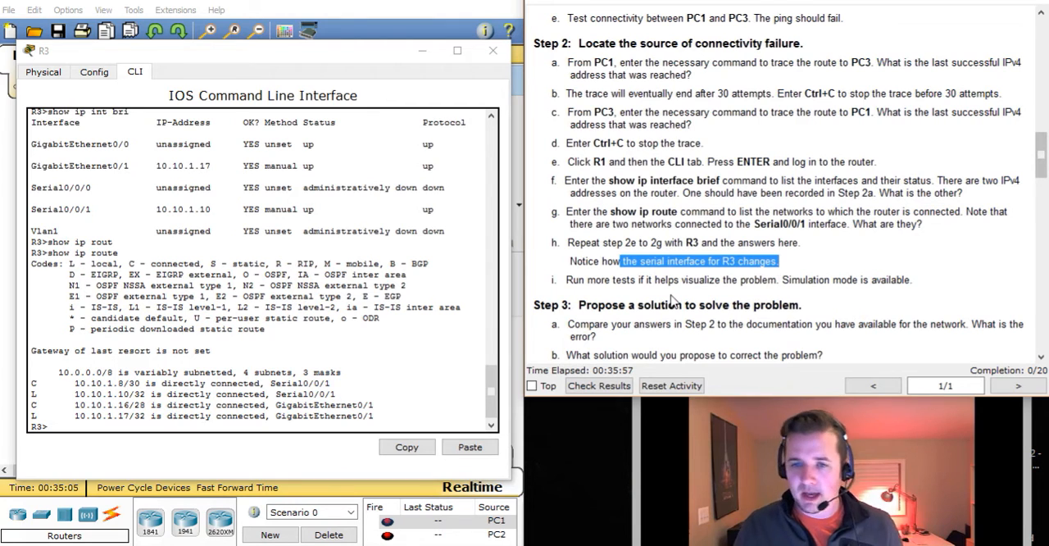
Minimize R3's window, view the pending events in Simulation mode, and return the workspace to Realtime mode
{"action": "left_click", "coordinate": [422, 51]}
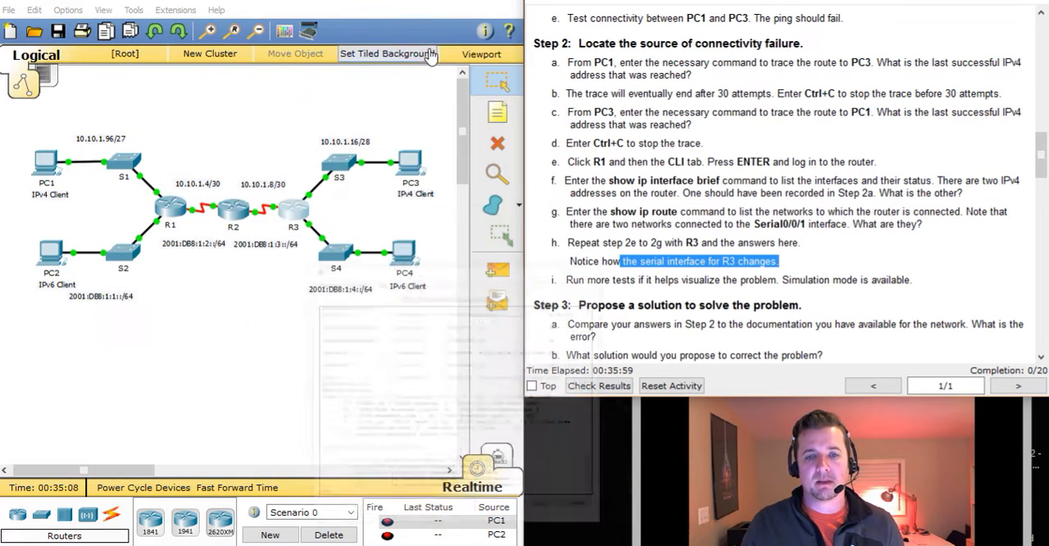
{"action": "left_click", "coordinate": [496, 458]}
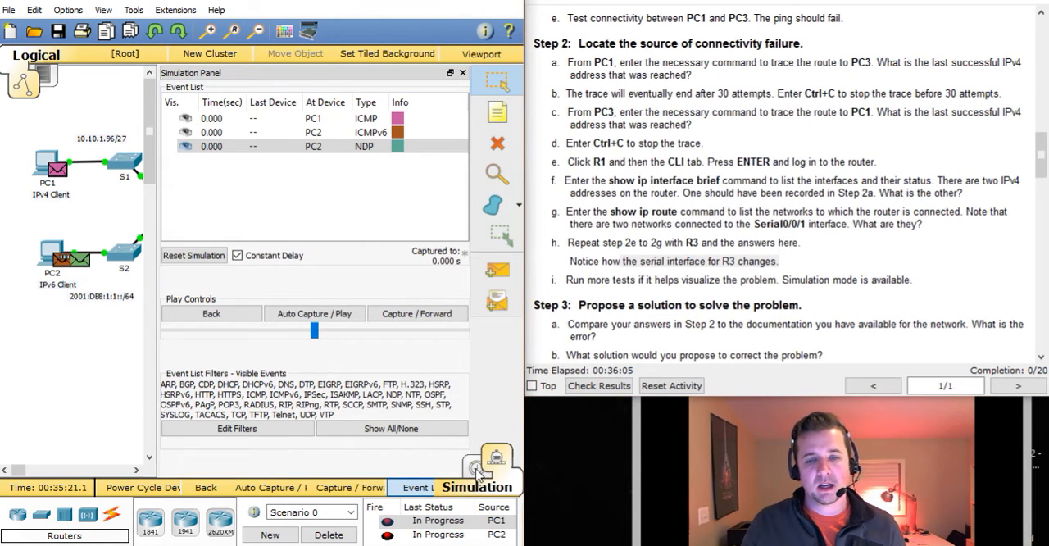
{"action": "left_click", "coordinate": [476, 468]}
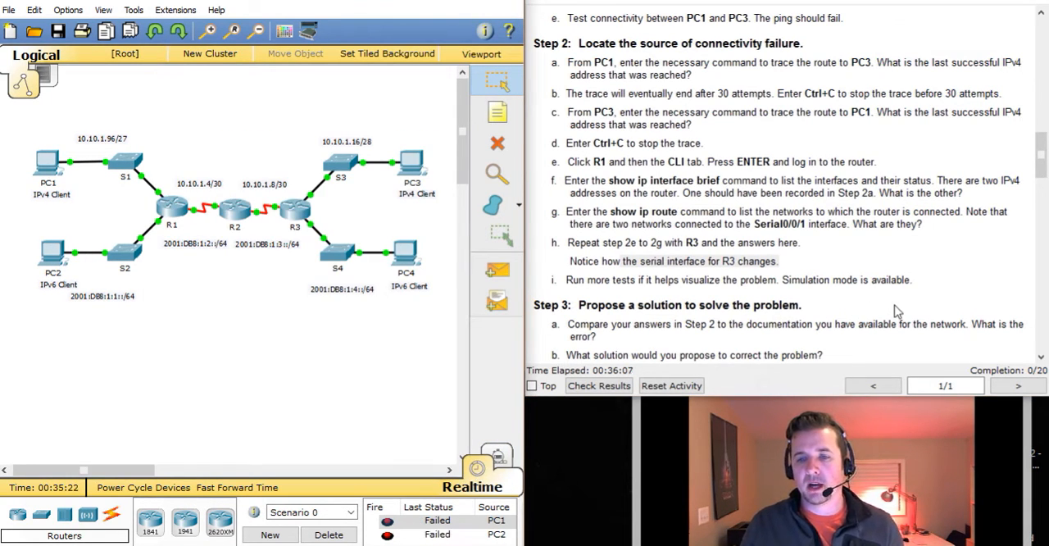
Read Step 3 about proposing a solution, and bring up the R1, R2 and R3 entries in the instructions' Addressing Table
{"action": "scroll", "coordinate": [895, 311], "scroll_direction": "down", "scroll_amount": 1}
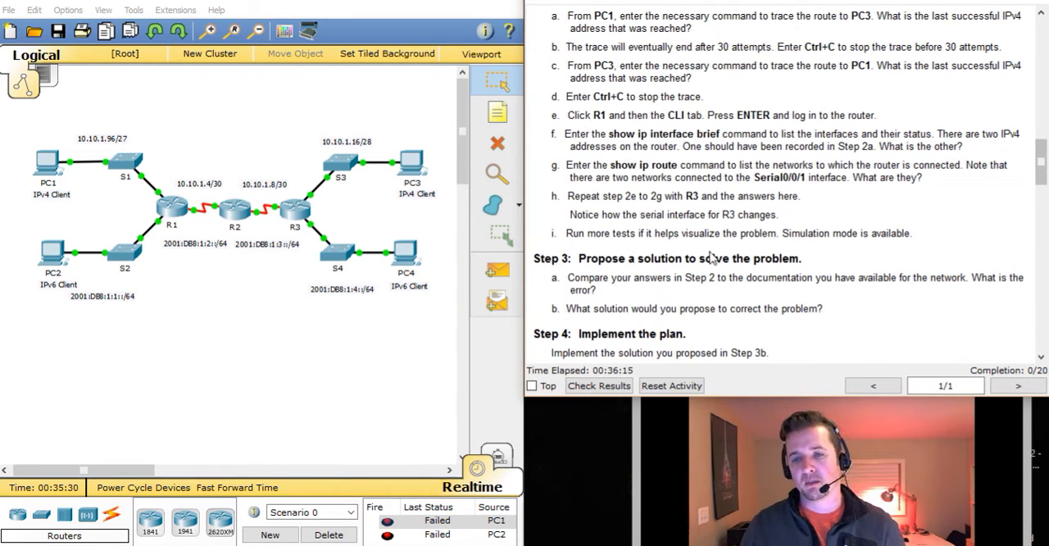
{"action": "scroll", "coordinate": [834, 253], "scroll_direction": "down", "scroll_amount": 1}
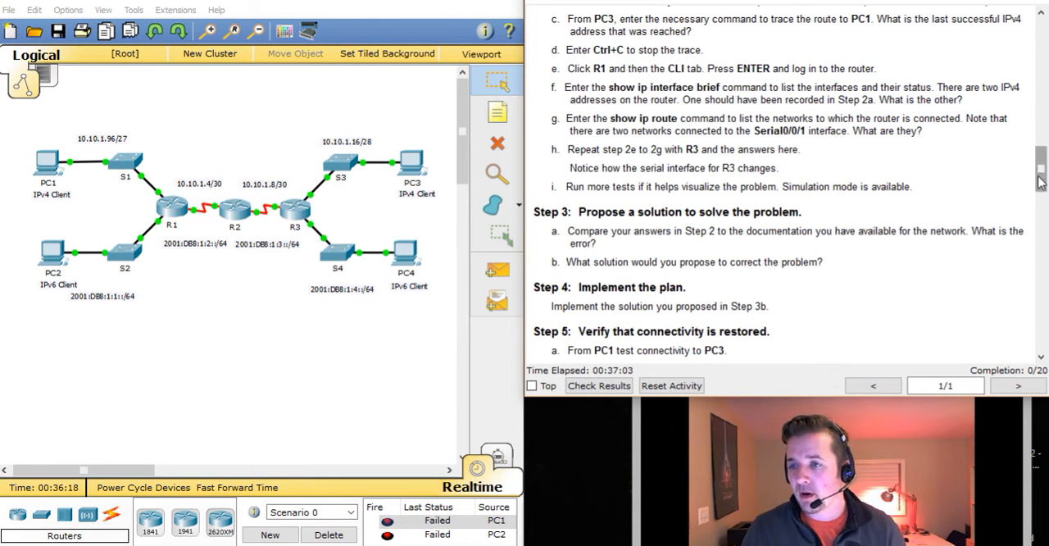
{"action": "left_click_drag", "start_coordinate": [1043, 165], "coordinate": [1043, 65]}
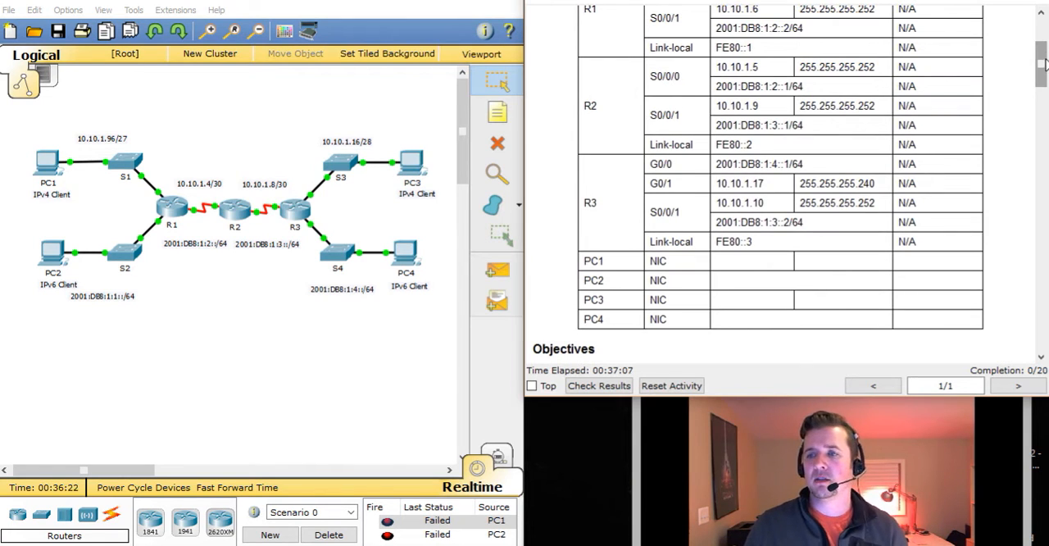
{"action": "left_click_drag", "start_coordinate": [1041, 54], "coordinate": [1041, 43]}
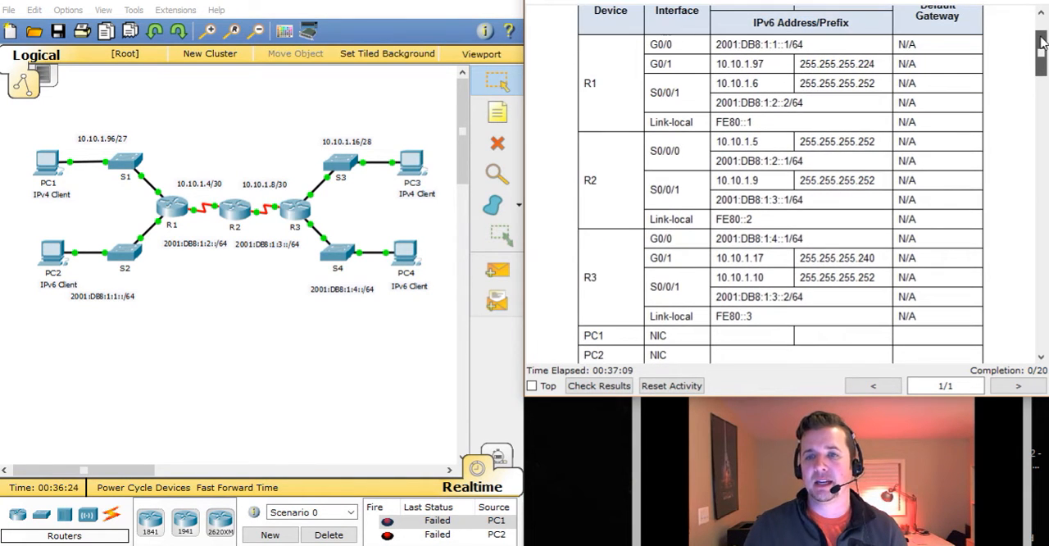
Ping R1's Serial0/0/1 address 10.10.1.6 from PC1's Command Prompt, and minimize PC1's window
{"action": "left_click", "coordinate": [41, 164]}
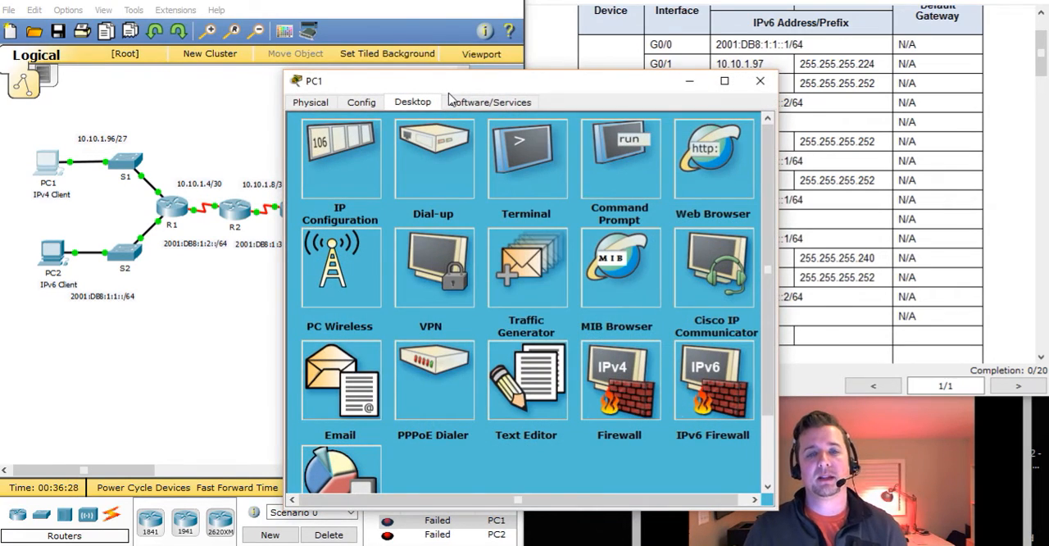
{"action": "left_click_drag", "start_coordinate": [450, 86], "coordinate": [193, 41]}
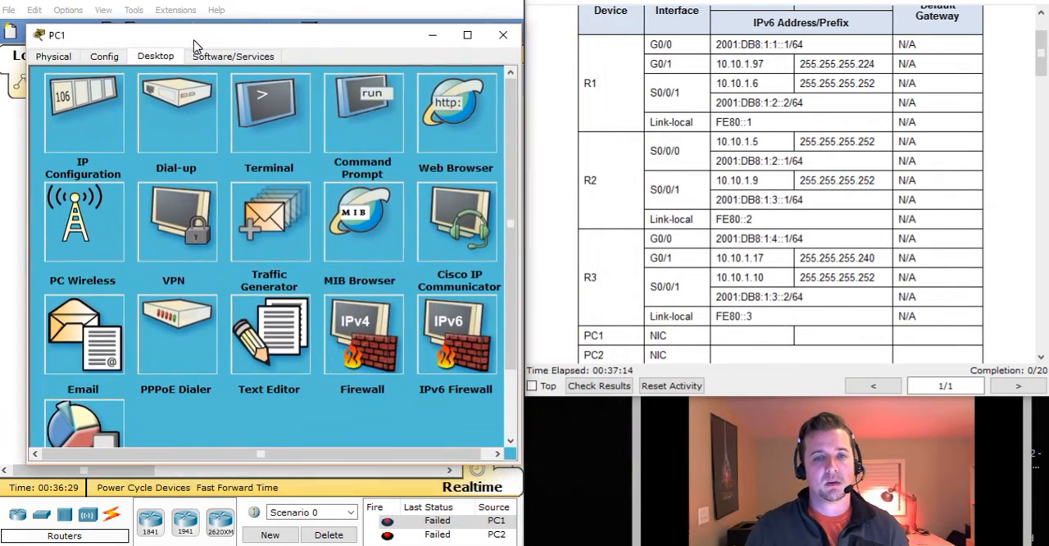
{"action": "left_click", "coordinate": [385, 109]}
{"action": "type", "text": "ping"}
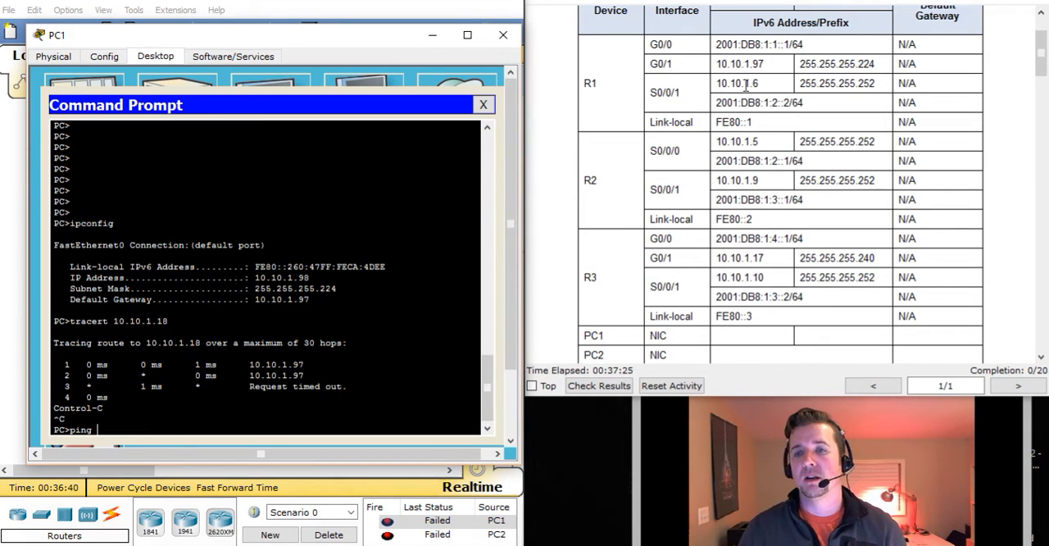
{"action": "left_click_drag", "start_coordinate": [717, 83], "coordinate": [760, 85]}
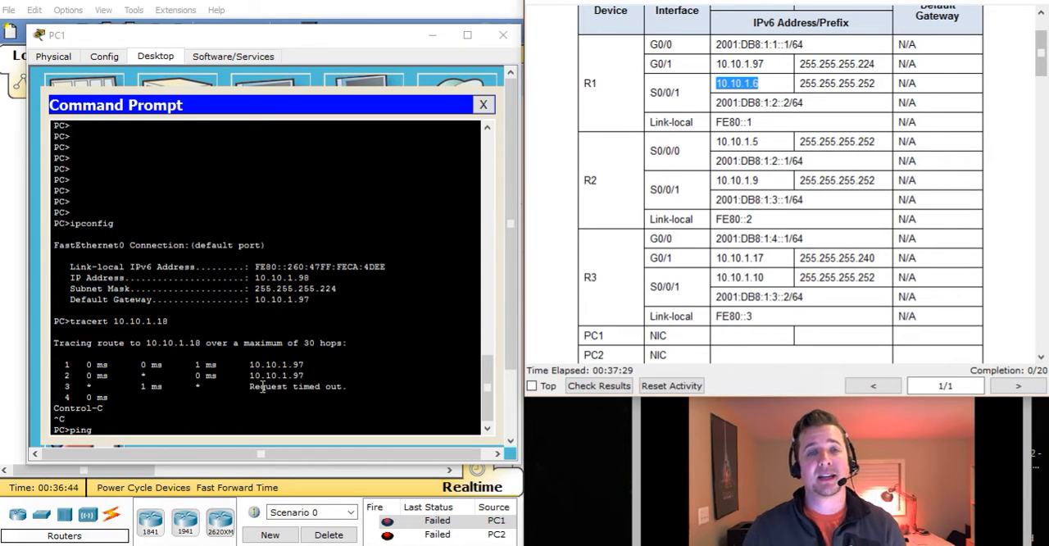
{"action": "left_click", "coordinate": [191, 430]}
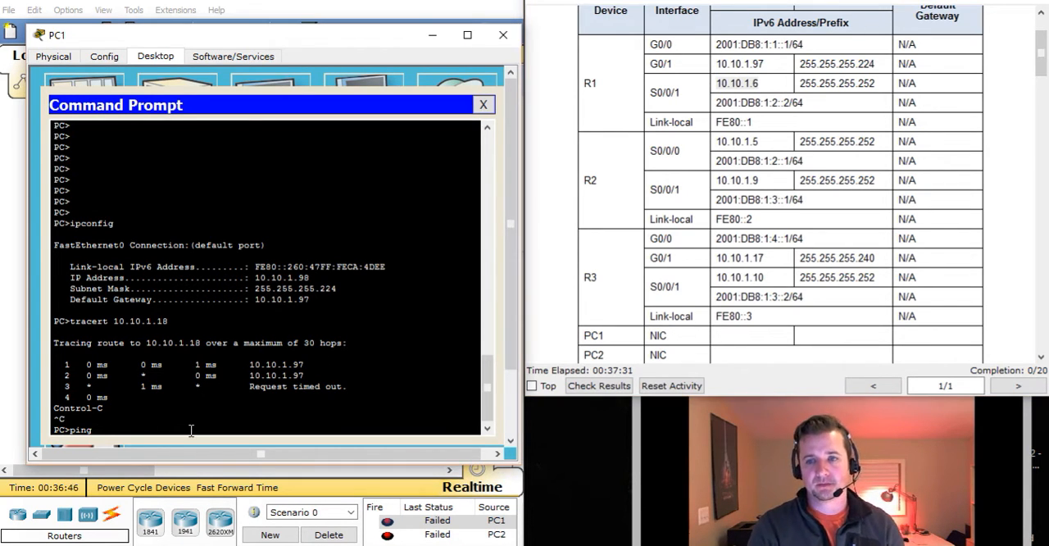
{"action": "type", "text": "10.10.1."}
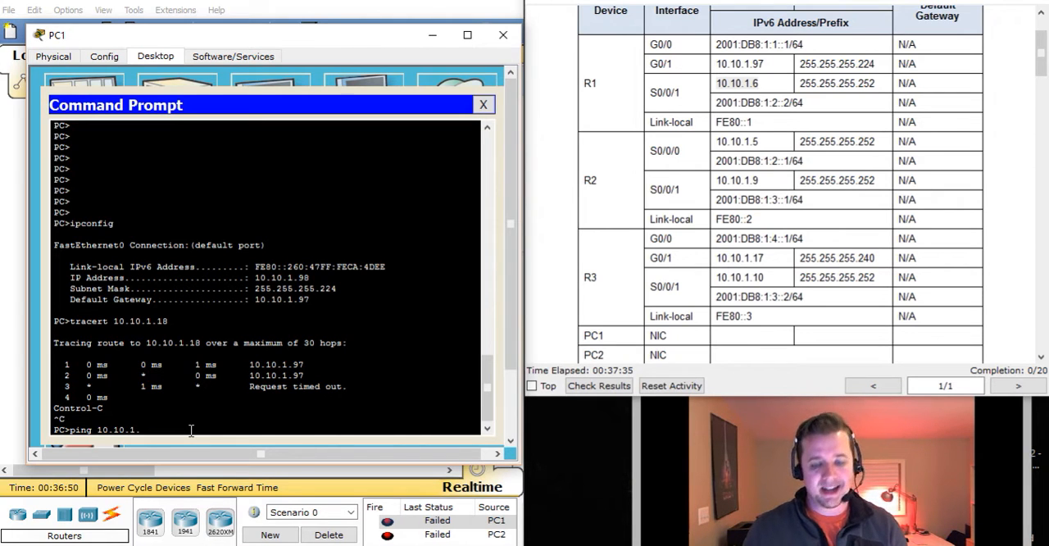
{"action": "type", "text": "6"}
{"action": "key", "text": "Return"}
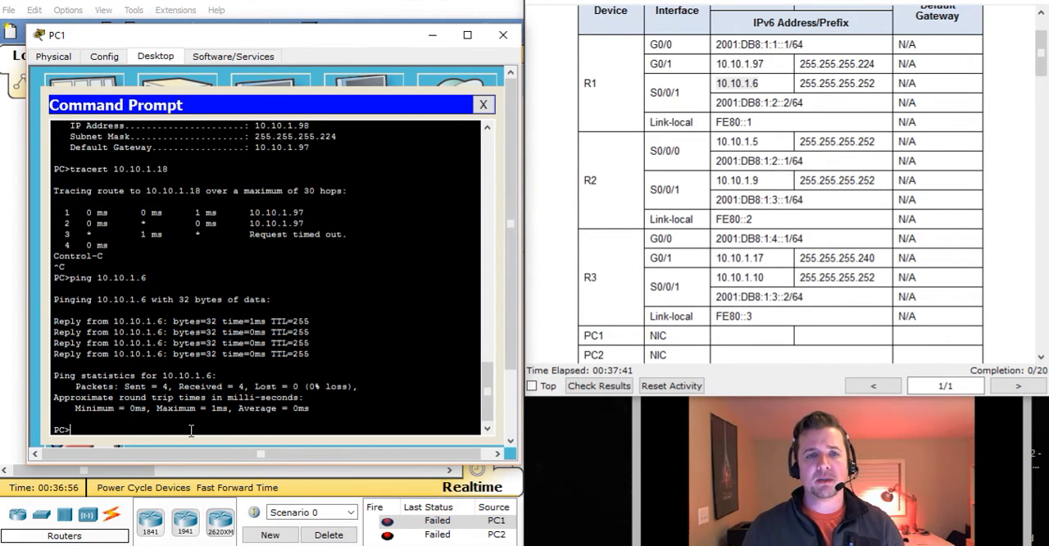
{"action": "left_click", "coordinate": [433, 36]}
Ping R3's Serial0/0/1 address 10.10.1.10 from PC3's Command Prompt
{"action": "left_click", "coordinate": [410, 161]}
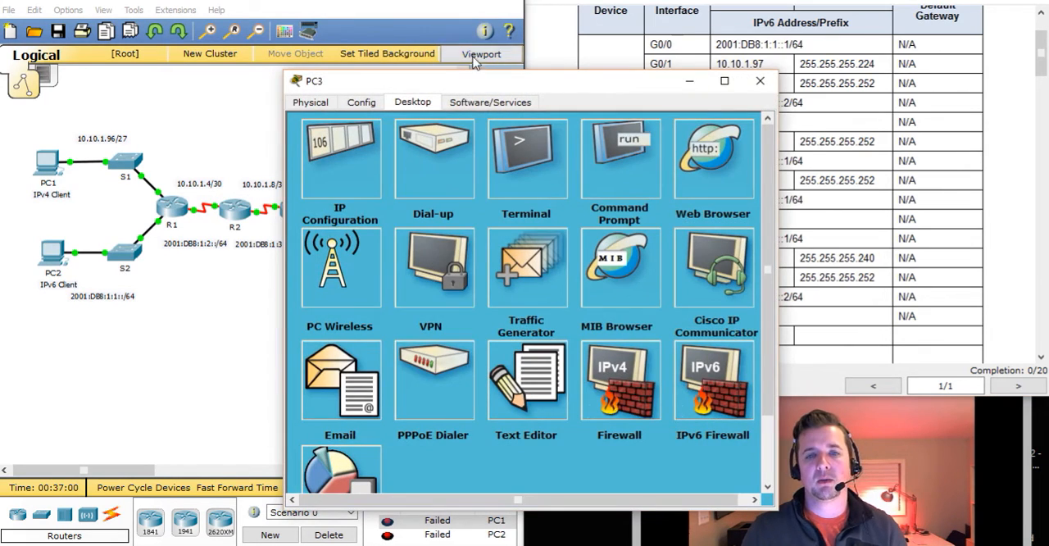
{"action": "left_click_drag", "start_coordinate": [463, 90], "coordinate": [191, 25]}
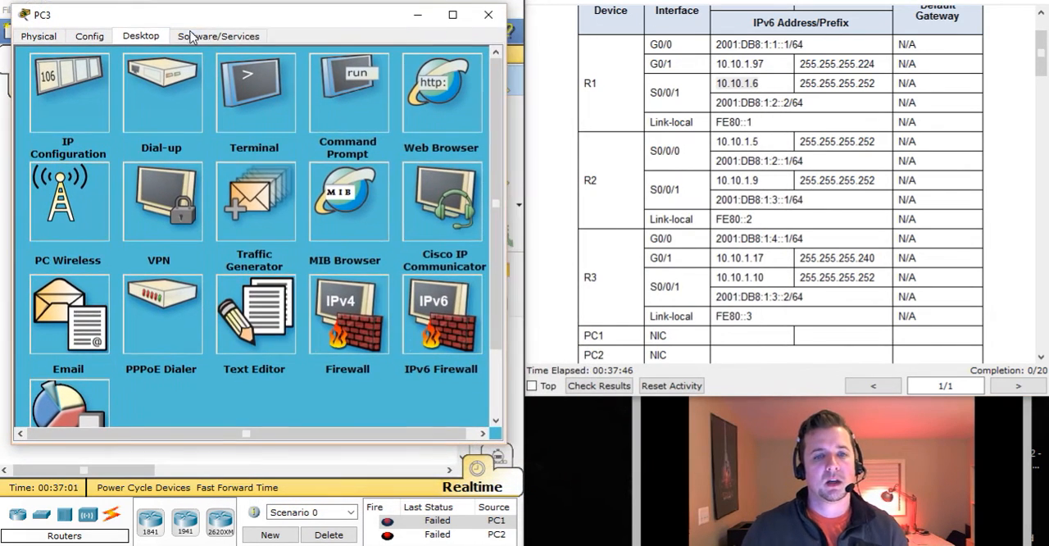
{"action": "left_click", "coordinate": [341, 107]}
{"action": "type", "text": "ping"}
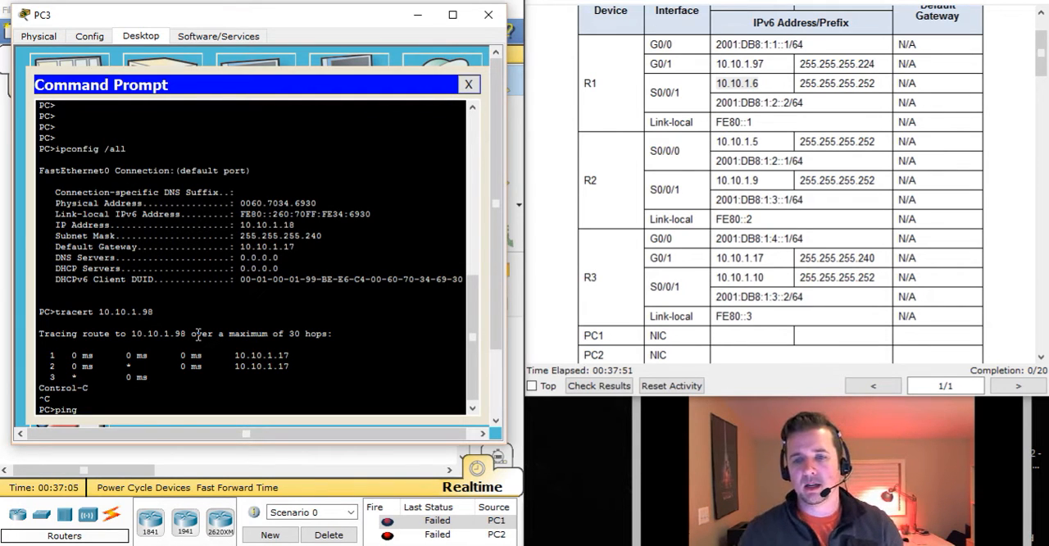
{"action": "double_click", "coordinate": [729, 277]}
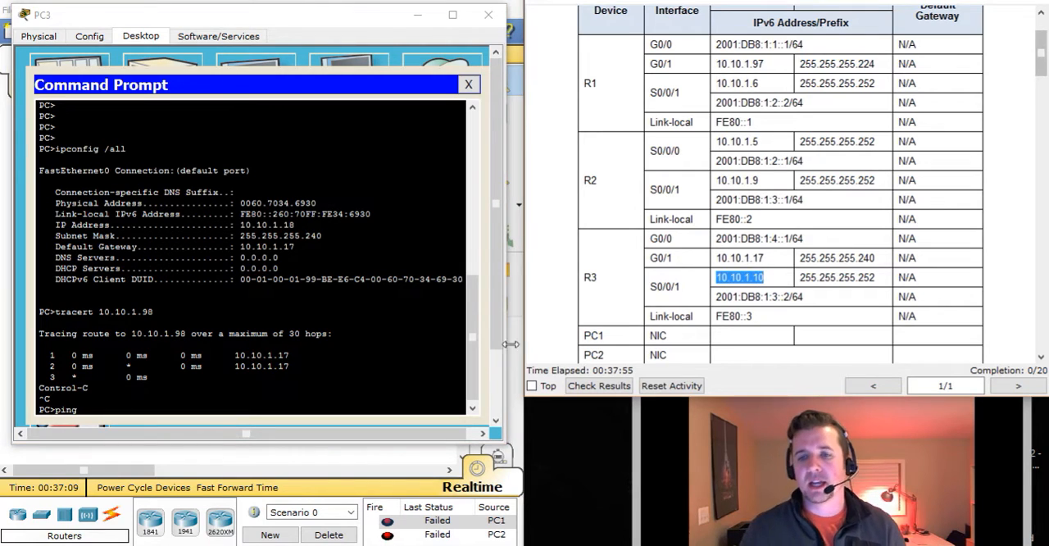
{"action": "left_click", "coordinate": [222, 408]}
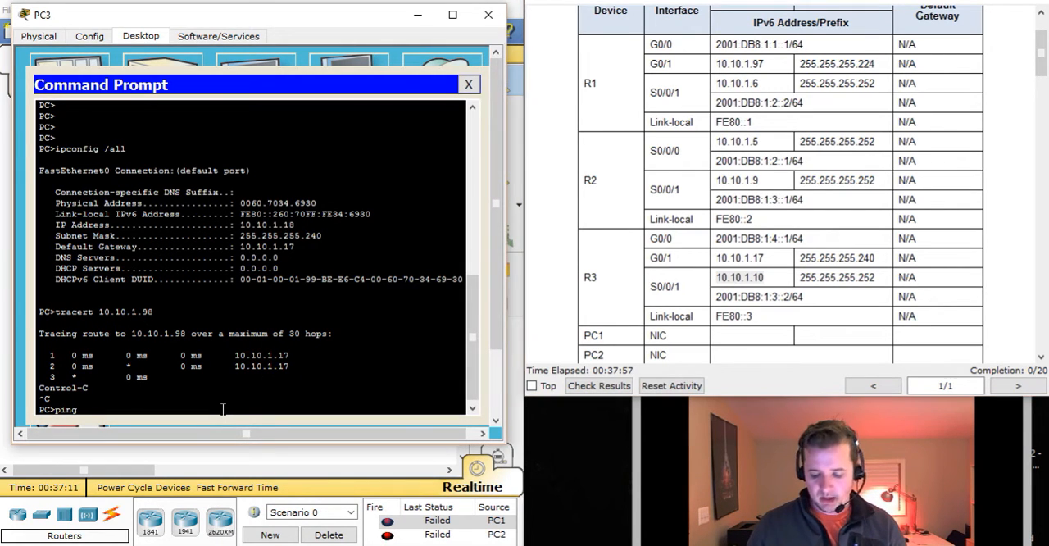
{"action": "type", "text": "10.10.1.10"}
{"action": "key", "text": "Return"}
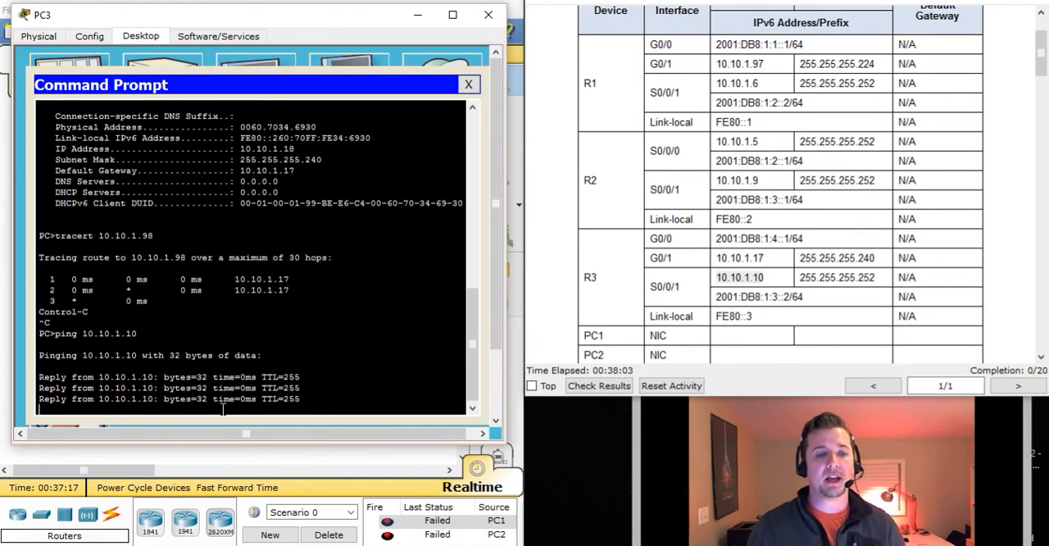
Minimize PC3's window, ping R2's Serial0/0/0 address 10.10.1.5 from PC1's Command Prompt, stop the ping, and close PC1's window
{"action": "left_click", "coordinate": [416, 18]}
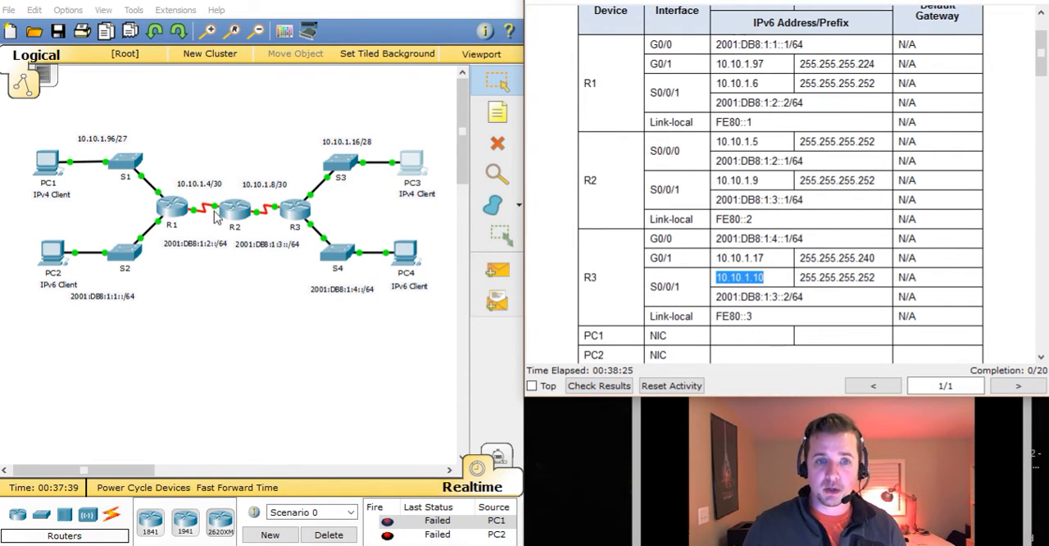
{"action": "left_click", "coordinate": [46, 164]}
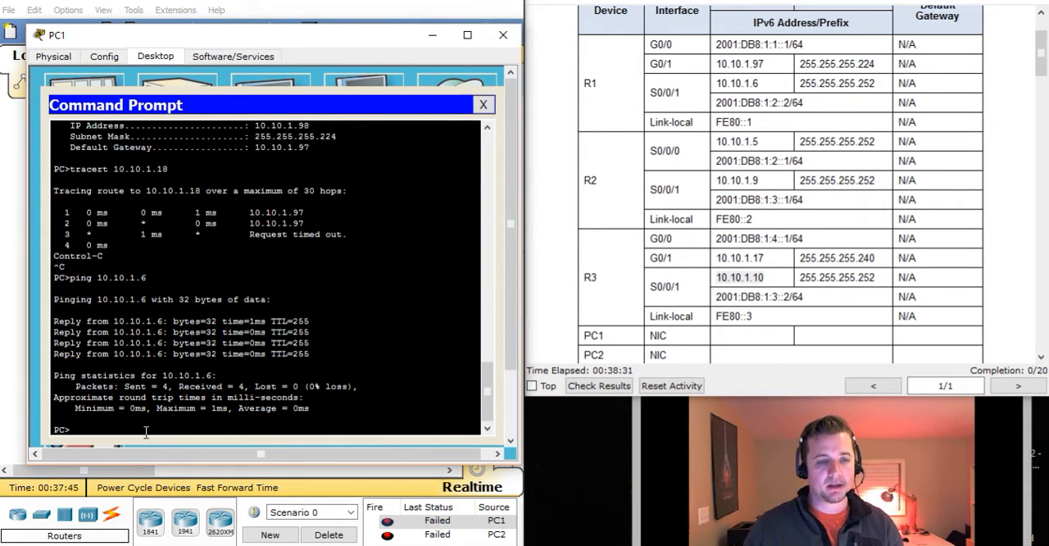
{"action": "type", "text": "ping"}
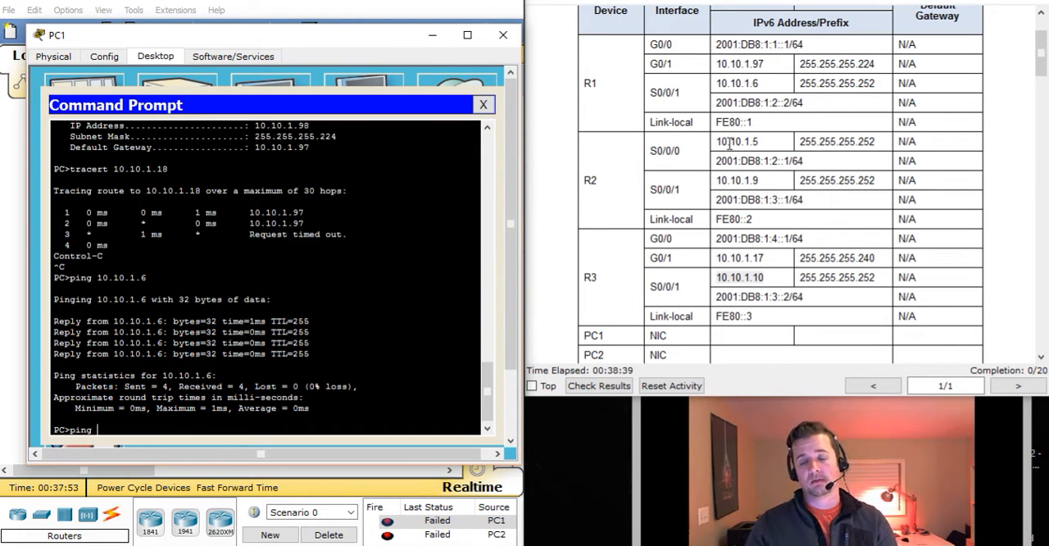
{"action": "left_click_drag", "start_coordinate": [721, 141], "coordinate": [762, 142]}
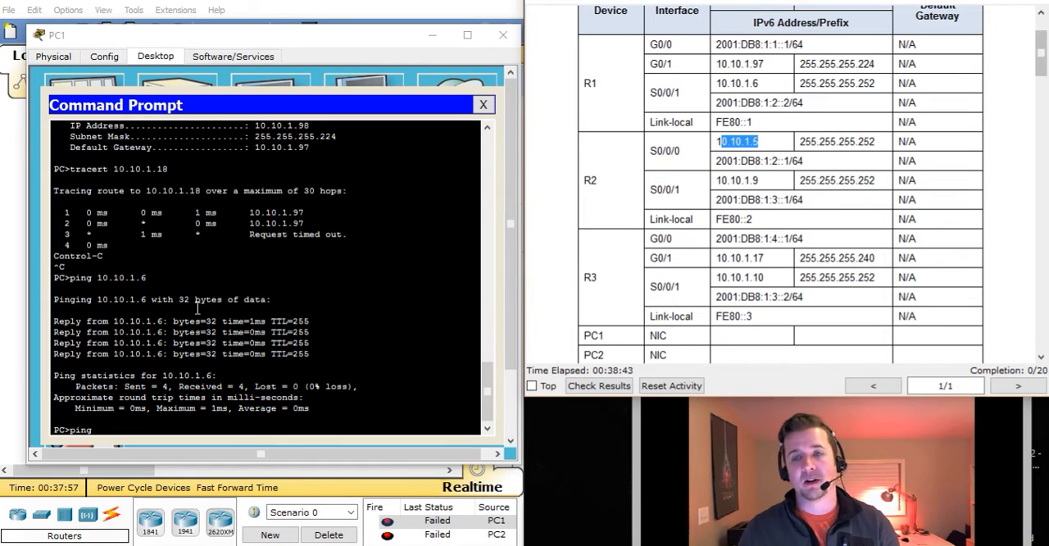
{"action": "left_click", "coordinate": [133, 427]}
{"action": "type", "text": "10.10.1.5"}
{"action": "key", "text": "Return"}
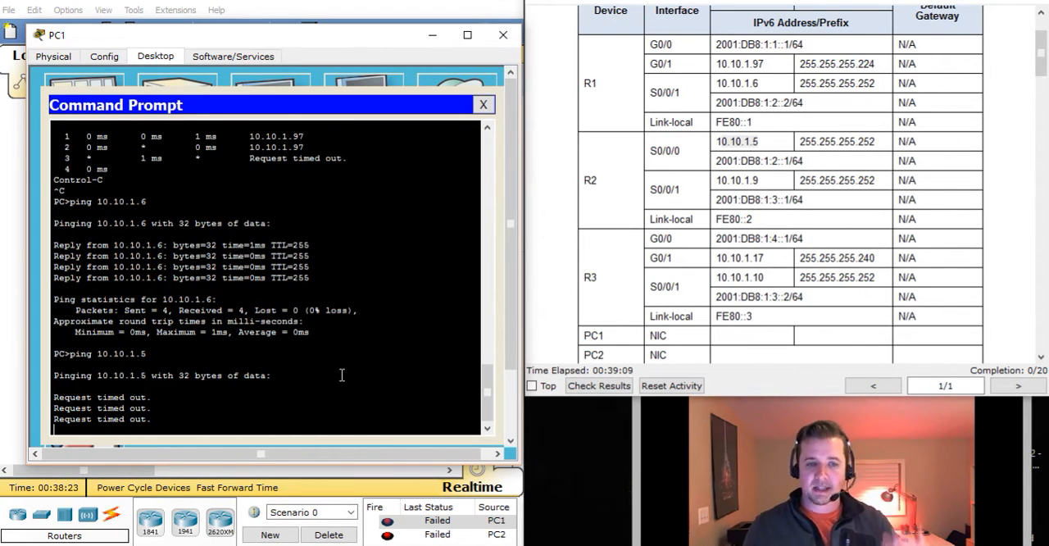
{"action": "key", "text": "ctrl+c"}
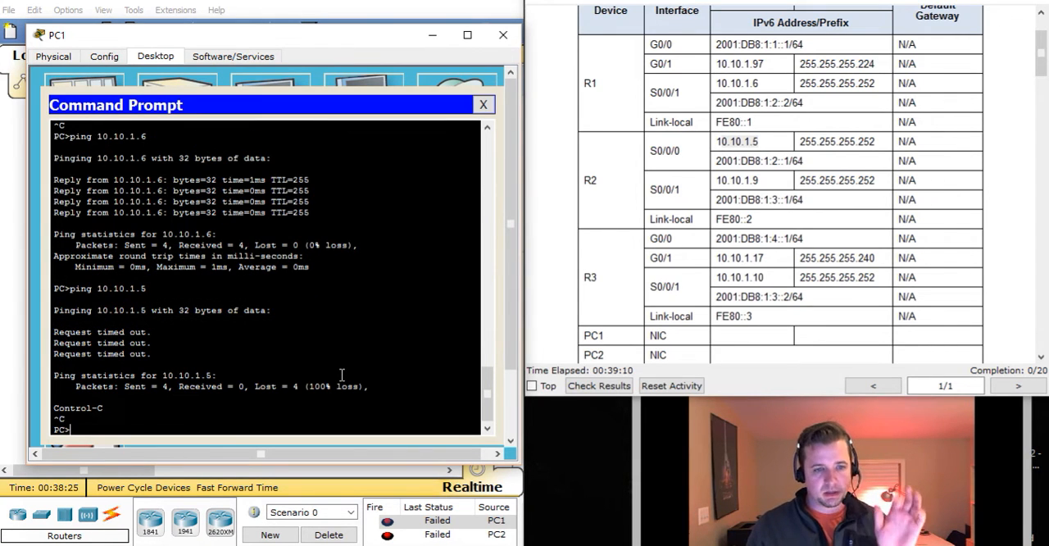
{"action": "left_click", "coordinate": [503, 34]}
Ping R2's Serial0/0/1 address 10.10.1.9 from PC3's Command Prompt, and close PC3's window
{"action": "left_click", "coordinate": [417, 162]}
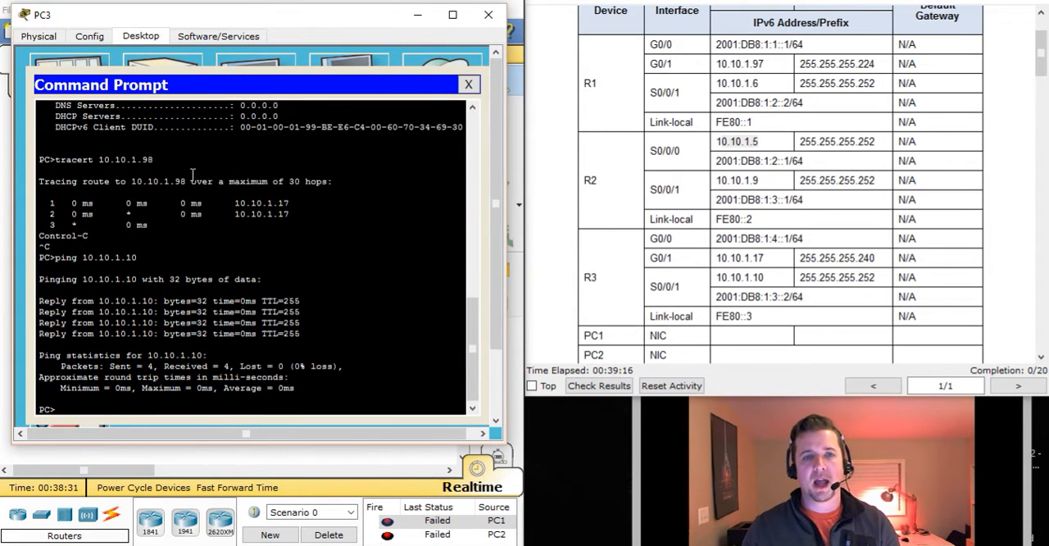
{"action": "left_click_drag", "start_coordinate": [220, 21], "coordinate": [236, 393]}
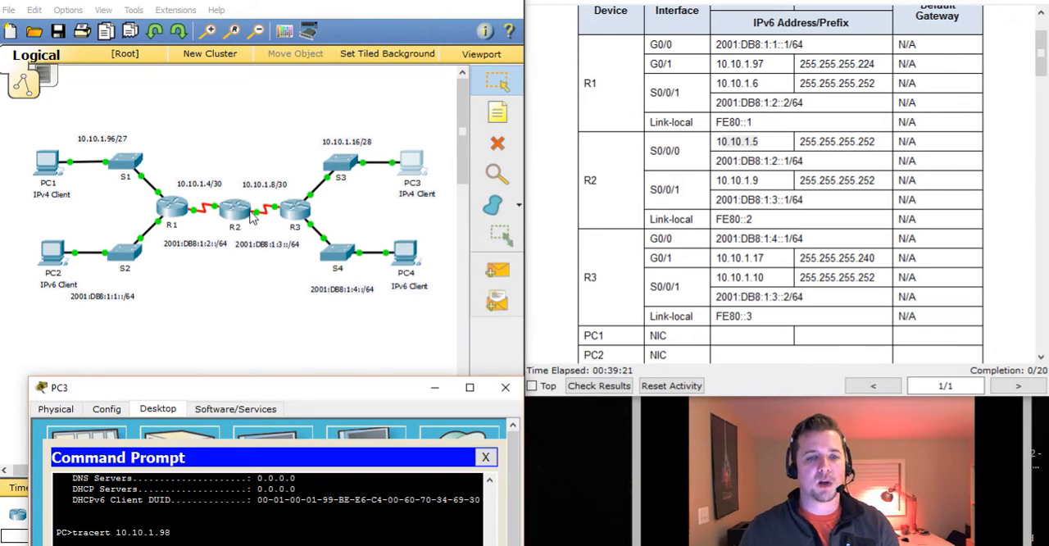
{"action": "left_click_drag", "start_coordinate": [292, 394], "coordinate": [261, 54]}
{"action": "type", "text": "ping"}
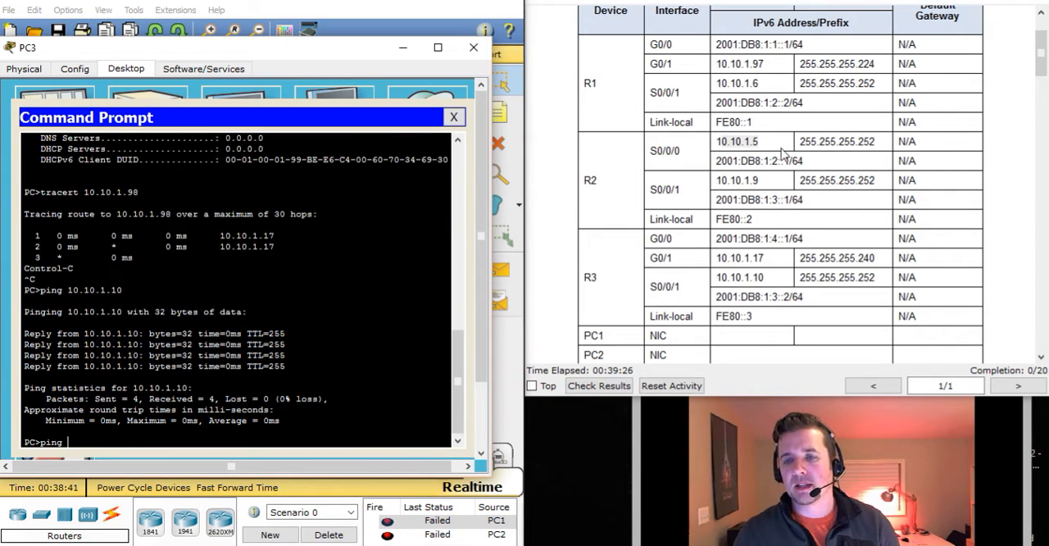
{"action": "left_click_drag", "start_coordinate": [718, 180], "coordinate": [762, 181]}
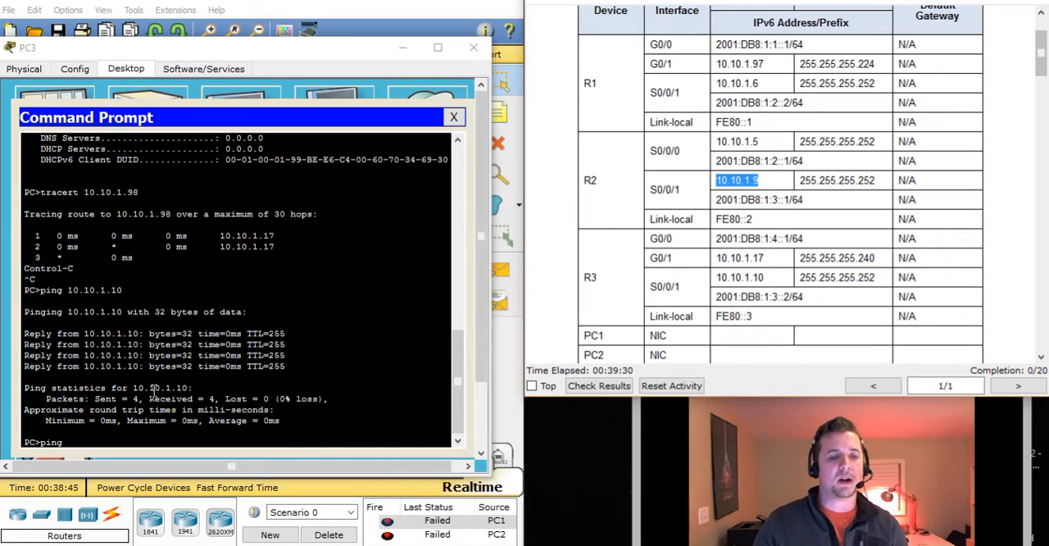
{"action": "left_click", "coordinate": [124, 441]}
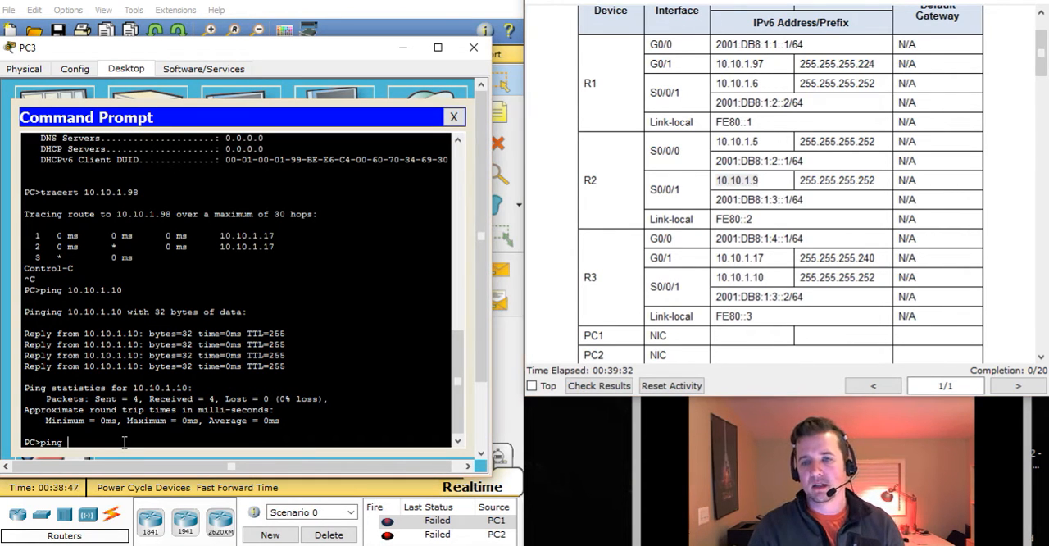
{"action": "type", "text": "10.10.1."}
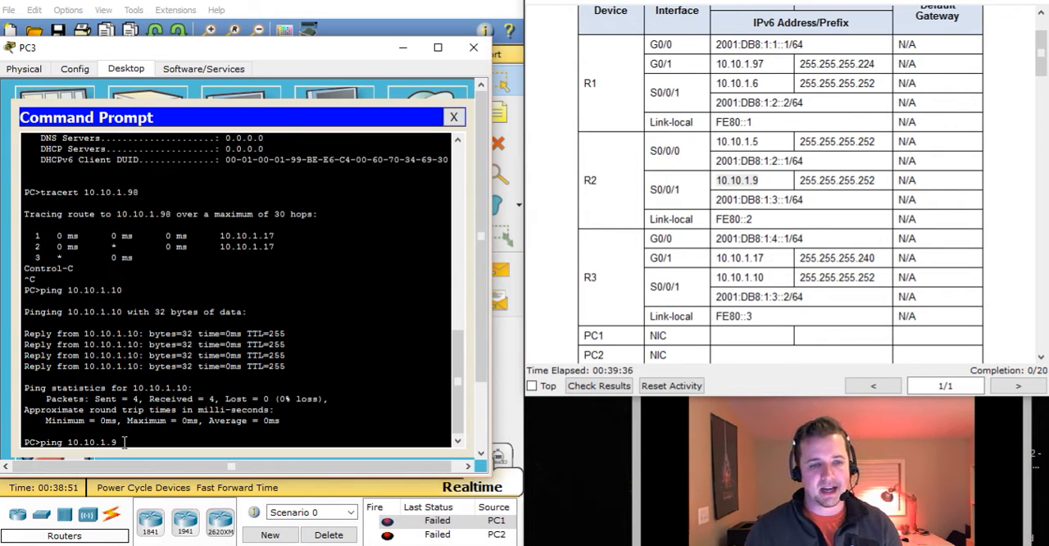
{"action": "type", "text": "9"}
{"action": "key", "text": "Return"}
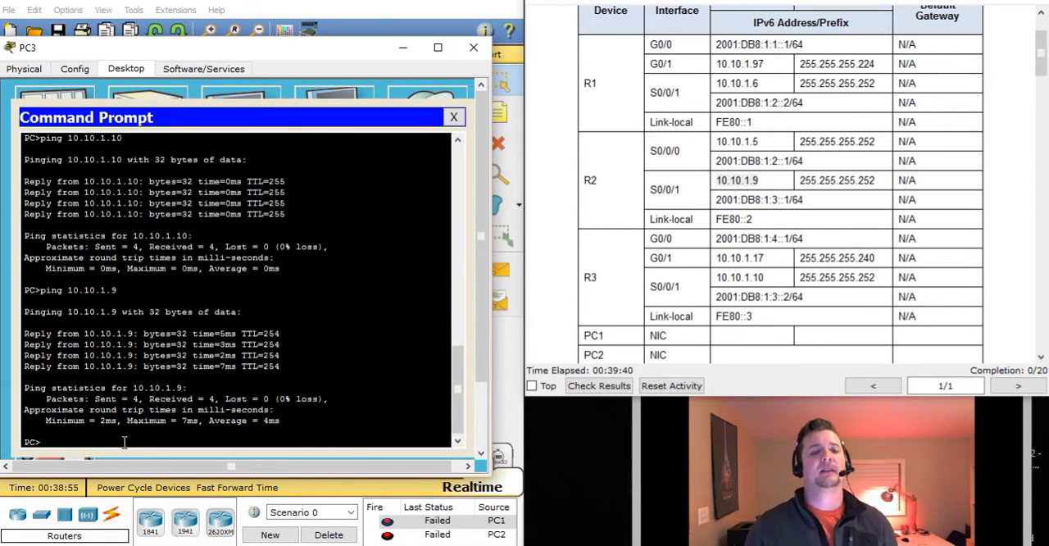
{"action": "left_click", "coordinate": [474, 46]}
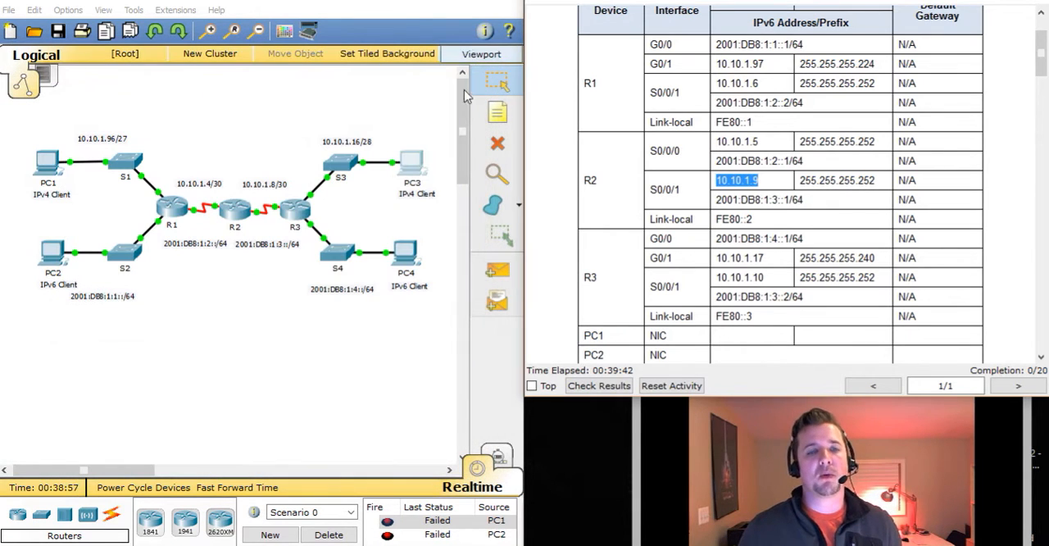
Open R2's command line beside the instructions and list its interface summary with show ip int bri
{"action": "left_click", "coordinate": [246, 215]}
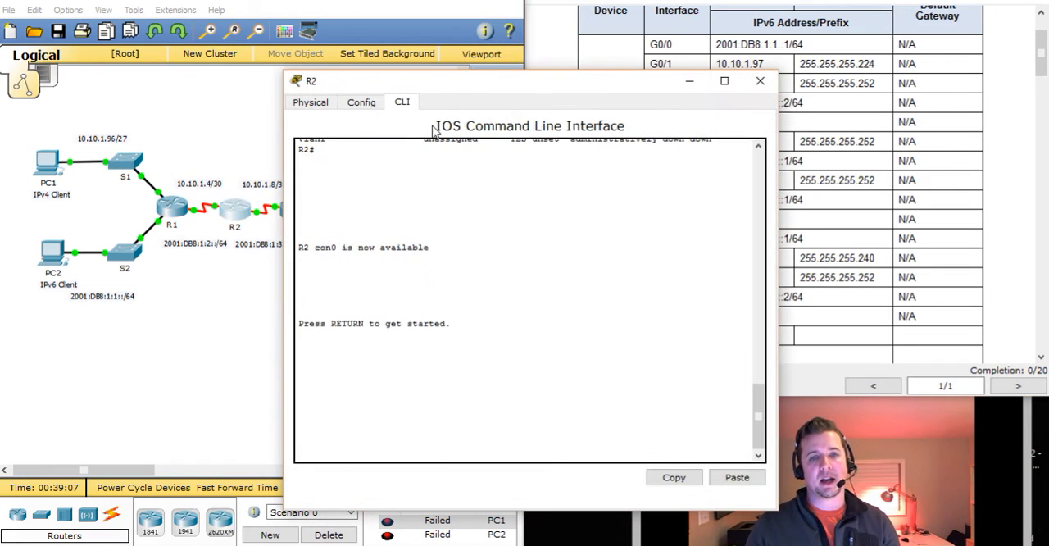
{"action": "left_click_drag", "start_coordinate": [452, 81], "coordinate": [201, 46]}
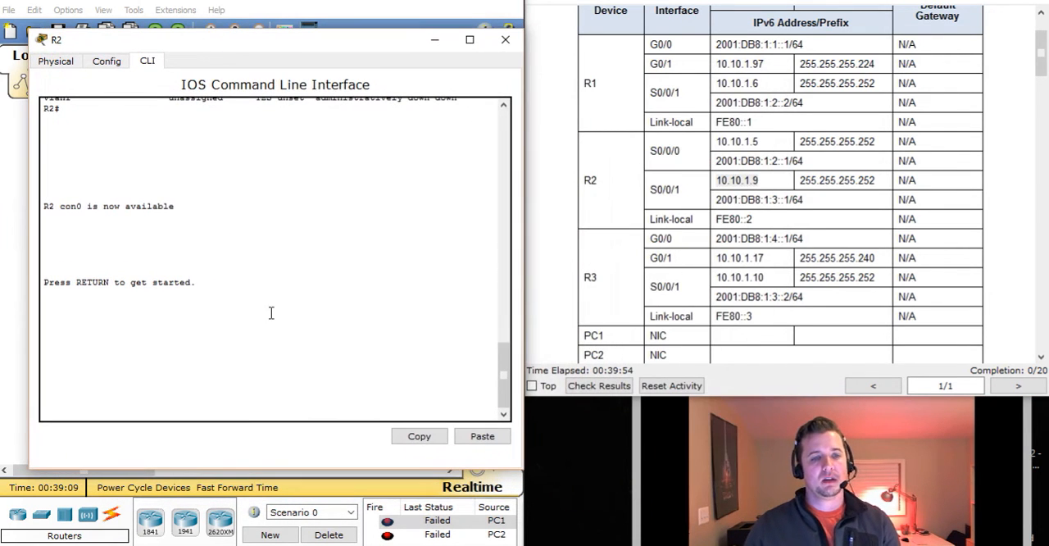
{"action": "key", "text": "Return"}
{"action": "key", "text": "Return"}
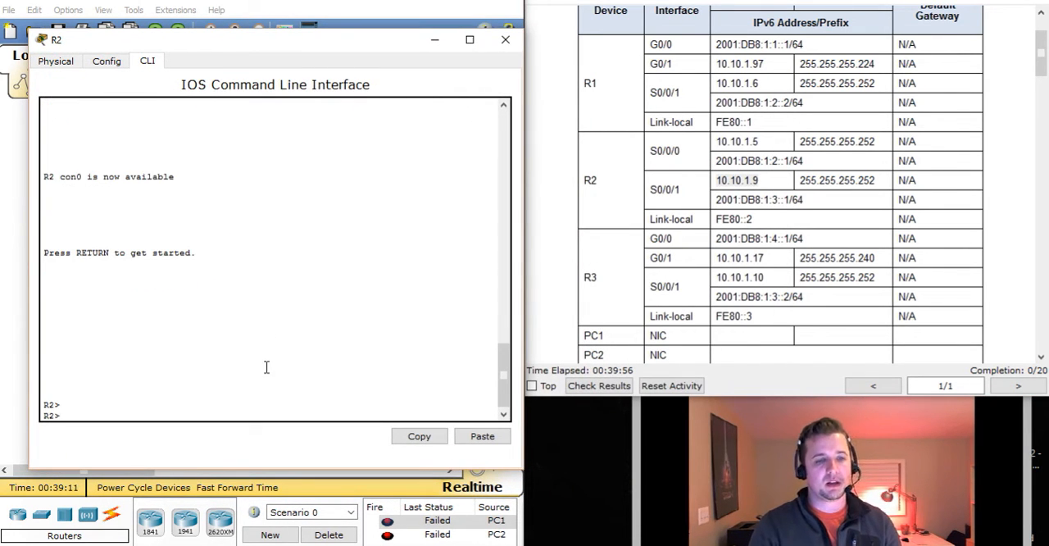
{"action": "type", "text": "show ip int br"}
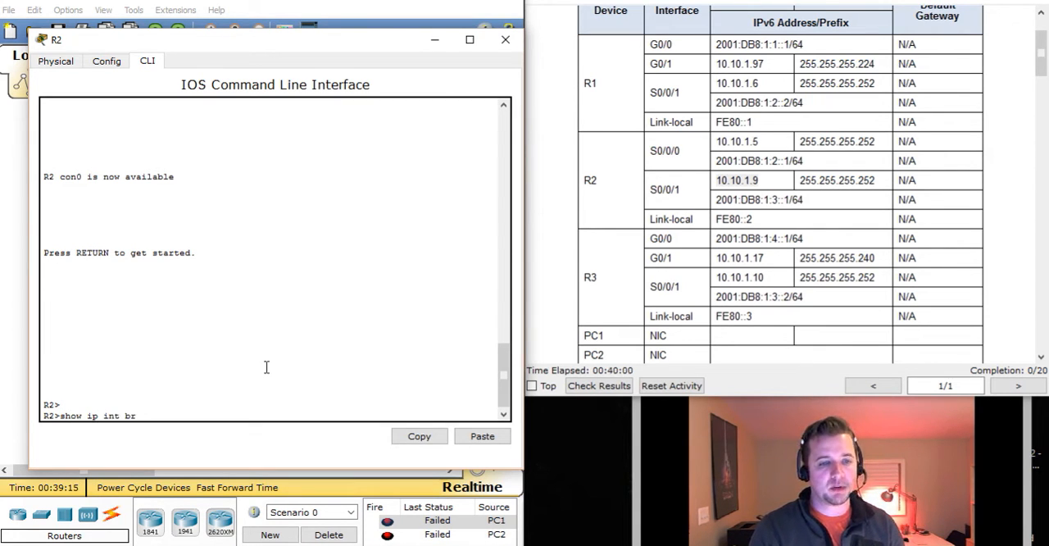
{"action": "type", "text": "i"}
{"action": "key", "text": "Return"}
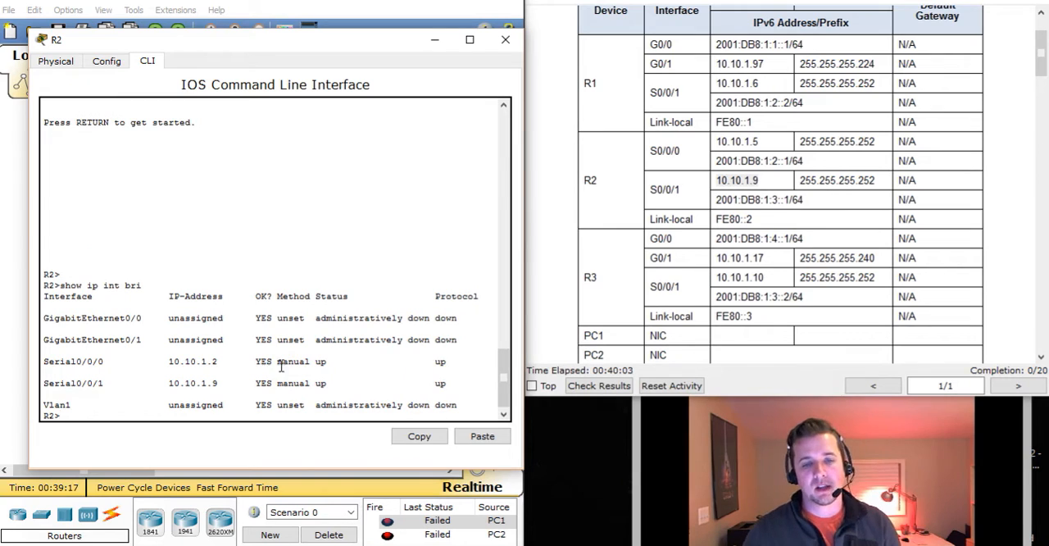
Check the status of R2's serial interfaces and compare the Serial0/0/1 IP address with the Addressing Table
{"action": "left_click_drag", "start_coordinate": [316, 361], "coordinate": [440, 371]}
{"action": "left_click_drag", "start_coordinate": [316, 382], "coordinate": [455, 387]}
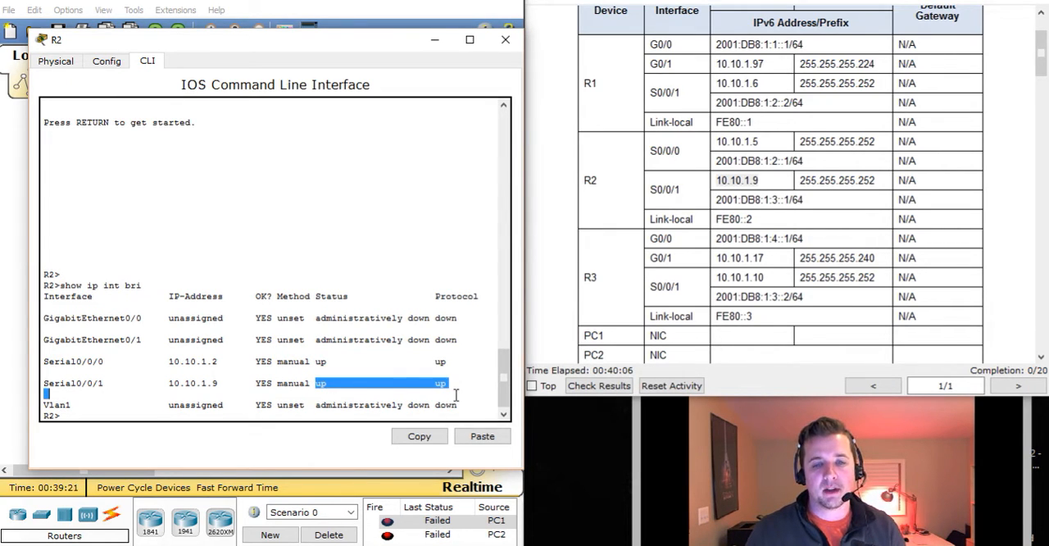
{"action": "left_click_drag", "start_coordinate": [54, 383], "coordinate": [230, 387]}
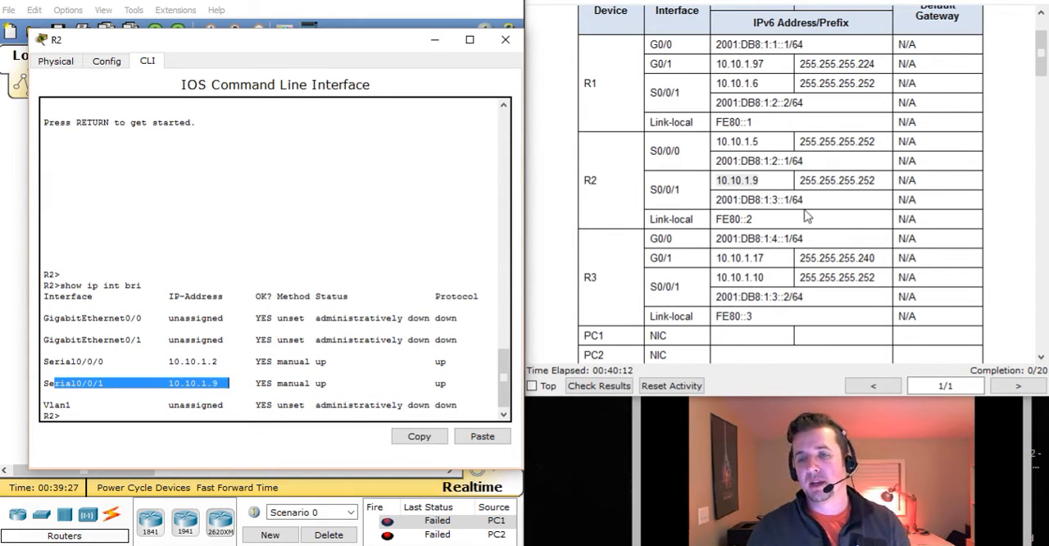
{"action": "left_click", "coordinate": [767, 179]}
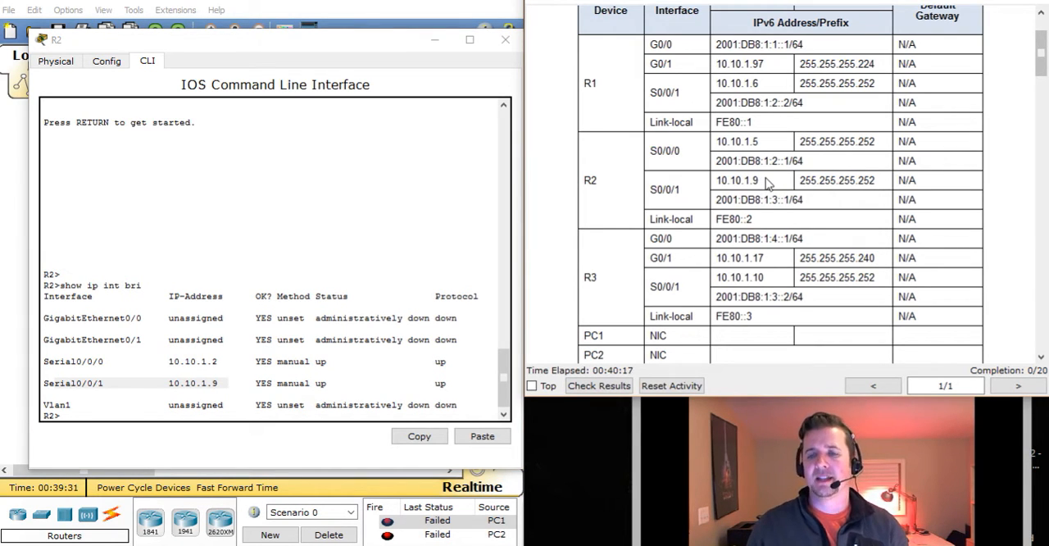
{"action": "left_click_drag", "start_coordinate": [764, 181], "coordinate": [727, 182]}
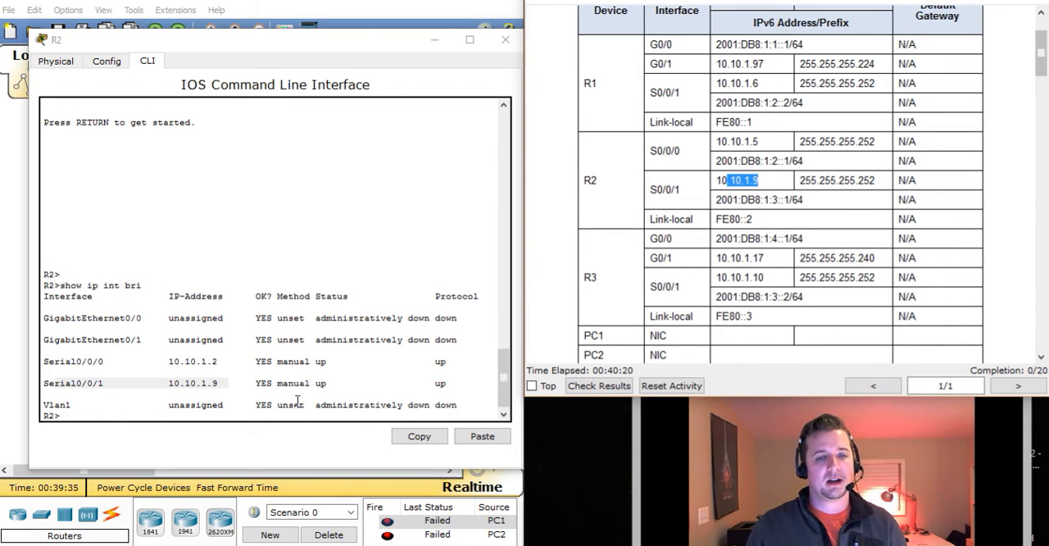
Enter privileged EXEC mode on R2 and page through the running configuration to the serial interface and EIGRP sections
{"action": "left_click", "coordinate": [270, 415]}
{"action": "type", "text": "show run"}
{"action": "key", "text": "Return"}
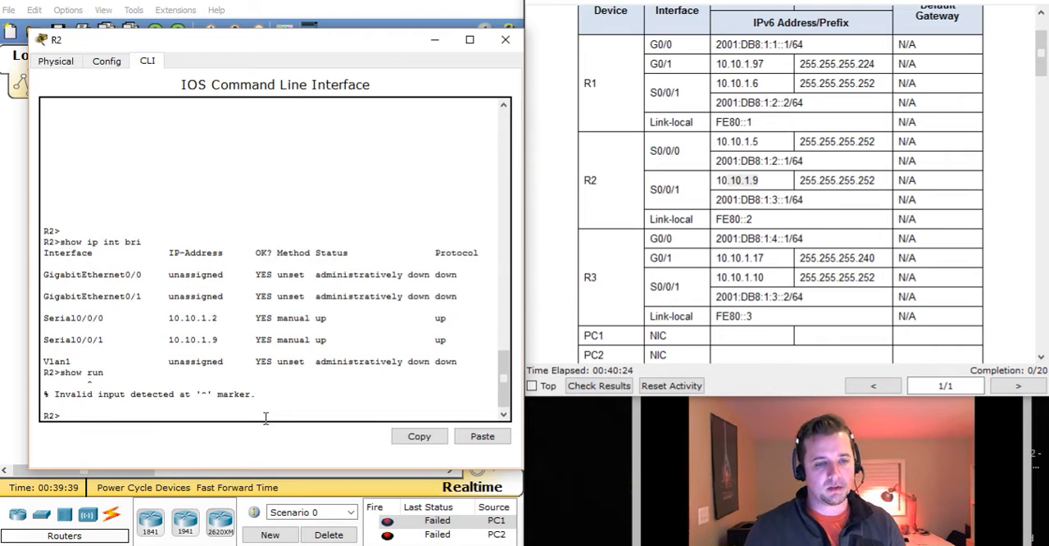
{"action": "type", "text": "en"}
{"action": "key", "text": "Return"}
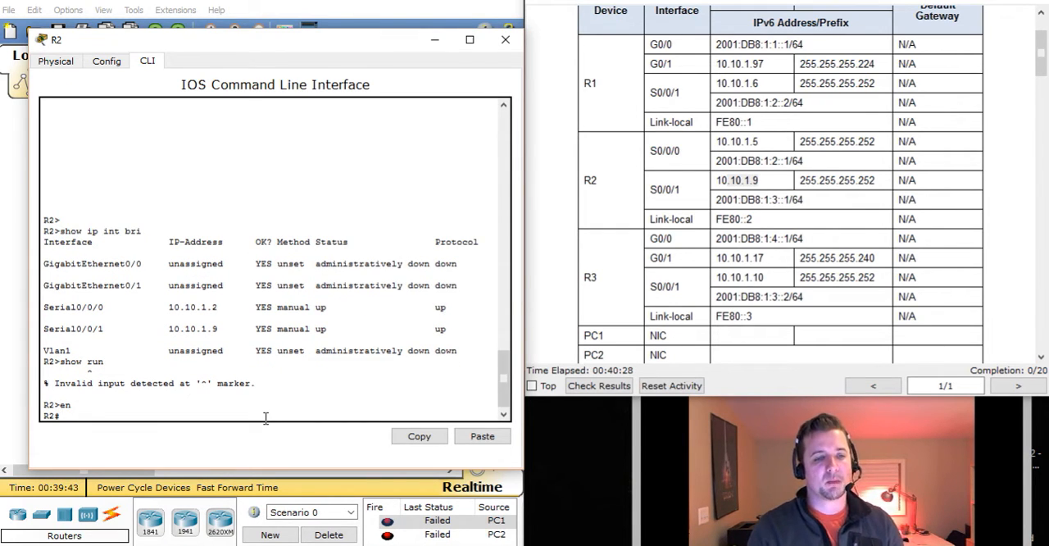
{"action": "type", "text": "sh run"}
{"action": "key", "text": "Return"}
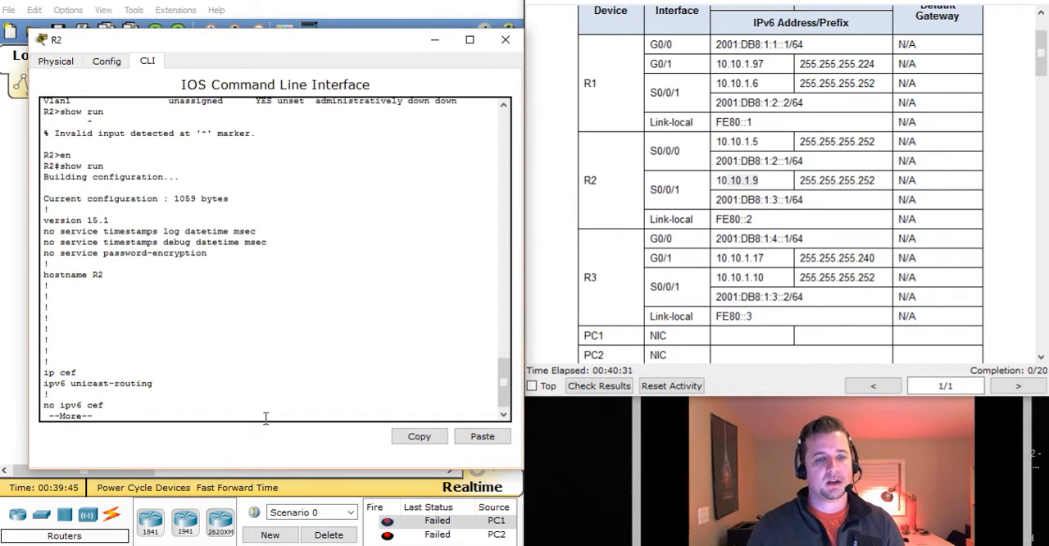
{"action": "key", "text": "space"}
{"action": "key", "text": "space"}
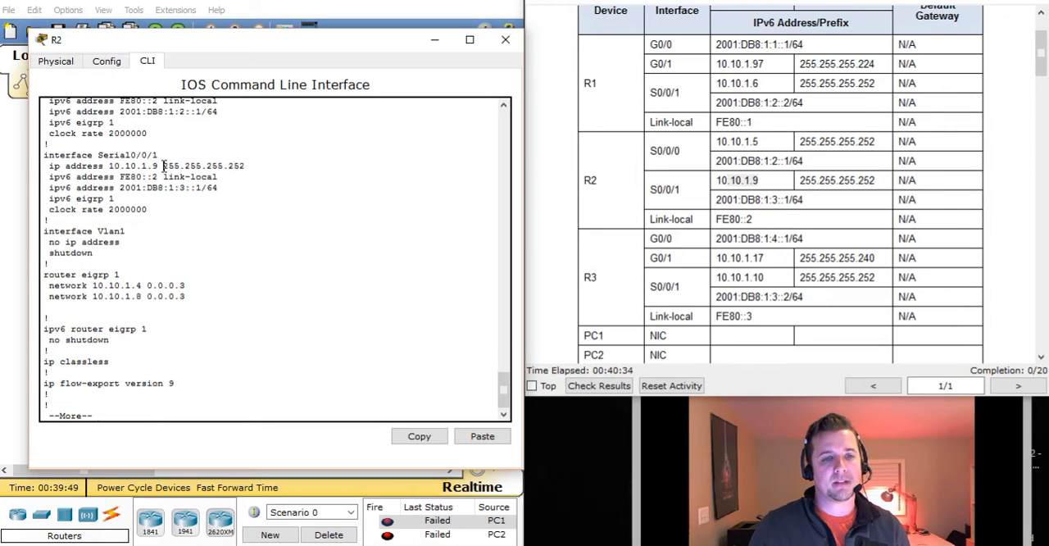
Check R2's Serial0/0/1 subnet mask and compare the configured Serial0/0/0 IP address with the Addressing Table
{"action": "left_click_drag", "start_coordinate": [162, 167], "coordinate": [263, 167]}
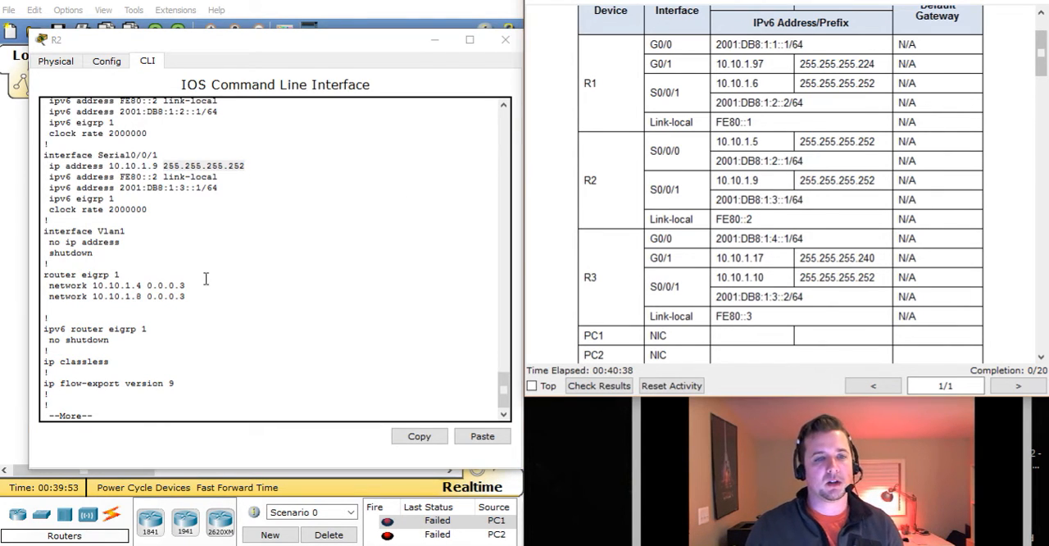
{"action": "left_click", "coordinate": [228, 311]}
{"action": "scroll", "coordinate": [228, 311], "scroll_direction": "up", "scroll_amount": 1}
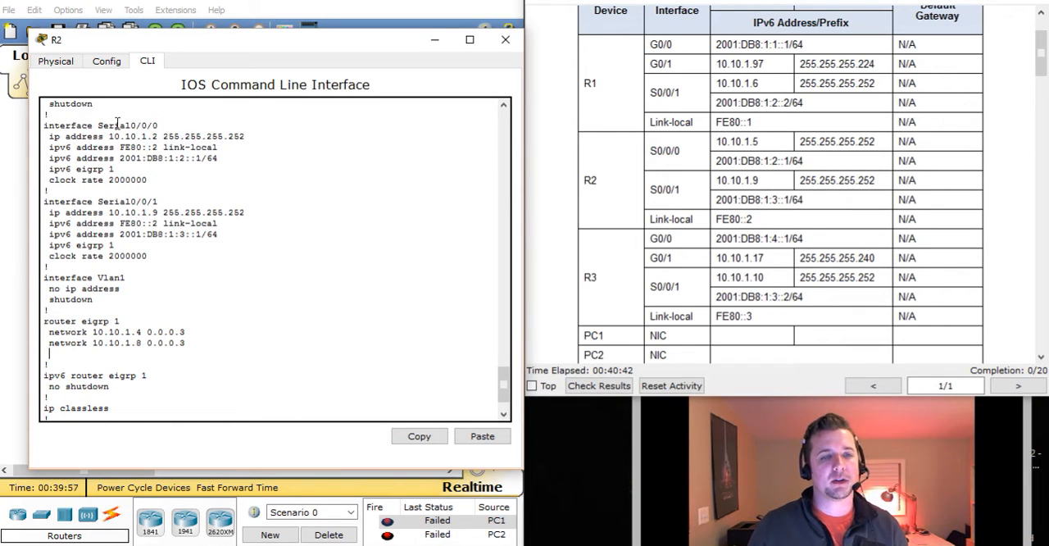
{"action": "left_click_drag", "start_coordinate": [109, 136], "coordinate": [164, 141]}
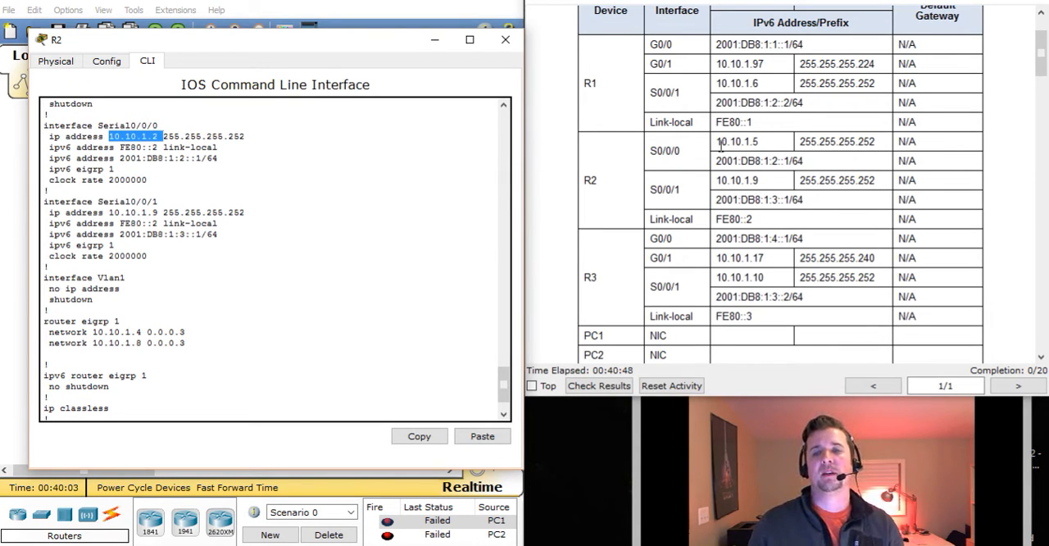
{"action": "left_click_drag", "start_coordinate": [717, 142], "coordinate": [760, 146]}
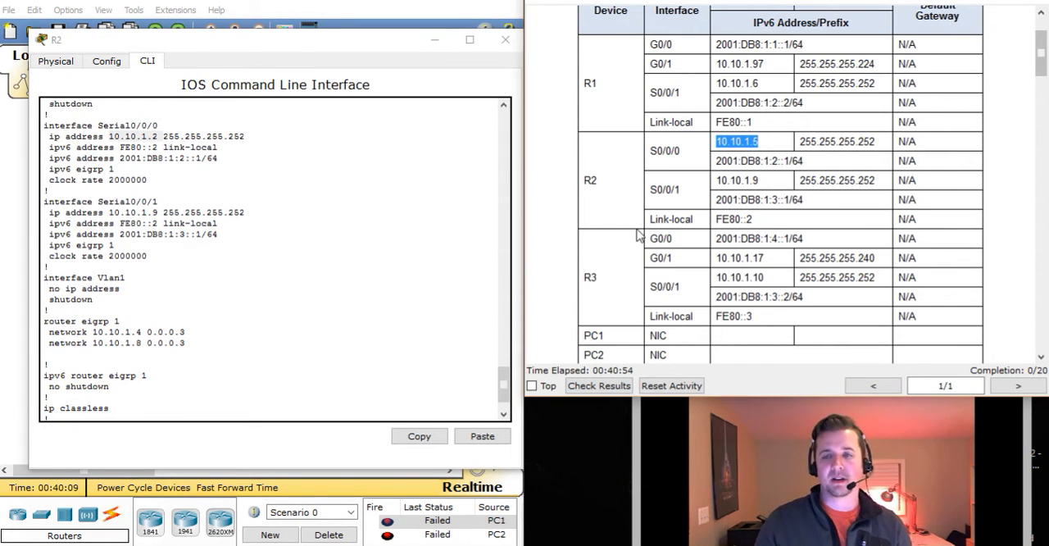
{"action": "left_click", "coordinate": [213, 329]}
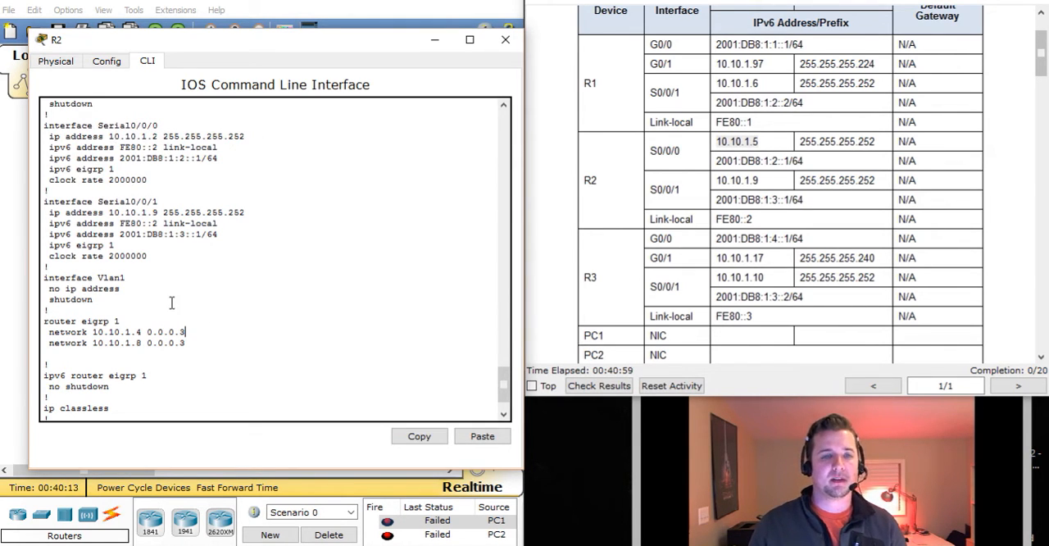
Exit the configuration listing, display R2's IPv4 routing table with show ip rout, and examine the network connected on Serial0/0/0
{"action": "key", "text": "ctrl+c"}
{"action": "type", "text": "show ip ro"}
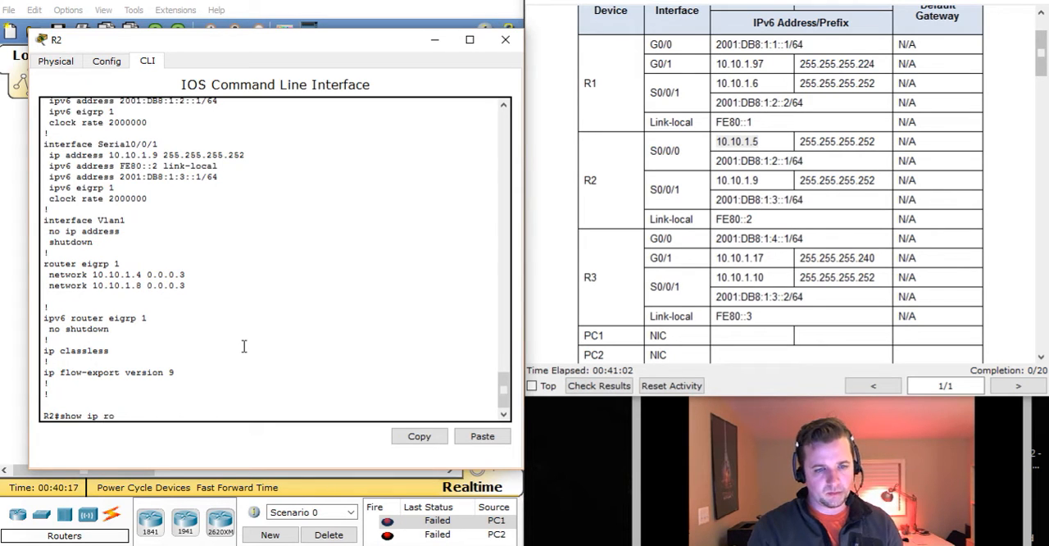
{"action": "type", "text": "ut"}
{"action": "key", "text": "Return"}
{"action": "key", "text": "Return"}
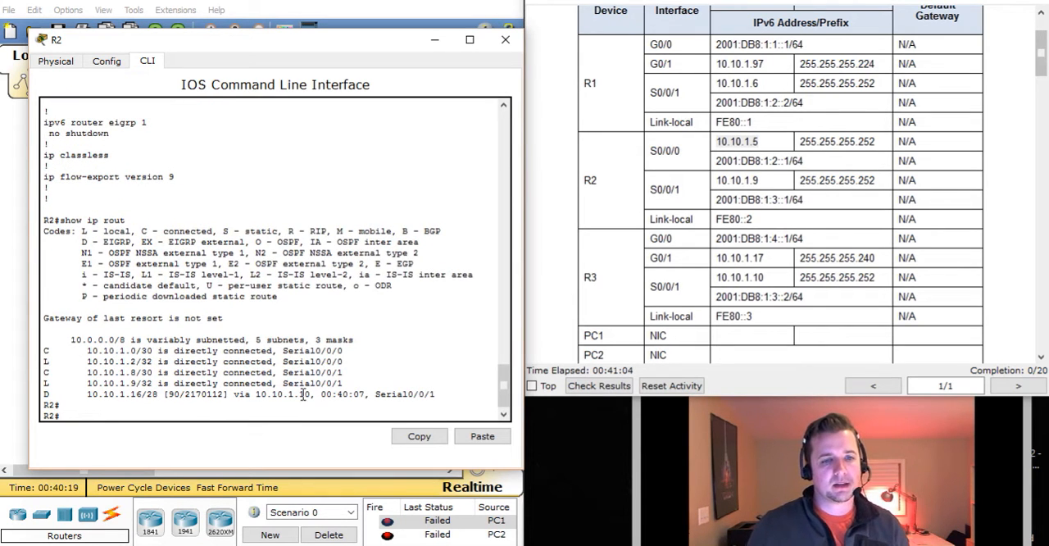
{"action": "left_click_drag", "start_coordinate": [88, 352], "coordinate": [153, 353]}
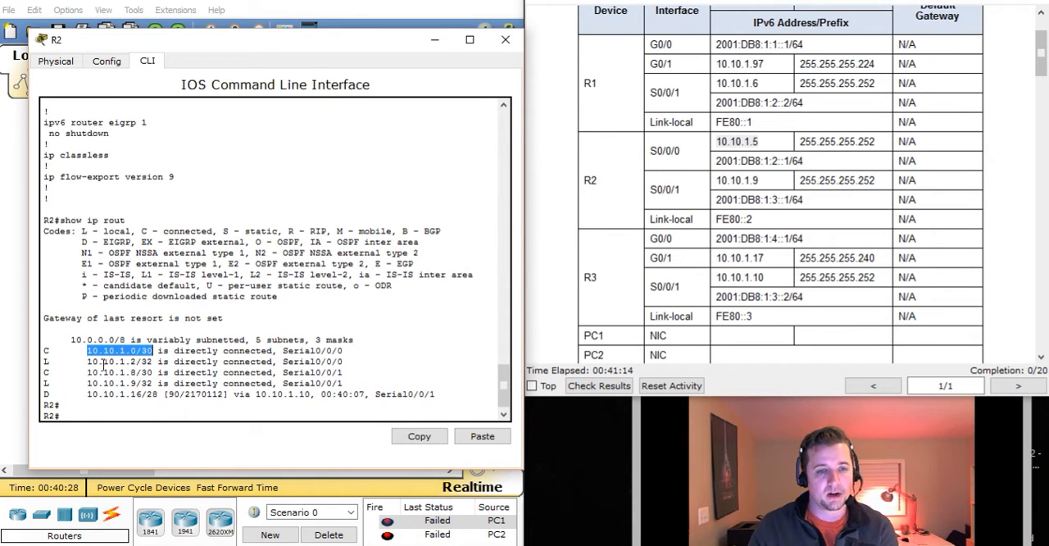
Examine R2's local Serial0/0/0 address in the routing table and read Steps 3 to 6 of the IPv4 instructions
{"action": "left_click_drag", "start_coordinate": [98, 361], "coordinate": [149, 366]}
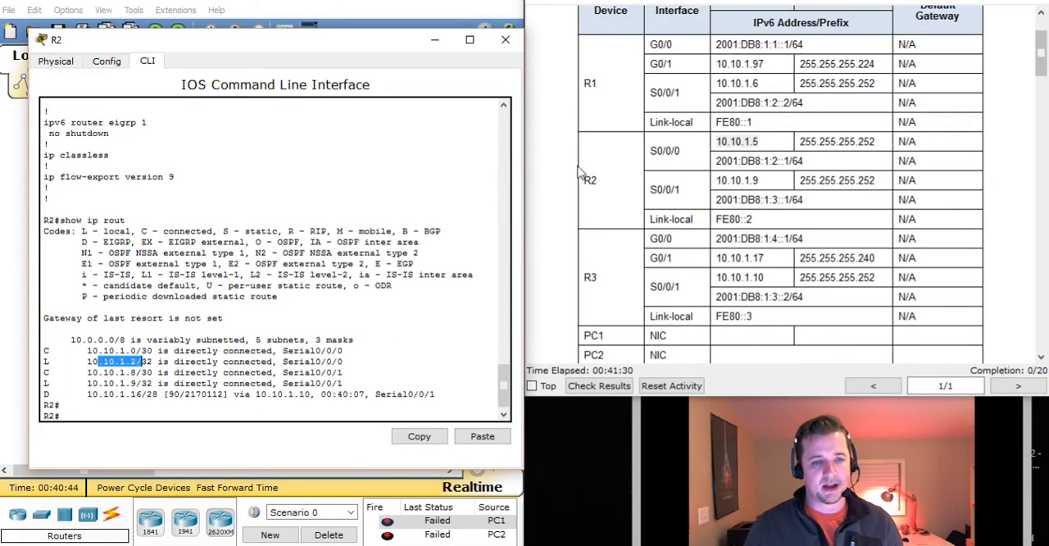
{"action": "left_click", "coordinate": [204, 415]}
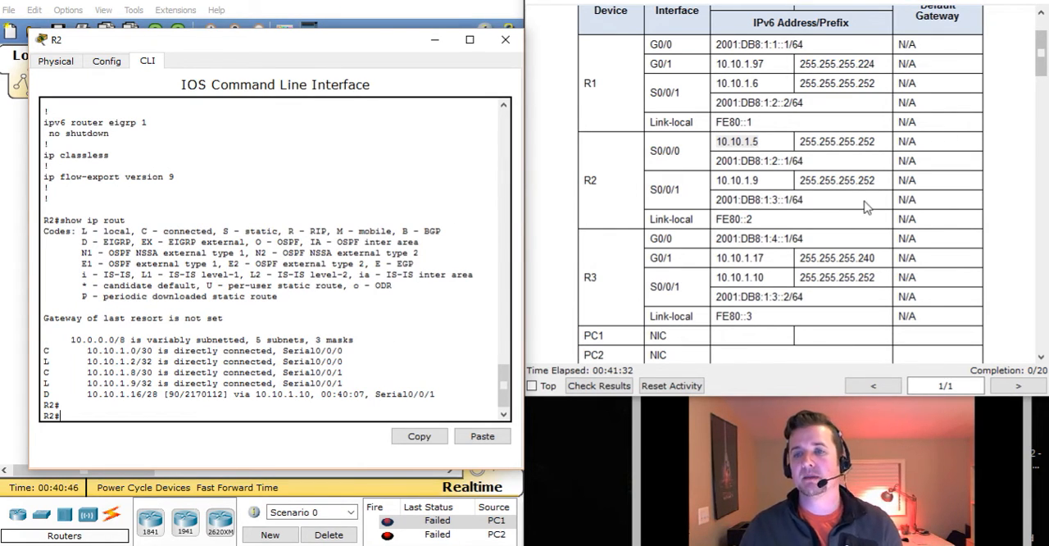
{"action": "left_click_drag", "start_coordinate": [1042, 50], "coordinate": [1042, 170]}
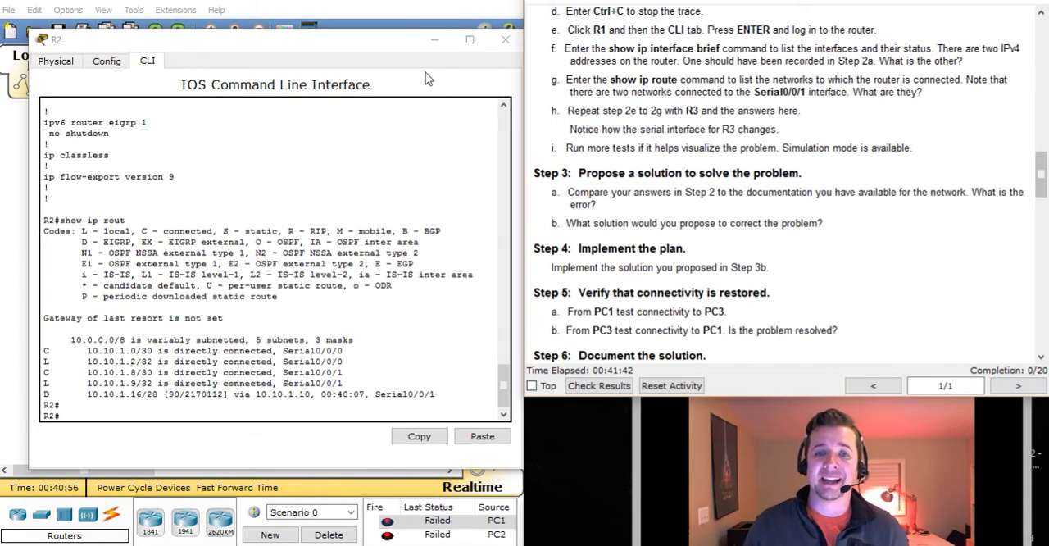
{"action": "left_click", "coordinate": [435, 40]}
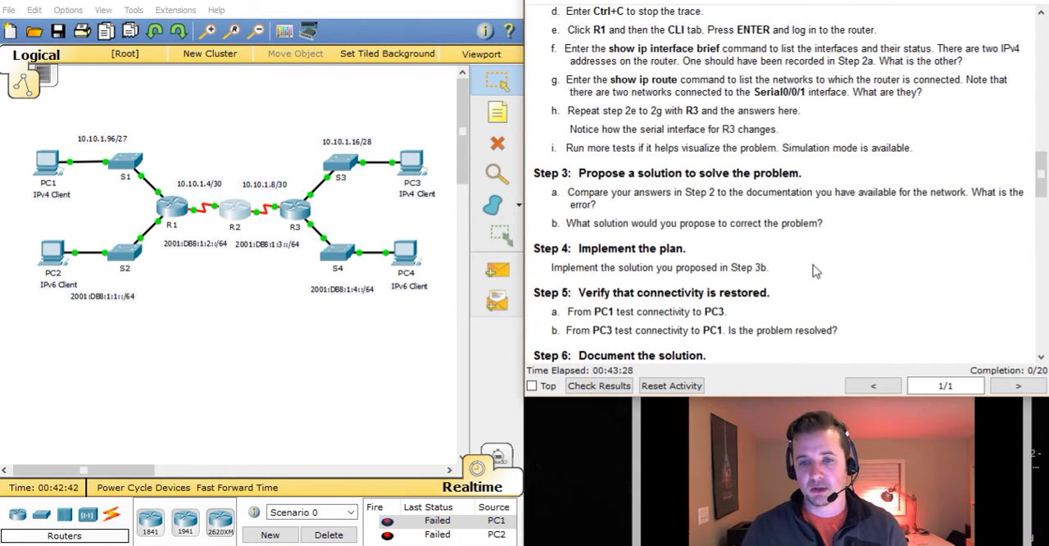
{"action": "scroll", "coordinate": [849, 264], "scroll_direction": "down", "scroll_amount": 1}
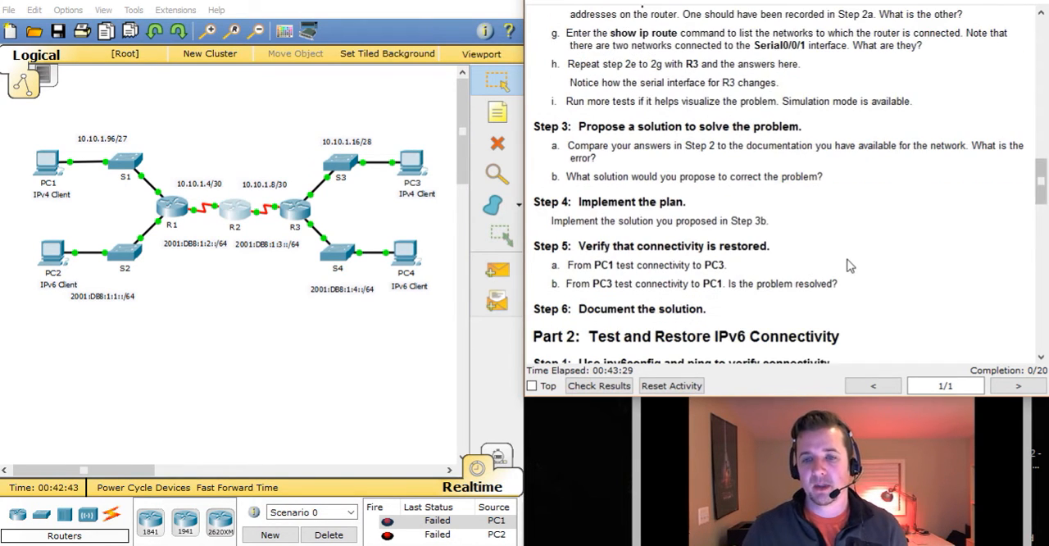
Trace the route from PC1 to PC3 at 10.10.1.18 and stop the trace
{"action": "left_click", "coordinate": [47, 177]}
{"action": "left_click", "coordinate": [641, 122]}
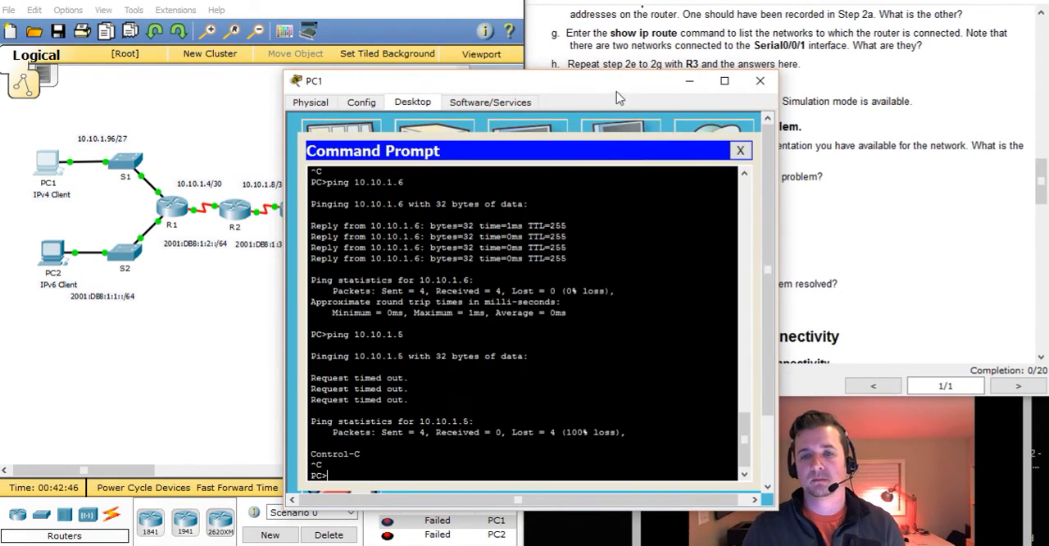
{"action": "left_click_drag", "start_coordinate": [615, 88], "coordinate": [339, 28]}
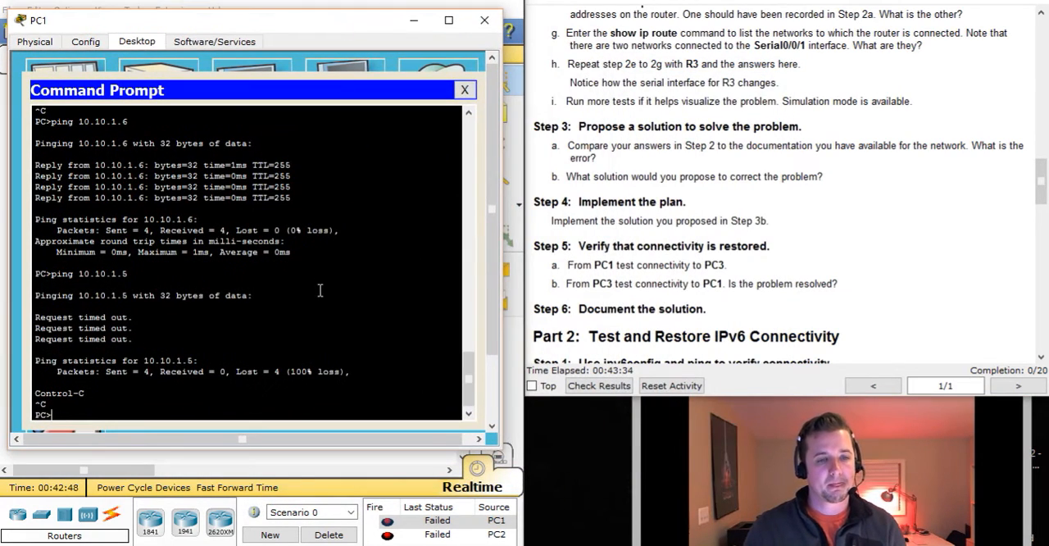
{"action": "type", "text": "tracert 10.10.1.18"}
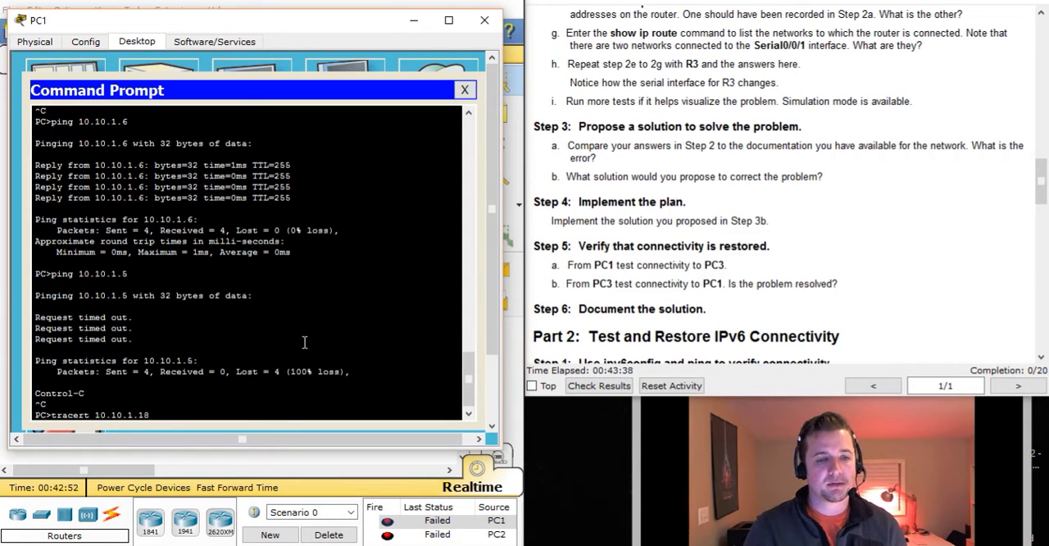
{"action": "key", "text": "Return"}
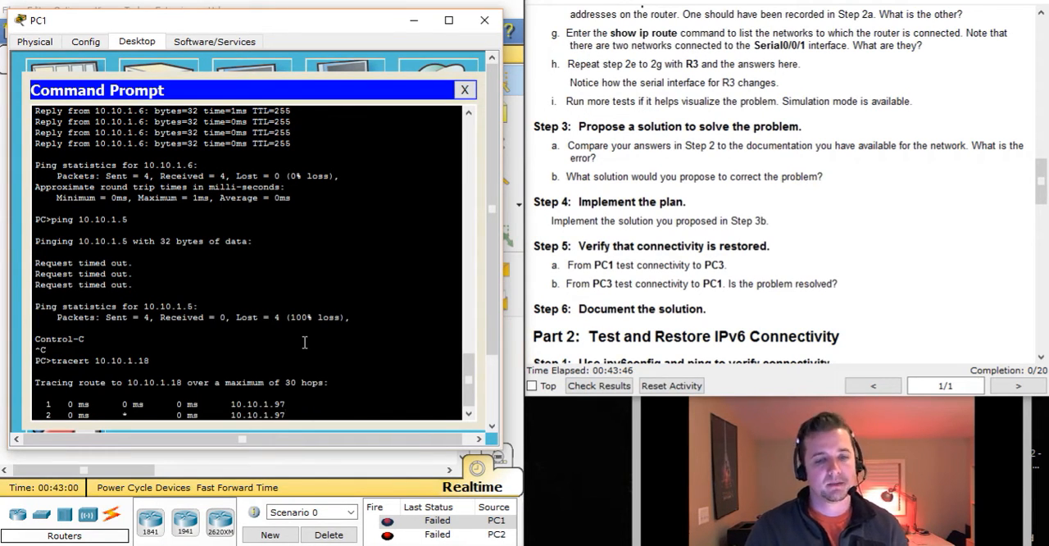
{"action": "key", "text": "ctrl+c"}
Look up PC3's default gateway in the completed PDF Addressing Table, ping 10.10.1.17 from PC1, and return to the activity instructions
{"action": "key", "text": "Up"}
{"action": "key", "text": "Up"}
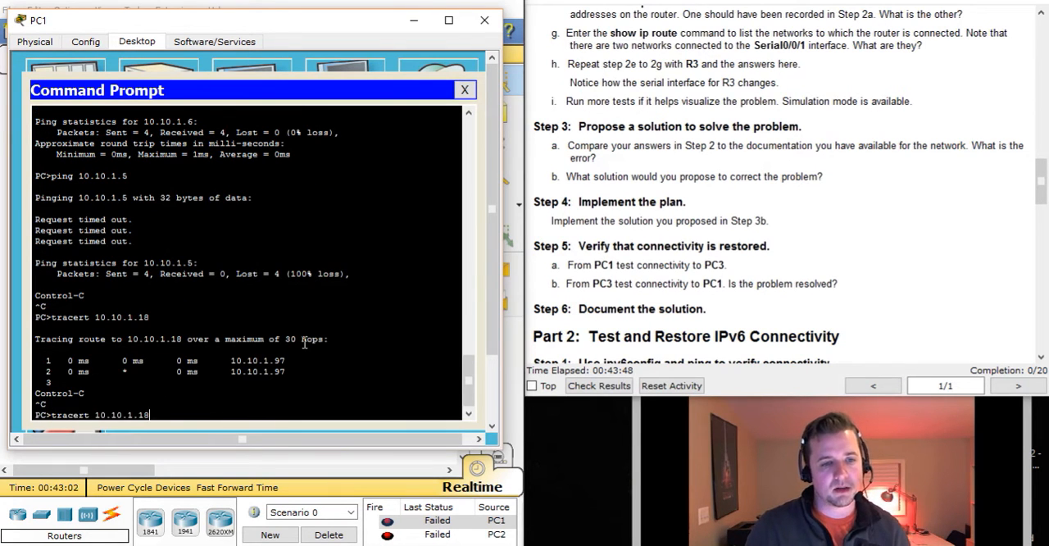
{"action": "key", "text": "BackSpace"}
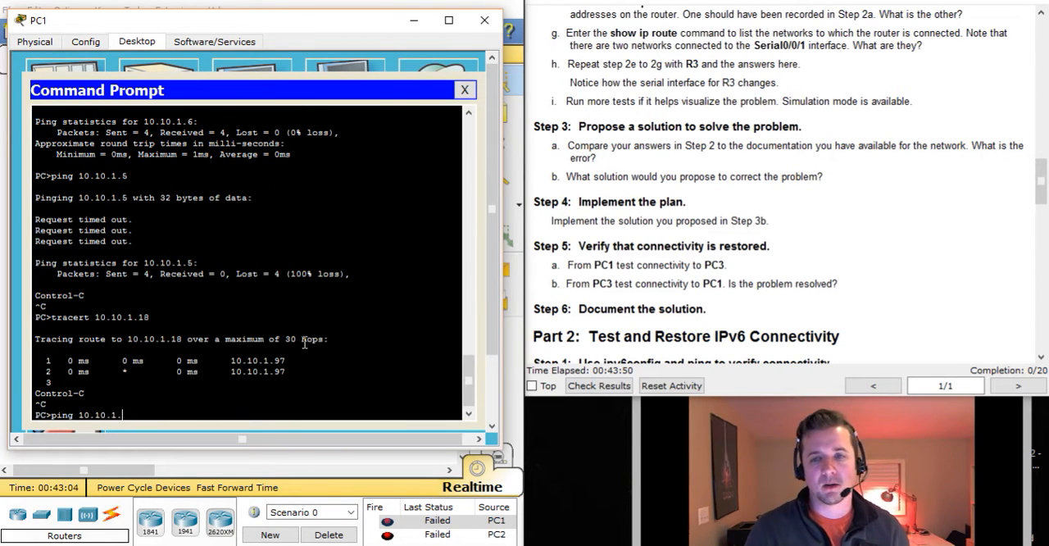
{"action": "scroll", "coordinate": [761, 281], "scroll_direction": "up", "scroll_amount": 10}
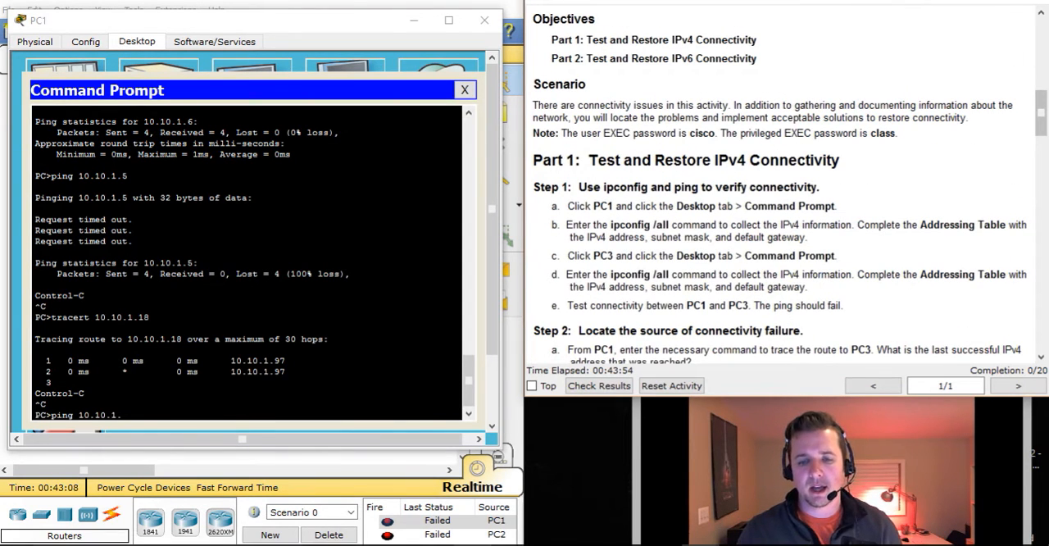
{"action": "key", "text": "alt+Tab"}
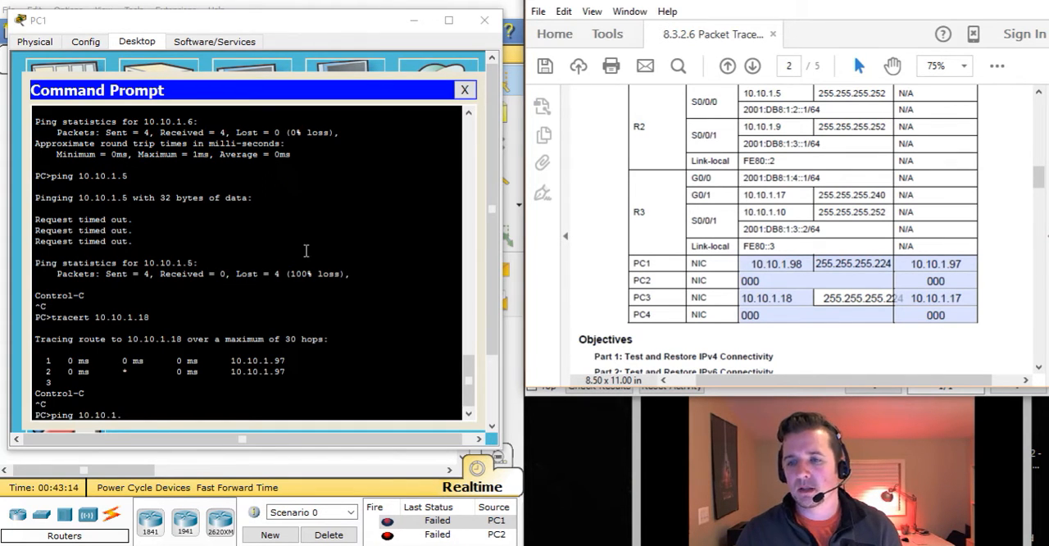
{"action": "left_click", "coordinate": [158, 412]}
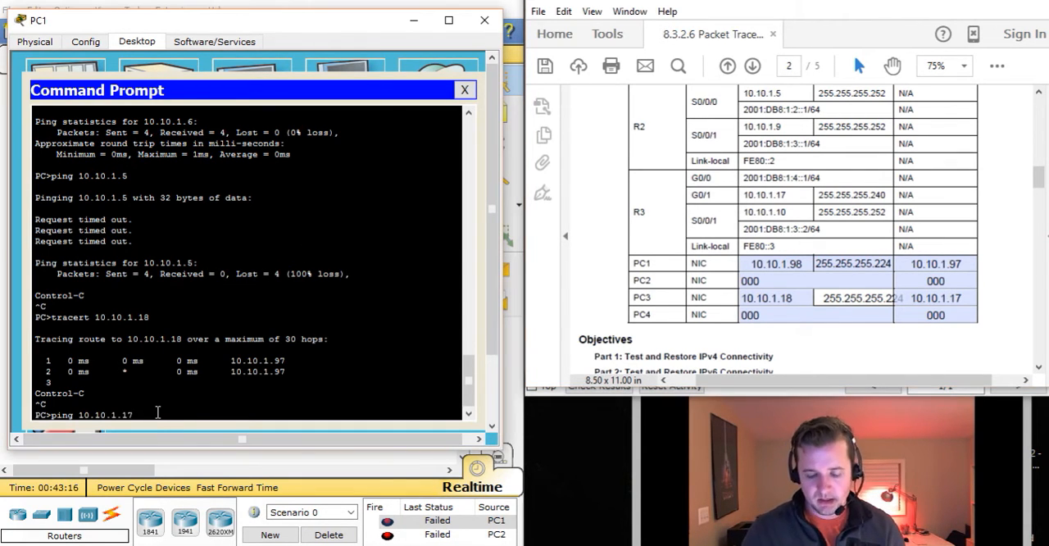
{"action": "key", "text": "Return"}
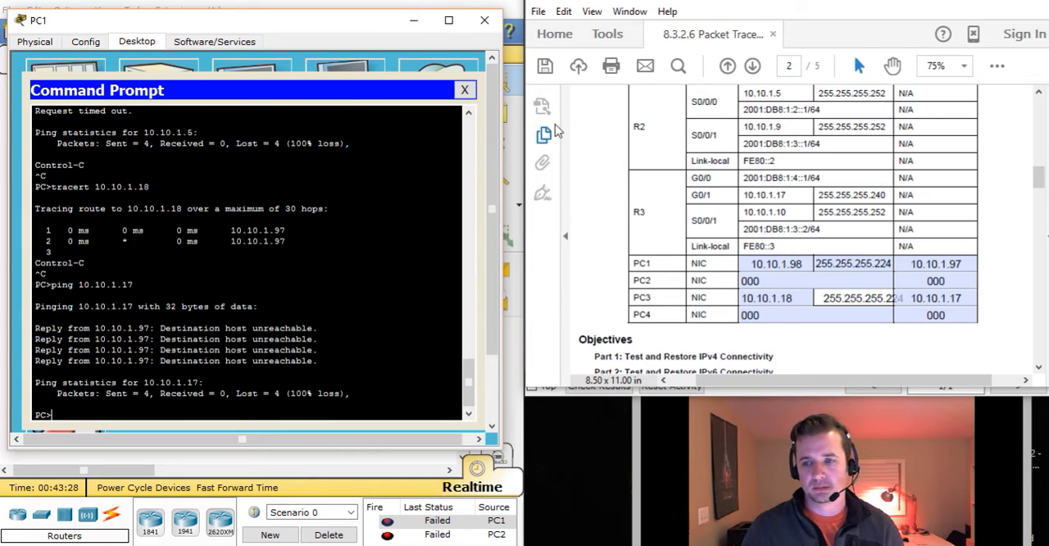
{"action": "left_click", "coordinate": [999, 213]}
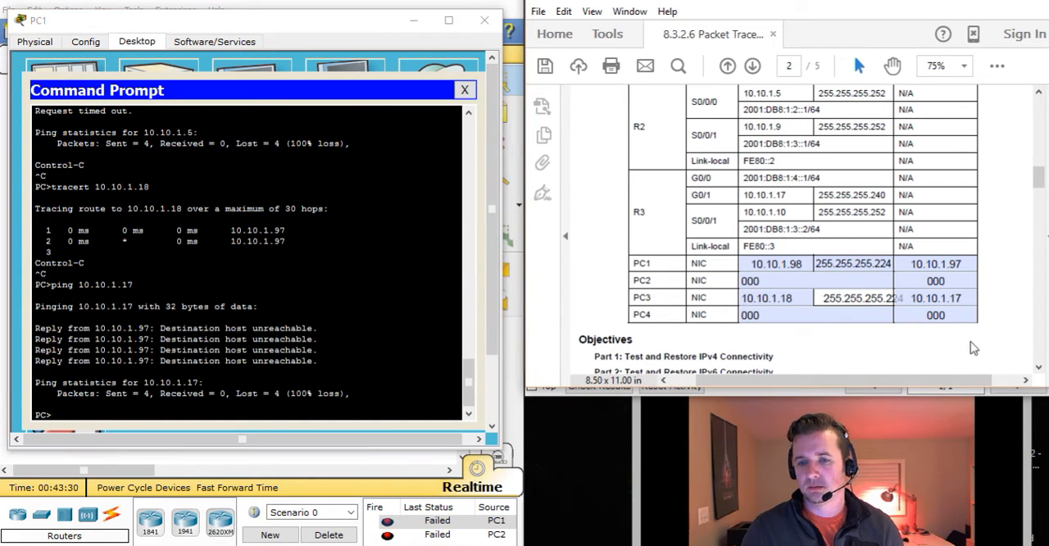
{"action": "left_click", "coordinate": [966, 3]}
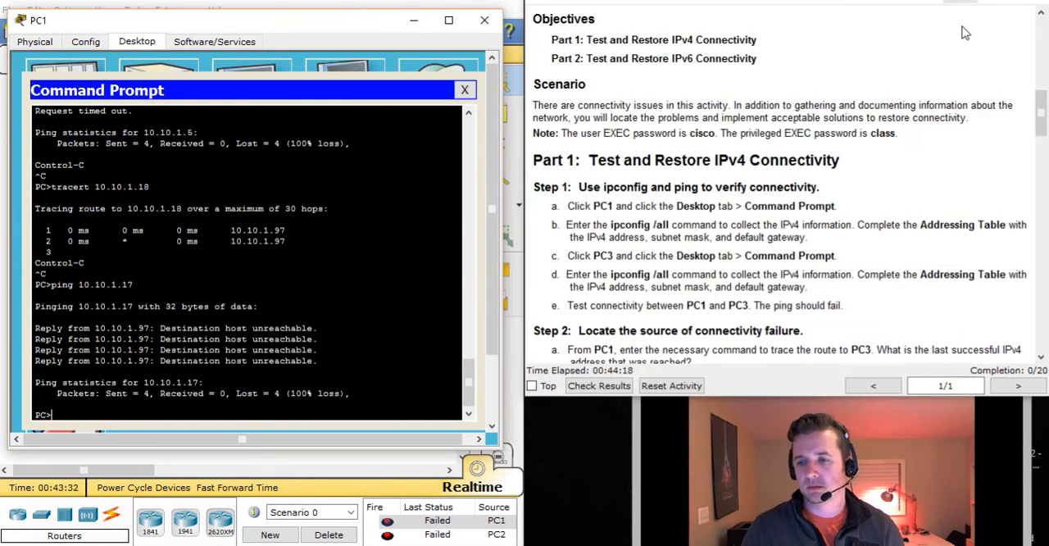
{"action": "left_click", "coordinate": [421, 18]}
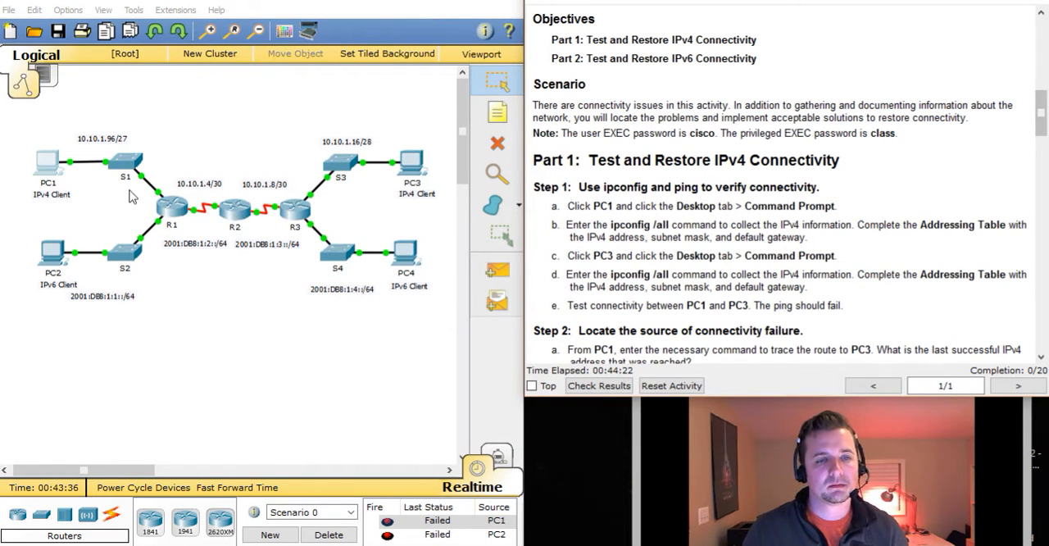
{"action": "left_click", "coordinate": [39, 162]}
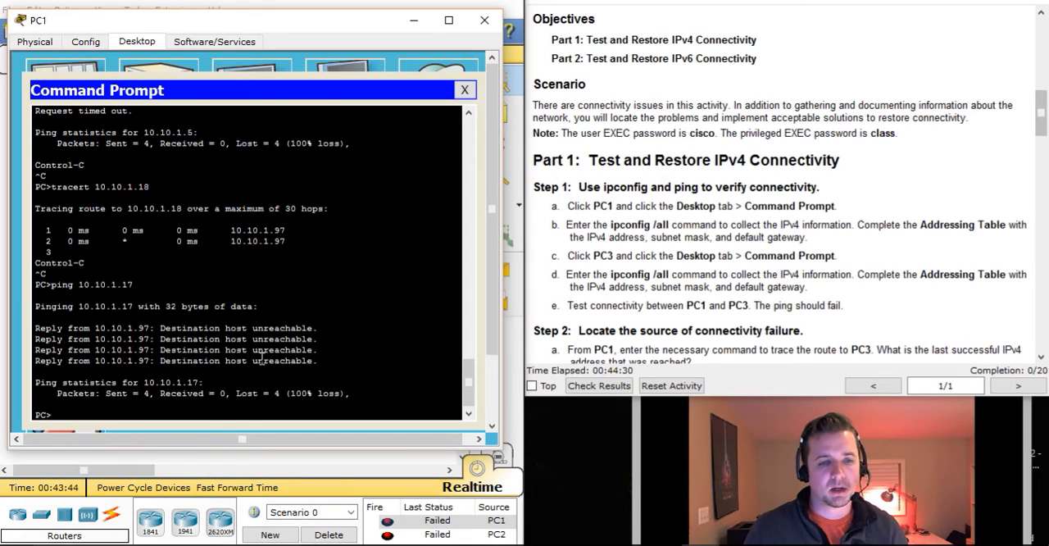
{"action": "type", "text": "ping 10.10.1.5"}
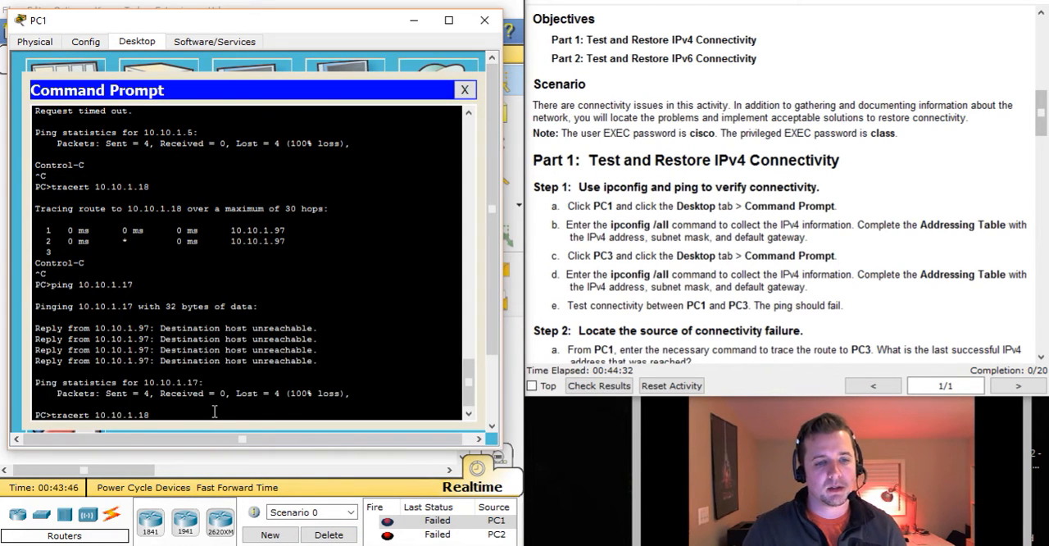
{"action": "key", "text": "Up"}
{"action": "key", "text": "Up"}
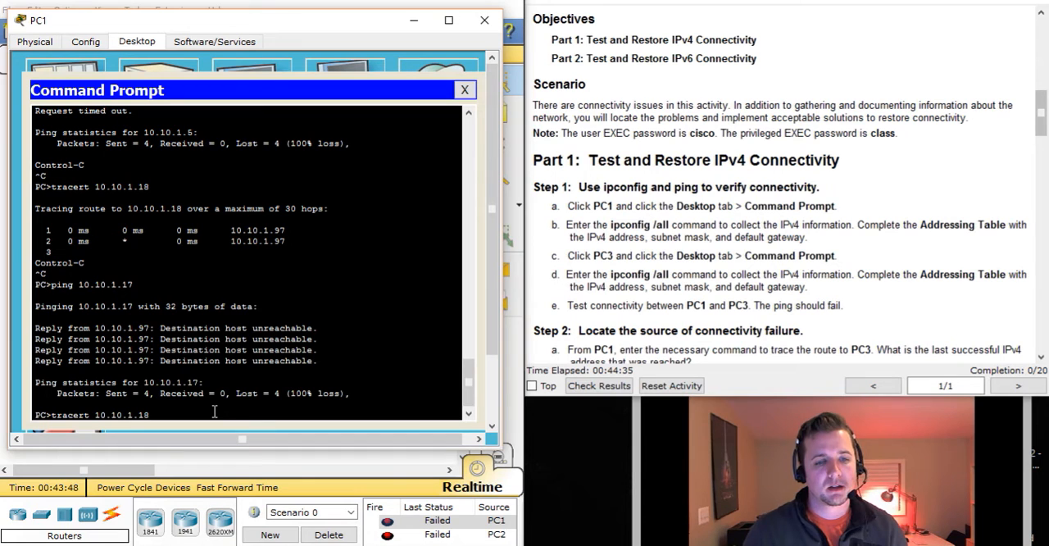
{"action": "left_click", "coordinate": [416, 21]}
Enter global configuration mode on R2 and open interface s0/0/0 for configuration
{"action": "left_click", "coordinate": [243, 215]}
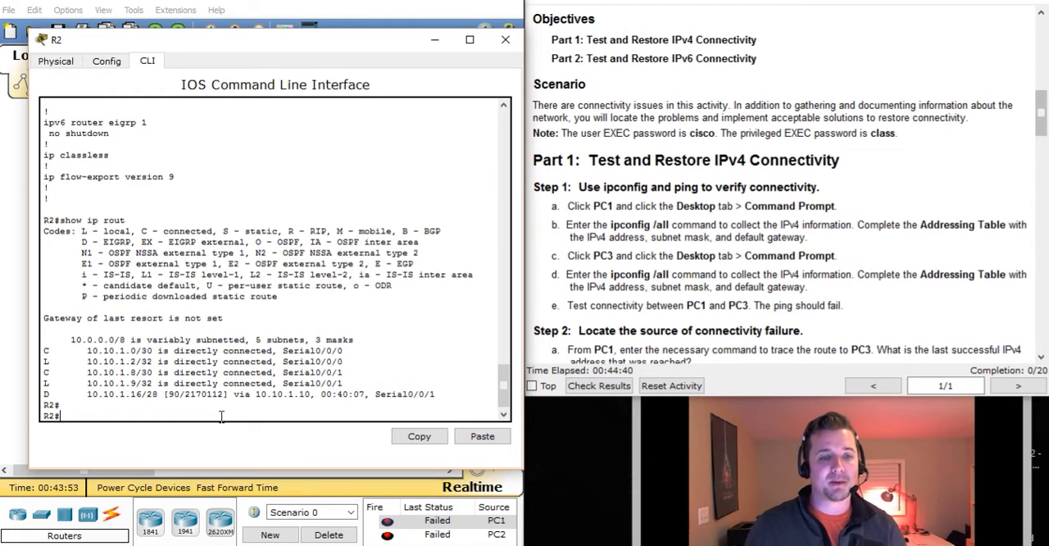
{"action": "type", "text": "show"}
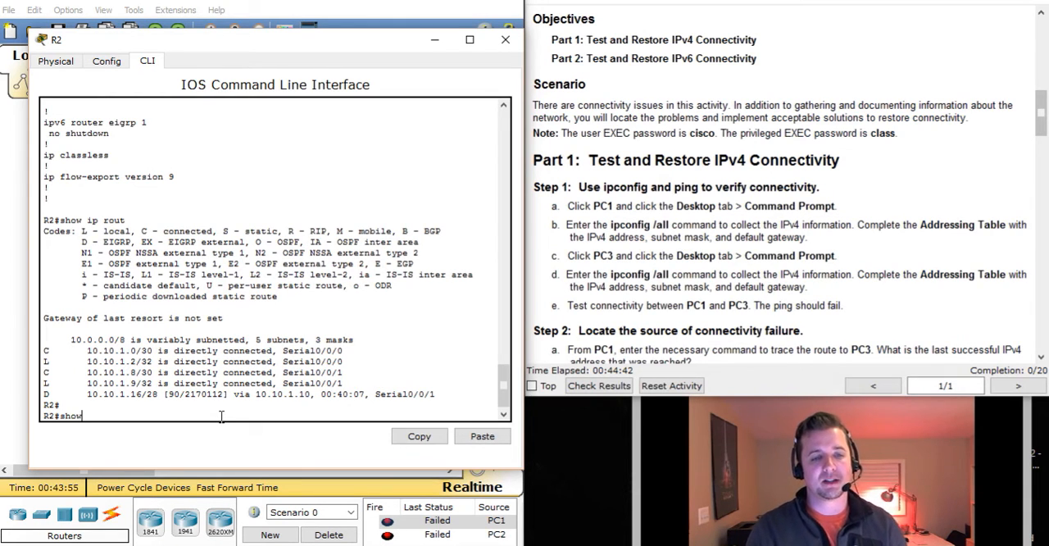
{"action": "key", "text": "BackSpace"}
{"action": "key", "text": "BackSpace"}
{"action": "key", "text": "BackSpace"}
{"action": "type", "text": "conf t"}
{"action": "key", "text": "Return"}
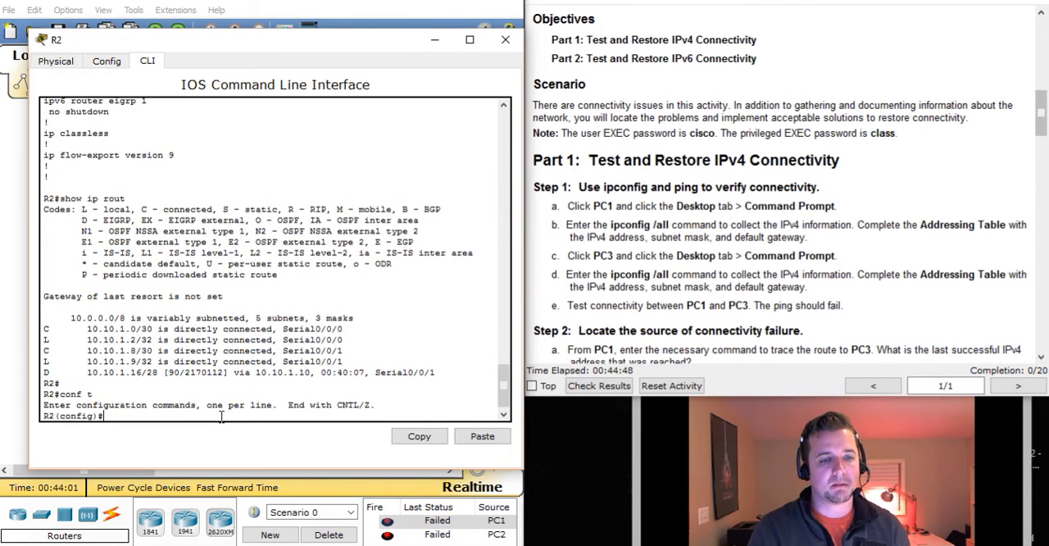
{"action": "type", "text": "int s"}
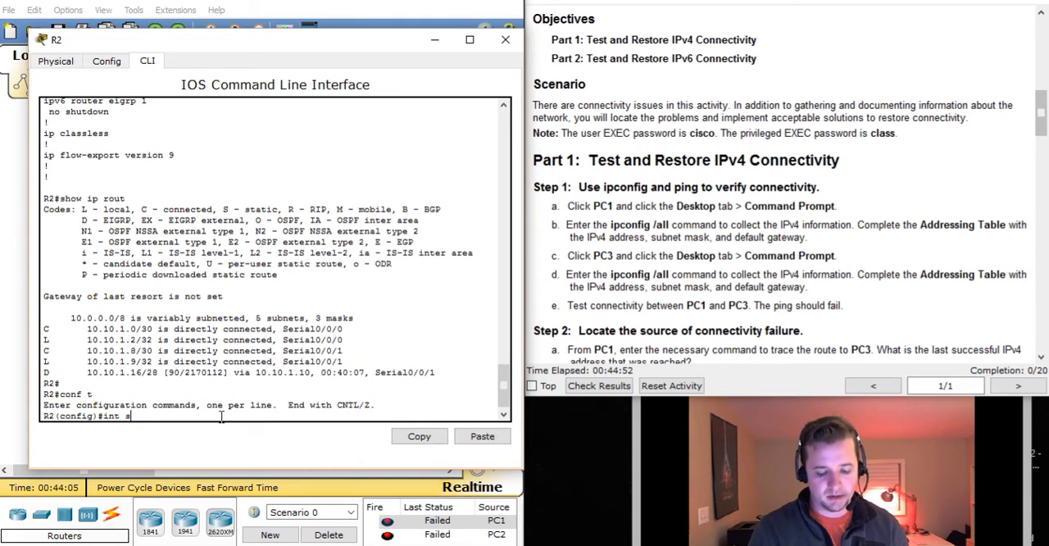
{"action": "type", "text": "0/0/0"}
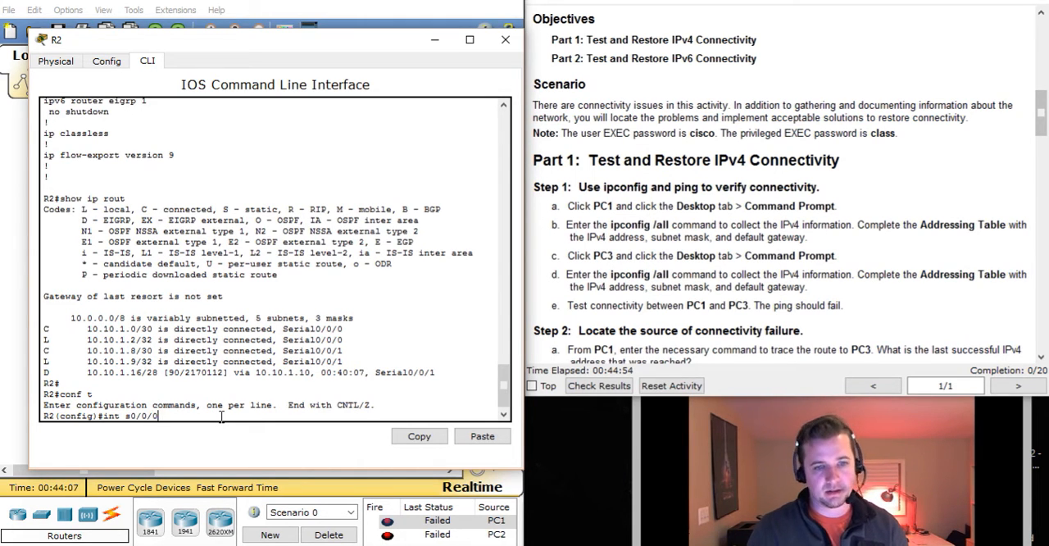
{"action": "key", "text": "Return"}
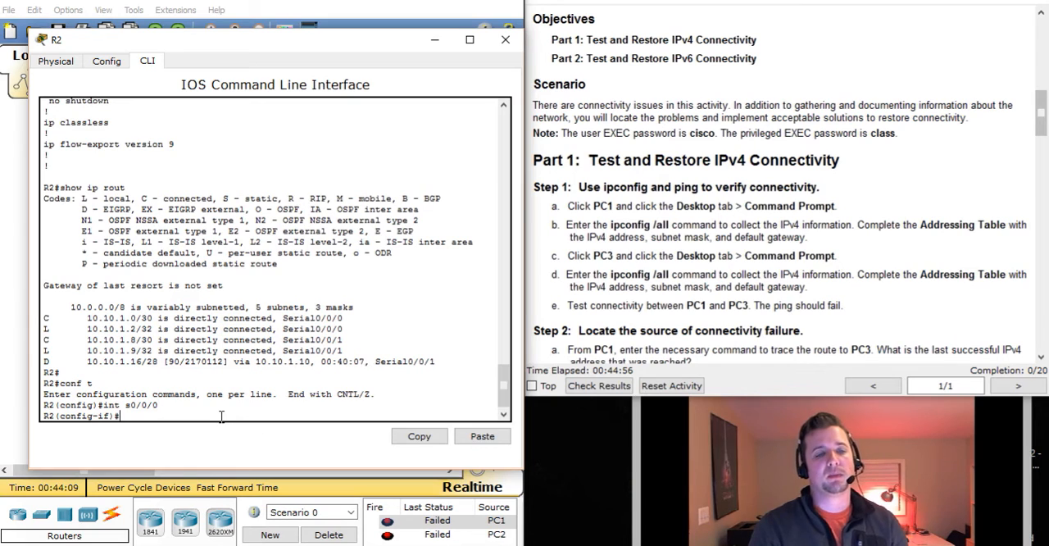
Remove the IPv4 address from R2's Serial0/0/0 interface with no ip add
{"action": "type", "text": "ip add"}
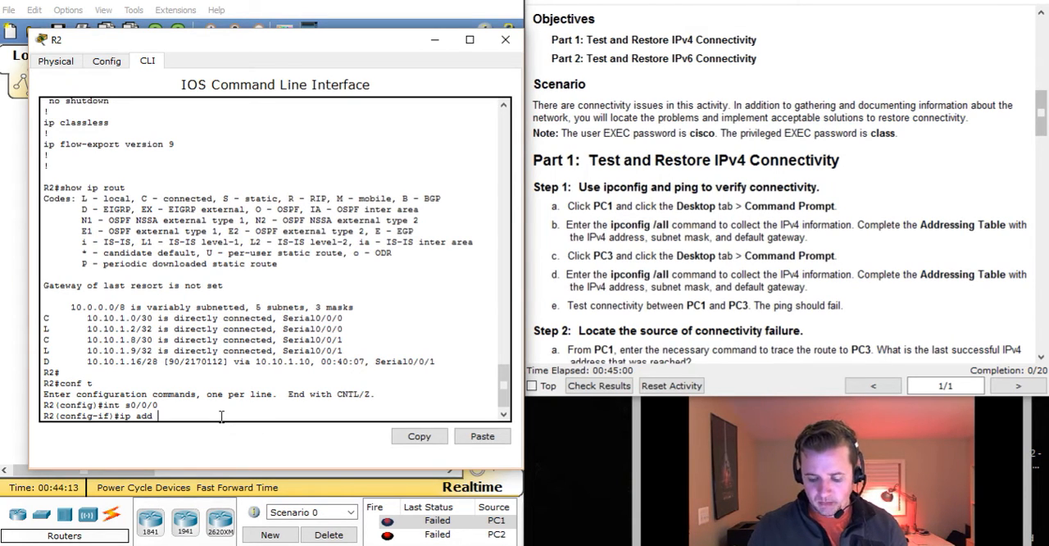
{"action": "key", "text": "BackSpace"}
{"action": "key", "text": "BackSpace"}
{"action": "key", "text": "BackSpace"}
{"action": "key", "text": "BackSpace"}
{"action": "key", "text": "BackSpace"}
{"action": "key", "text": "BackSpace"}
{"action": "type", "text": "no ip add"}
{"action": "key", "text": "Return"}
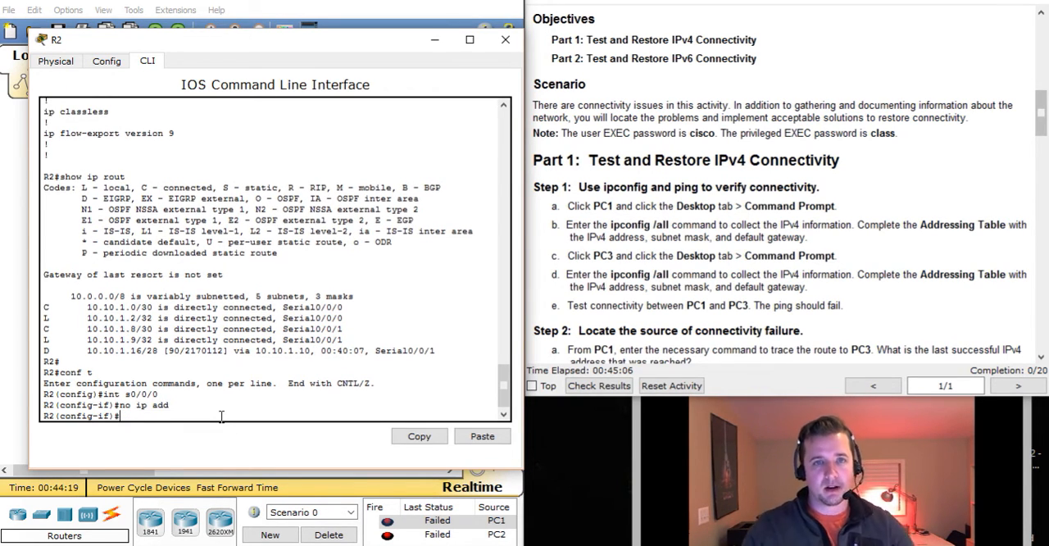
List R2's interfaces from configuration mode with do show ip int bri and check the Serial0/0/0 address
{"action": "type", "text": "sh"}
{"action": "type", "text": "do show ip ing"}
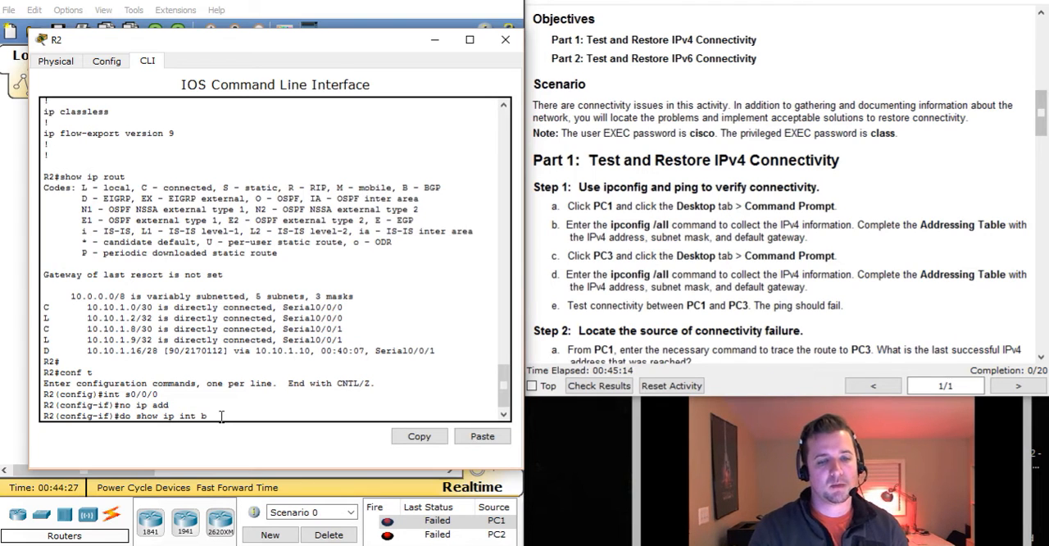
{"action": "key", "text": "Return"}
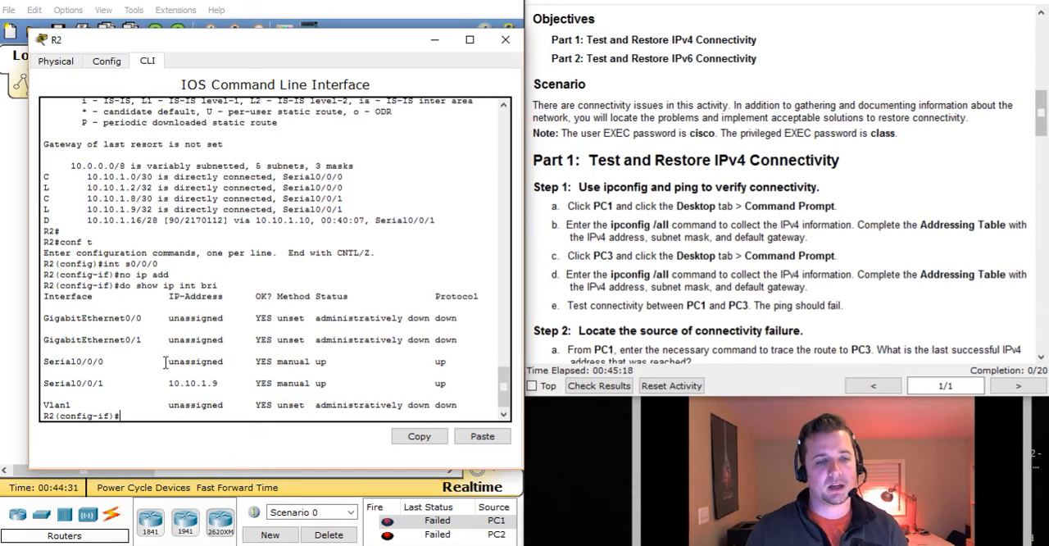
{"action": "left_click_drag", "start_coordinate": [165, 363], "coordinate": [308, 377]}
{"action": "left_click", "coordinate": [206, 415]}
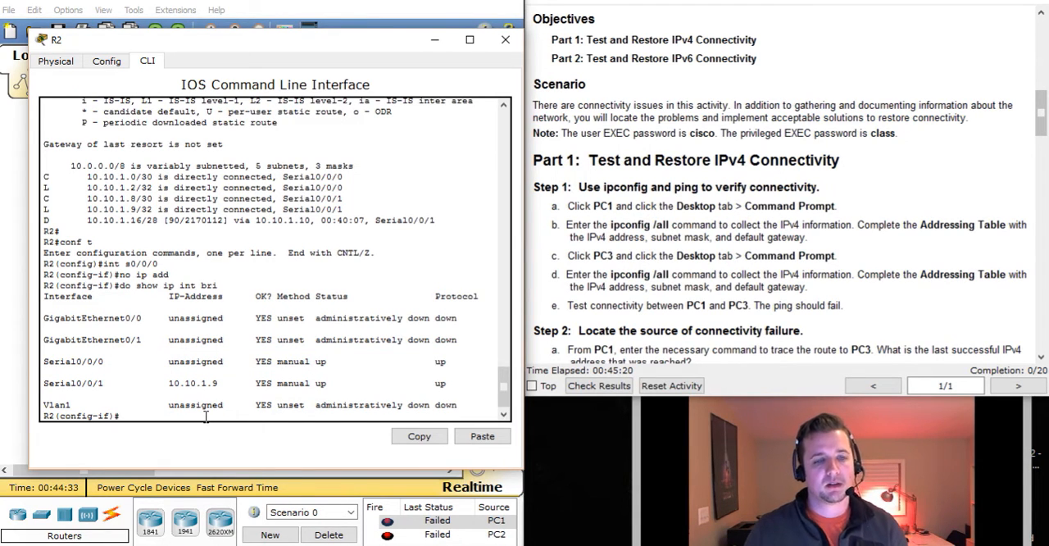
Look up R2's S0/0/0 address in the Addressing Table, assign 10.10.1.5 255.255.255.252 to the interface with ip add, and close R2
{"action": "type", "text": "ip add 10.10.1."}
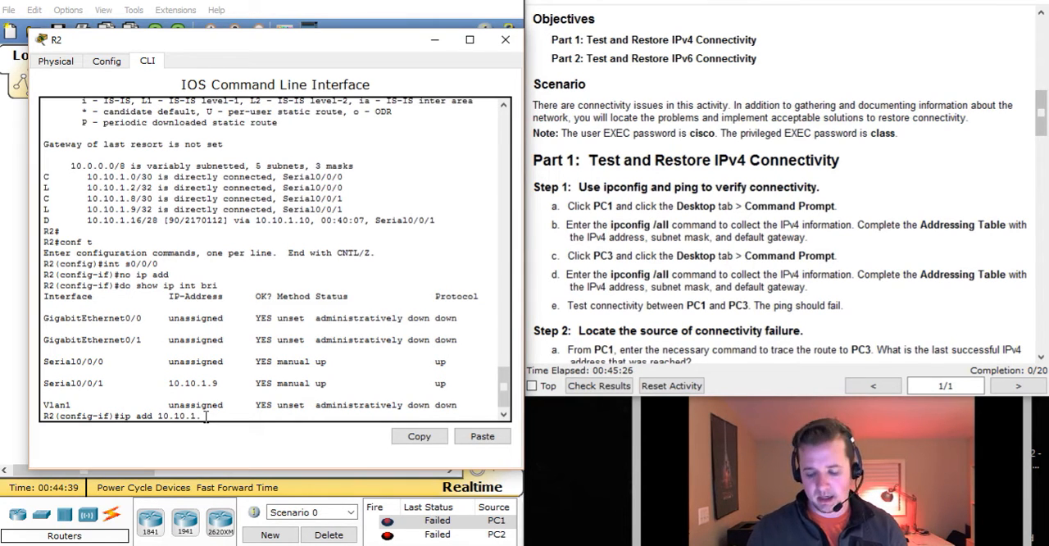
{"action": "left_click", "coordinate": [820, 211]}
{"action": "scroll", "coordinate": [820, 211], "scroll_direction": "up", "scroll_amount": 3}
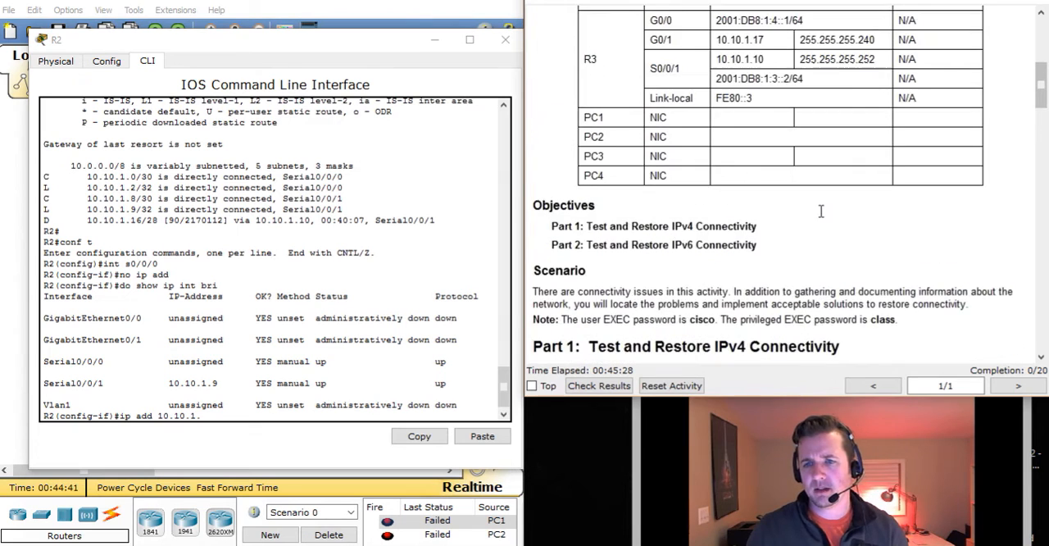
{"action": "scroll", "coordinate": [820, 211], "scroll_direction": "up", "scroll_amount": 3}
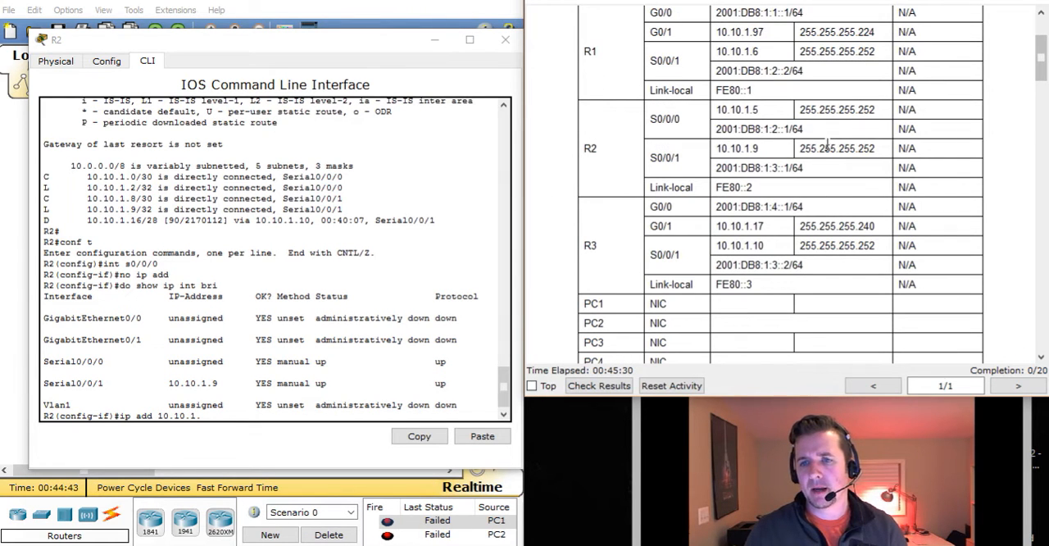
{"action": "left_click", "coordinate": [205, 415]}
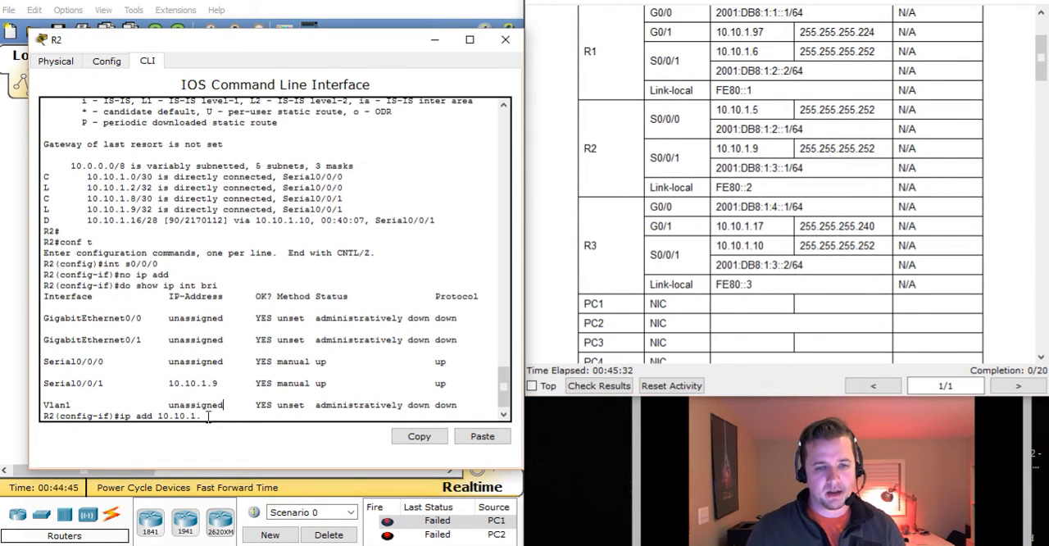
{"action": "type", "text": "5"}
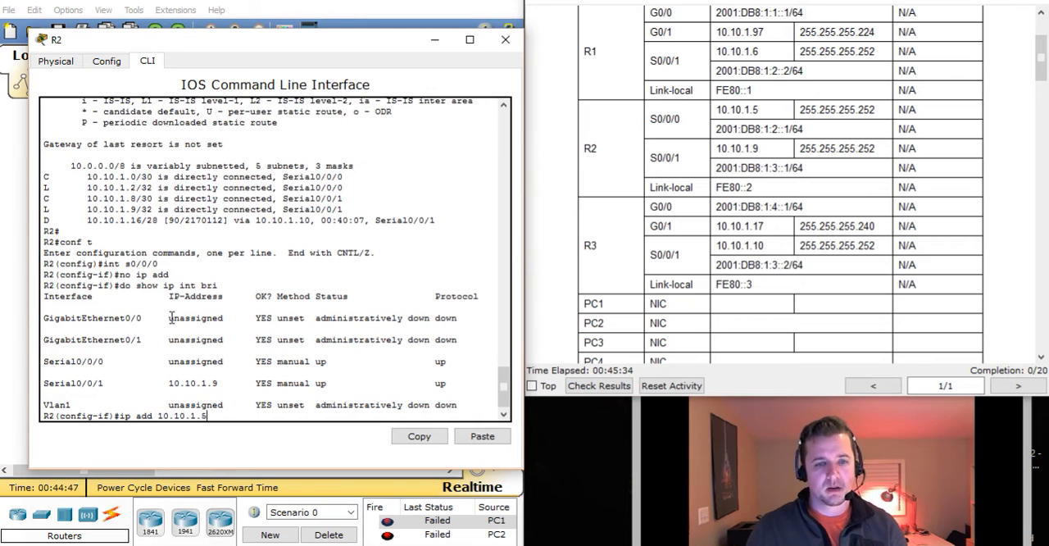
{"action": "type", "text": " 255.255.255.252"}
{"action": "key", "text": "Return"}
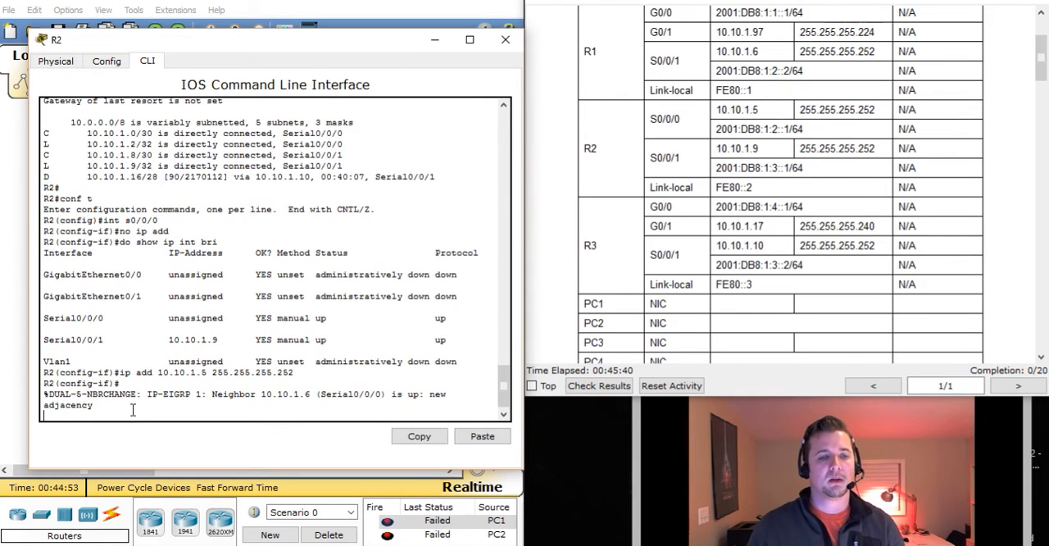
{"action": "left_click_drag", "start_coordinate": [50, 394], "coordinate": [193, 396]}
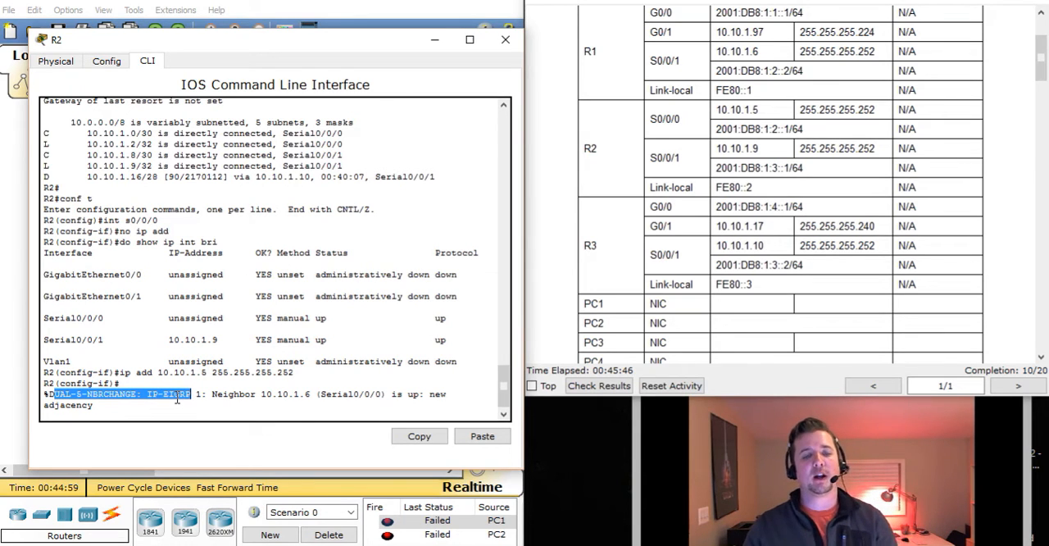
{"action": "left_click_drag", "start_coordinate": [223, 396], "coordinate": [301, 402]}
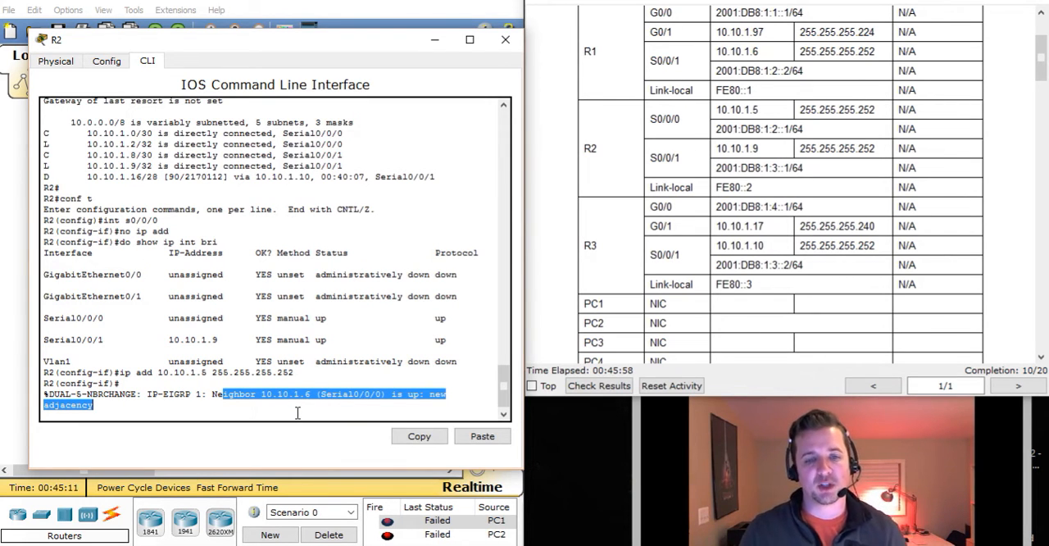
{"action": "left_click", "coordinate": [508, 39]}
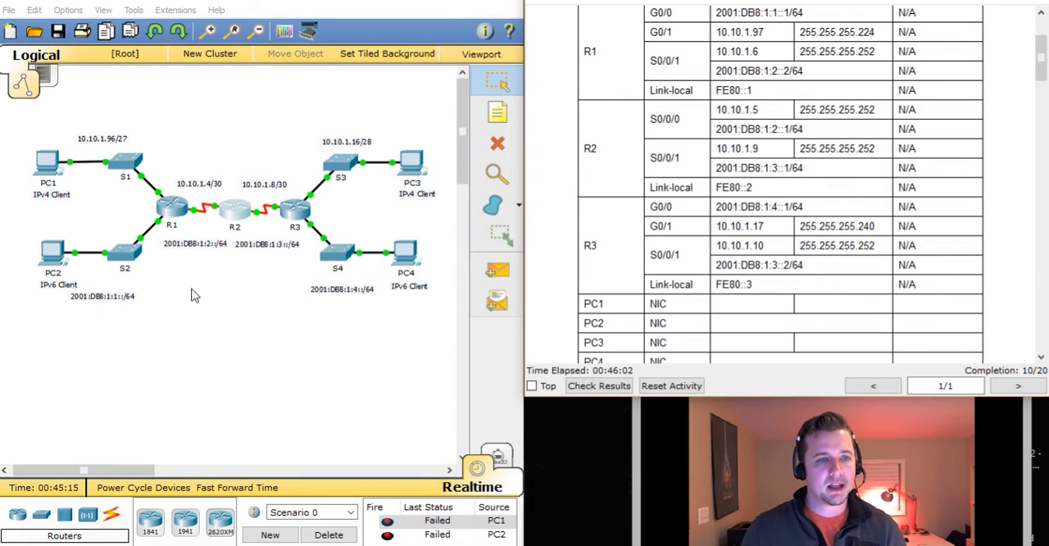
Trace the route from PC1 to PC3 with tracert 10.10.1.18 in PC1's Command Prompt, and close PC1
{"action": "left_click", "coordinate": [45, 167]}
{"action": "key", "text": "Up"}
{"action": "key", "text": "Down"}
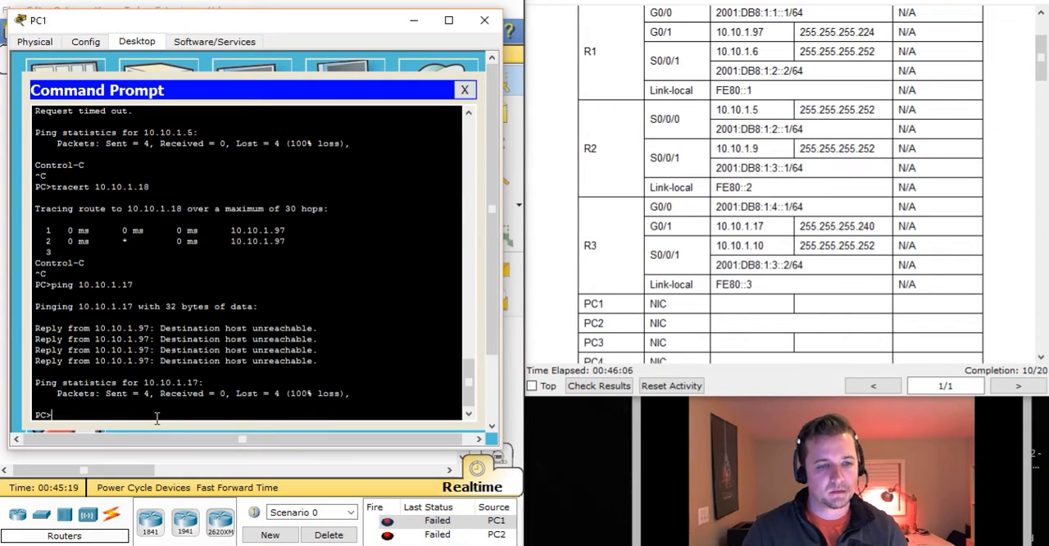
{"action": "key", "text": "Up"}
{"action": "key", "text": "Down"}
{"action": "key", "text": "Return"}
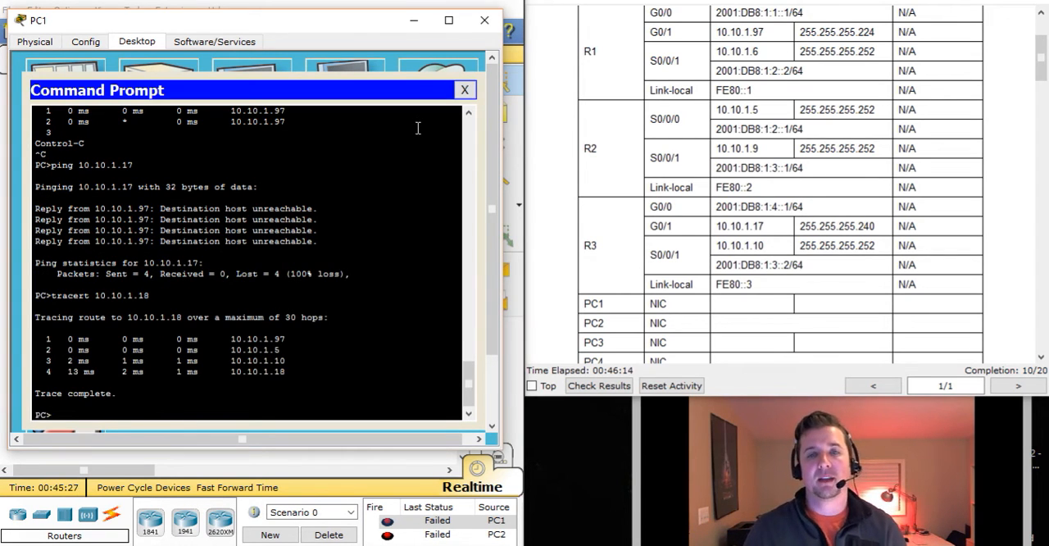
{"action": "left_click", "coordinate": [464, 89]}
{"action": "left_click", "coordinate": [484, 25]}
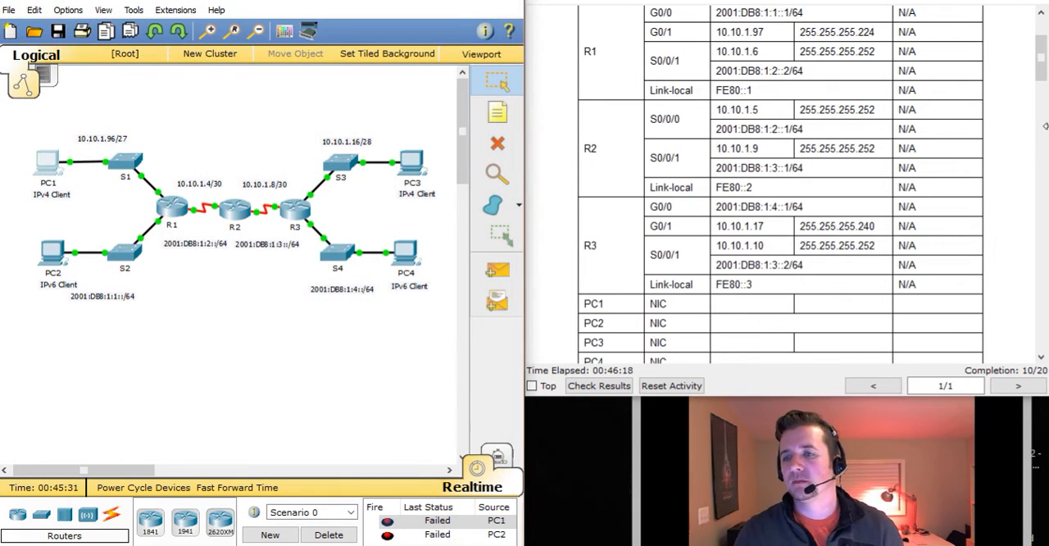
Follow Step 5 of the instructions by tracing the route from PC3 to PC1 with tracert 10.10.1.98, and close PC3
{"action": "scroll", "coordinate": [1010, 146], "scroll_direction": "down", "scroll_amount": 20}
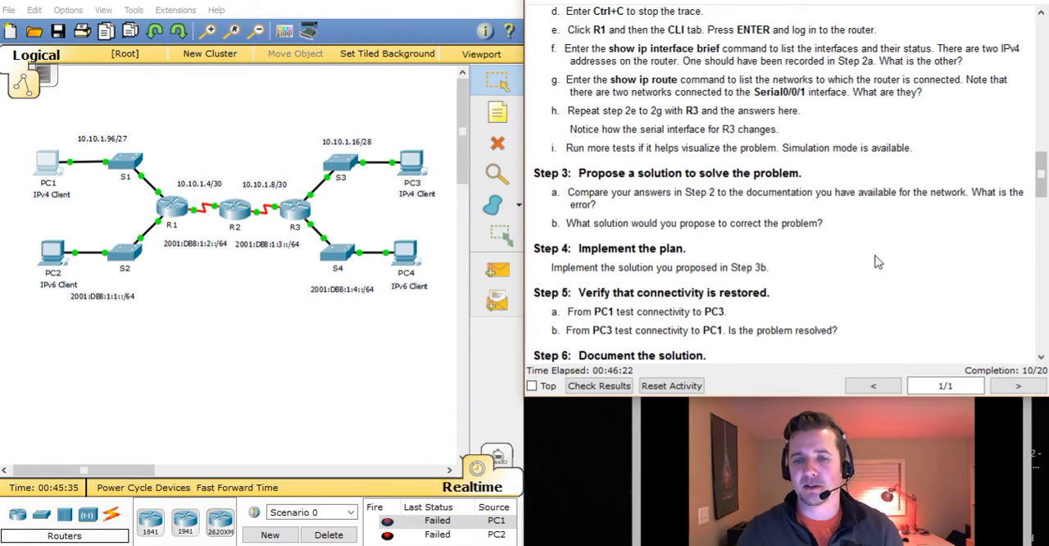
{"action": "left_click_drag", "start_coordinate": [551, 268], "coordinate": [732, 275]}
{"action": "left_click", "coordinate": [836, 292]}
{"action": "scroll", "coordinate": [853, 294], "scroll_direction": "down", "scroll_amount": 1}
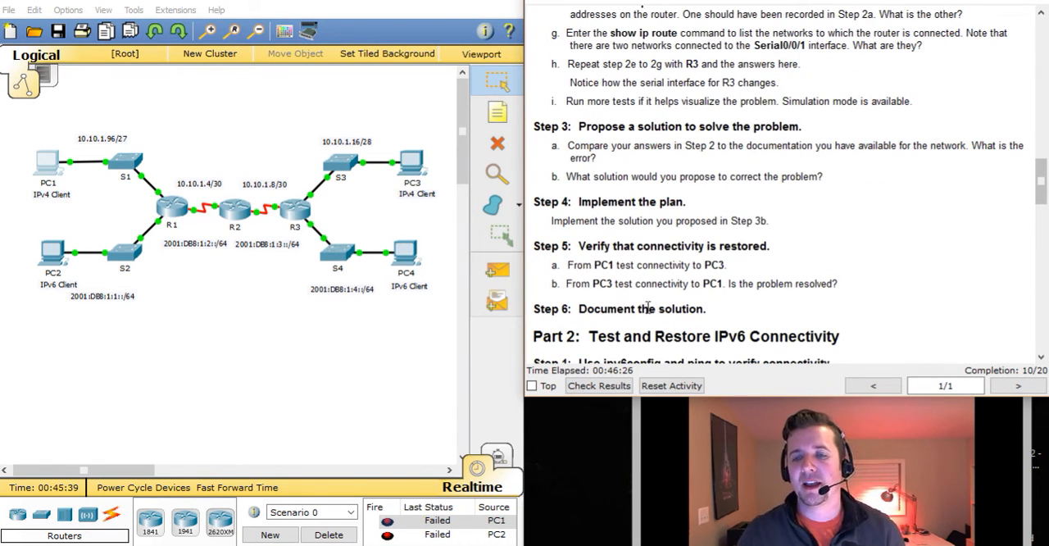
{"action": "left_click", "coordinate": [409, 160]}
{"action": "left_click_drag", "start_coordinate": [547, 82], "coordinate": [265, 57]}
{"action": "left_click", "coordinate": [328, 113]}
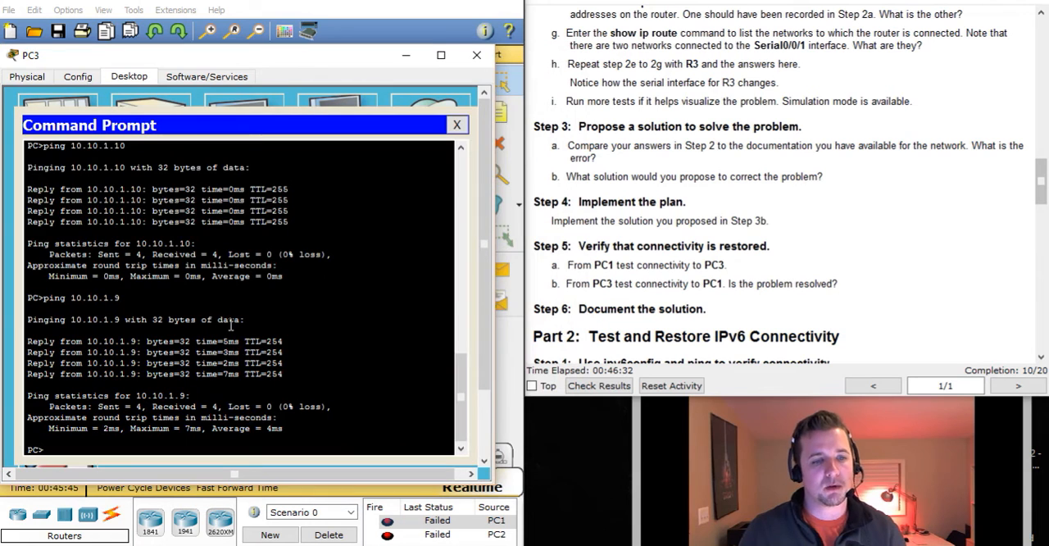
{"action": "type", "text": "tracert 10.10.1.98"}
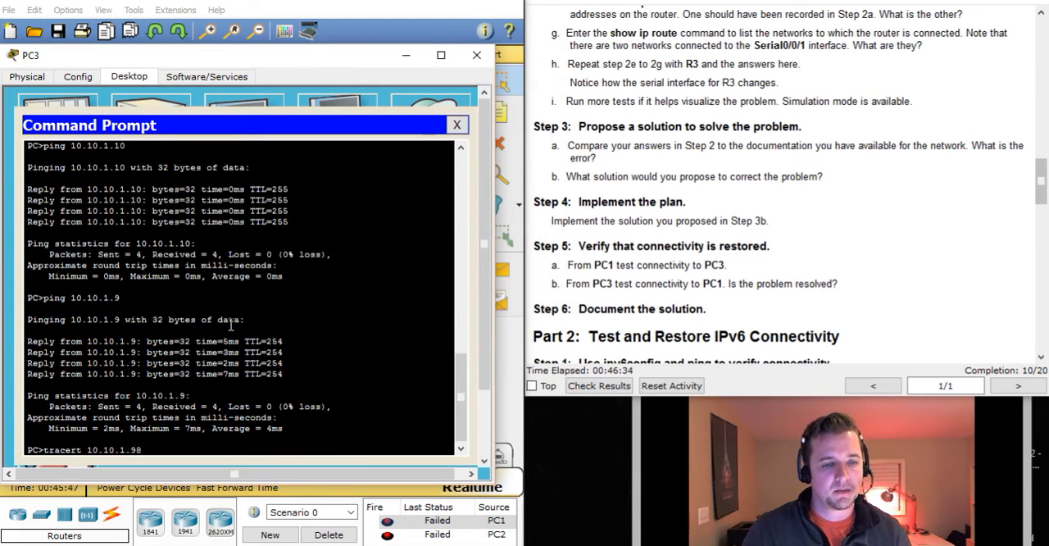
{"action": "key", "text": "Return"}
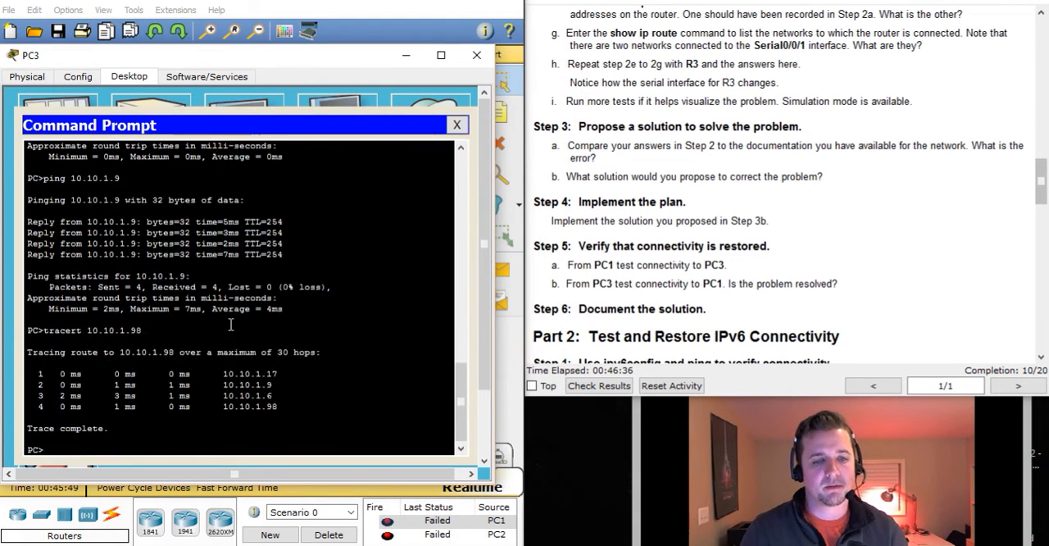
{"action": "left_click", "coordinate": [456, 124]}
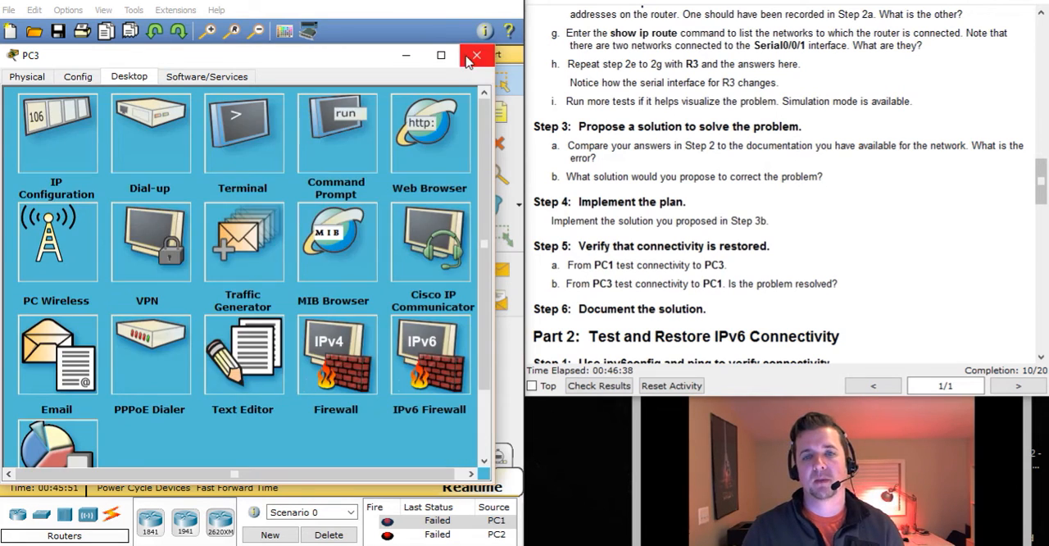
{"action": "left_click", "coordinate": [476, 56]}
Read Part 2, Step 1 of the instructions and list PC2's IPv6 settings with ipv6config /all in its Command Prompt
{"action": "scroll", "coordinate": [964, 213], "scroll_direction": "down", "scroll_amount": 2}
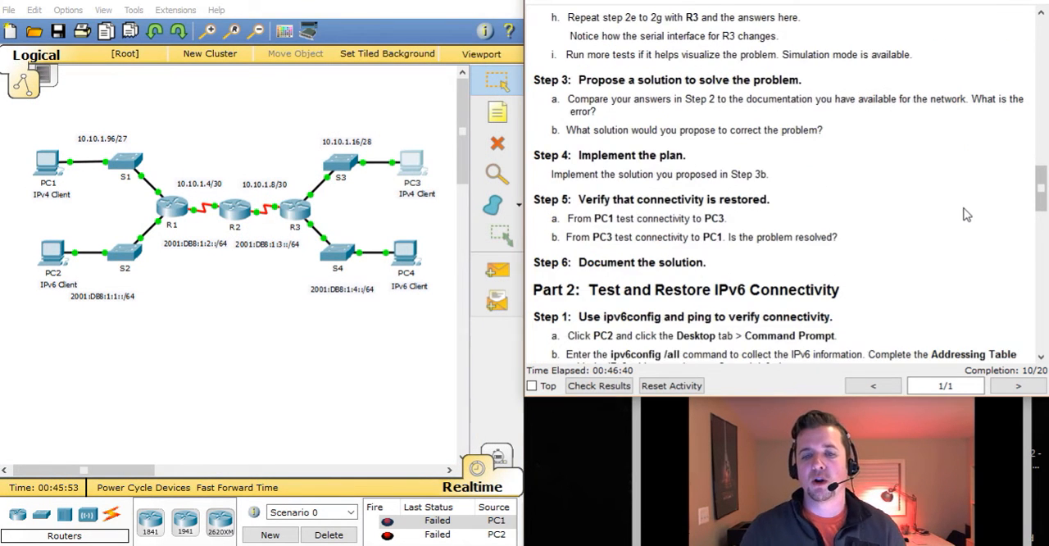
{"action": "scroll", "coordinate": [964, 214], "scroll_direction": "down", "scroll_amount": 1}
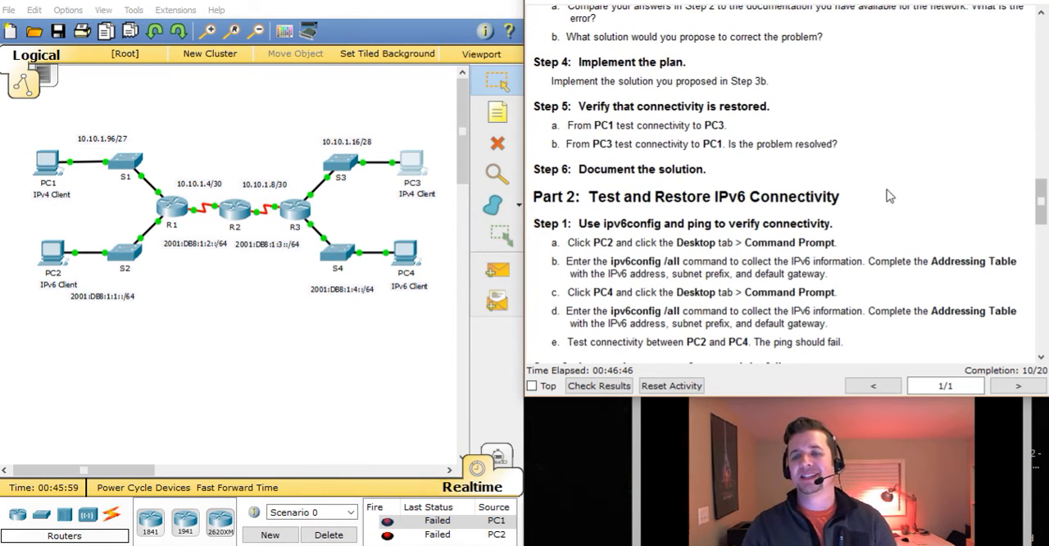
{"action": "scroll", "coordinate": [893, 196], "scroll_direction": "down", "scroll_amount": 1}
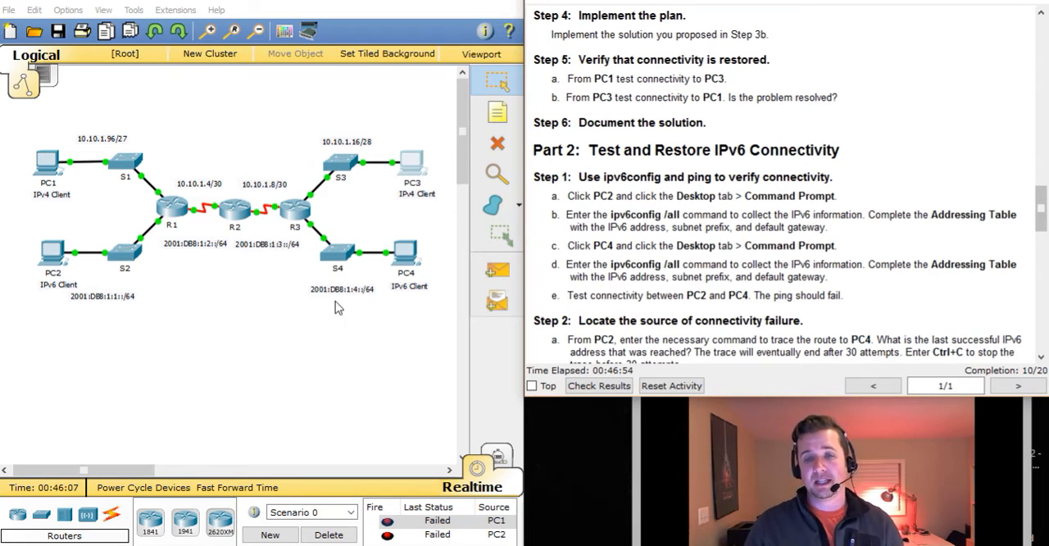
{"action": "left_click", "coordinate": [48, 261]}
{"action": "left_click_drag", "start_coordinate": [433, 82], "coordinate": [135, 42]}
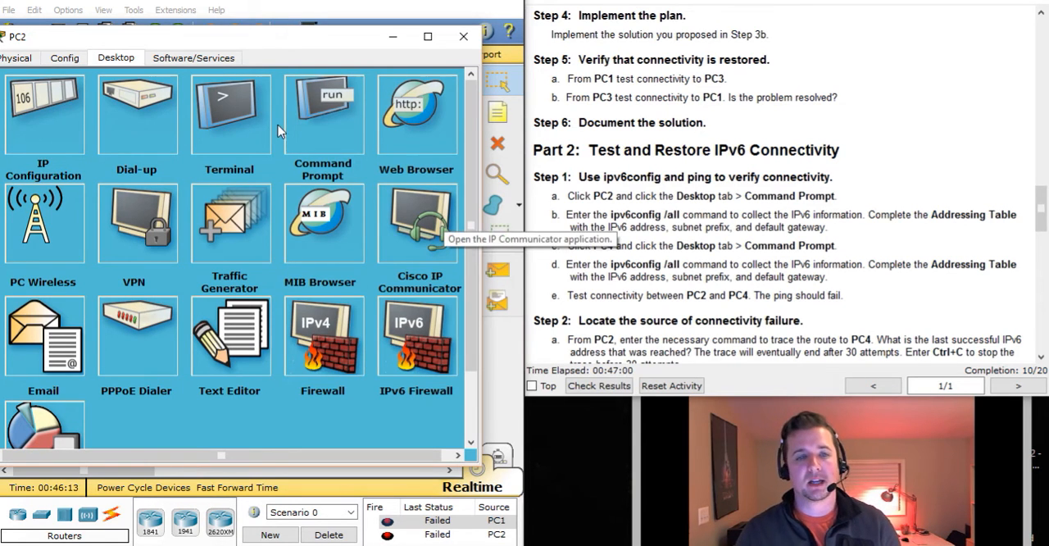
{"action": "left_click", "coordinate": [317, 115]}
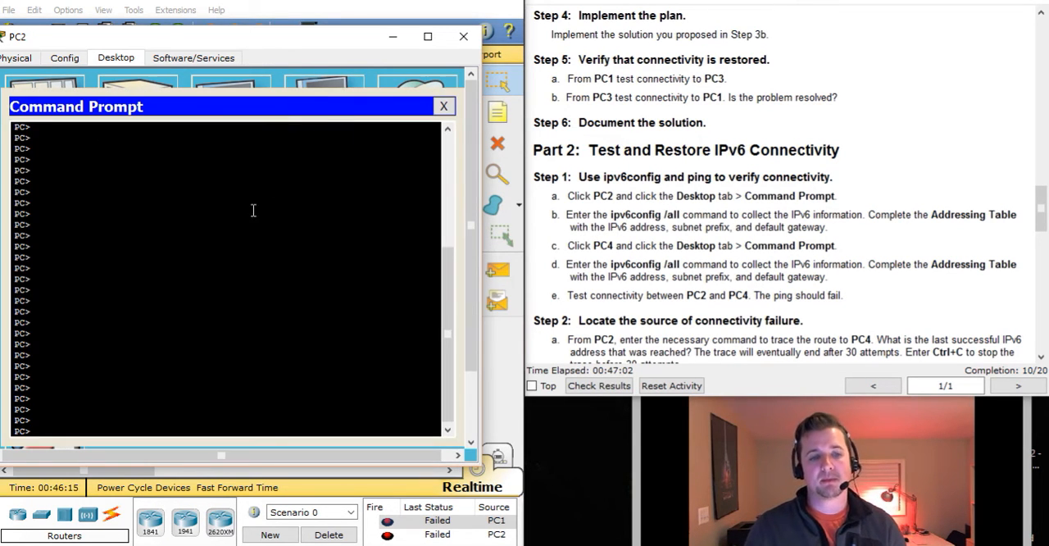
{"action": "type", "text": "ipcon"}
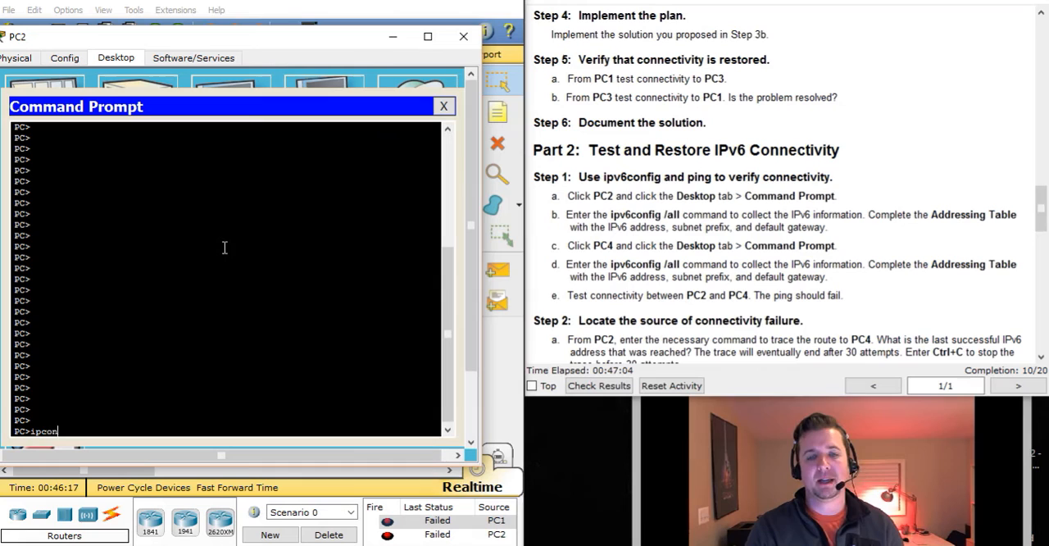
{"action": "key", "text": "BackSpace"}
{"action": "key", "text": "BackSpace"}
{"action": "key", "text": "BackSpace"}
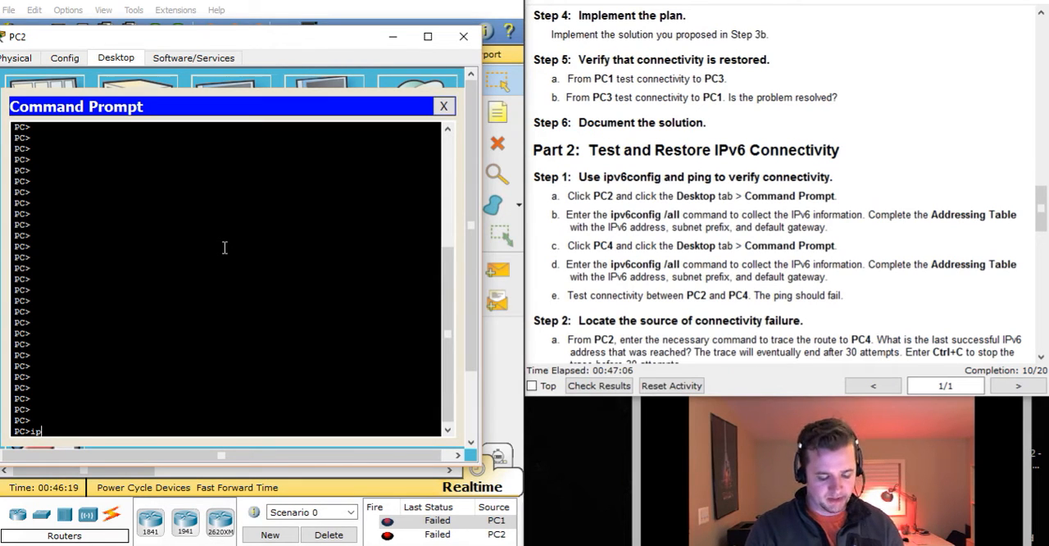
{"action": "type", "text": "v6config /al"}
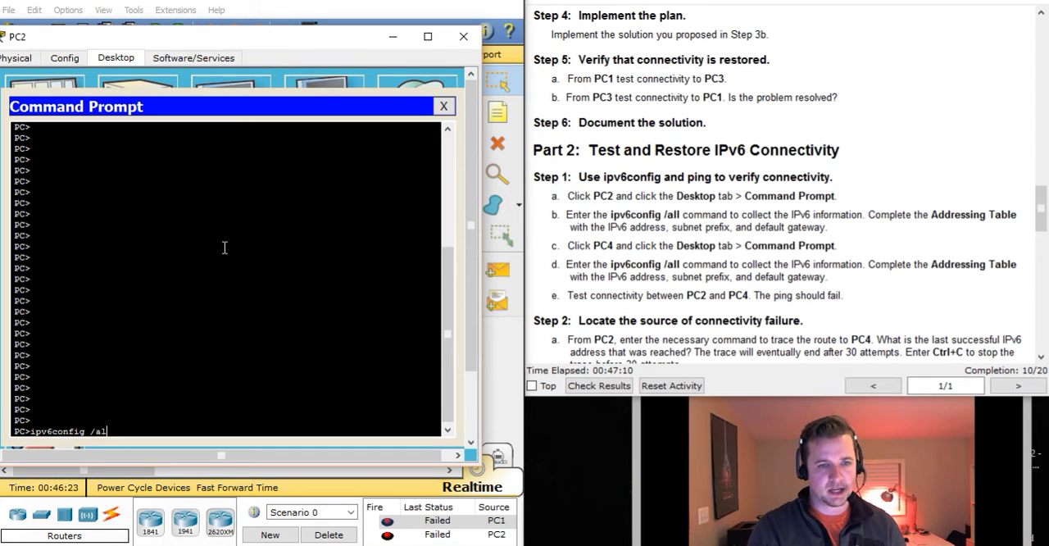
{"action": "type", "text": "l"}
{"action": "key", "text": "Return"}
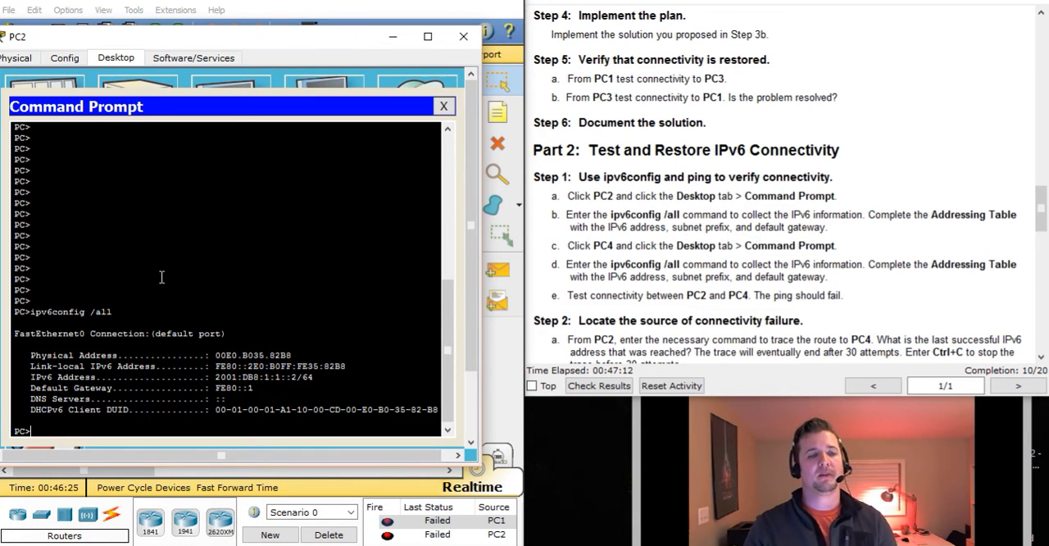
{"action": "left_click_drag", "start_coordinate": [40, 312], "coordinate": [85, 313]}
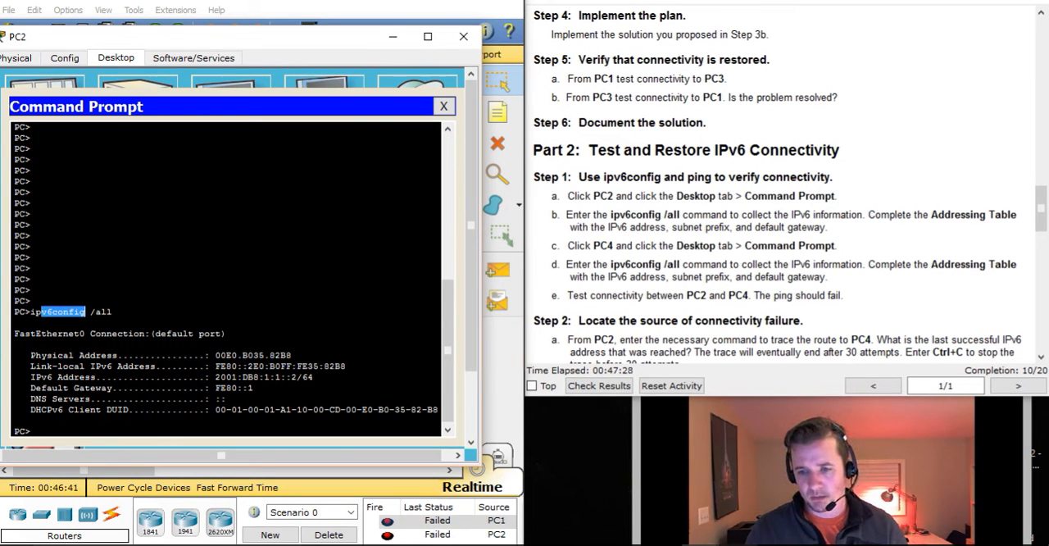
Switch to the PDF worksheet and enter 2001:db8:1:1::2/64 as PC2's IPv6 address in the Addressing Table
{"action": "key", "text": "alt+Tab"}
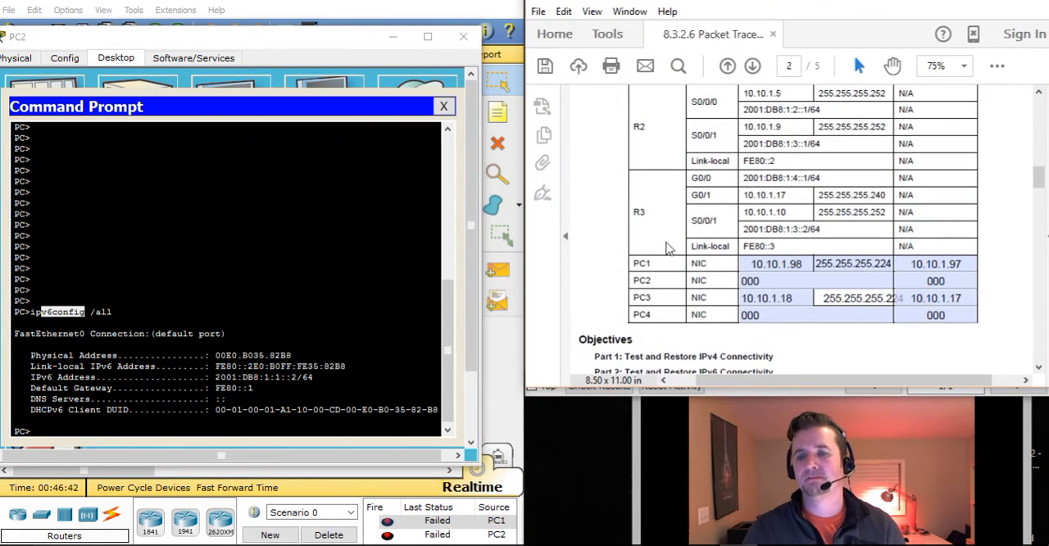
{"action": "left_click", "coordinate": [768, 280]}
{"action": "left_click_drag", "start_coordinate": [768, 280], "coordinate": [740, 280]}
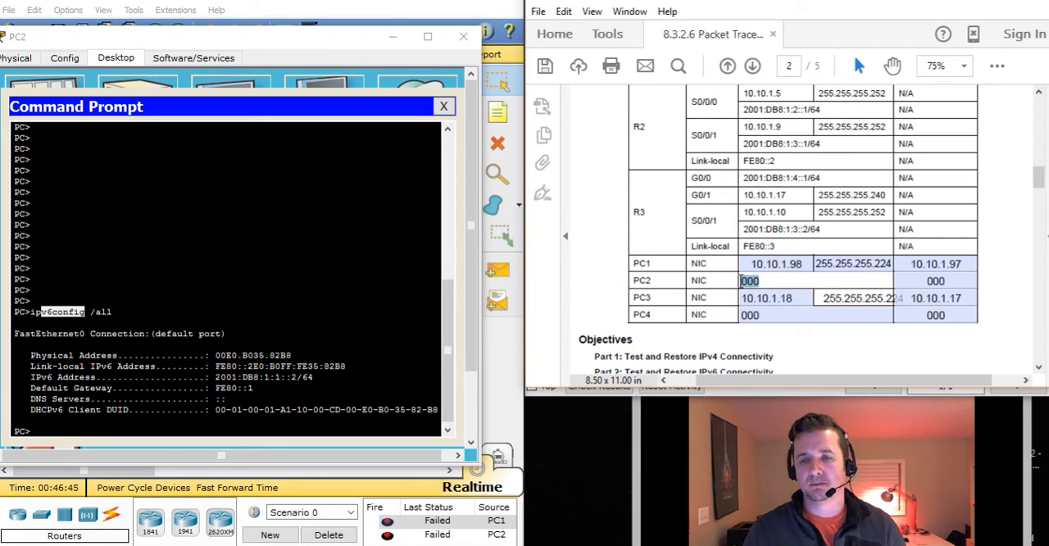
{"action": "key", "text": "BackSpace"}
{"action": "type", "text": "20"}
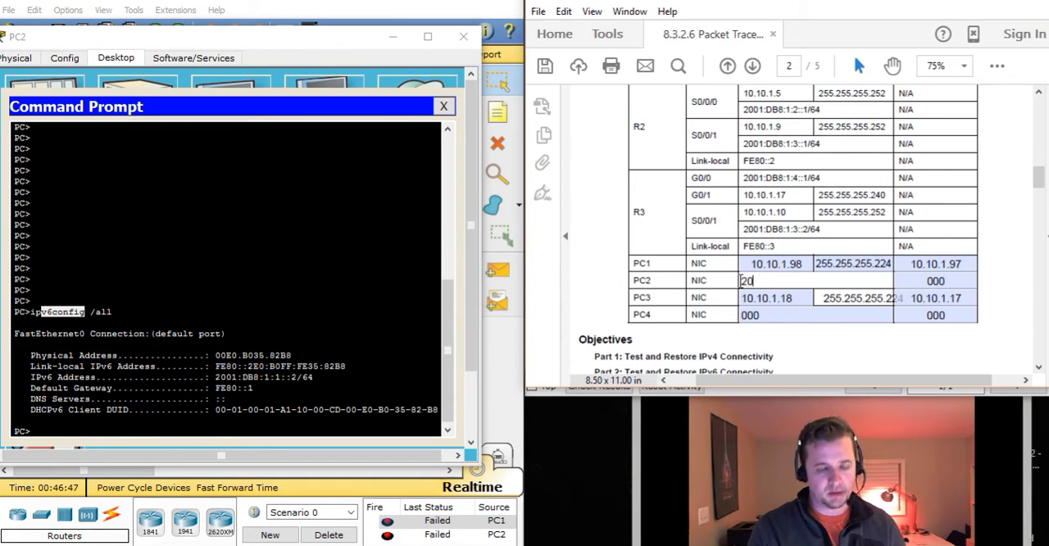
{"action": "type", "text": "01:db8:"}
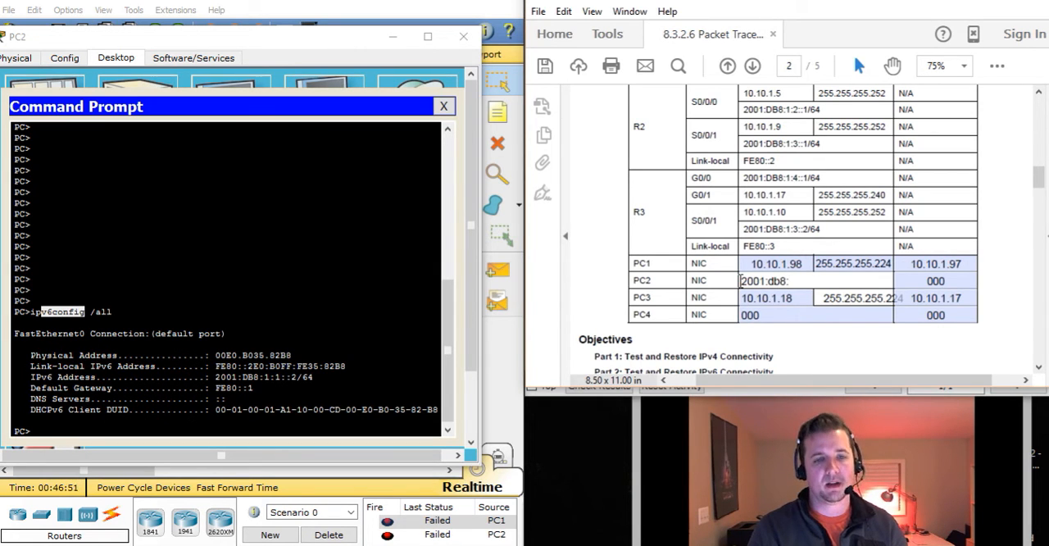
{"action": "type", "text": "1:1::2/"}
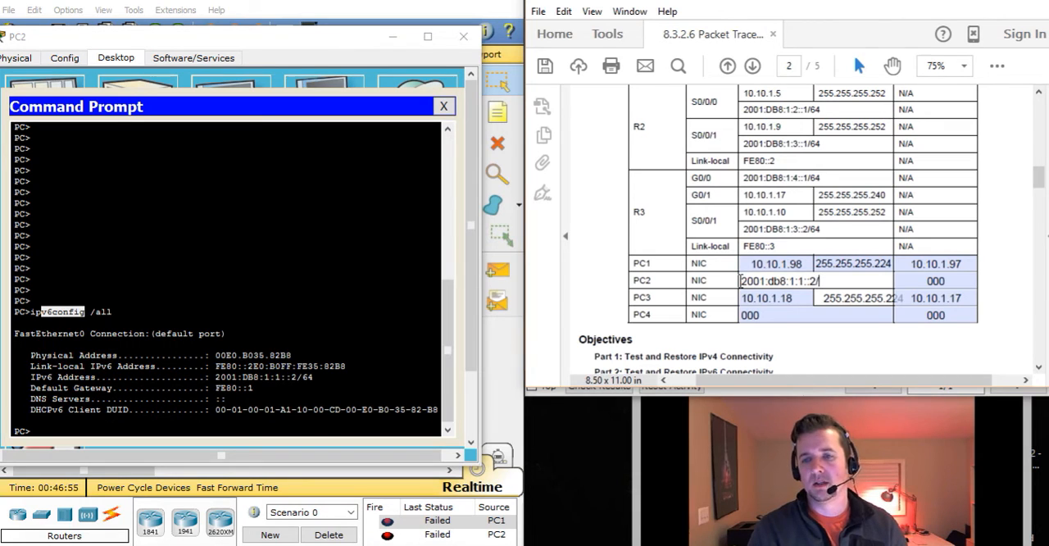
{"action": "type", "text": "64"}
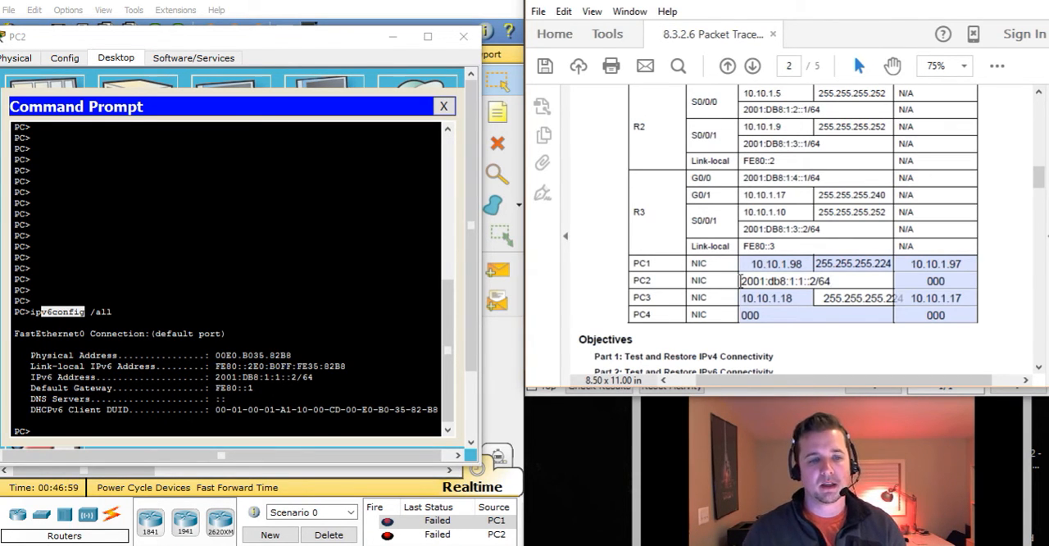
Enter Fe80::1 as PC2's default gateway in the Addressing Table, and close PC2's Command Prompt and device window
{"action": "left_click", "coordinate": [947, 280]}
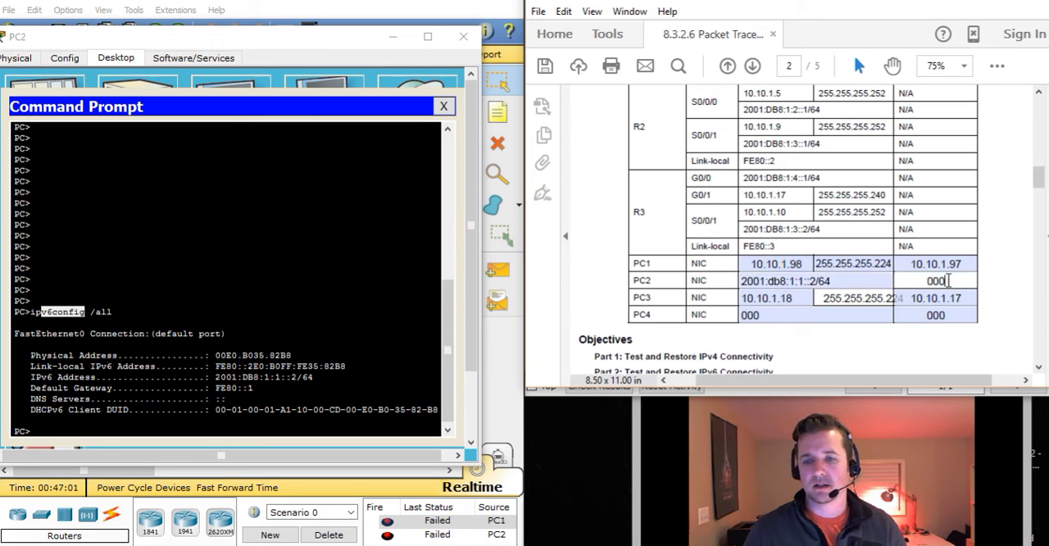
{"action": "key", "text": "BackSpace"}
{"action": "key", "text": "BackSpace"}
{"action": "key", "text": "BackSpace"}
{"action": "type", "text": "Fe80:"}
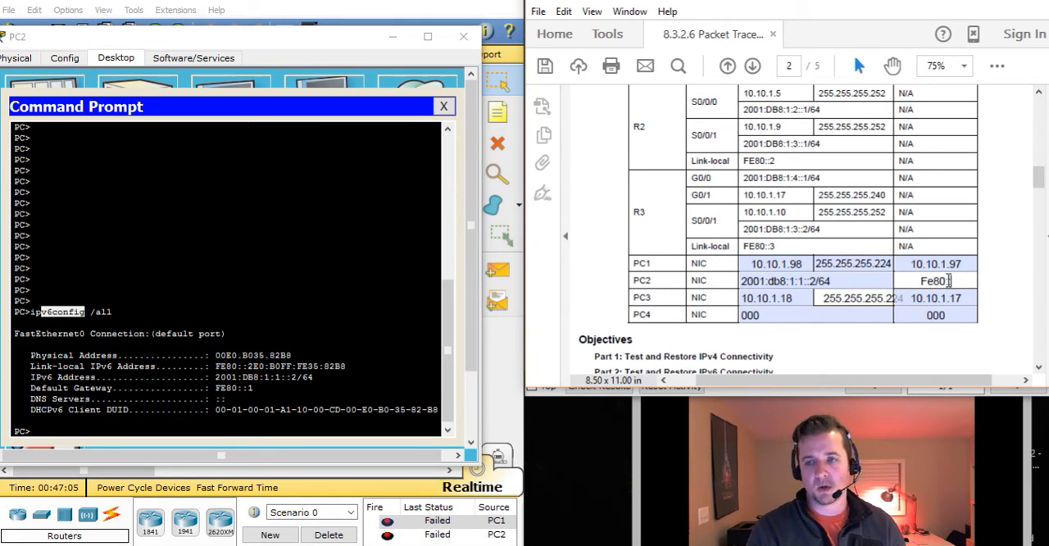
{"action": "type", "text": ":1"}
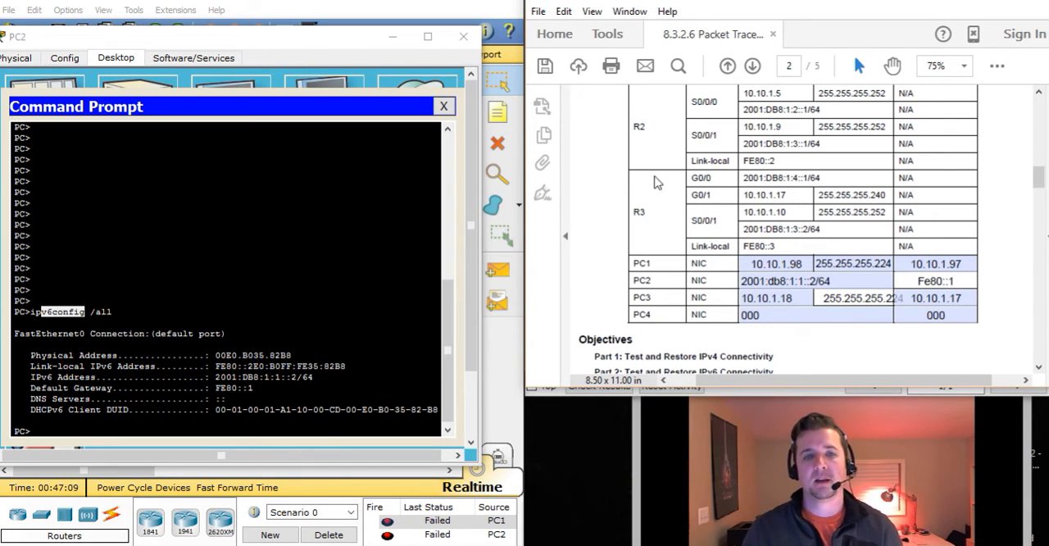
{"action": "left_click", "coordinate": [444, 106]}
{"action": "left_click", "coordinate": [462, 41]}
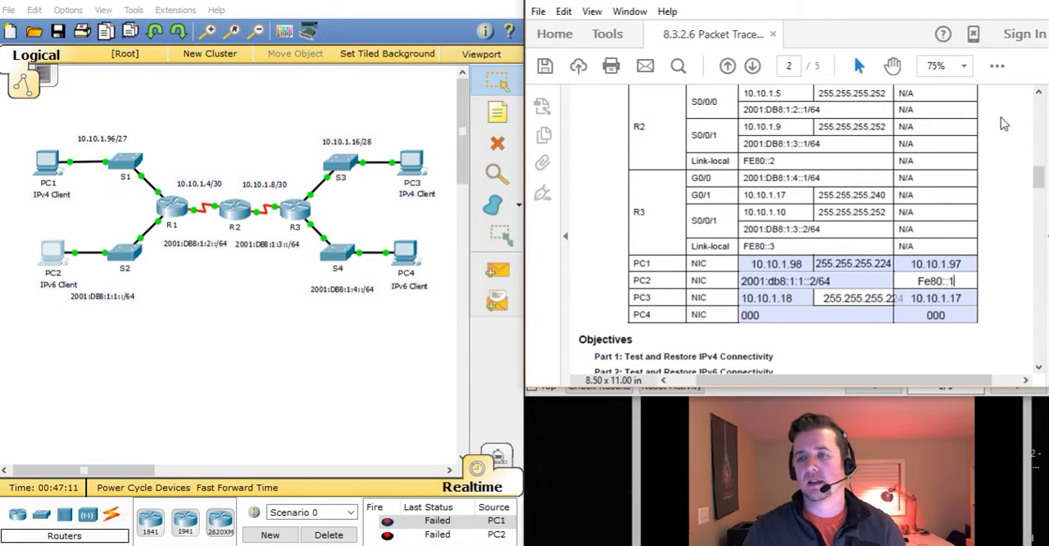
Return to the activity instructions and list PC4's IPv6 settings with ipv6config /all in its Command Prompt
{"action": "mouse_move", "coordinate": [1042, 178]}
{"action": "left_mouse_down"}
{"action": "mouse_move", "coordinate": [1041, 208]}
{"action": "mouse_move", "coordinate": [1041, 177]}
{"action": "left_mouse_up"}
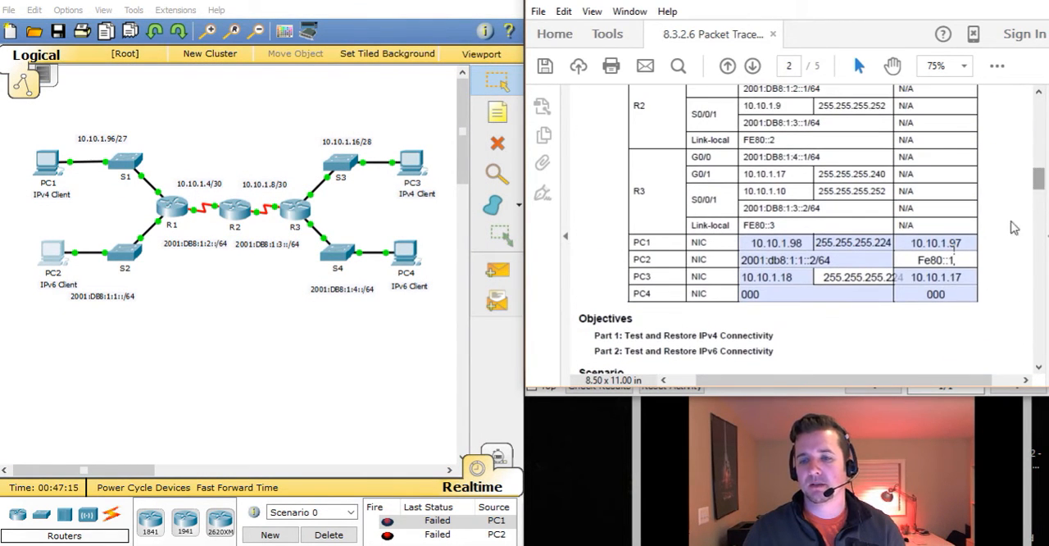
{"action": "left_click", "coordinate": [807, 390]}
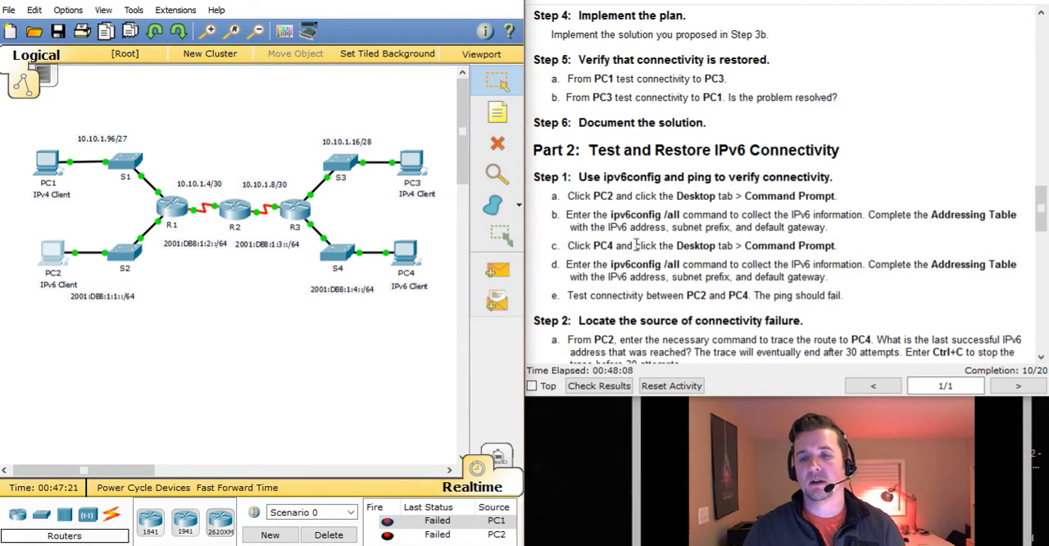
{"action": "left_click", "coordinate": [410, 264]}
{"action": "left_click_drag", "start_coordinate": [472, 82], "coordinate": [233, 32]}
{"action": "left_click", "coordinate": [352, 116]}
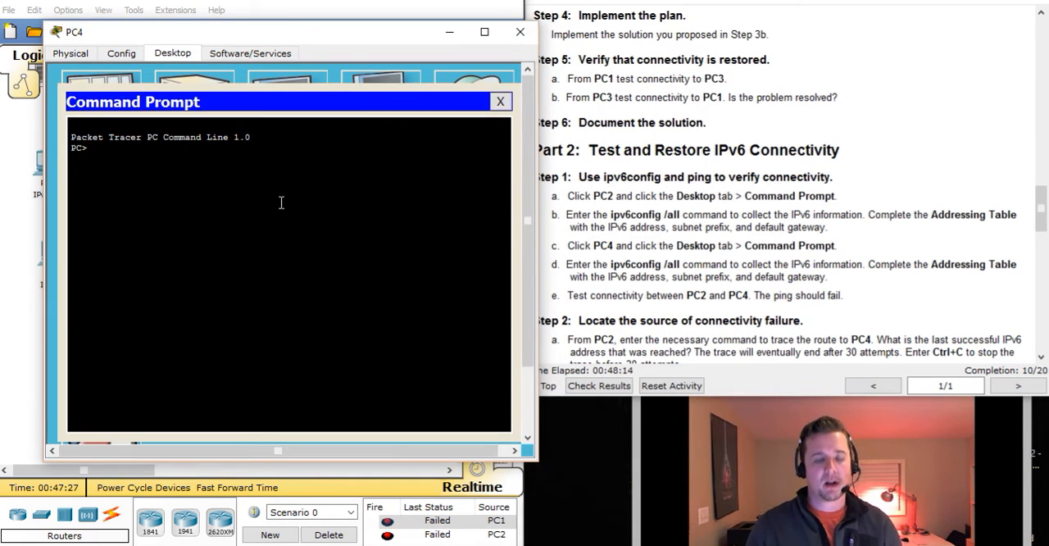
{"action": "type", "text": "ip"}
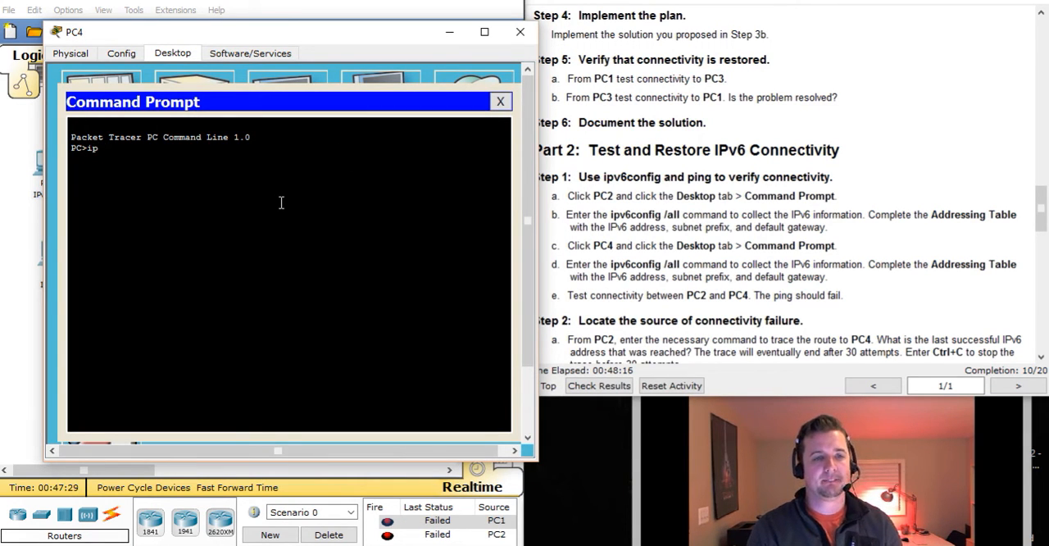
{"action": "type", "text": "co6config"}
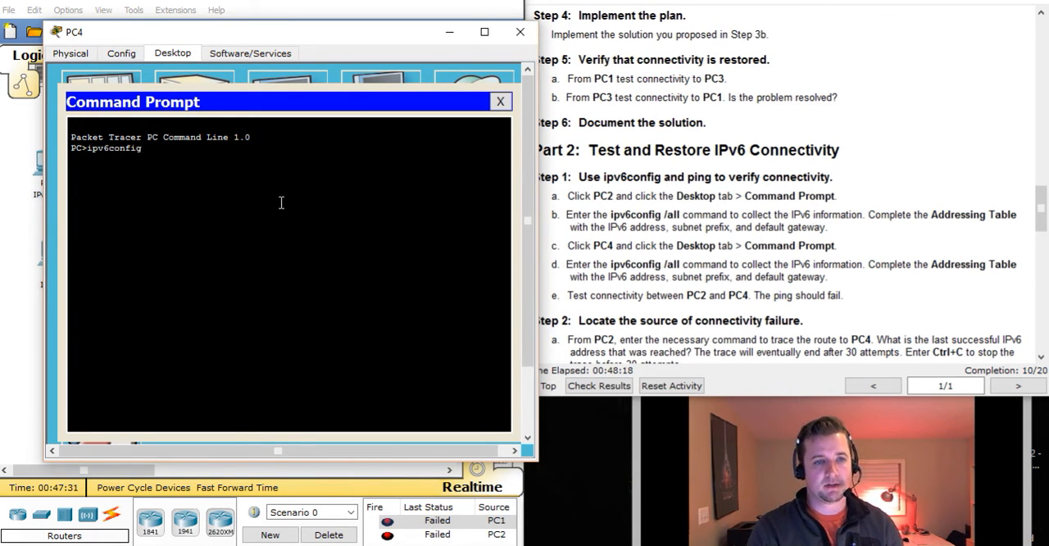
{"action": "type", "text": " /all"}
{"action": "key", "text": "Return"}
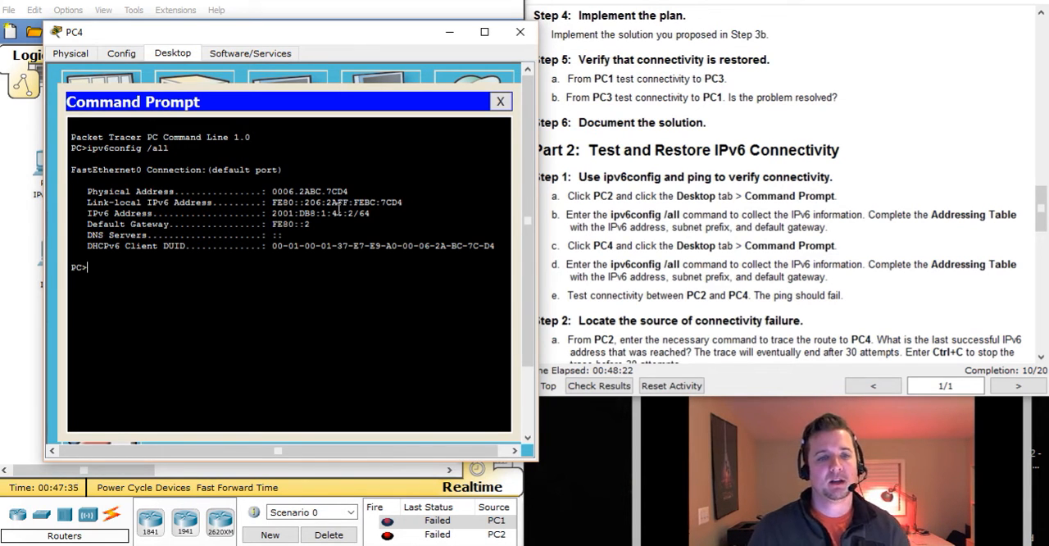
{"action": "mouse_move", "coordinate": [346, 182]}
{"action": "left_mouse_down"}
{"action": "mouse_move", "coordinate": [311, 192]}
{"action": "mouse_move", "coordinate": [351, 190]}
{"action": "left_mouse_up"}
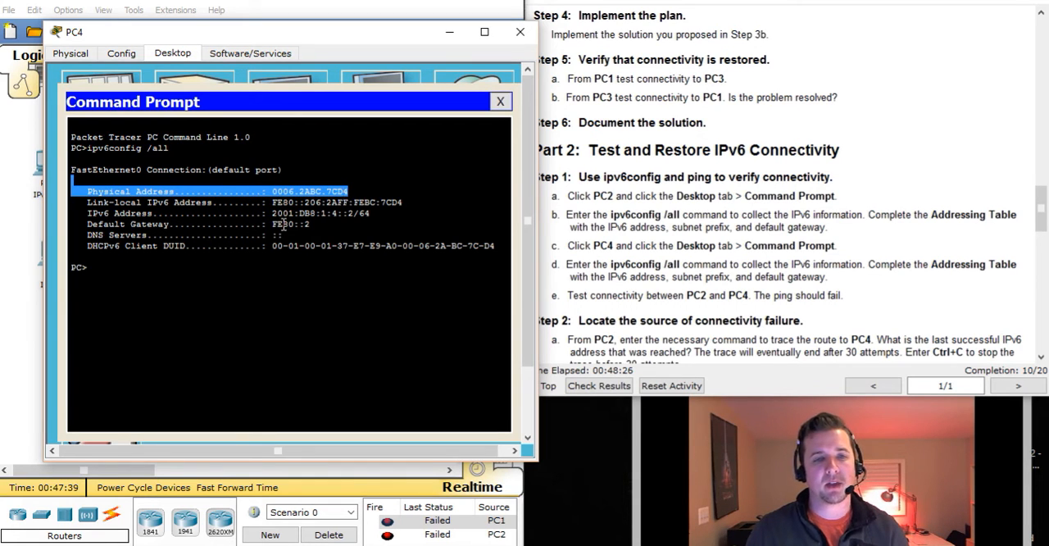
{"action": "left_click", "coordinate": [284, 204]}
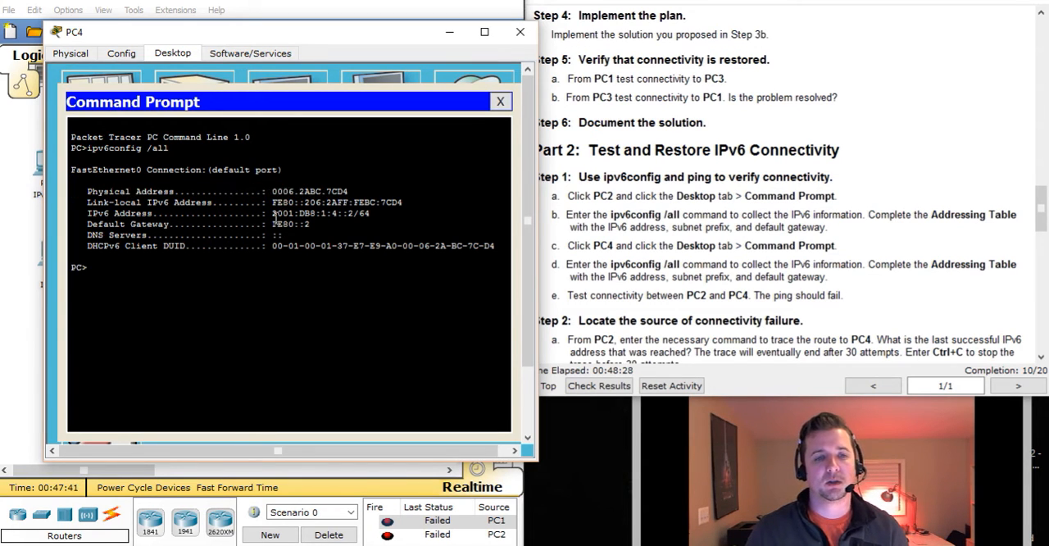
{"action": "left_click_drag", "start_coordinate": [275, 215], "coordinate": [383, 225]}
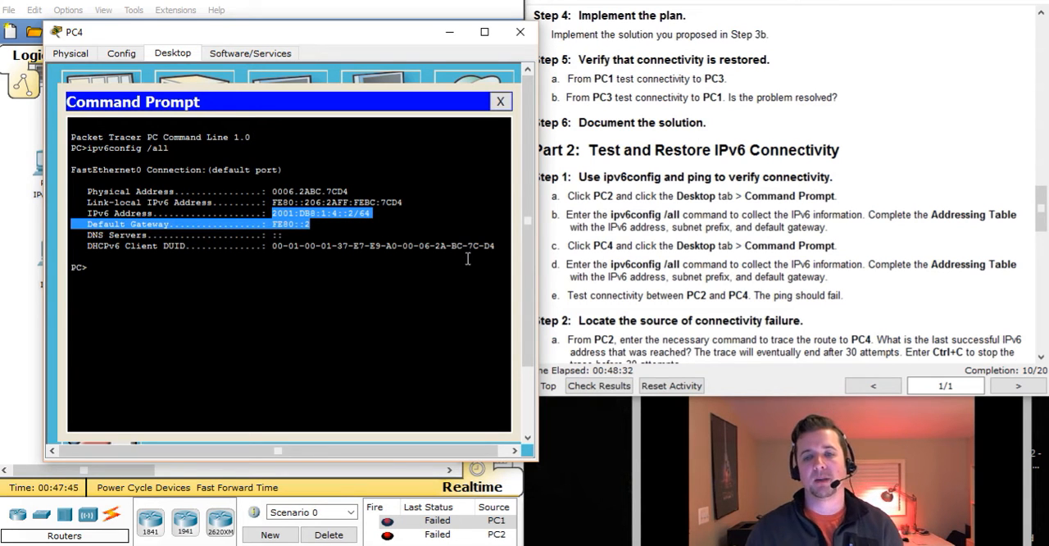
Switch to the PDF worksheet and enter 2001:db8:1:4::2/64 as PC4's IPv6 address in the Addressing Table
{"action": "left_click", "coordinate": [410, 545]}
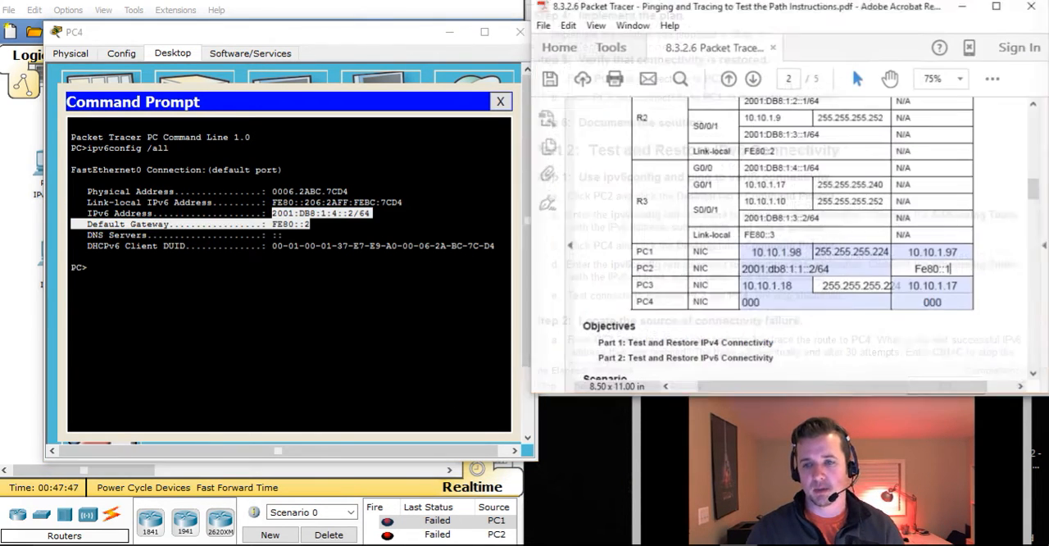
{"action": "left_click", "coordinate": [764, 294]}
{"action": "key", "text": "BackSpace"}
{"action": "key", "text": "BackSpace"}
{"action": "key", "text": "BackSpace"}
{"action": "type", "text": "2001:db8:1:4::"}
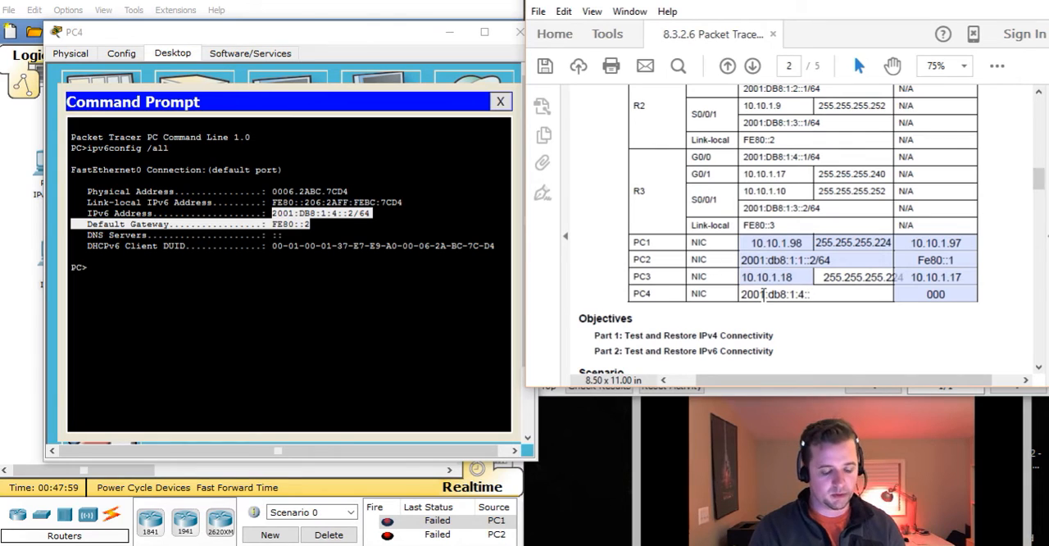
{"action": "type", "text": "/64"}
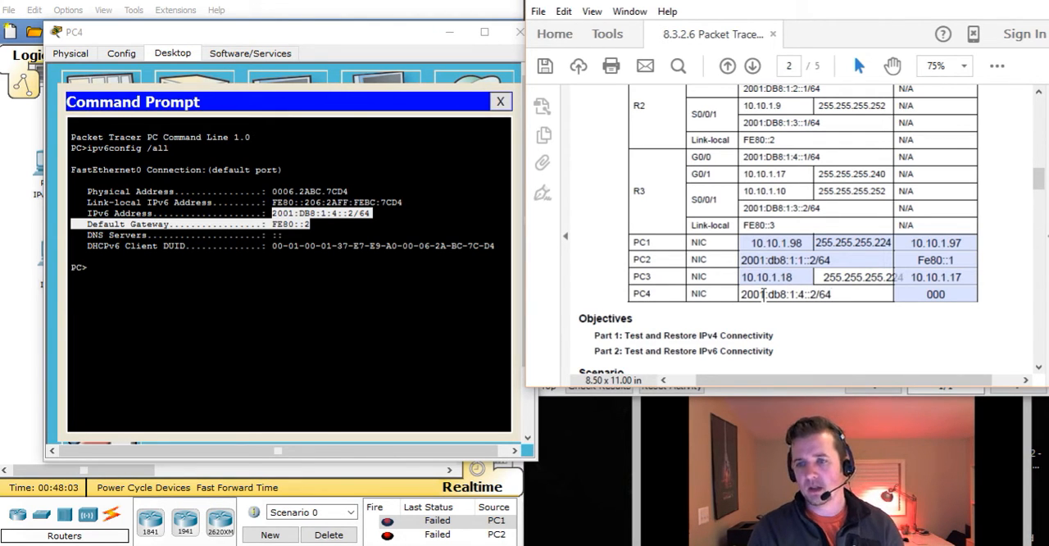
Enter Fe80::2 as PC4's default gateway in the Addressing Table, and close PC4's Command Prompt and device window
{"action": "left_click", "coordinate": [943, 294]}
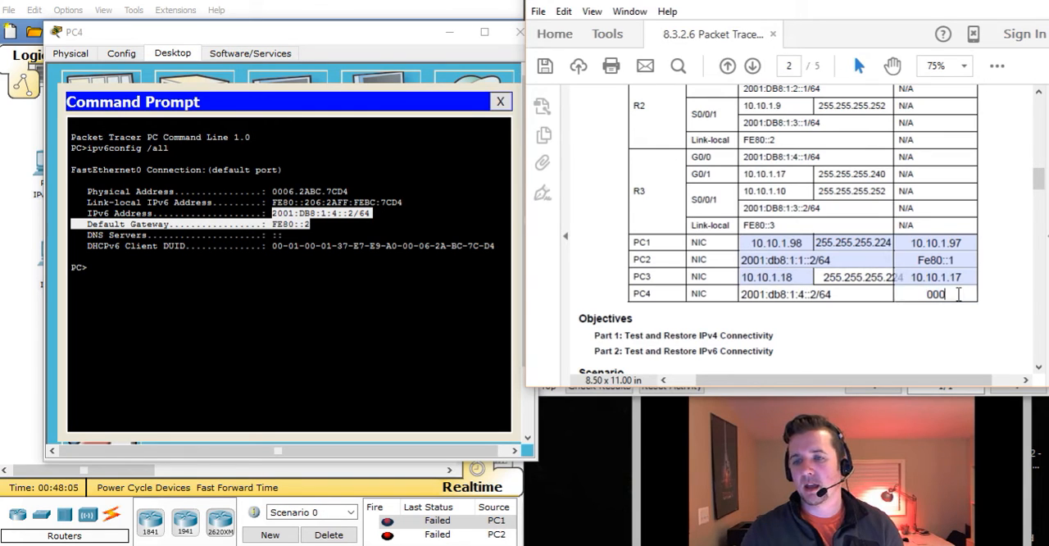
{"action": "left_click_drag", "start_coordinate": [942, 294], "coordinate": [925, 294]}
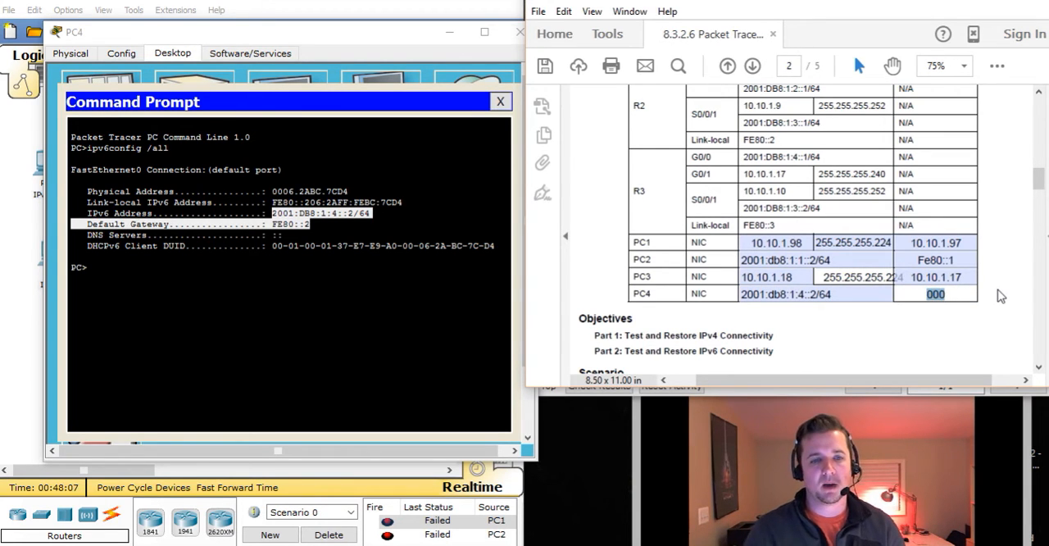
{"action": "type", "text": "Fe"}
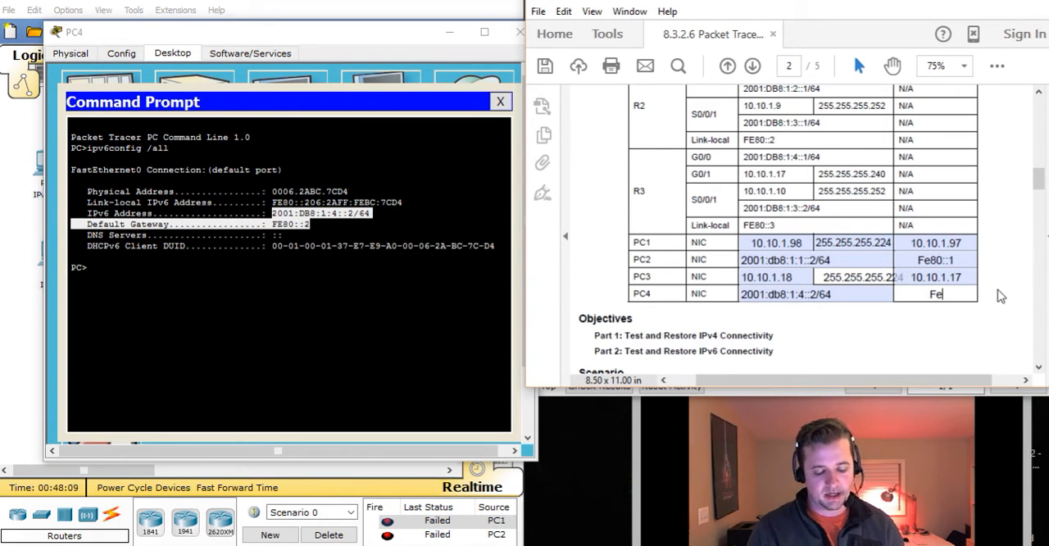
{"action": "type", "text": "80::2"}
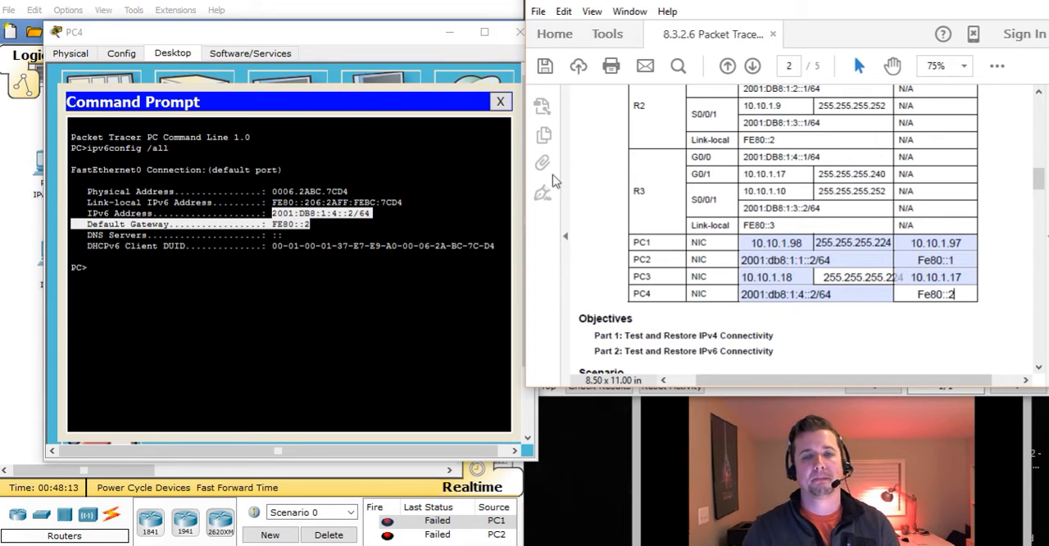
{"action": "left_click", "coordinate": [500, 101]}
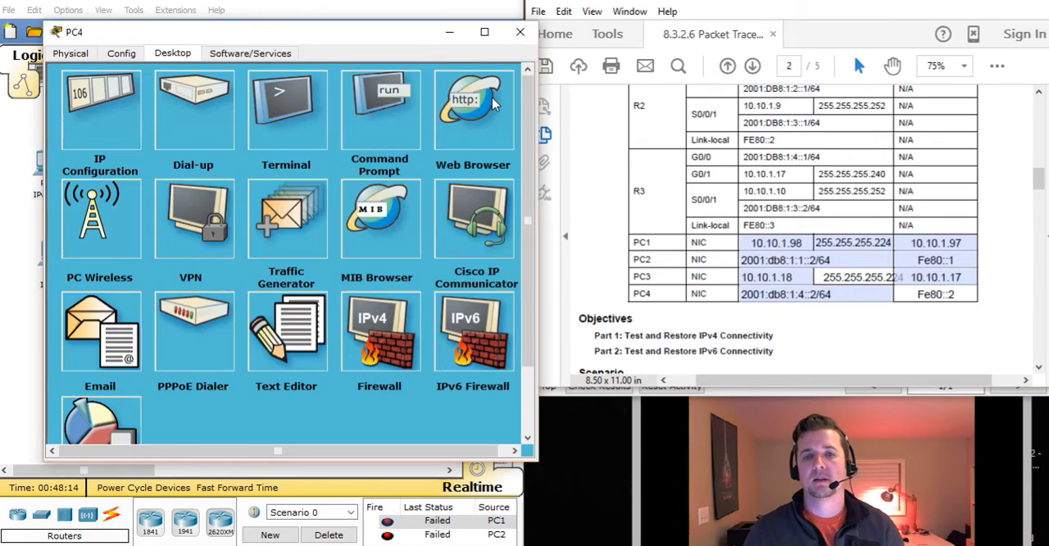
{"action": "left_click", "coordinate": [518, 34]}
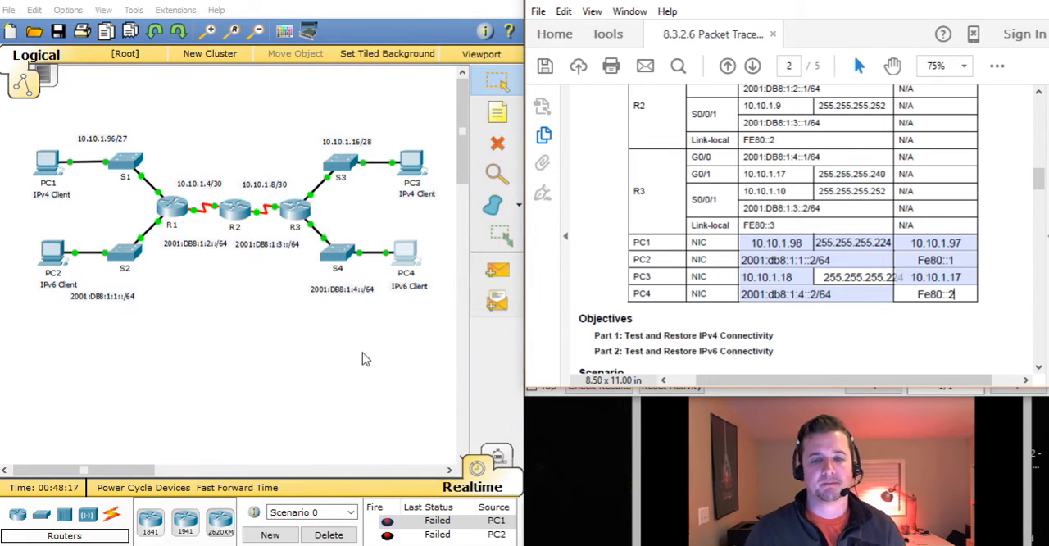
{"action": "left_click", "coordinate": [1007, 281]}
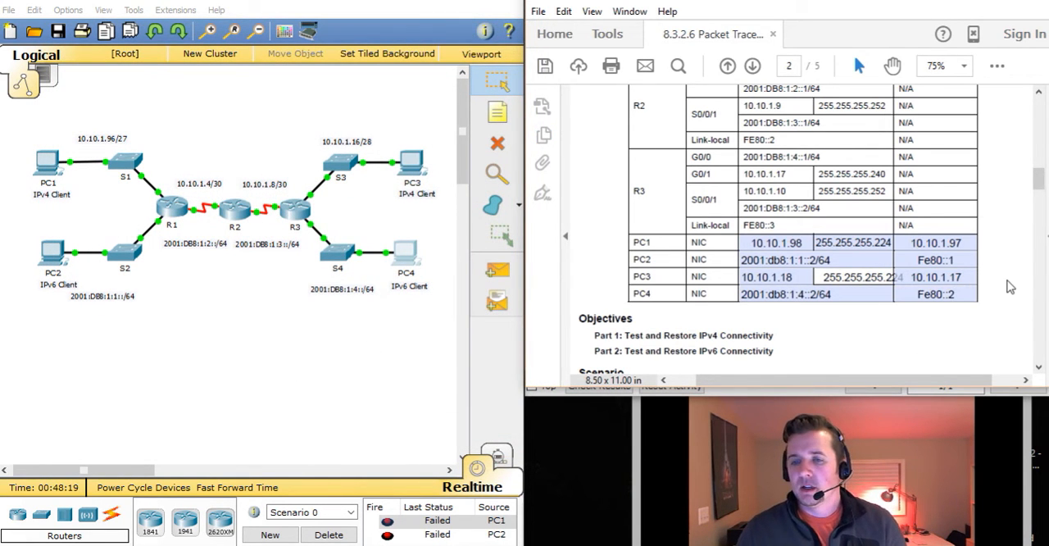
Return to the activity instructions and read Part 2, Step 1e on testing connectivity between PC2 and PC4
{"action": "scroll", "coordinate": [1011, 287], "scroll_direction": "down", "scroll_amount": 2}
{"action": "scroll", "coordinate": [1007, 283], "scroll_direction": "down", "scroll_amount": 3}
{"action": "scroll", "coordinate": [1007, 283], "scroll_direction": "up", "scroll_amount": 4}
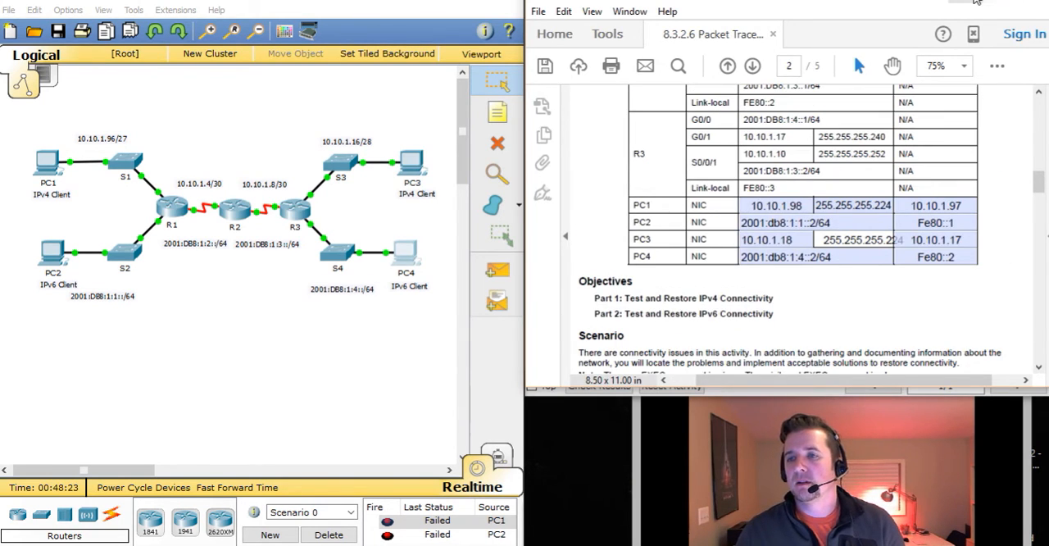
{"action": "key", "text": "alt+Tab"}
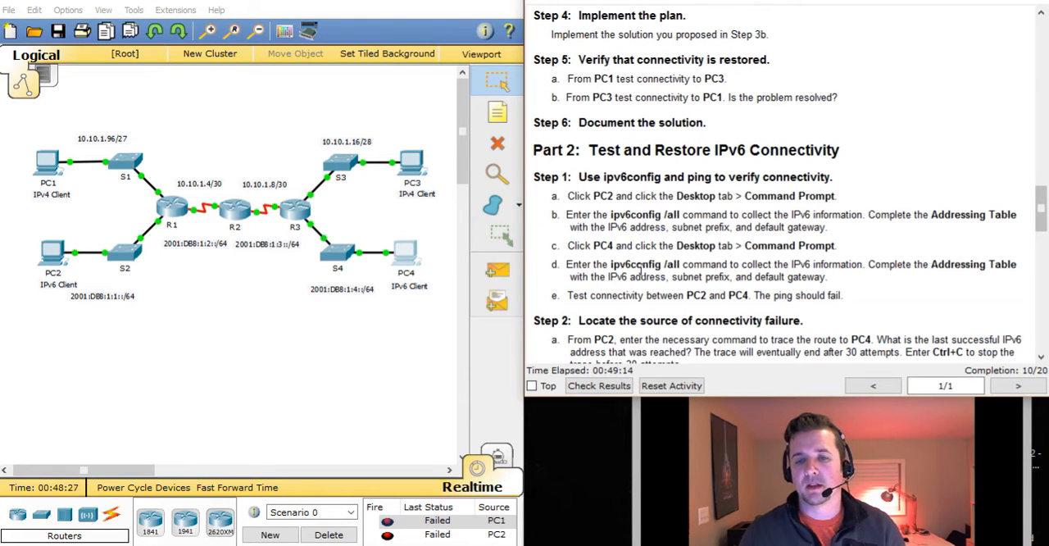
{"action": "left_click_drag", "start_coordinate": [572, 294], "coordinate": [849, 296]}
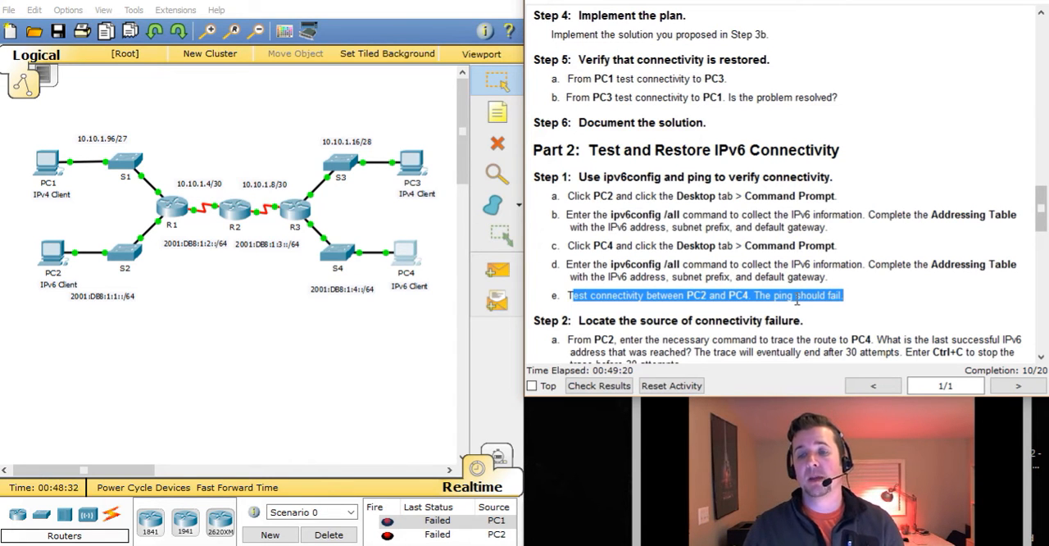
Test connectivity from PC2 with ping 2001:bd8:1:4::2 in its Command Prompt, consulting the worksheet's Addressing Table, and interrupt the ping
{"action": "left_click", "coordinate": [54, 259]}
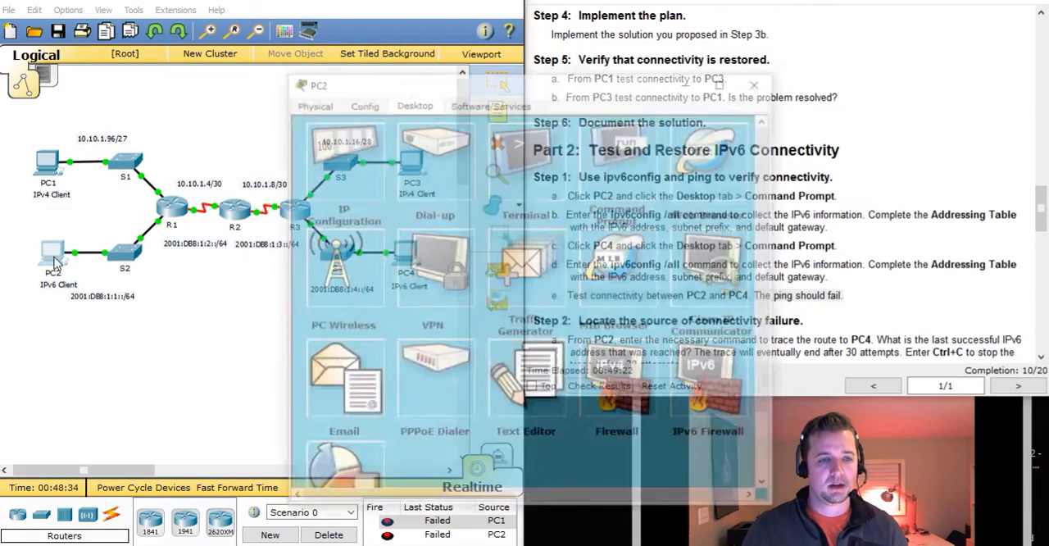
{"action": "left_click_drag", "start_coordinate": [525, 88], "coordinate": [256, 46]}
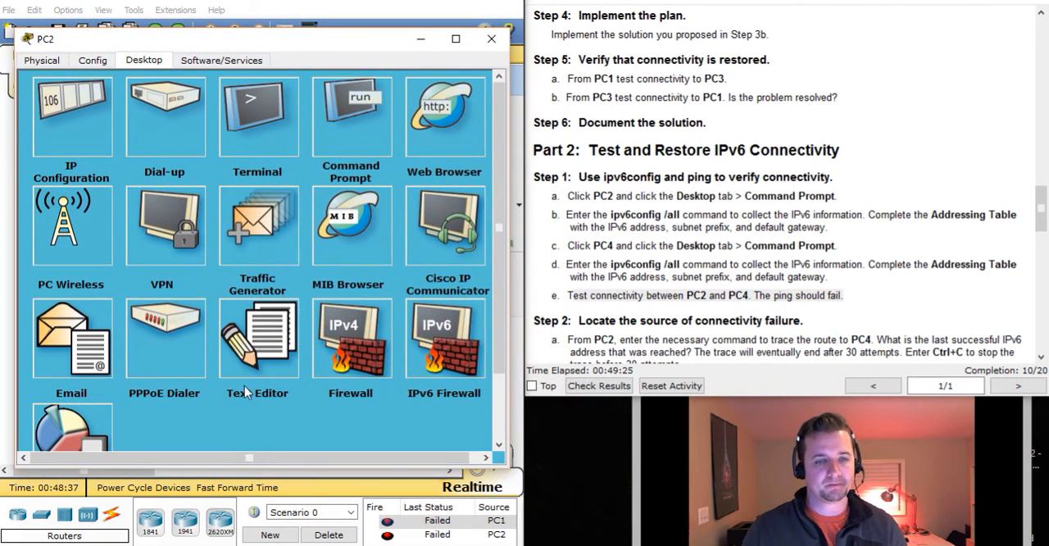
{"action": "left_click", "coordinate": [356, 132]}
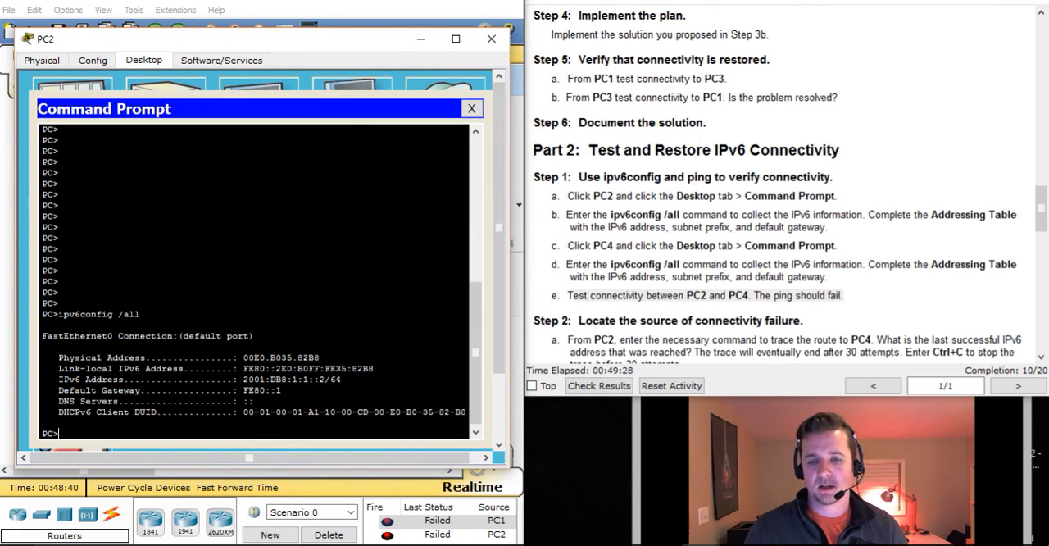
{"action": "key", "text": "alt+Tab"}
{"action": "left_click", "coordinate": [376, 429]}
{"action": "type", "text": "ping "}
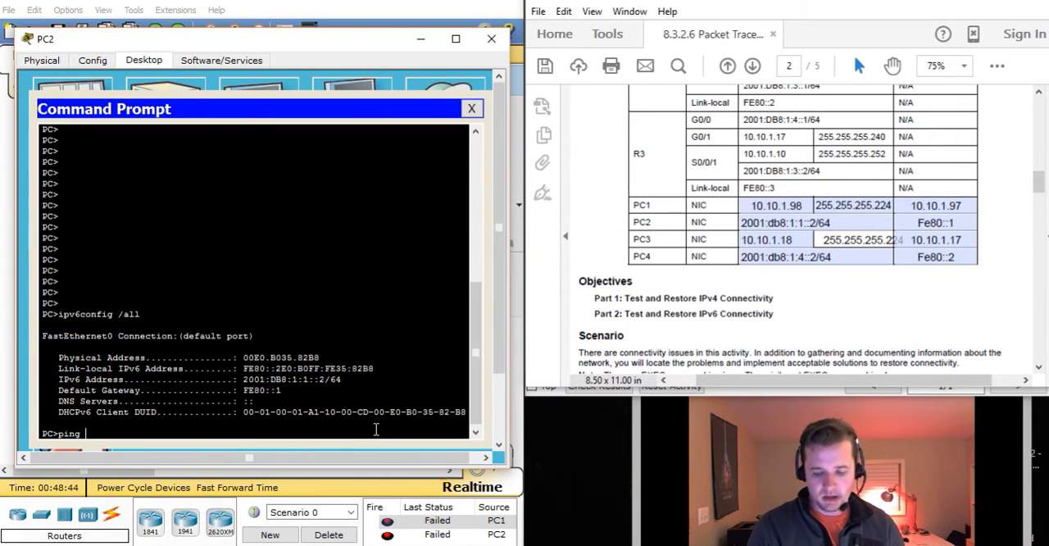
{"action": "type", "text": "2001:bd8:"}
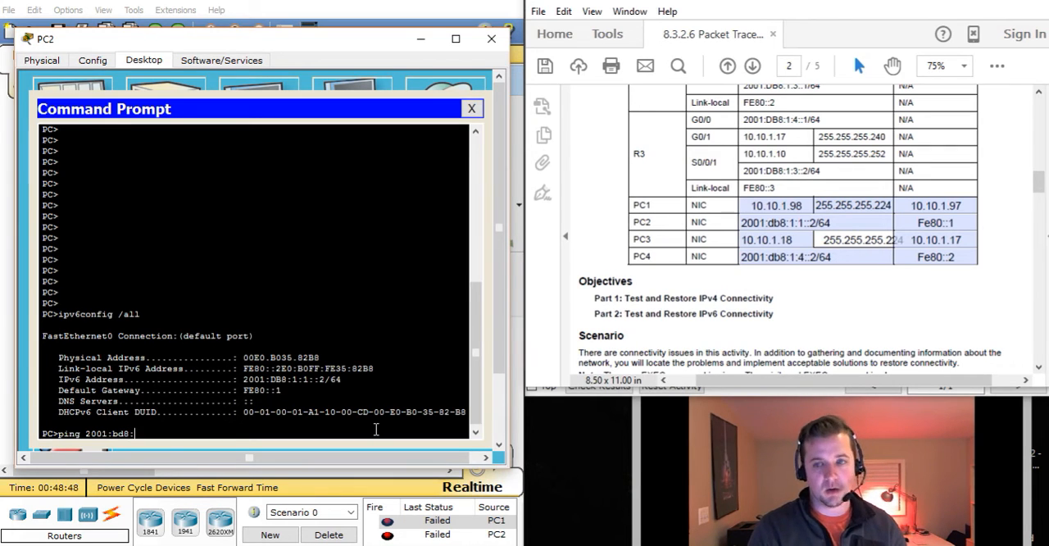
{"action": "type", "text": "1:4::2"}
{"action": "key", "text": "Return"}
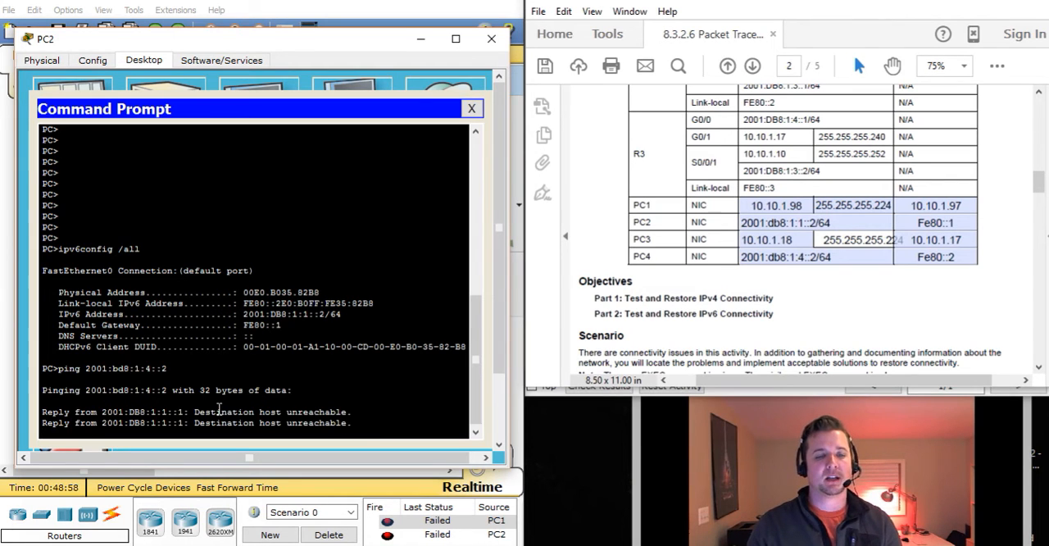
{"action": "left_click_drag", "start_coordinate": [218, 412], "coordinate": [357, 412]}
{"action": "key", "text": "ctrl+c"}
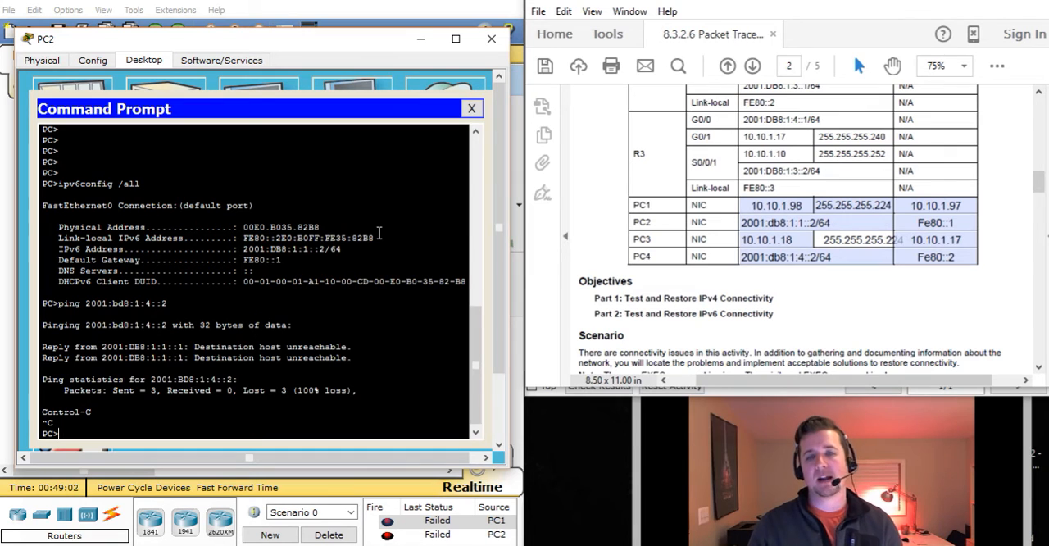
Go back to the activity instructions and read Part 2, Step 2 on locating the source of the connectivity failure
{"action": "left_click", "coordinate": [967, 3]}
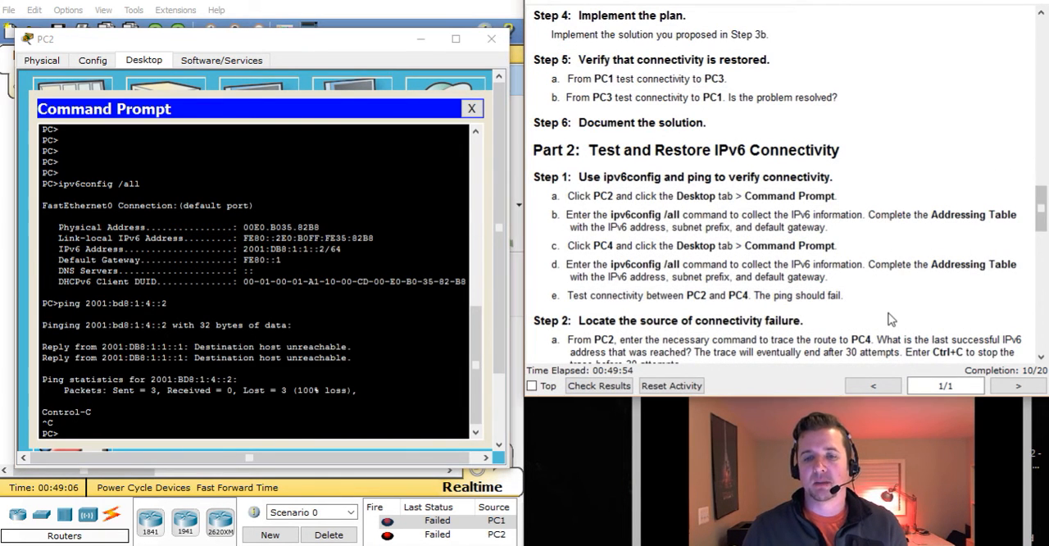
{"action": "scroll", "coordinate": [891, 320], "scroll_direction": "down", "scroll_amount": 1}
{"action": "scroll", "coordinate": [890, 320], "scroll_direction": "down", "scroll_amount": 1}
{"action": "left_click_drag", "start_coordinate": [599, 228], "coordinate": [810, 222]}
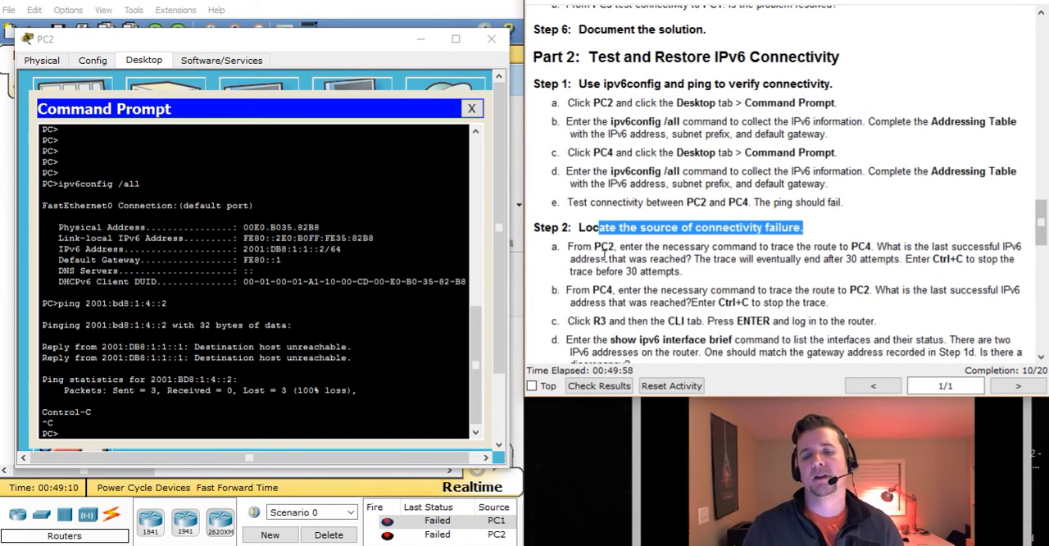
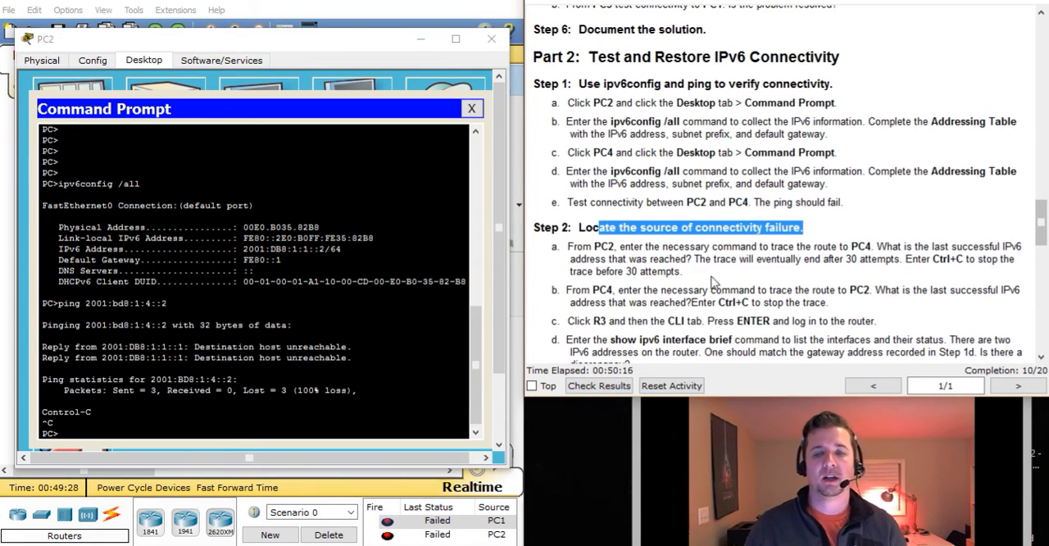
Trace the route from PC2 to PC4 by running tracert 2001:db8:1:4::2 in PC2's Command Prompt
{"action": "left_click", "coordinate": [177, 429]}
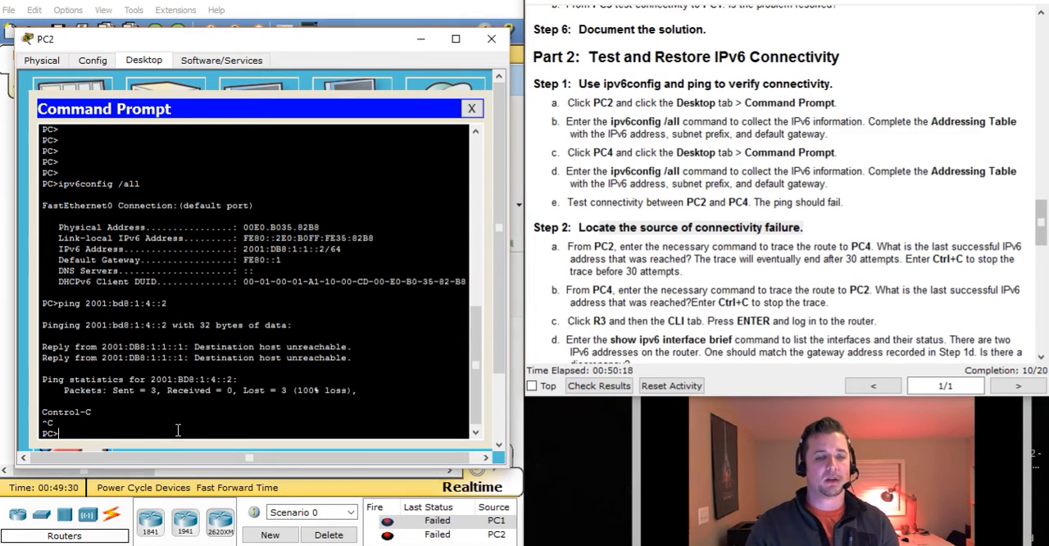
{"action": "type", "text": "tra"}
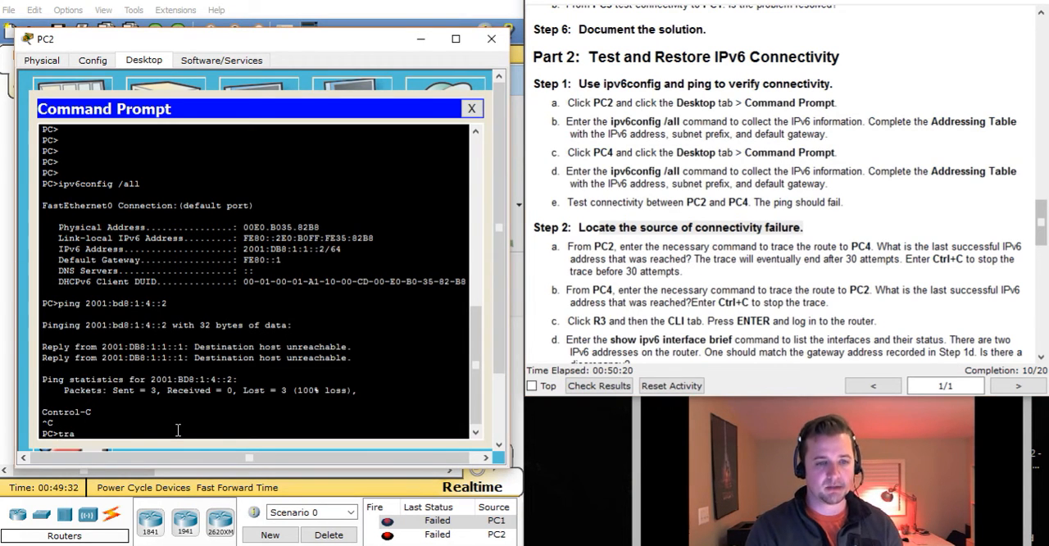
{"action": "type", "text": "cert"}
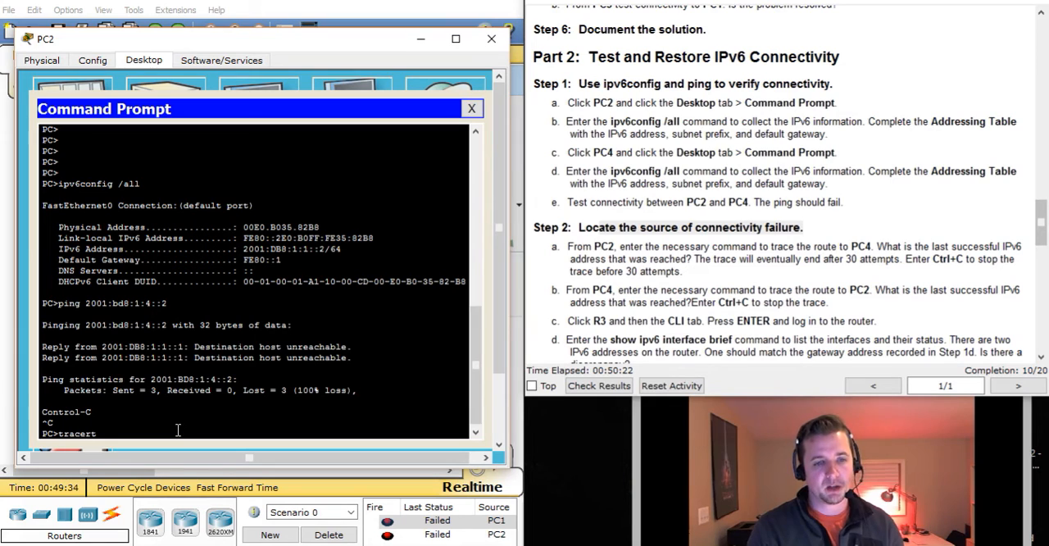
{"action": "type", "text": " 2001:db8:1:"}
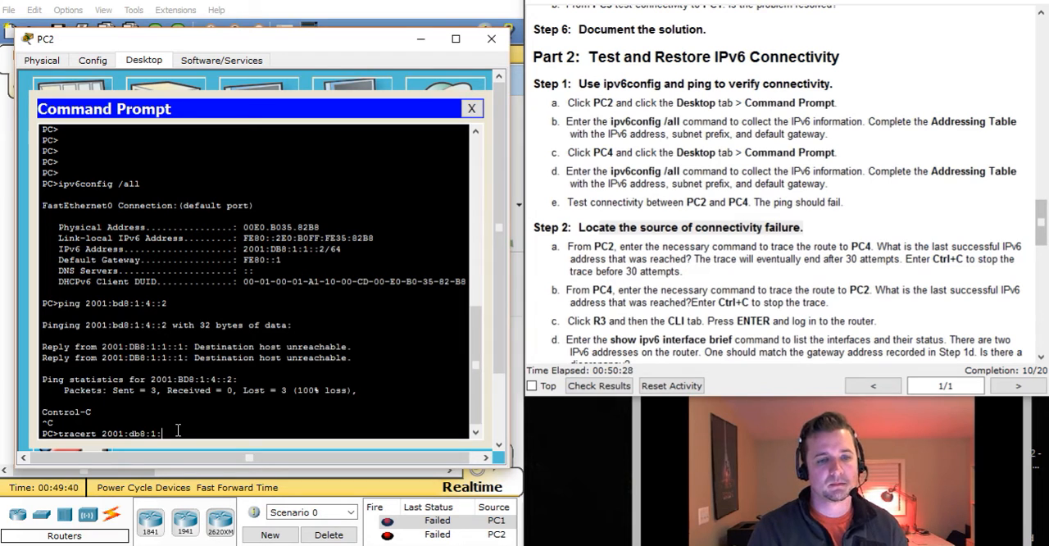
{"action": "type", "text": "4::2"}
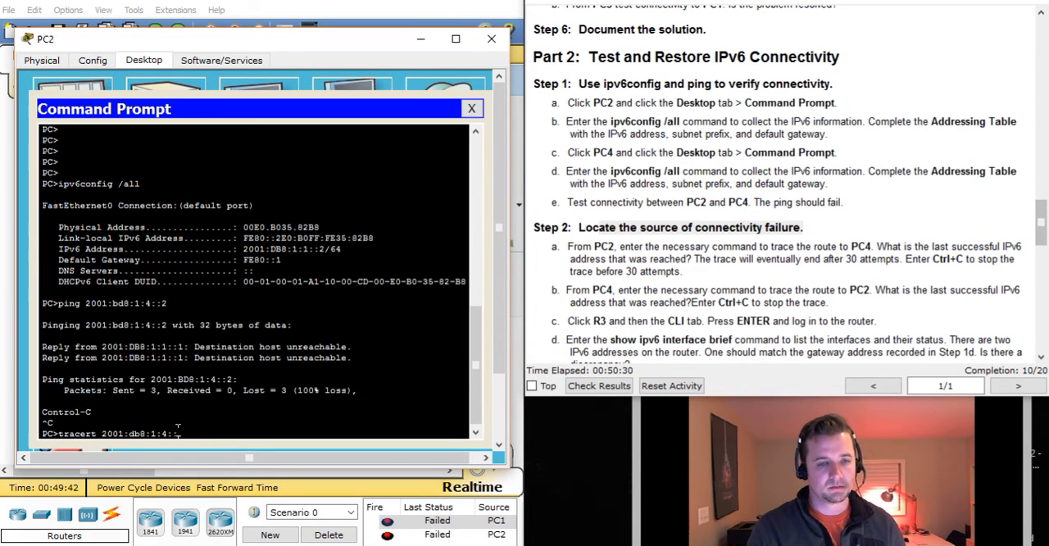
{"action": "key", "text": "Return"}
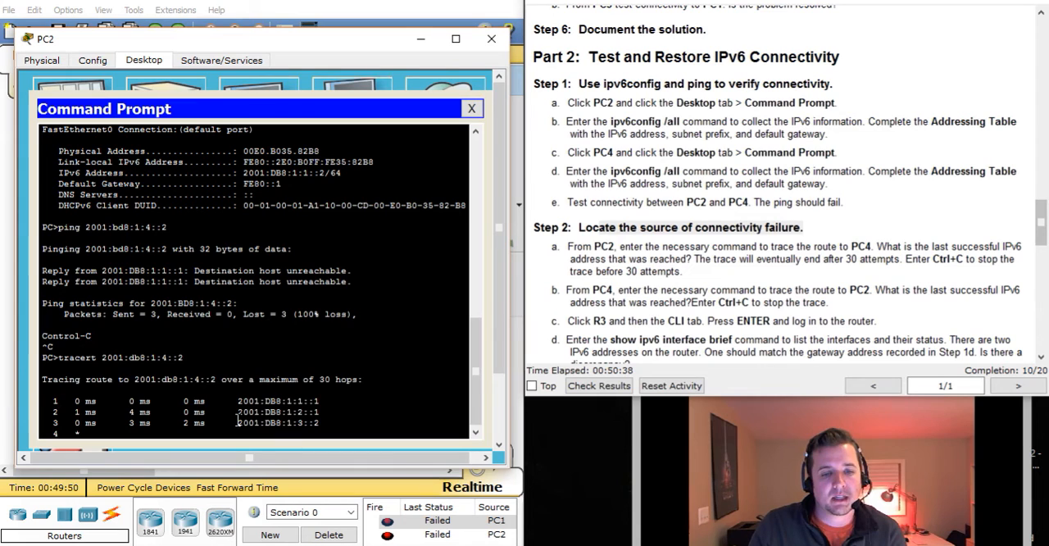
Look up the last successful hop of PC2's trace in the instructions' Addressing Table to identify its router interface
{"action": "left_click_drag", "start_coordinate": [236, 422], "coordinate": [330, 427]}
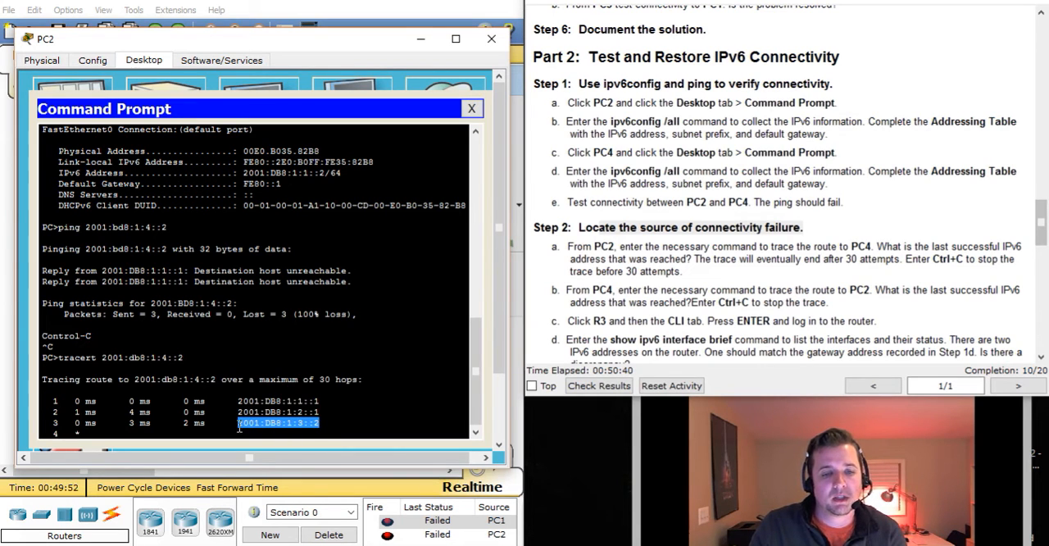
{"action": "left_click", "coordinate": [387, 411]}
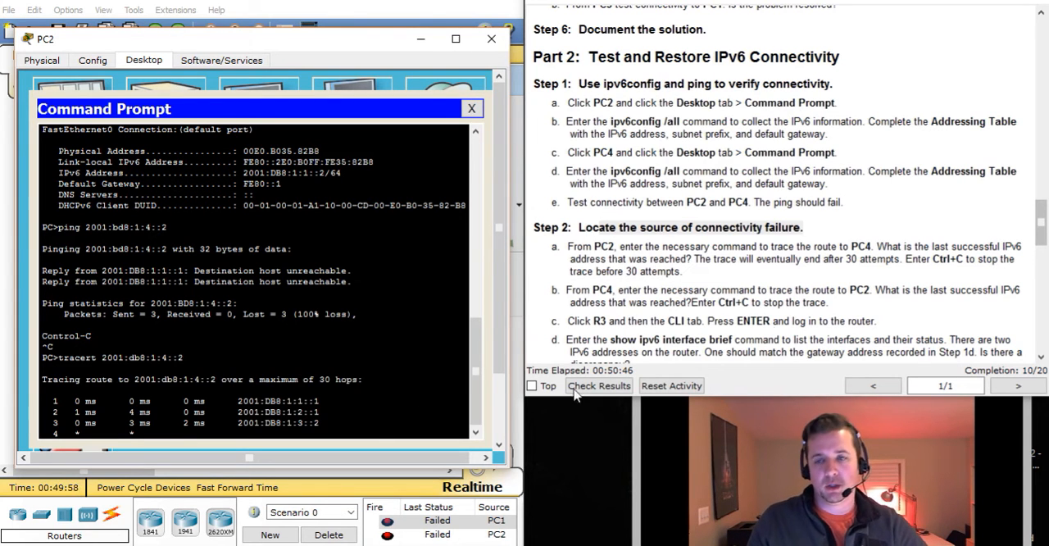
{"action": "scroll", "coordinate": [908, 257], "scroll_direction": "up", "scroll_amount": 15}
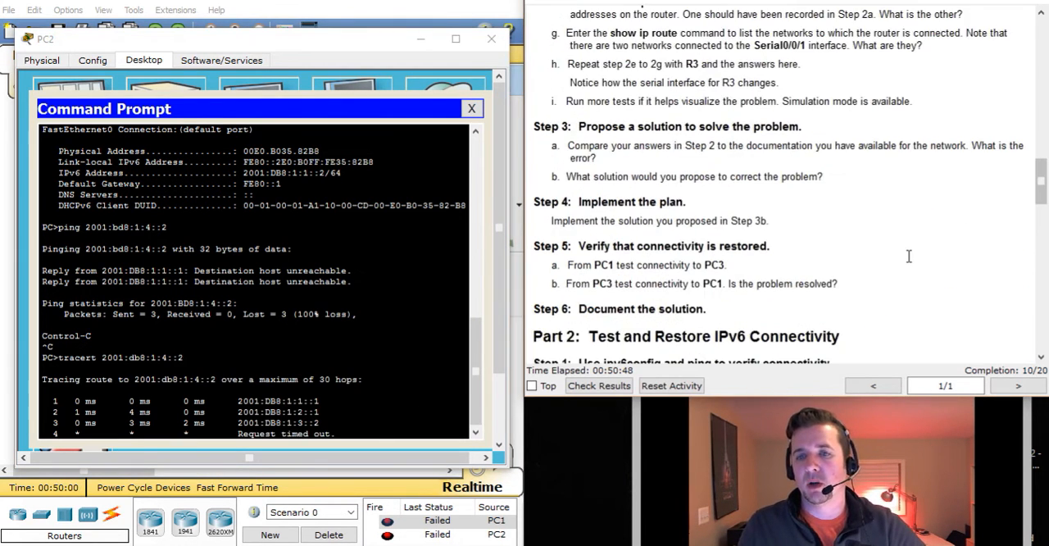
{"action": "scroll", "coordinate": [908, 256], "scroll_direction": "up", "scroll_amount": 1}
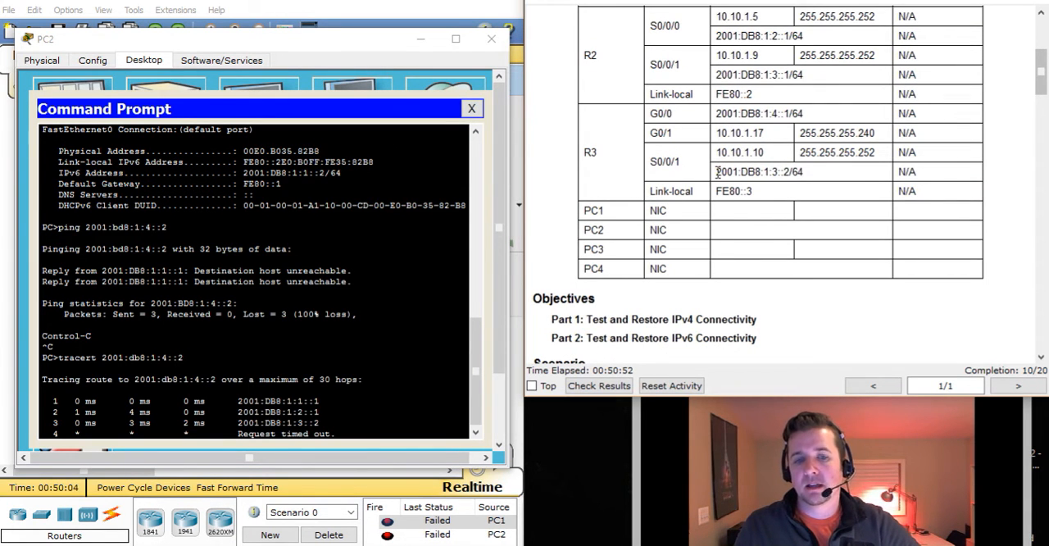
{"action": "left_click_drag", "start_coordinate": [717, 172], "coordinate": [827, 174]}
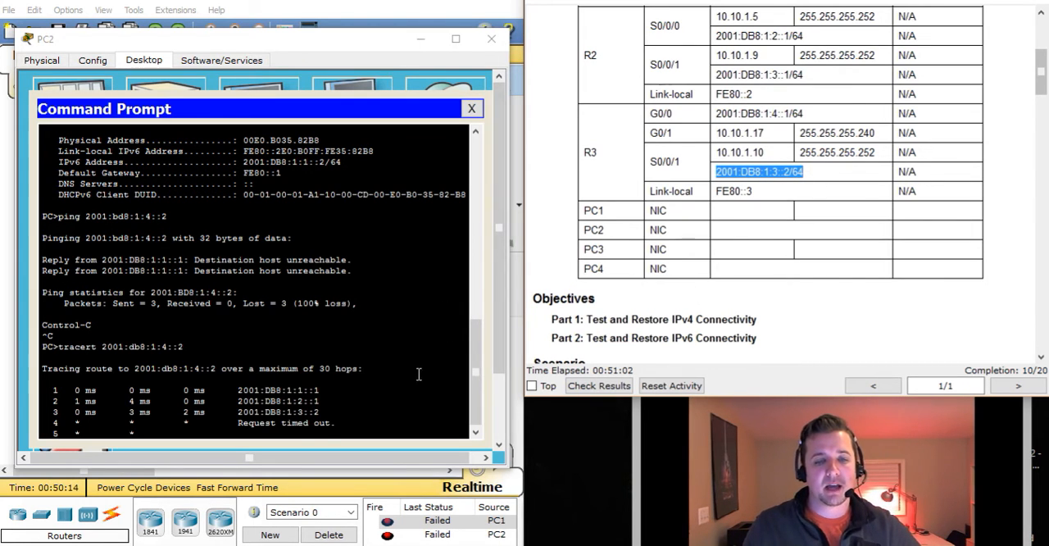
Interrupt the running trace on PC2 and minimize the PC2 window to reveal the topology
{"action": "left_click", "coordinate": [390, 402]}
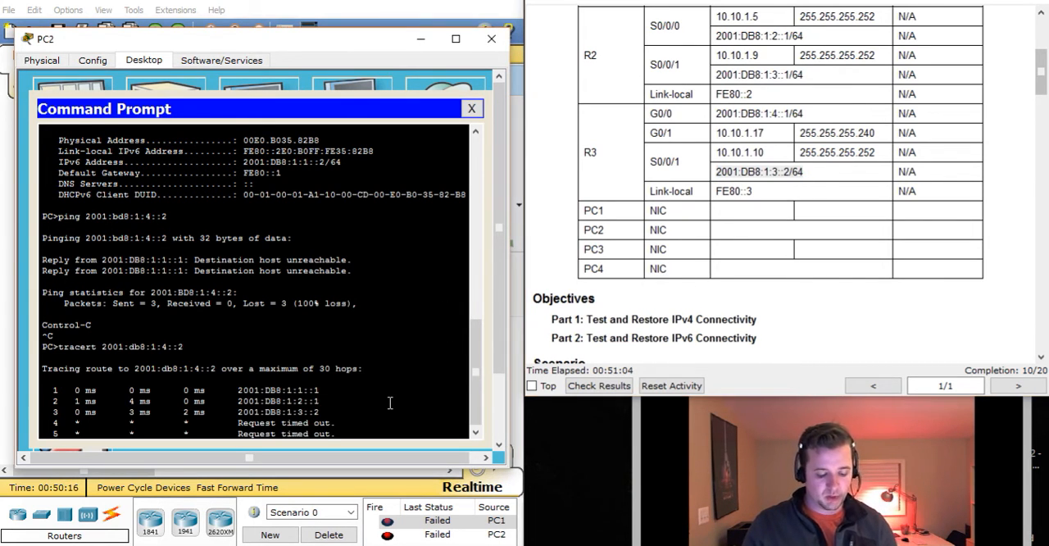
{"action": "key", "text": "ctrl+c"}
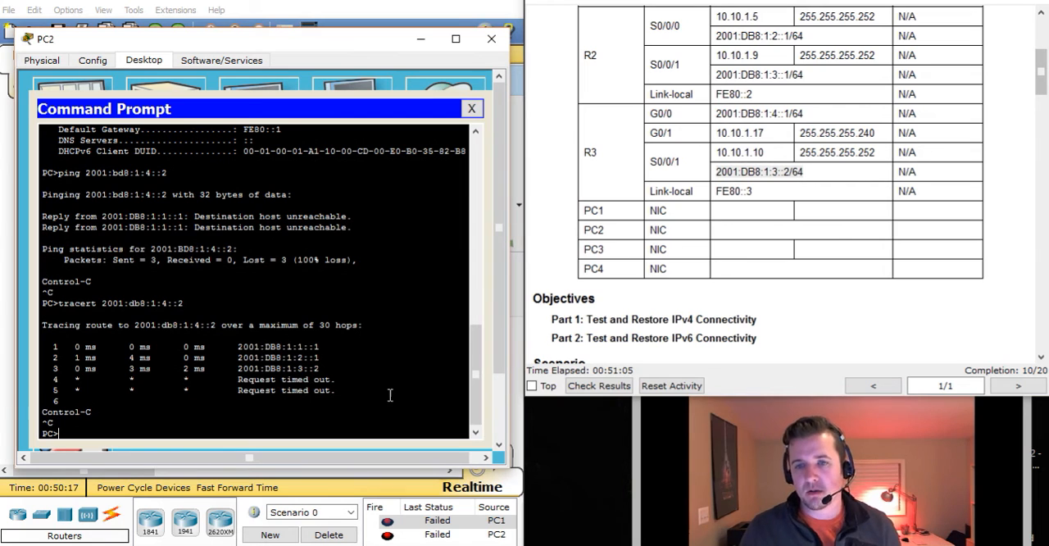
{"action": "left_click", "coordinate": [421, 39]}
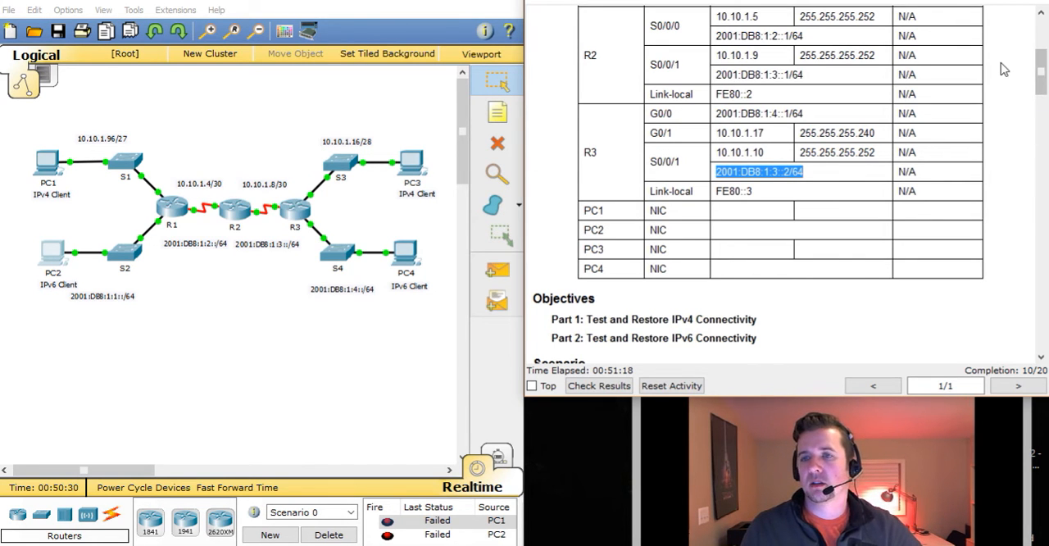
Return to Part 2, Step 2 of the activity instructions and read item b on tracing from PC4 to PC2
{"action": "left_click_drag", "start_coordinate": [1041, 83], "coordinate": [1040, 234]}
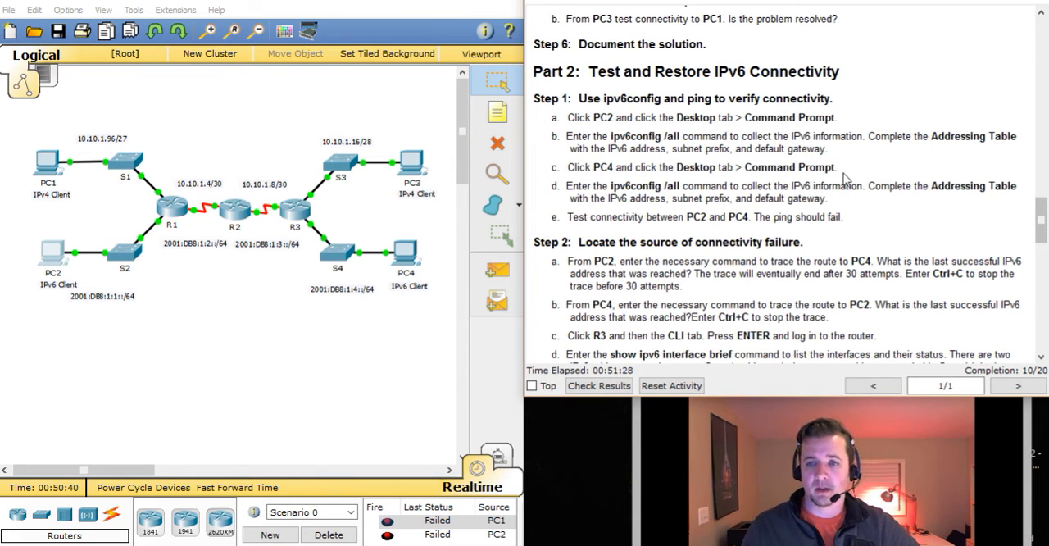
{"action": "left_click", "coordinate": [1041, 356]}
{"action": "left_click", "coordinate": [1040, 356]}
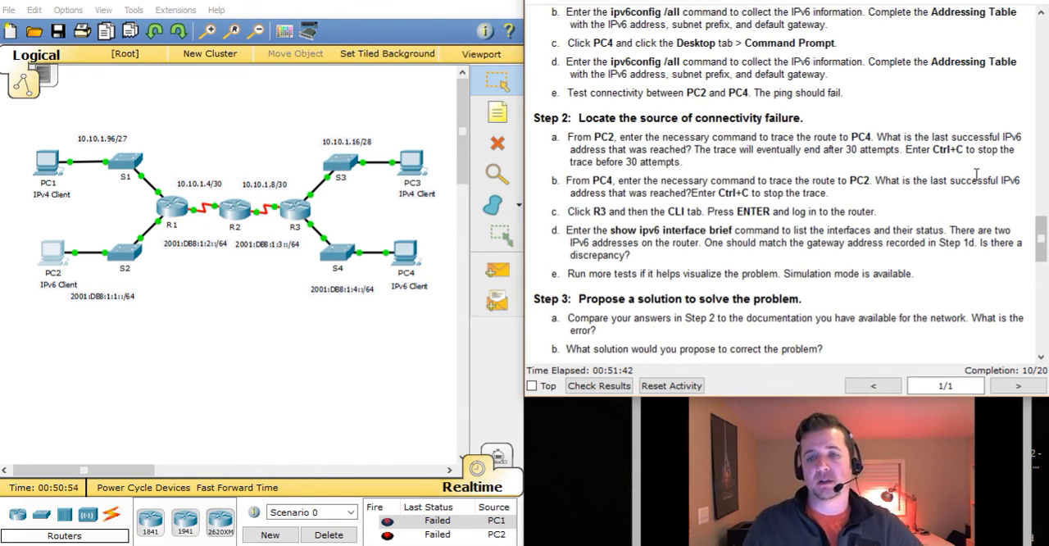
Open PC4's Command Prompt and start a tracert command in place of the mistakenly entered ping
{"action": "left_click", "coordinate": [419, 259]}
{"action": "left_click_drag", "start_coordinate": [441, 86], "coordinate": [188, 56]}
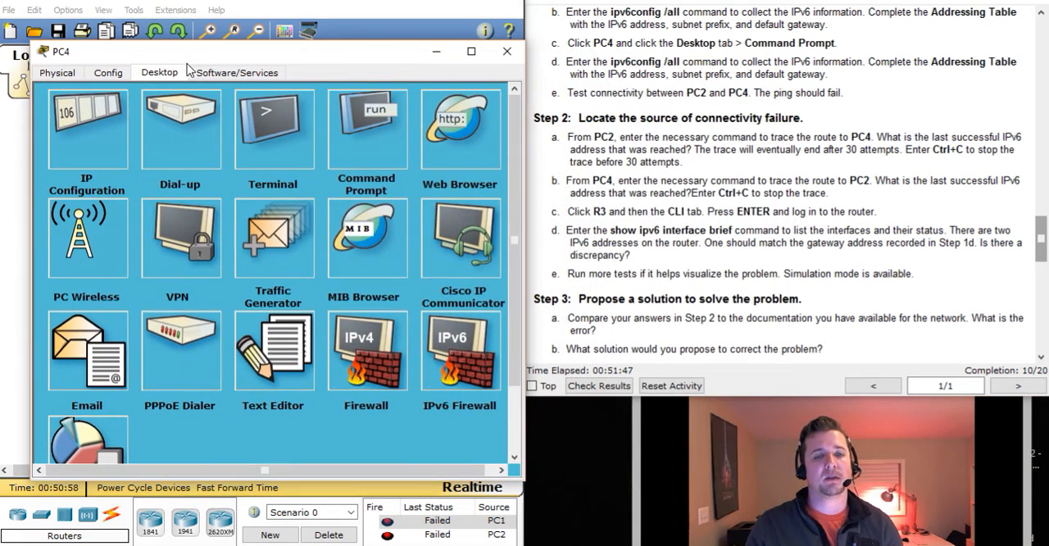
{"action": "left_click", "coordinate": [375, 133]}
{"action": "type", "text": "ping"}
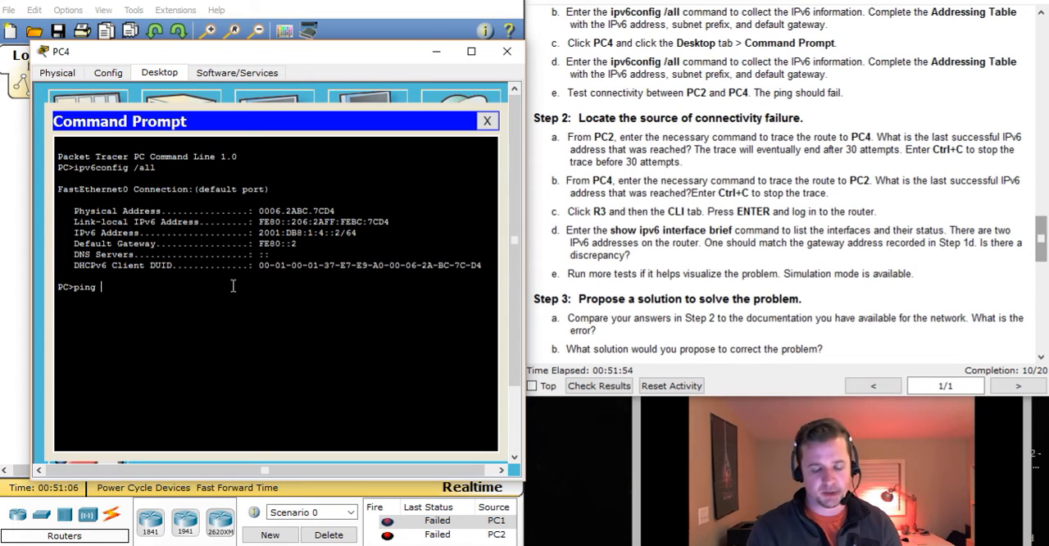
{"action": "key", "text": "BackSpace"}
{"action": "key", "text": "BackSpace"}
{"action": "type", "text": "tracert"}
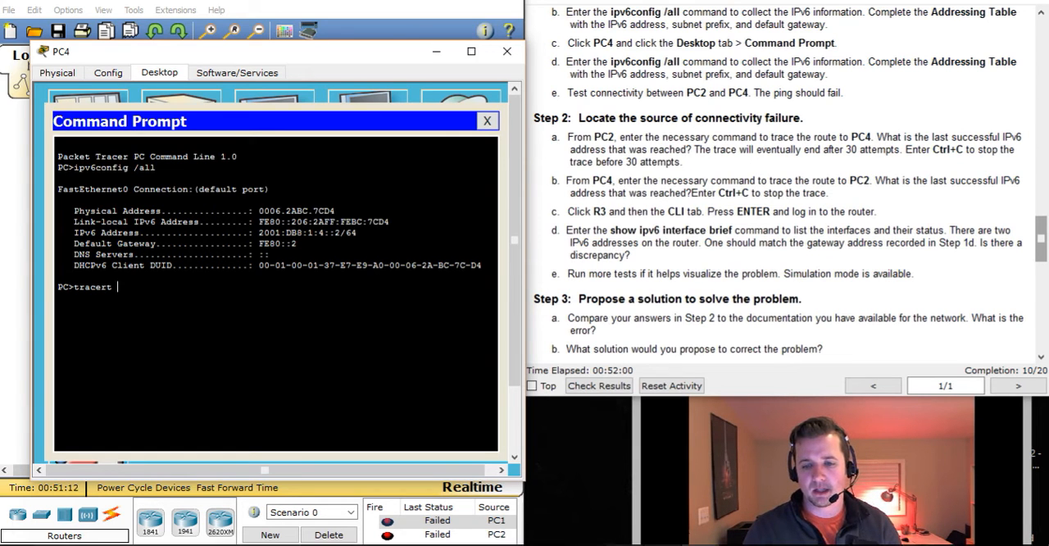
Trace the route from PC4 to PC2 at 2001:db8:1:1::2, consulting the worksheet's Addressing Table, and interrupt the trace
{"action": "key", "text": "alt+Tab"}
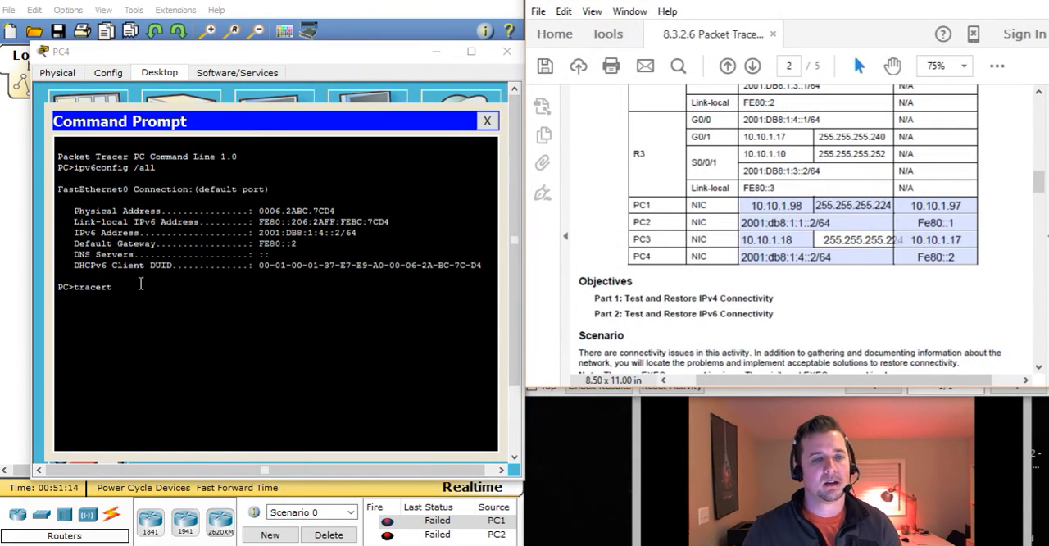
{"action": "left_click", "coordinate": [151, 290]}
{"action": "type", "text": "2001"}
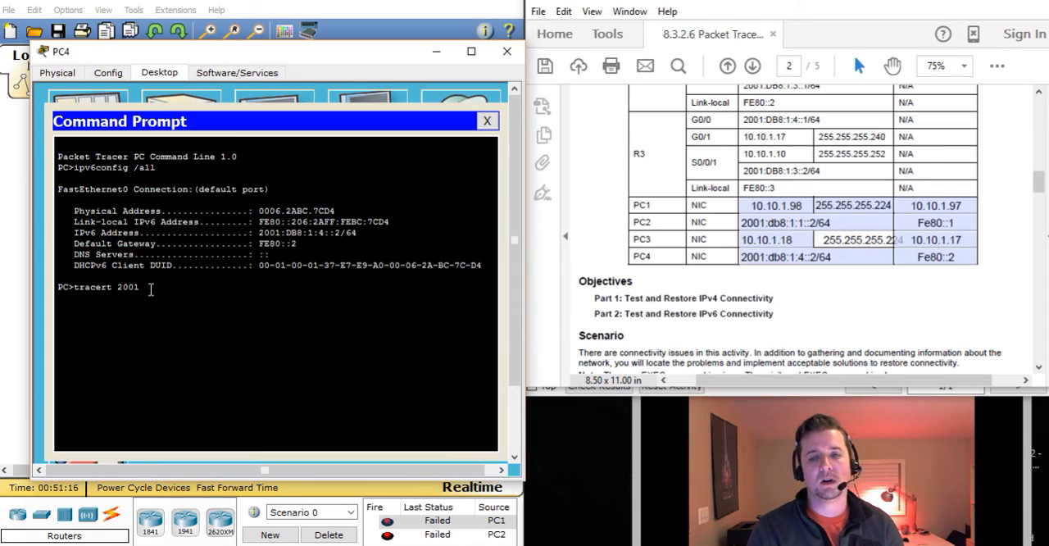
{"action": "type", "text": ":db8"}
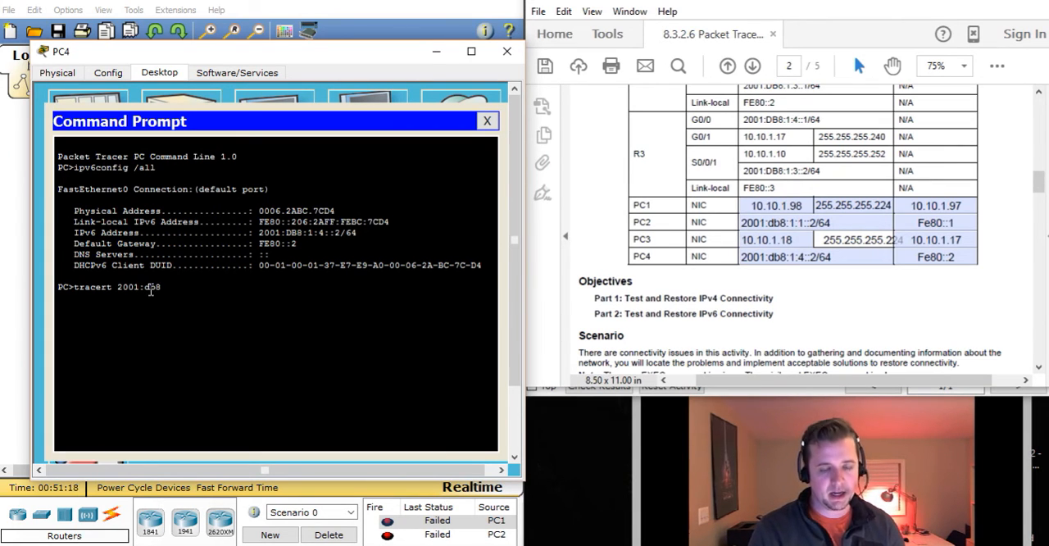
{"action": "type", "text": ":1"}
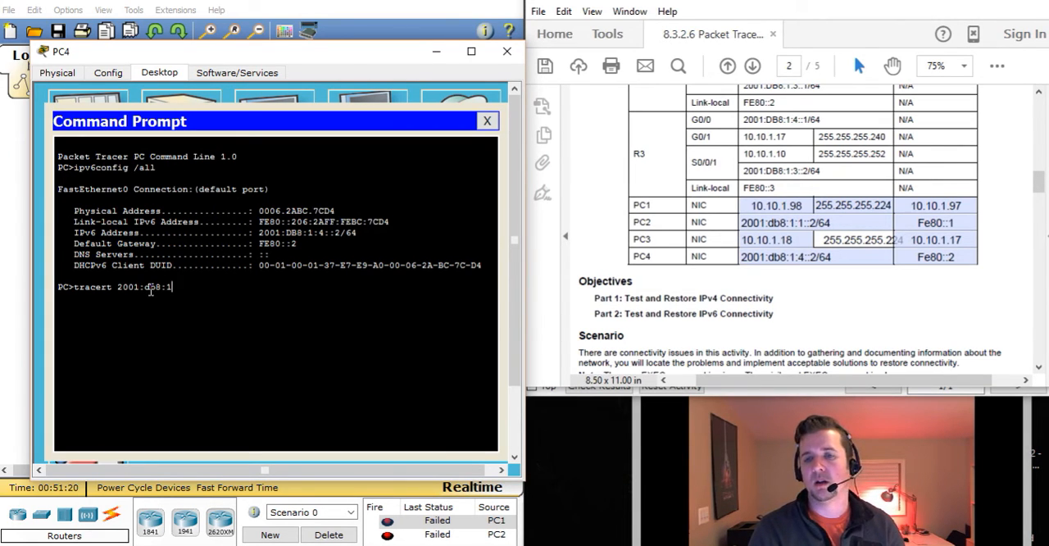
{"action": "type", "text": ":1::"}
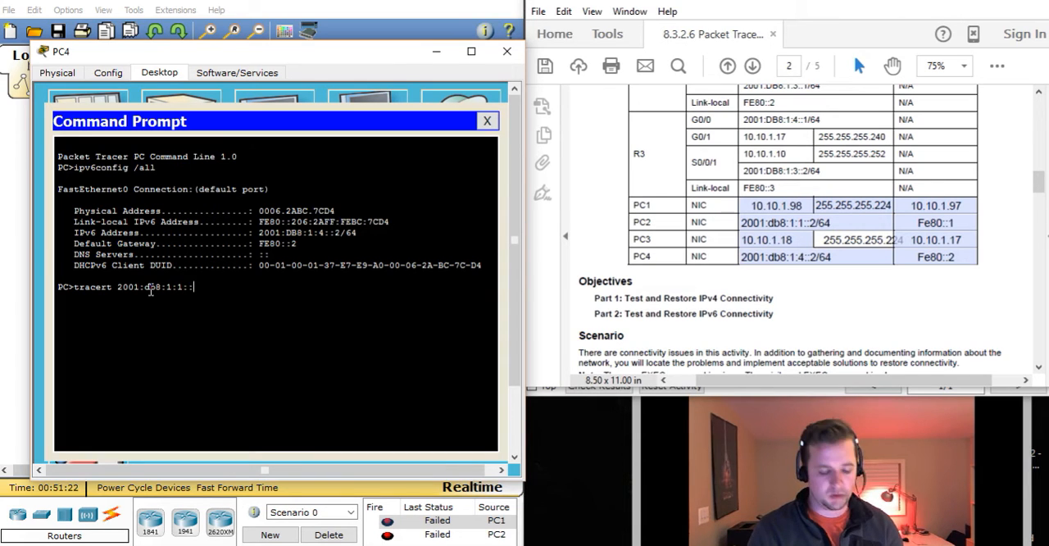
{"action": "type", "text": "2"}
{"action": "key", "text": "Return"}
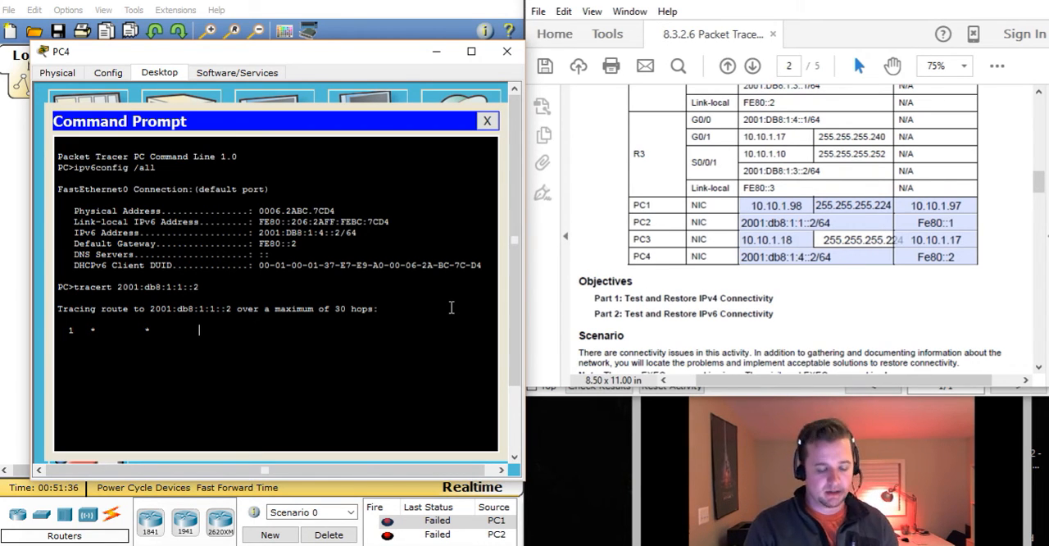
{"action": "key", "text": "ctrl+c"}
Test PC4's default gateway with ping fe80::2, interrupt the ping, and minimize the PC4 window
{"action": "type", "text": "ping f"}
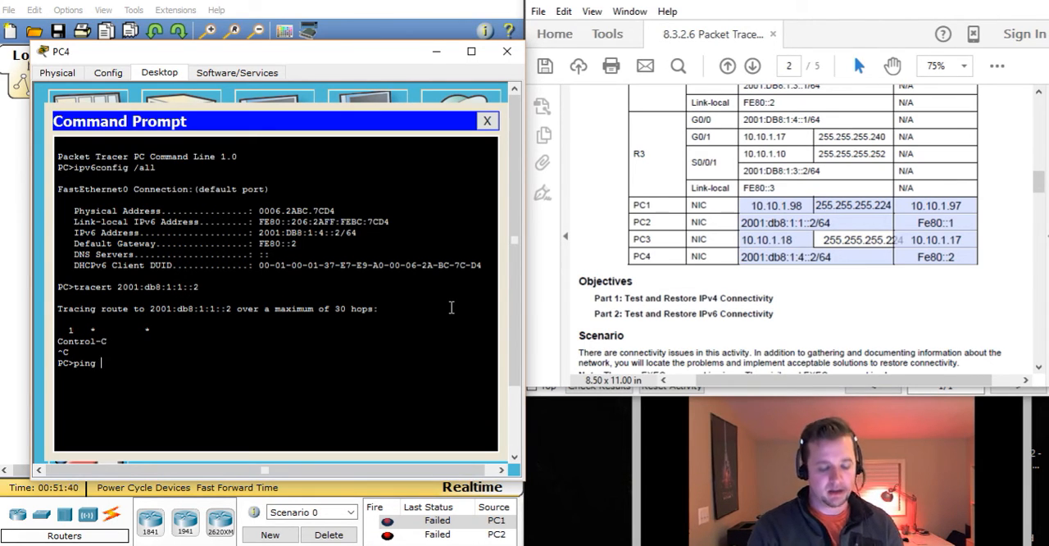
{"action": "type", "text": "e80::2"}
{"action": "key", "text": "Return"}
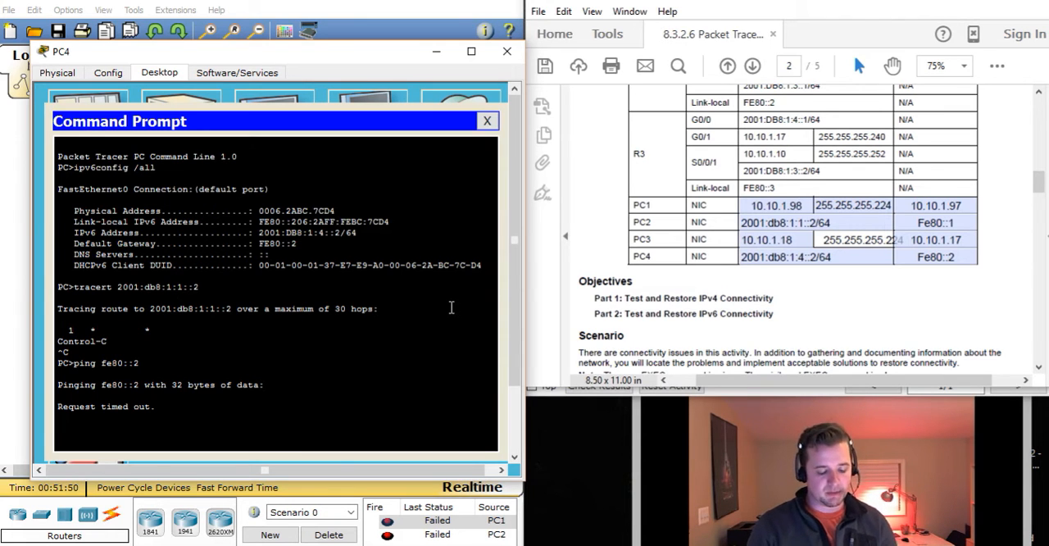
{"action": "key", "text": "ctrl+c"}
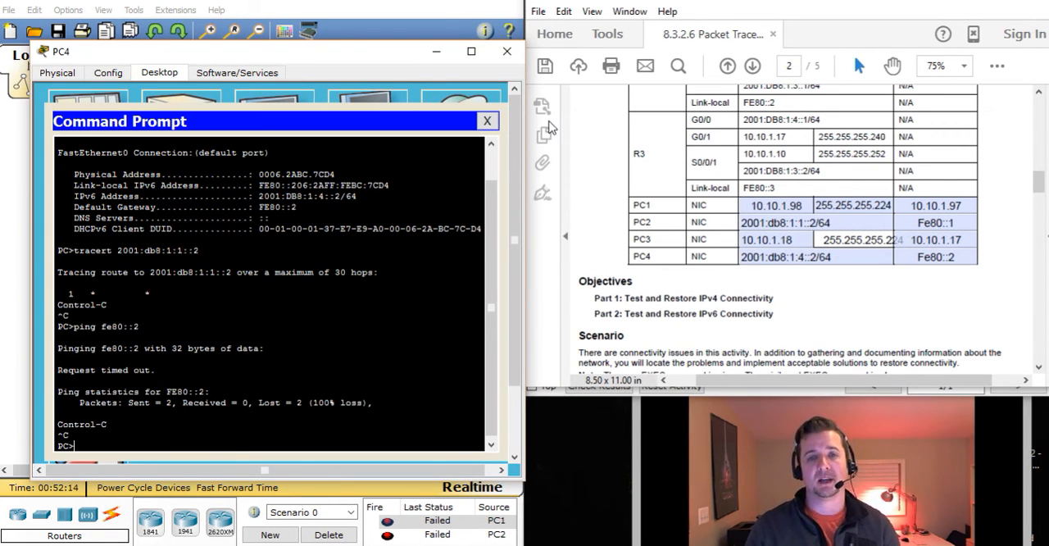
{"action": "left_click", "coordinate": [438, 52]}
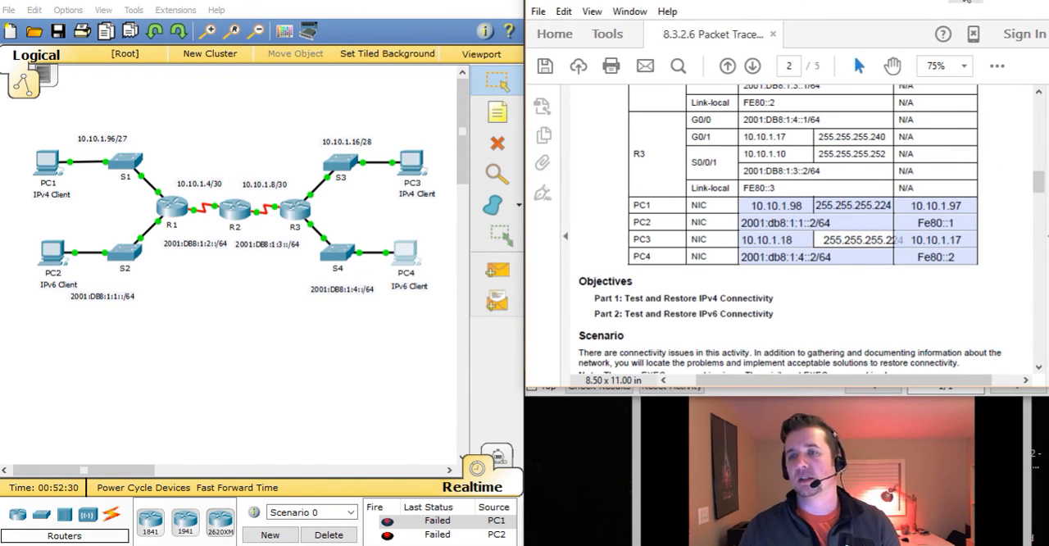
Switch from the worksheet back to the activity instructions and read Step 2c and 2d on checking R3's IPv6 interfaces
{"action": "left_click", "coordinate": [965, 2]}
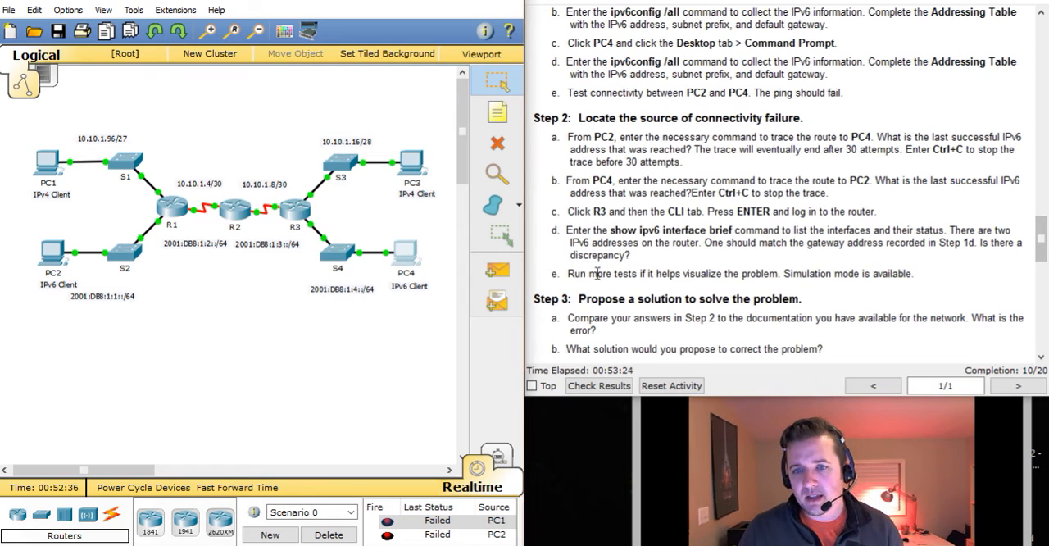
{"action": "left_click_drag", "start_coordinate": [611, 233], "coordinate": [752, 243]}
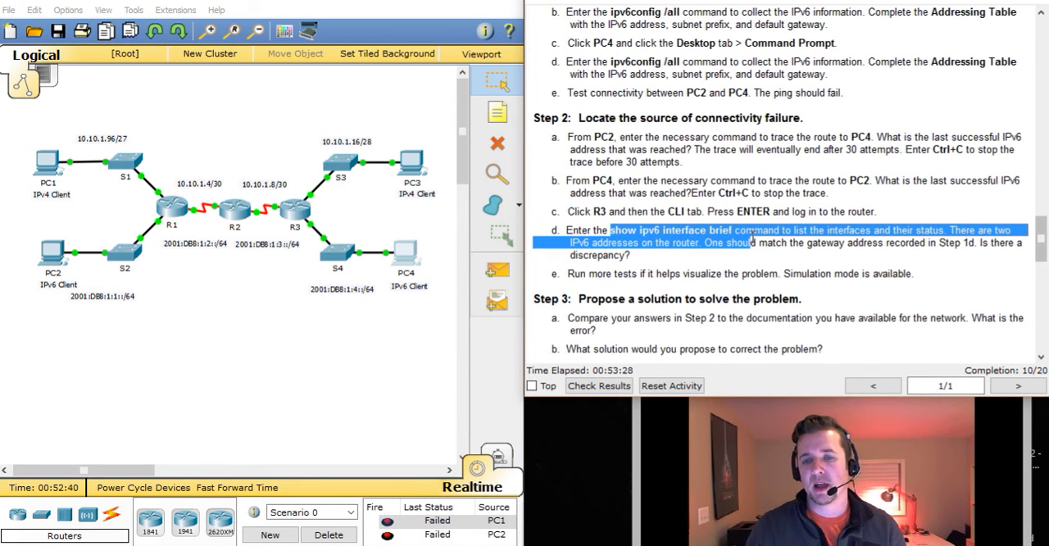
{"action": "left_click", "coordinate": [647, 215]}
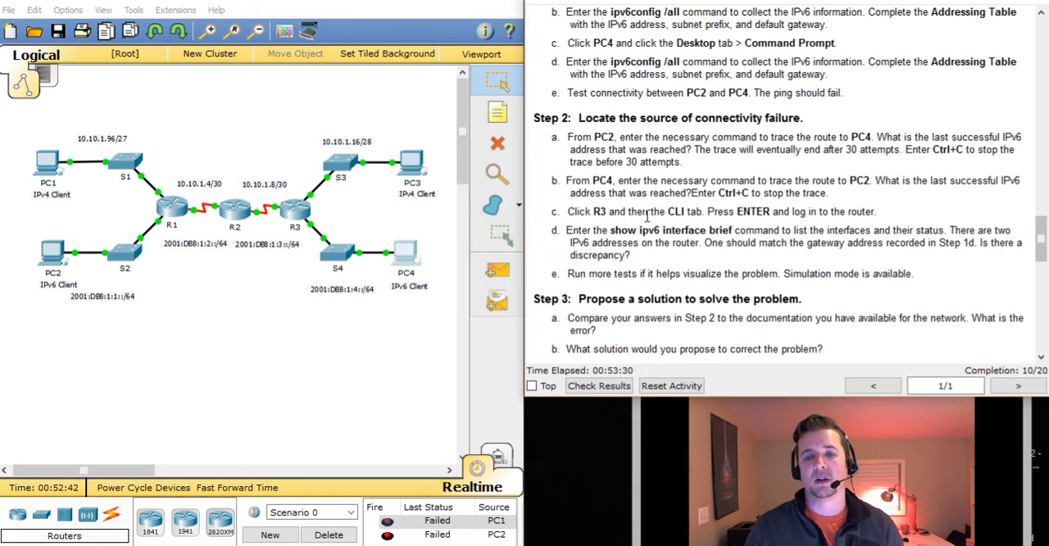
Open R3's CLI, list its IPv6 interfaces with show ipv6 int bri, and check the status of GigabitEthernet0/0 and Serial0/0/1
{"action": "left_click", "coordinate": [310, 213]}
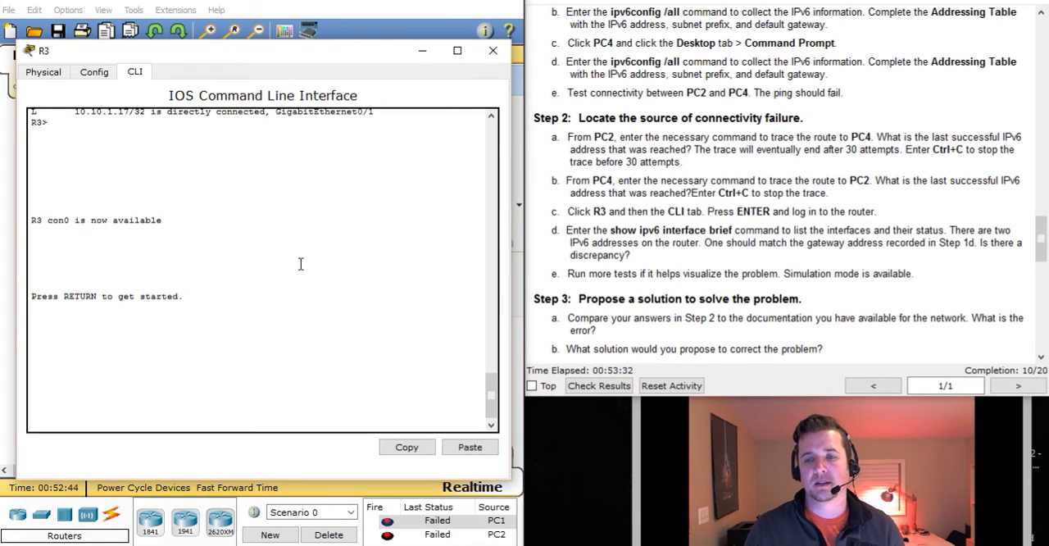
{"action": "key", "text": "Return"}
{"action": "key", "text": "Return"}
{"action": "key", "text": "Return"}
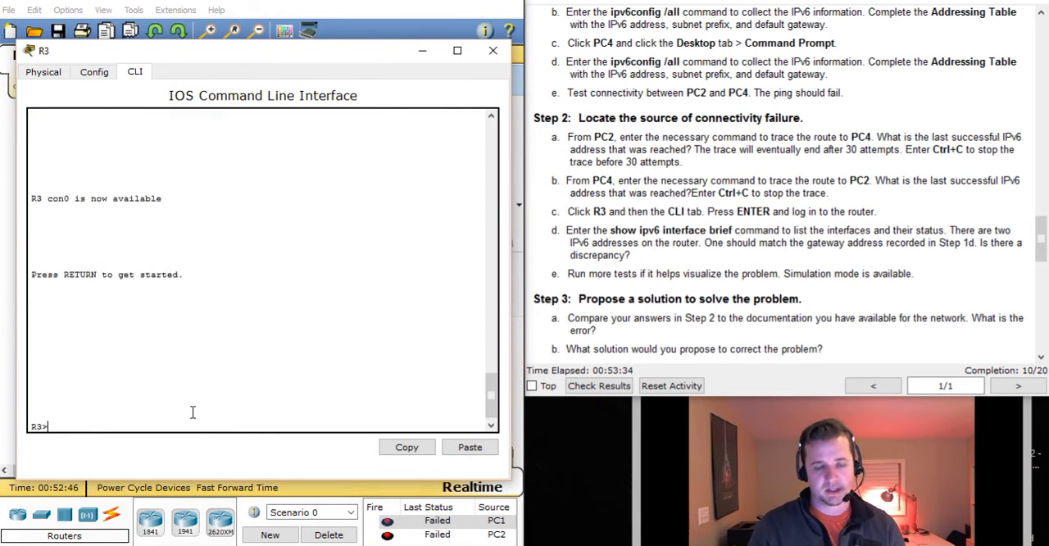
{"action": "type", "text": "show ipv6 "}
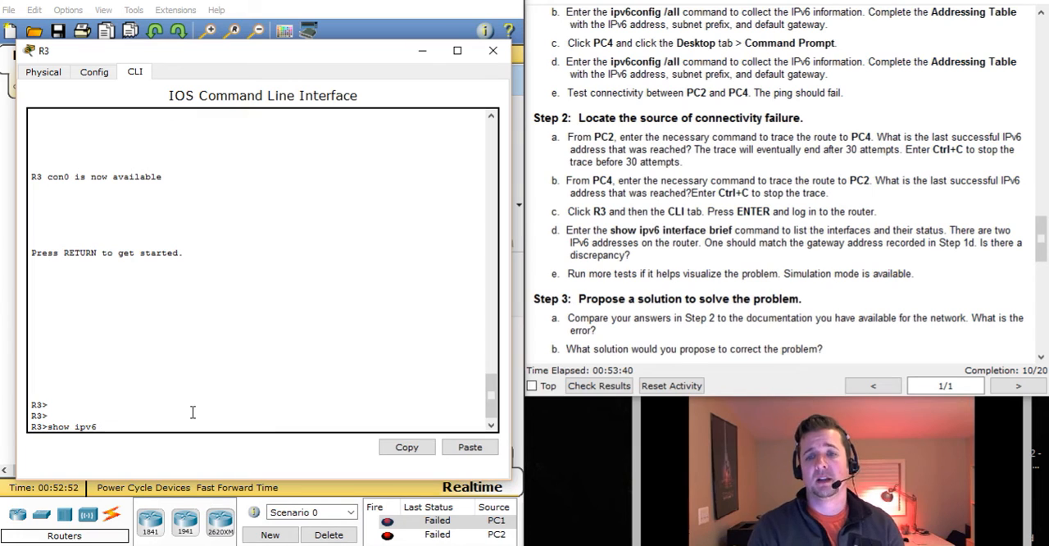
{"action": "type", "text": "int bri"}
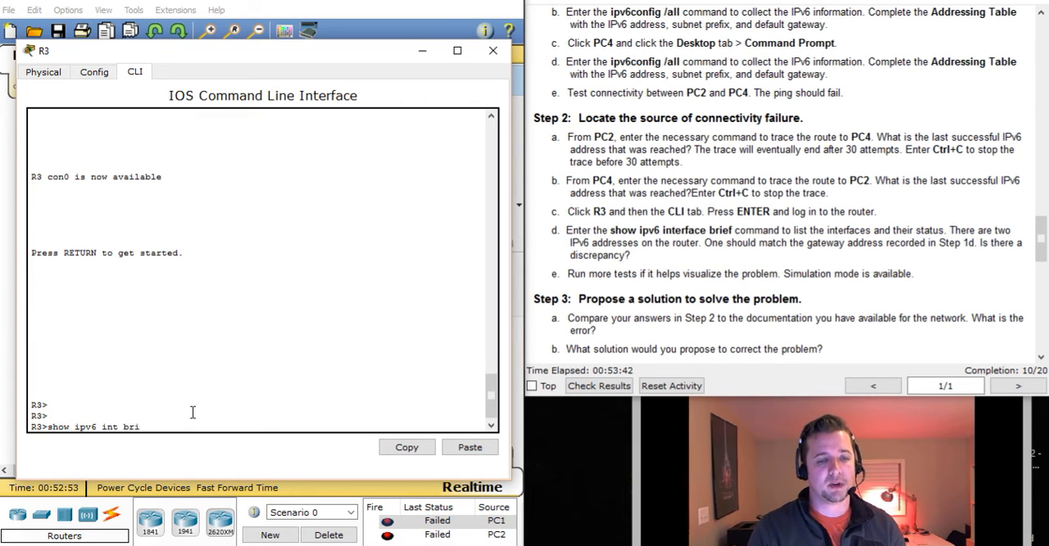
{"action": "key", "text": "Return"}
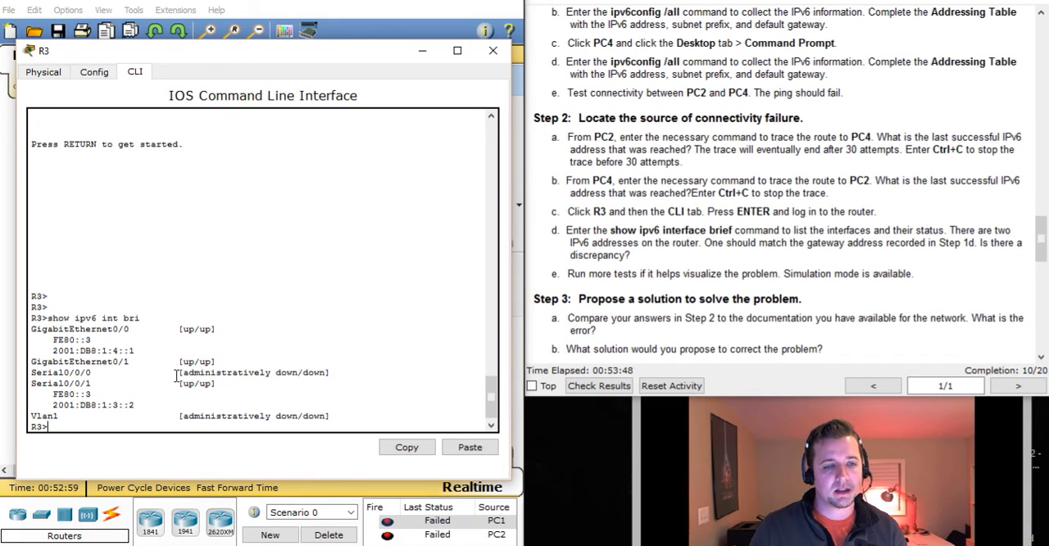
{"action": "left_click_drag", "start_coordinate": [174, 328], "coordinate": [218, 329]}
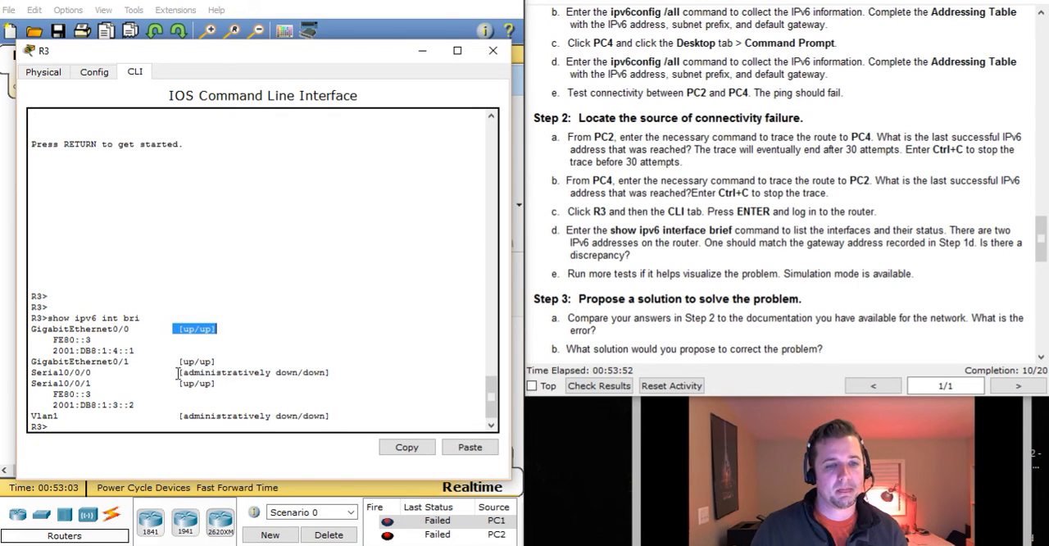
{"action": "left_click_drag", "start_coordinate": [175, 382], "coordinate": [217, 383]}
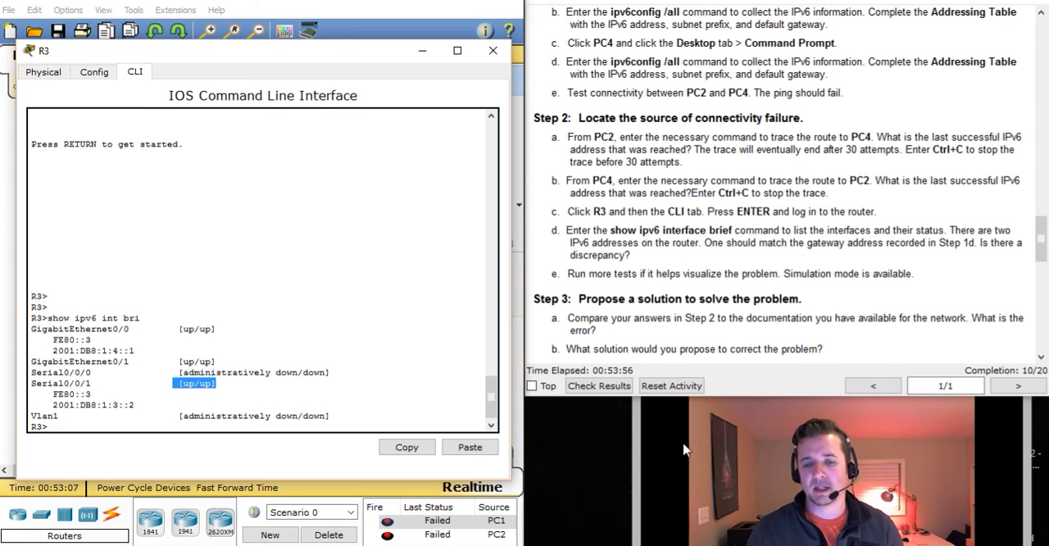
Switch to the worksheet PDF and compare R3's G0/0 addresses and PC4's default gateway in the Addressing Table with R3's interface listing
{"action": "left_click", "coordinate": [739, 545]}
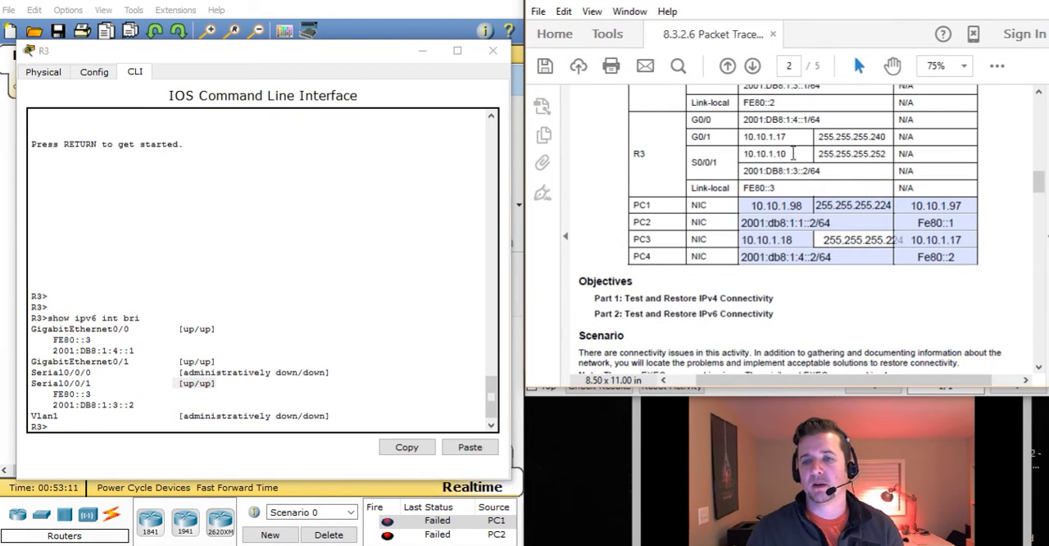
{"action": "left_click_drag", "start_coordinate": [744, 120], "coordinate": [828, 119]}
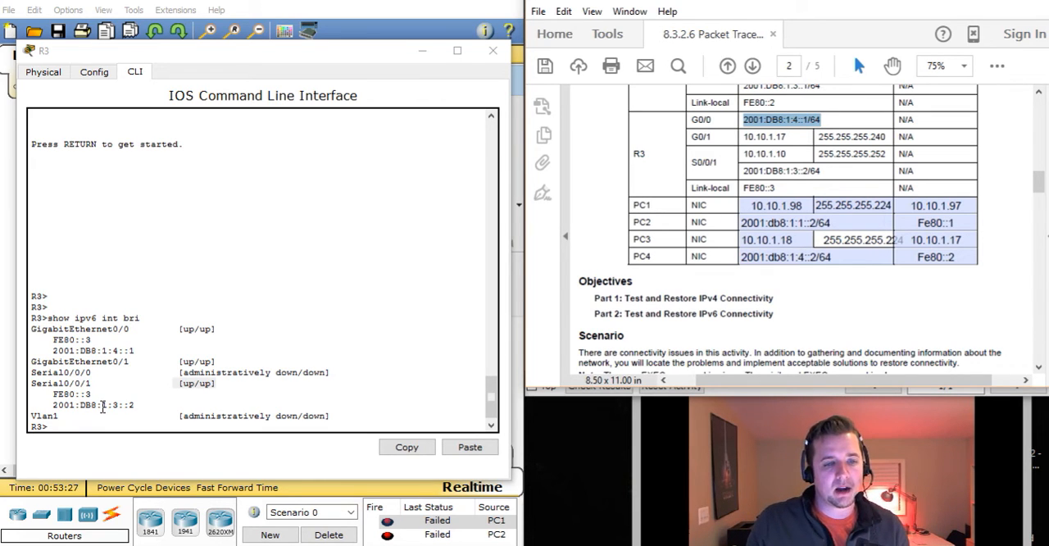
{"action": "left_click_drag", "start_coordinate": [92, 339], "coordinate": [51, 339]}
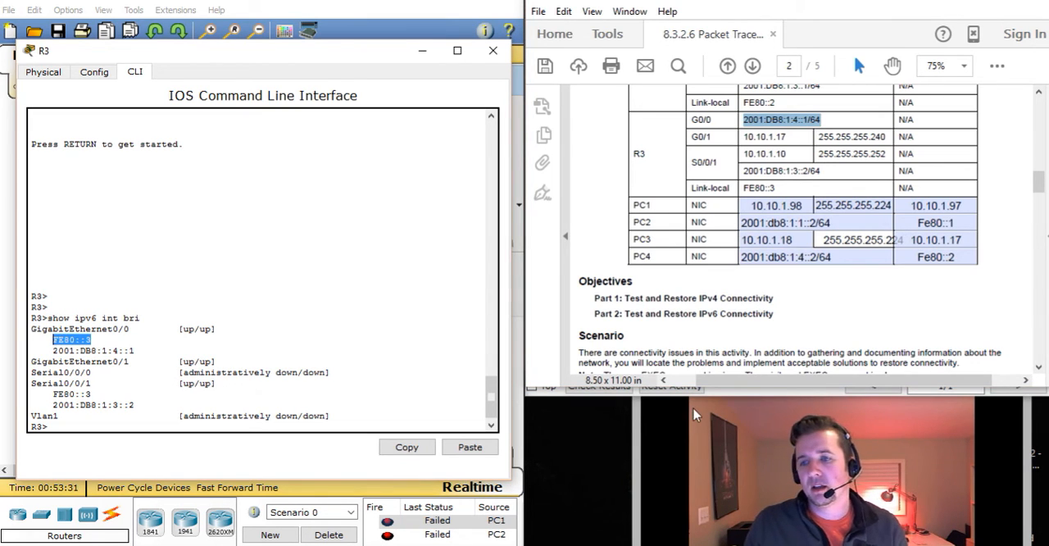
{"action": "left_click", "coordinate": [934, 259]}
{"action": "left_click_drag", "start_coordinate": [964, 260], "coordinate": [923, 259]}
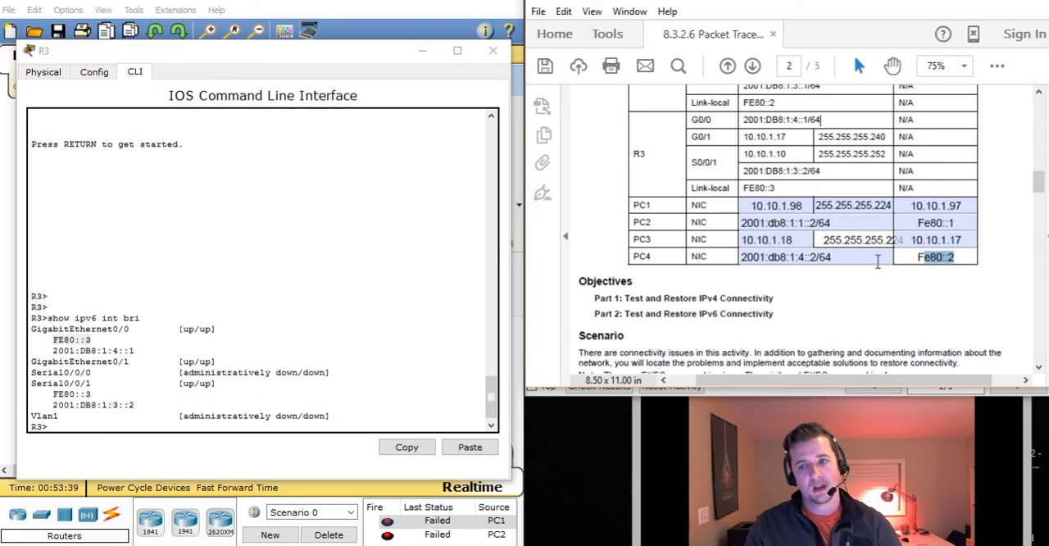
{"action": "left_click_drag", "start_coordinate": [91, 339], "coordinate": [75, 340]}
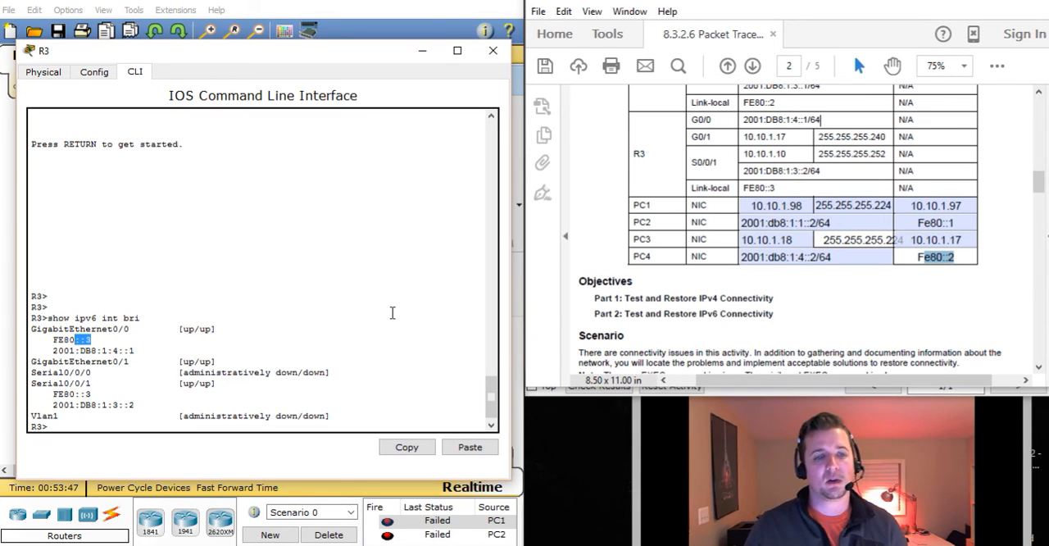
{"action": "left_click", "coordinate": [875, 320]}
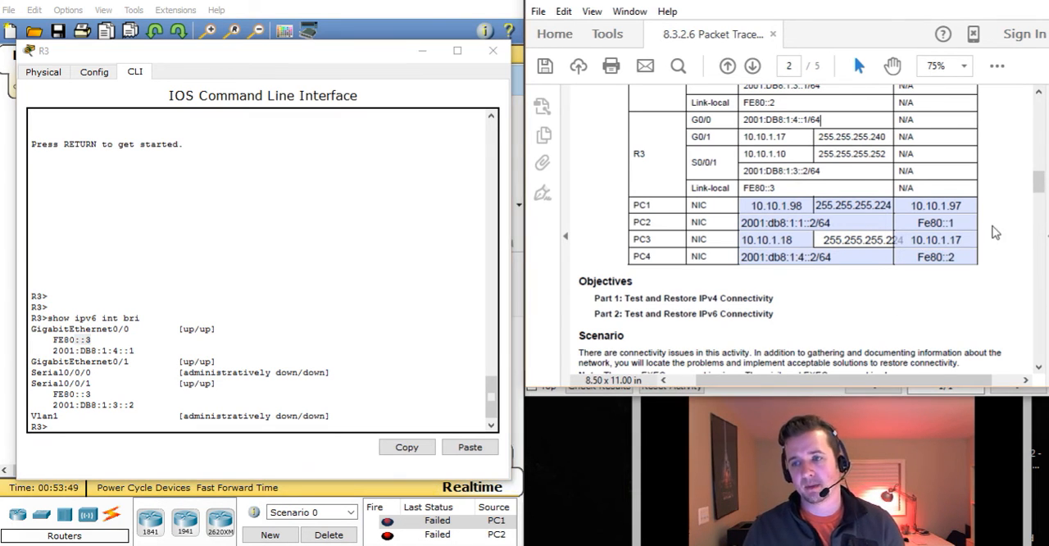
{"action": "mouse_move", "coordinate": [1041, 191]}
{"action": "left_mouse_down"}
{"action": "mouse_move", "coordinate": [1041, 234]}
{"action": "mouse_move", "coordinate": [1039, 164]}
{"action": "mouse_move", "coordinate": [1037, 175]}
{"action": "left_mouse_up"}
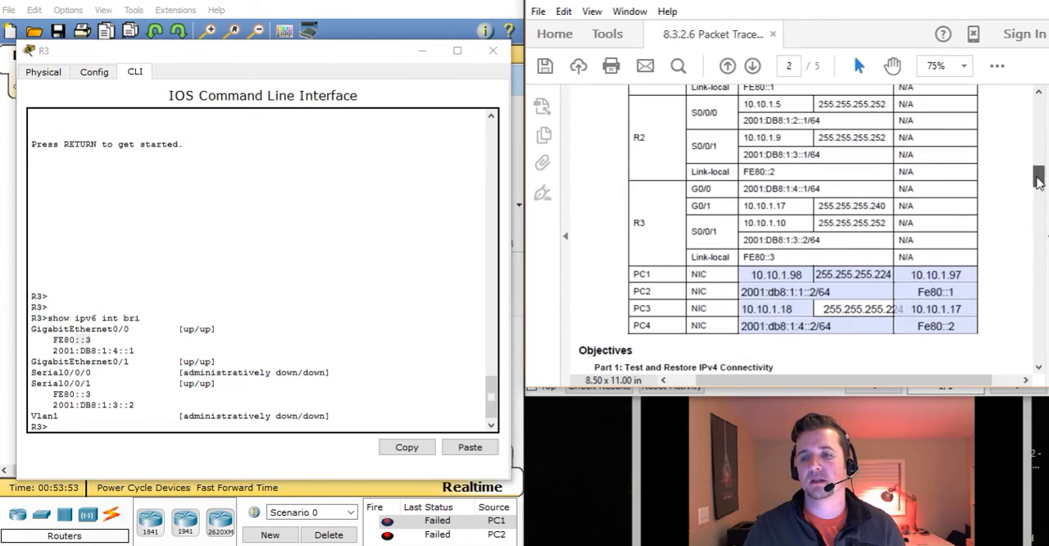
Return to the activity instructions, read Steps 3 and 4 on proposing and implementing a solution, and bring R3's CLI back up
{"action": "left_click", "coordinate": [965, 2]}
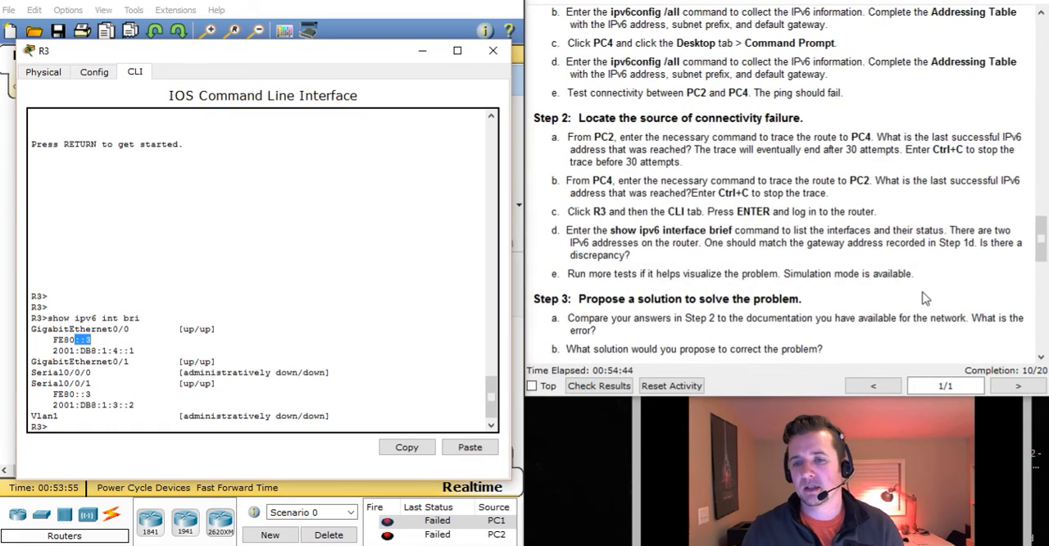
{"action": "scroll", "coordinate": [924, 300], "scroll_direction": "down", "scroll_amount": 1}
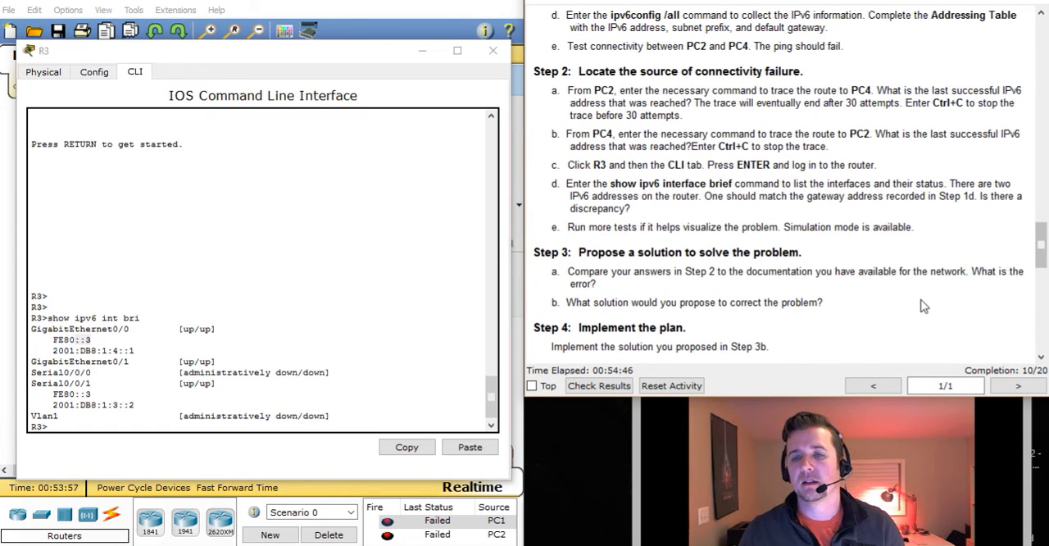
{"action": "left_click", "coordinate": [425, 52]}
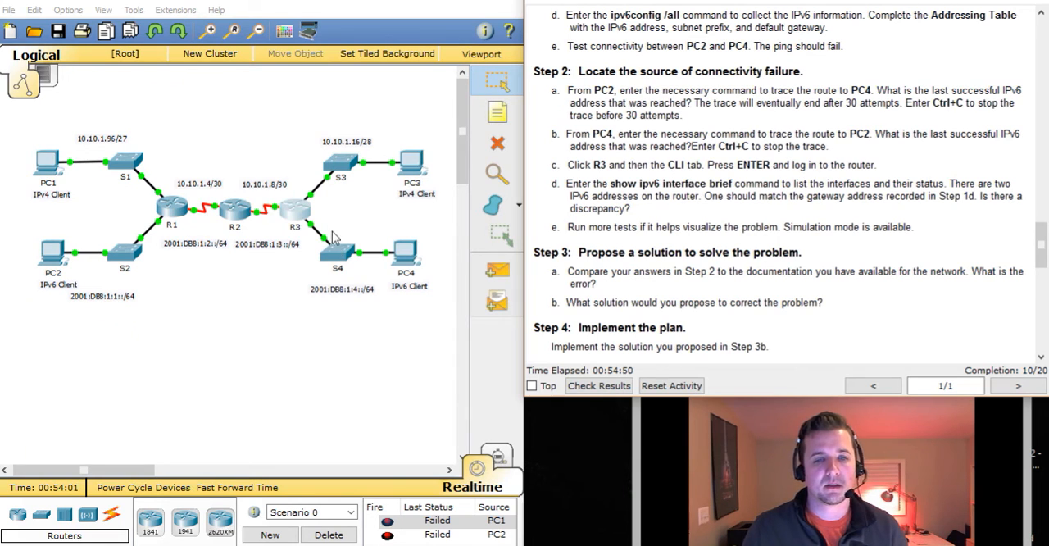
{"action": "left_click", "coordinate": [298, 220]}
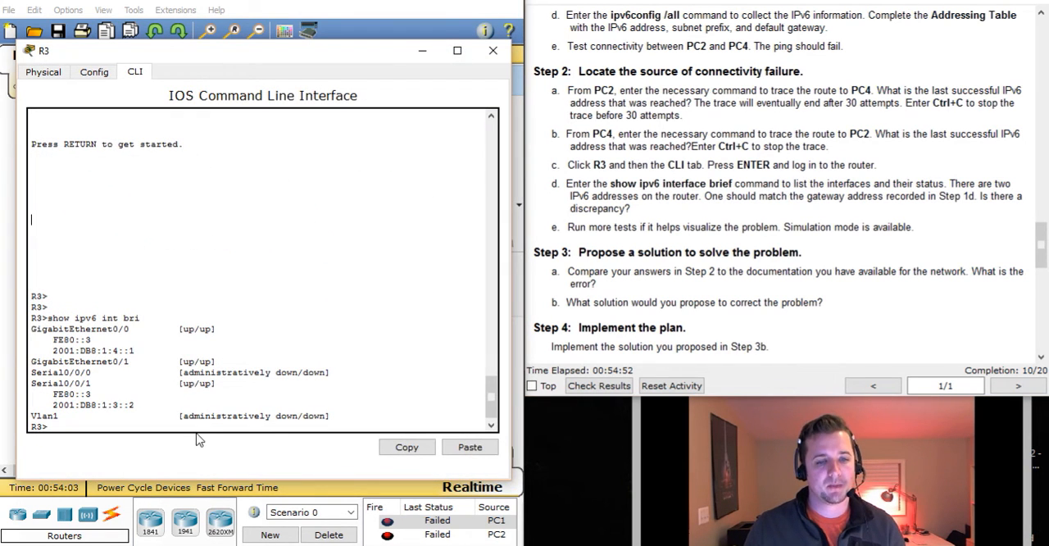
{"action": "type", "text": "eb"}
{"action": "key", "text": "Return"}
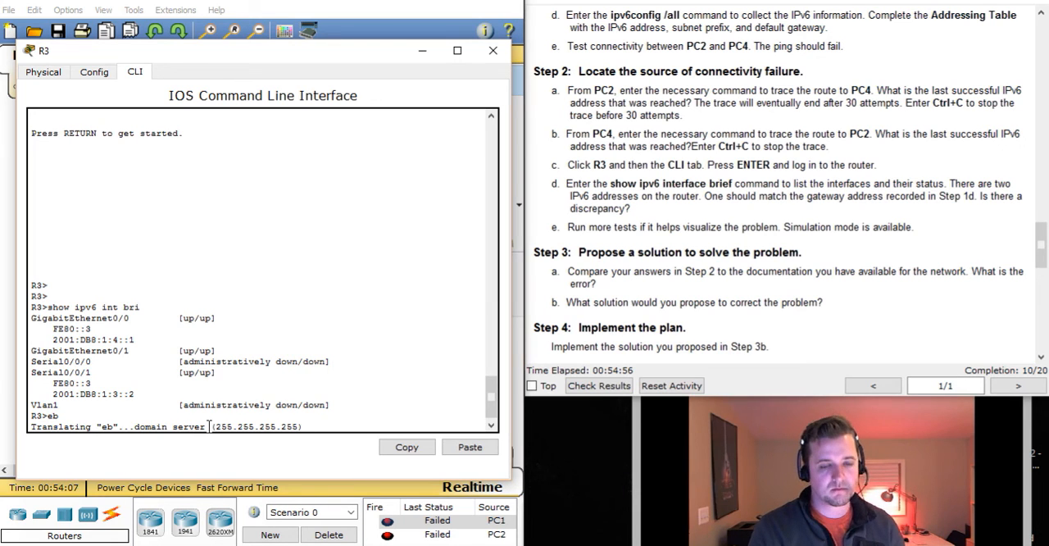
{"action": "key", "text": "ctrl+shift+6"}
{"action": "key", "text": "Return"}
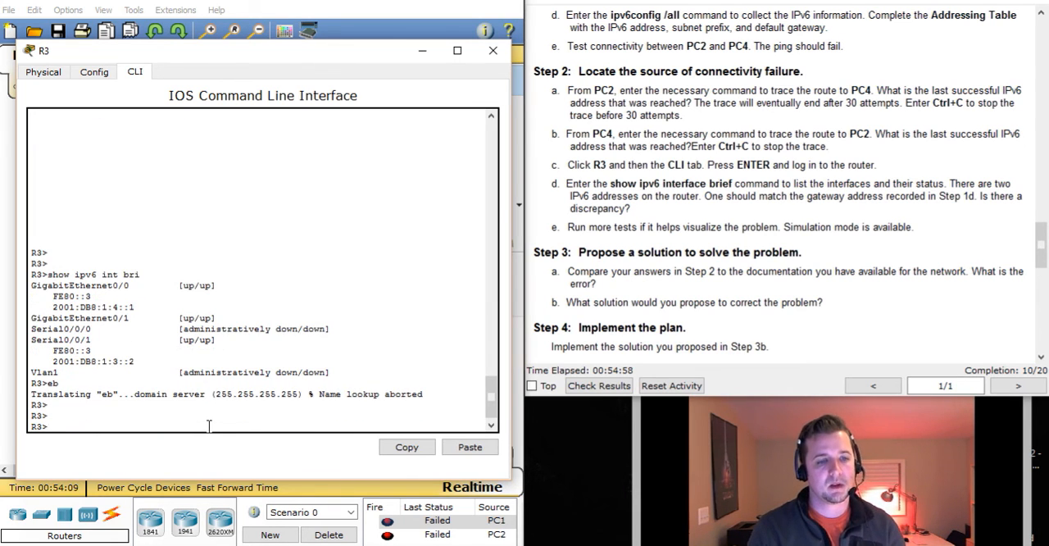
{"action": "key", "text": "Return"}
Enter R3's privileged and global configuration modes with en and conf t, and select interface g0/0
{"action": "type", "text": "en"}
{"action": "key", "text": "Return"}
{"action": "type", "text": "conf"}
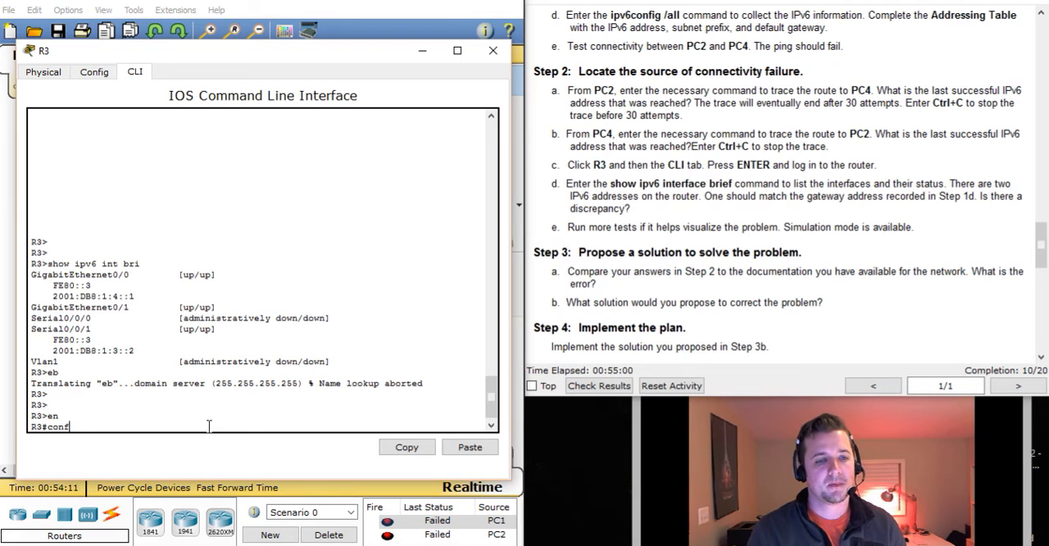
{"action": "type", "text": " t"}
{"action": "key", "text": "Return"}
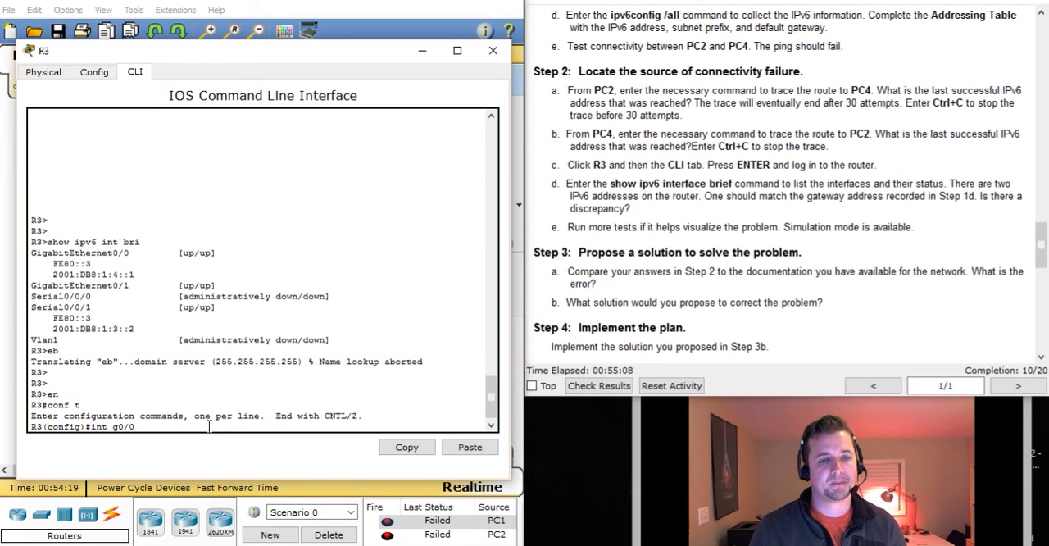
{"action": "type", "text": "int g0/0"}
{"action": "key", "text": "Return"}
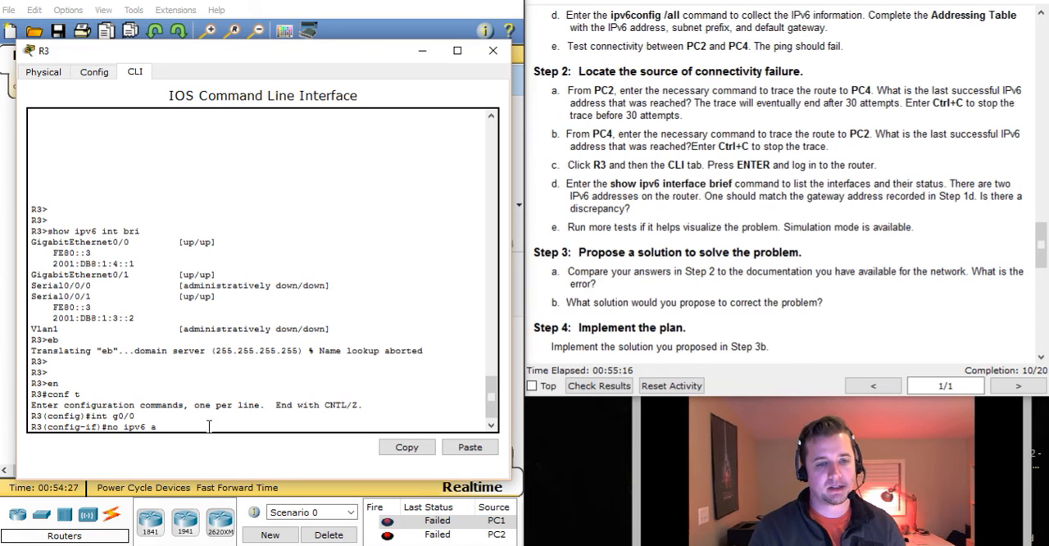
{"action": "type", "text": "d"}
{"action": "key", "text": "BackSpace"}
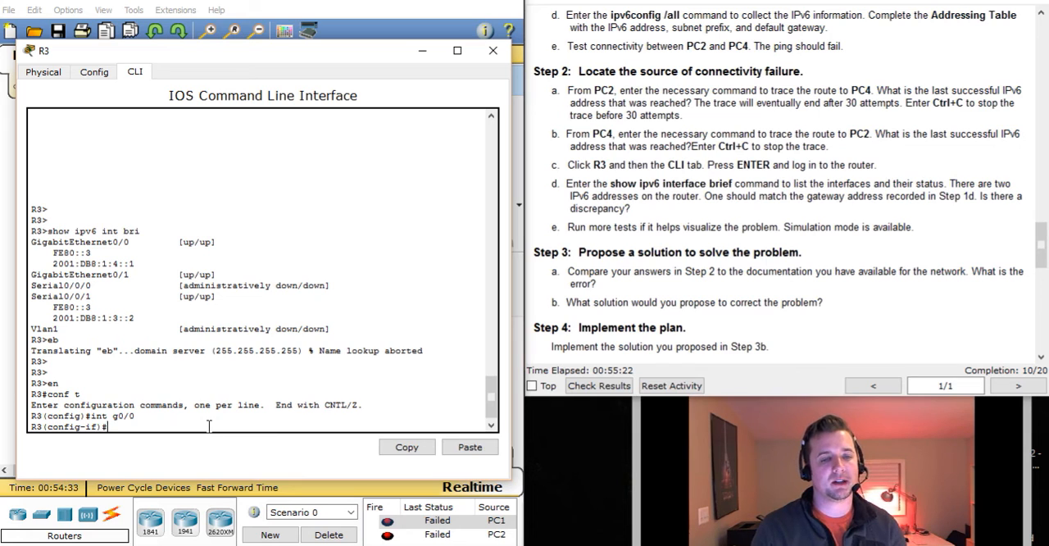
{"action": "key", "text": "BackSpace"}
{"action": "key", "text": "BackSpace"}
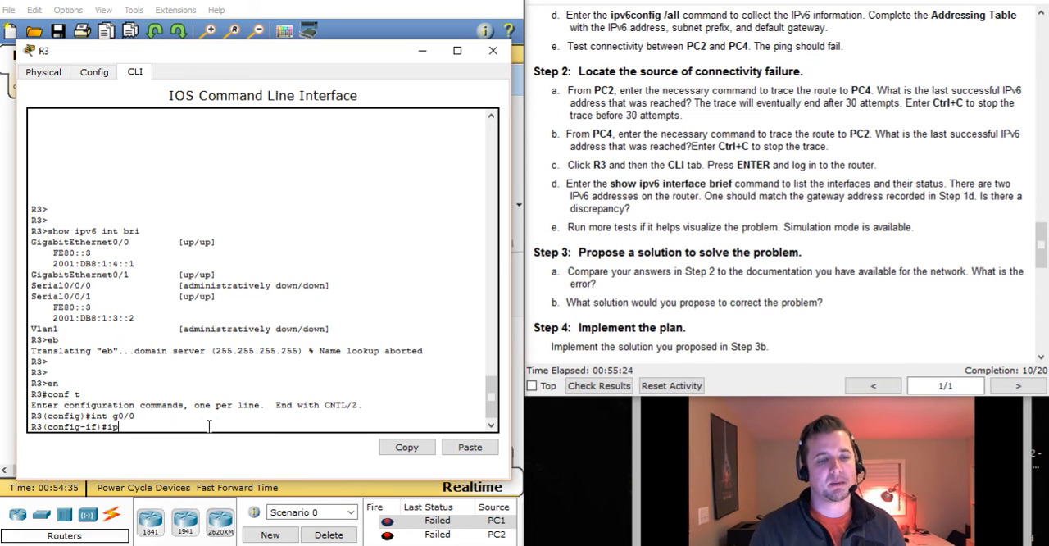
Set fe80::2 as the link-local IPv6 address of R3's g0/0 interface and minimize the R3 window
{"action": "type", "text": "ipv6 add f"}
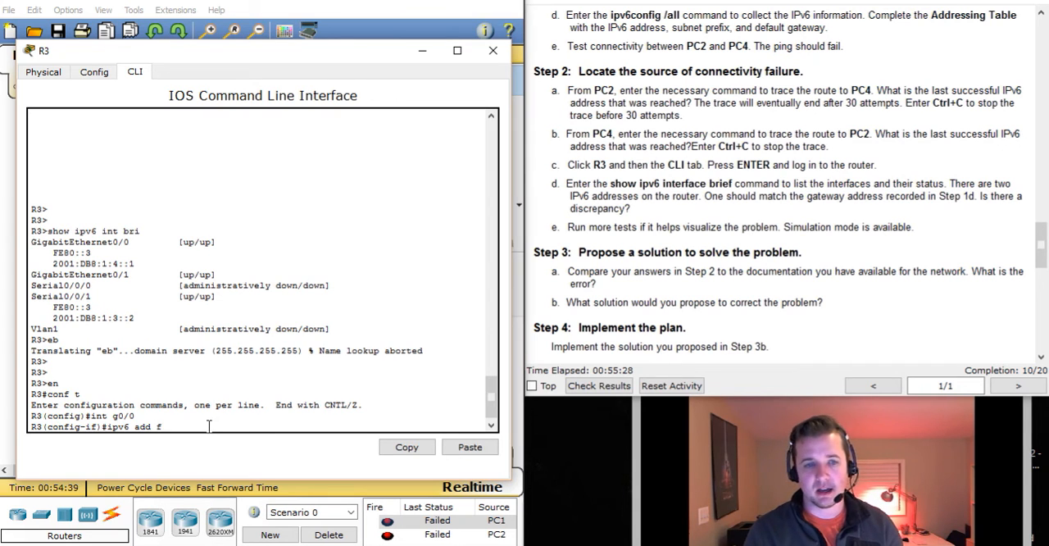
{"action": "type", "text": "e80::"}
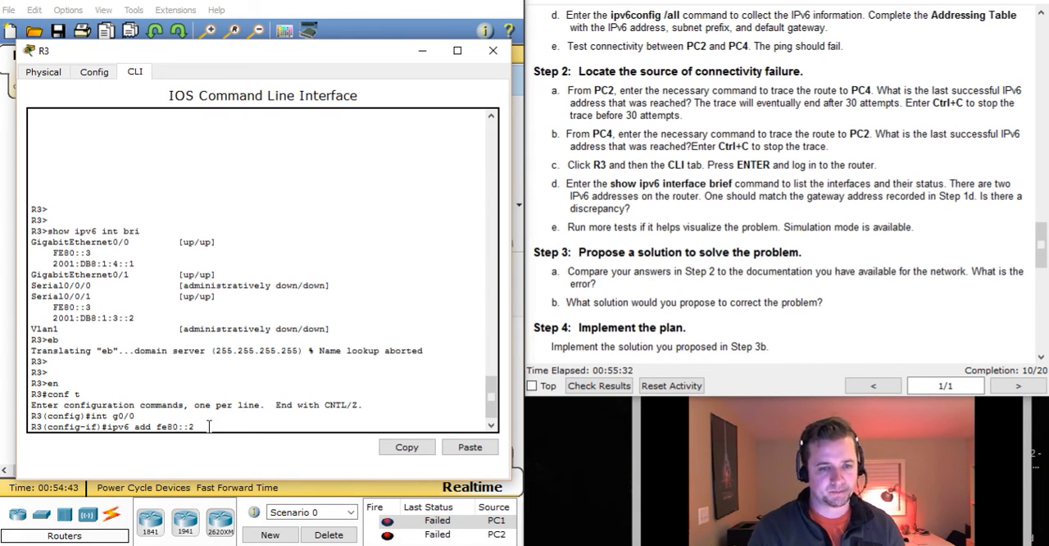
{"action": "type", "text": "2 li"}
{"action": "key", "text": "Tab"}
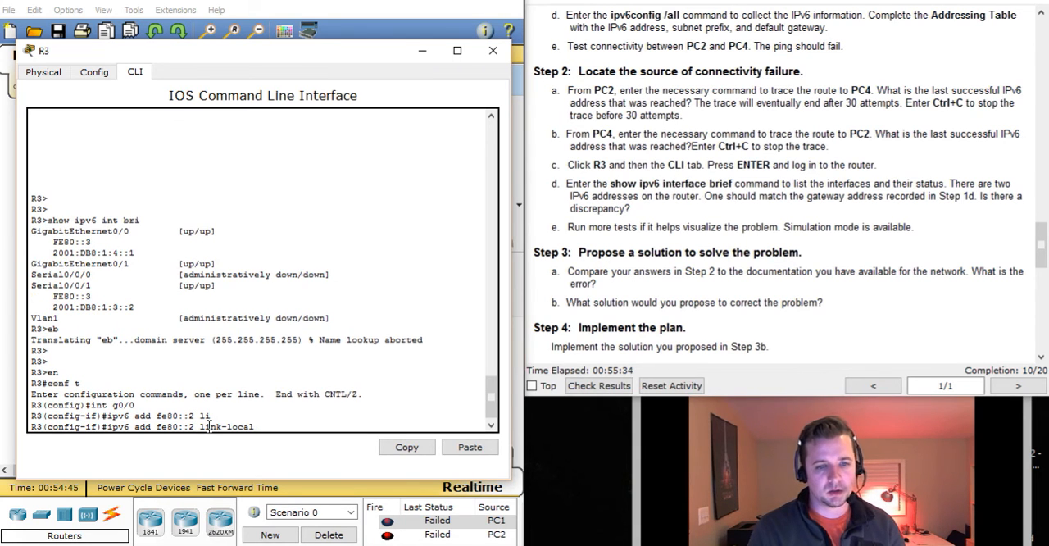
{"action": "key", "text": "Return"}
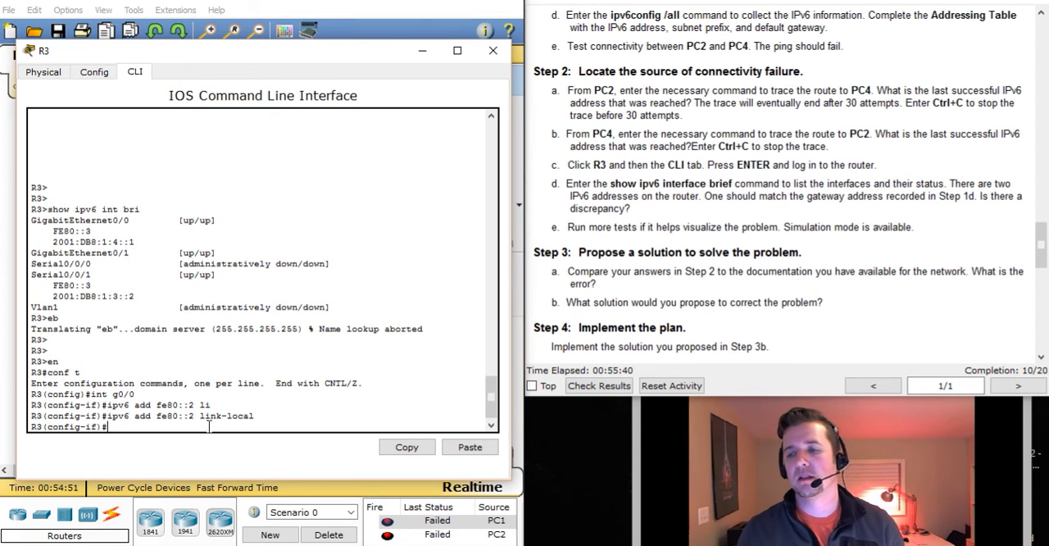
{"action": "left_click", "coordinate": [423, 53]}
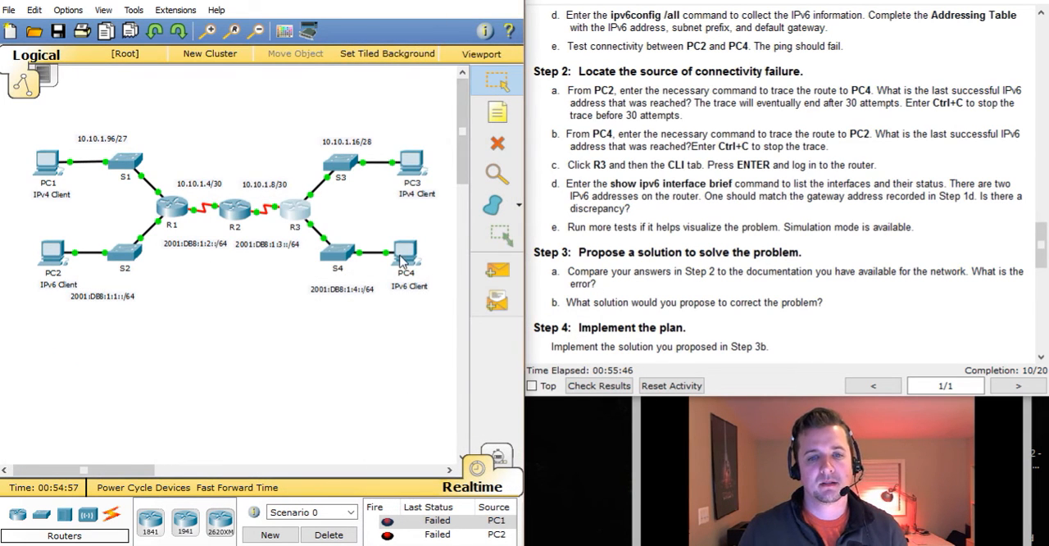
Repeat the trace from PC2 to PC4 with tracert 2001:db8:1:4::2 in PC2's Command Prompt
{"action": "left_click", "coordinate": [51, 259]}
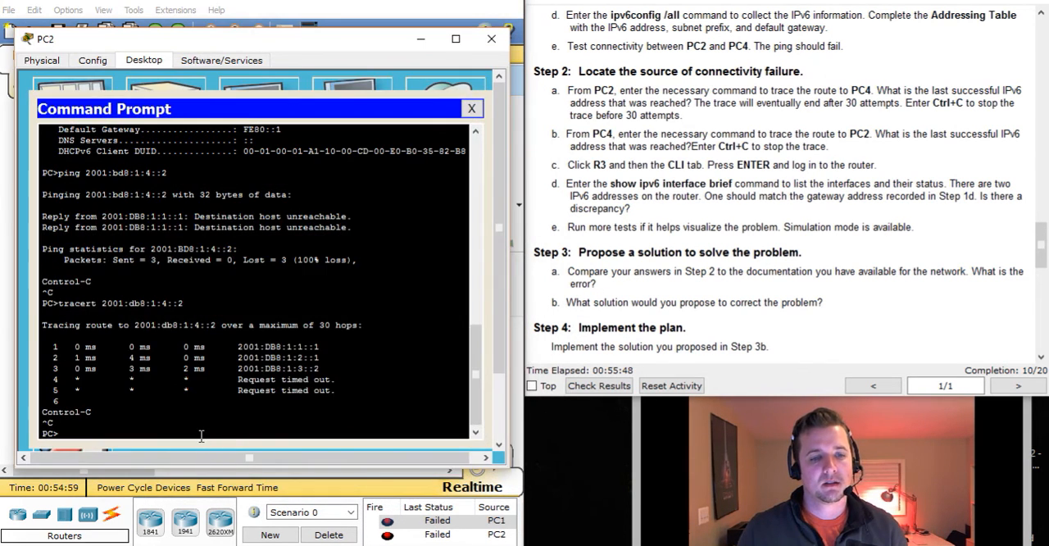
{"action": "key", "text": "Up"}
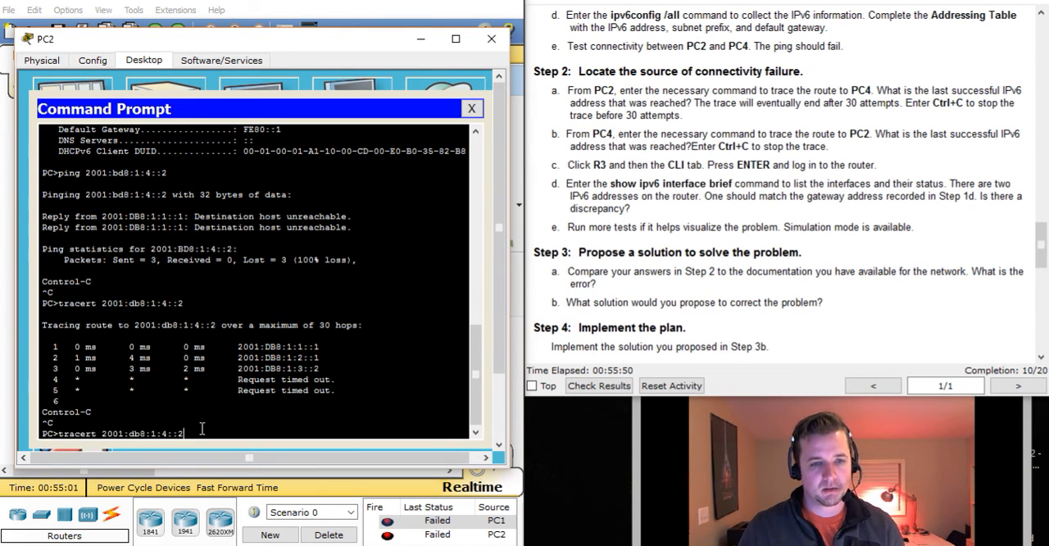
{"action": "key", "text": "Return"}
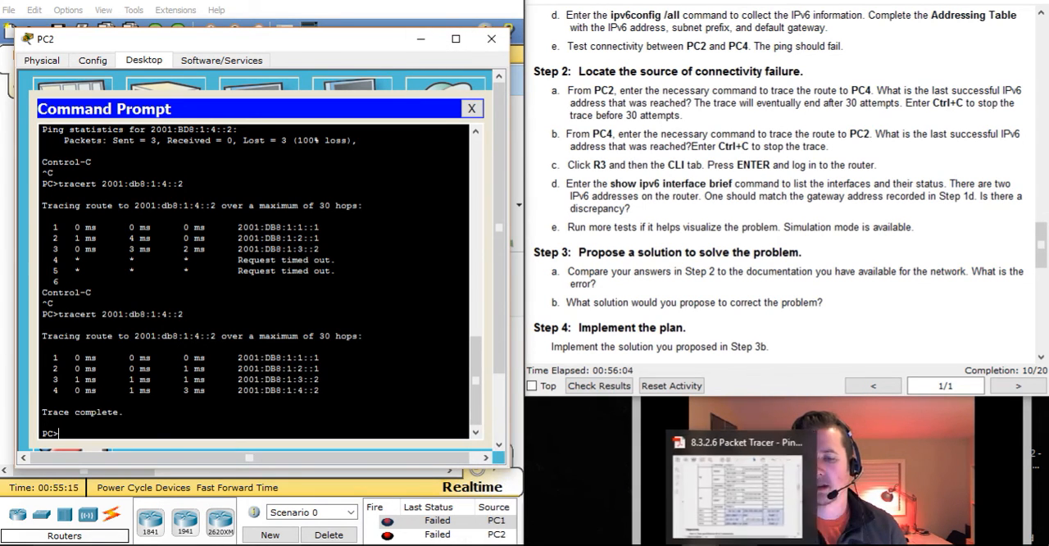
Bring up the PDF addressing table and repeat the trace from PC4 to PC2 with tracert 2001:db8:1:1::2 in PC4's Command Prompt
{"action": "left_click", "coordinate": [766, 541]}
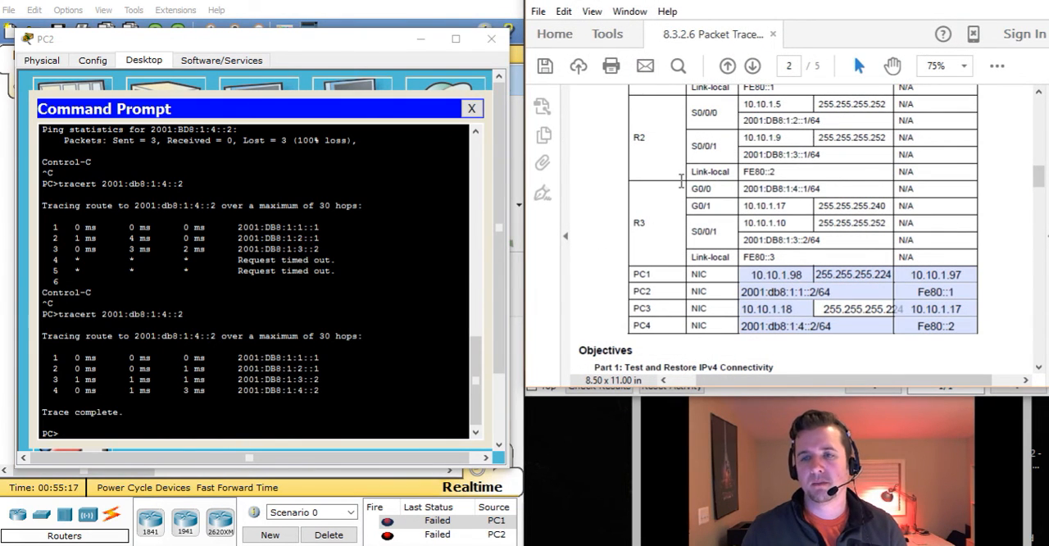
{"action": "left_click", "coordinate": [421, 39]}
{"action": "left_click", "coordinate": [405, 259]}
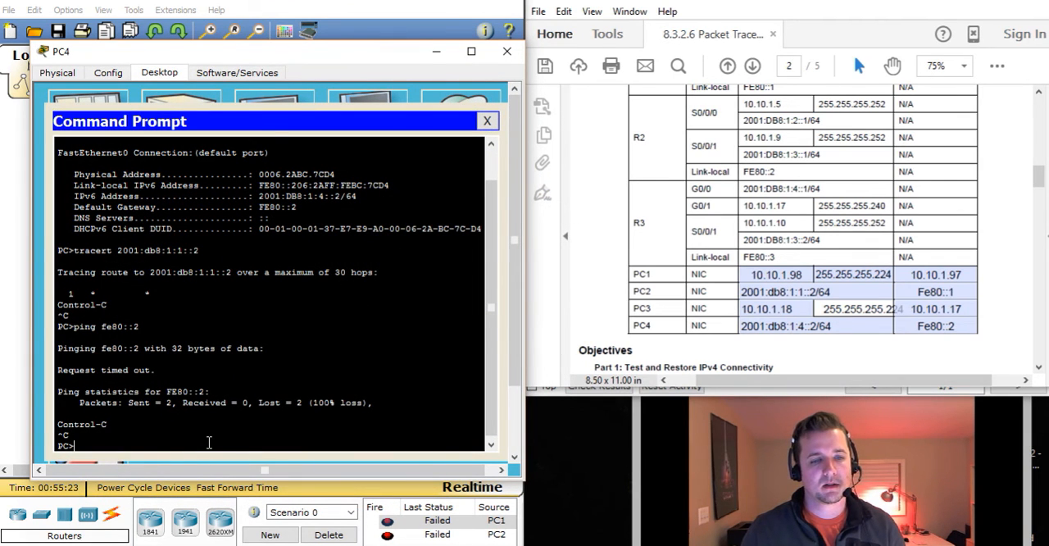
{"action": "key", "text": "Up"}
{"action": "key", "text": "Up"}
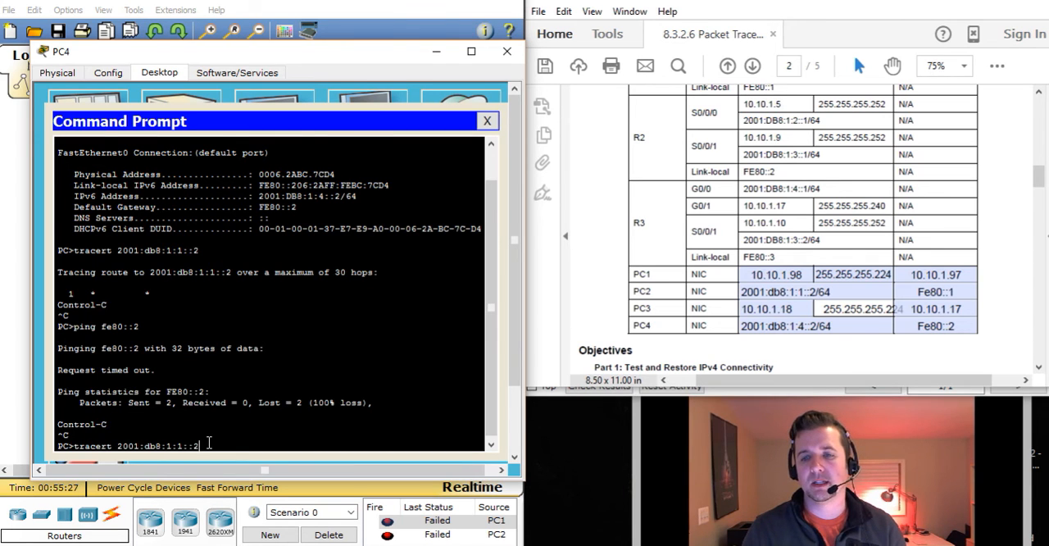
{"action": "key", "text": "Return"}
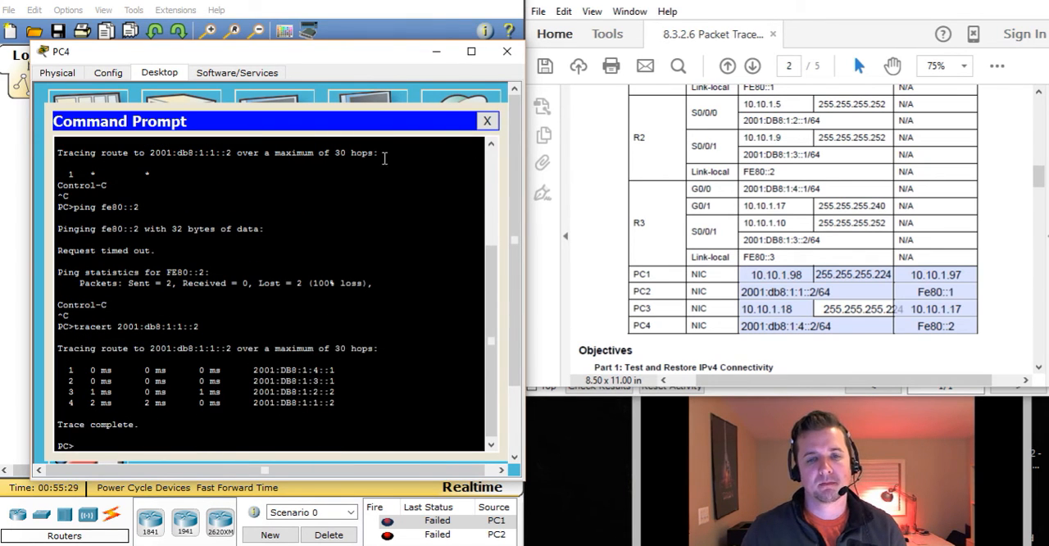
{"action": "left_click", "coordinate": [436, 52]}
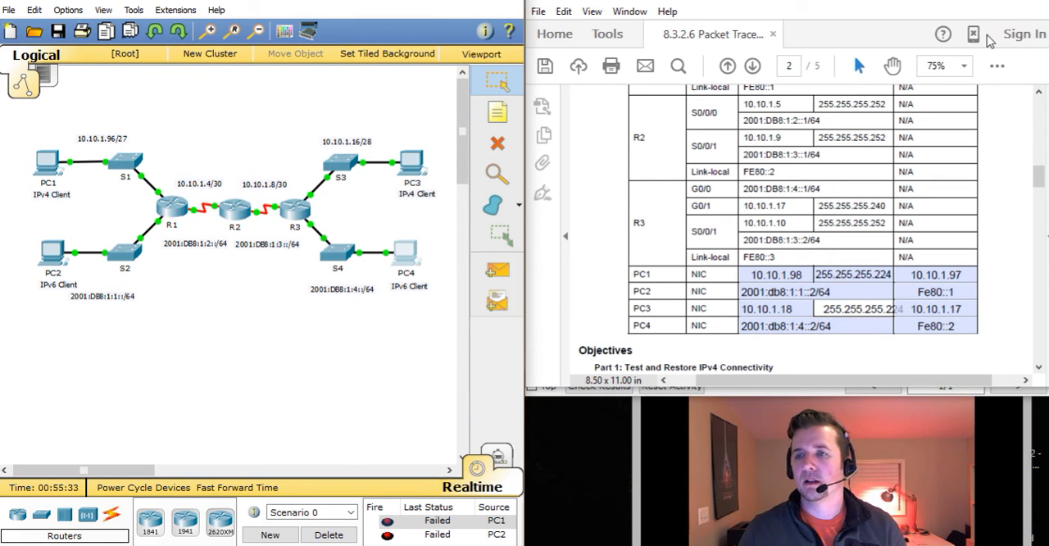
Return to the activity instructions and read Steps 3 to 6 on proposing, implementing, verifying and documenting the solution
{"action": "left_click", "coordinate": [987, 4]}
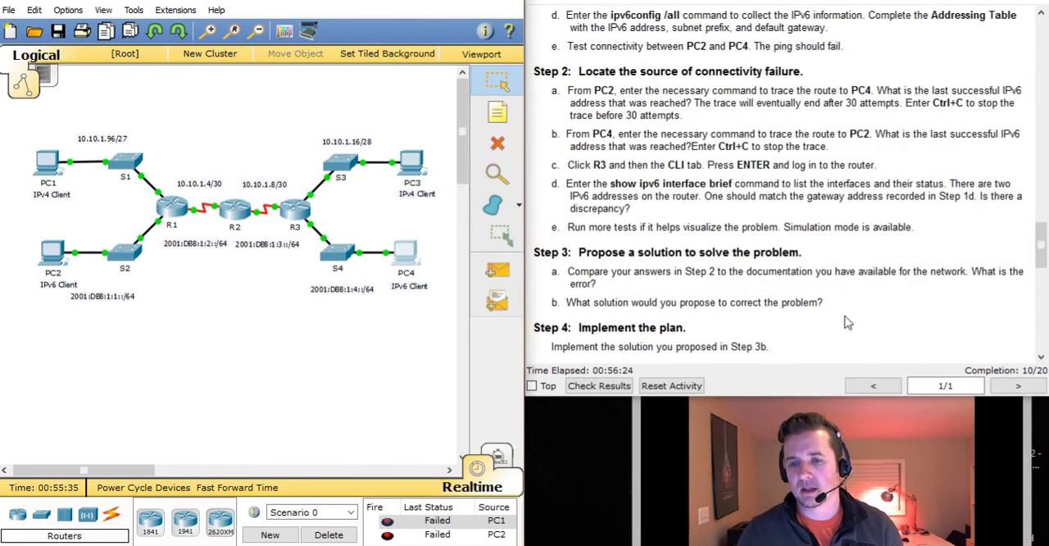
{"action": "scroll", "coordinate": [848, 324], "scroll_direction": "down", "scroll_amount": 1}
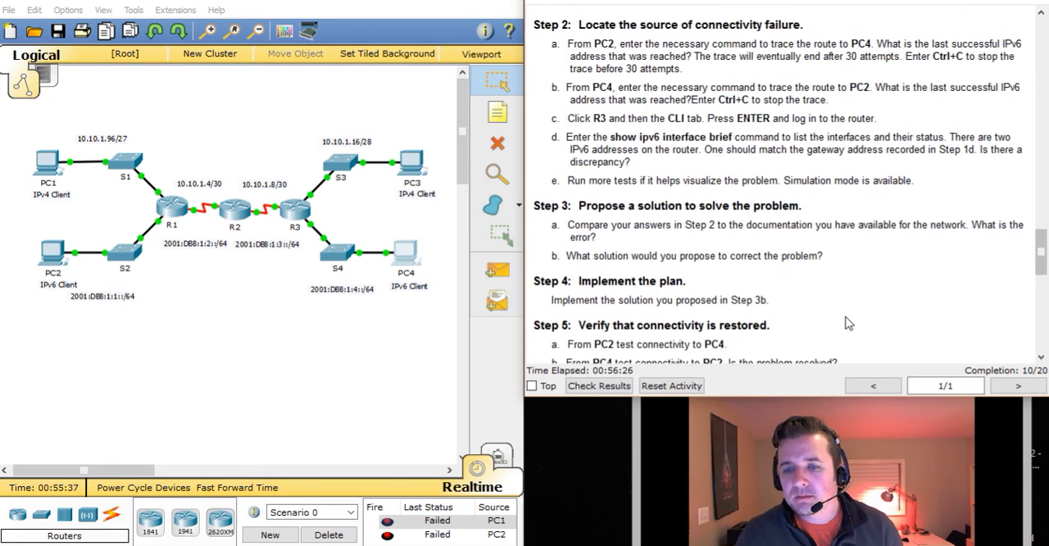
{"action": "scroll", "coordinate": [848, 323], "scroll_direction": "down", "scroll_amount": 1}
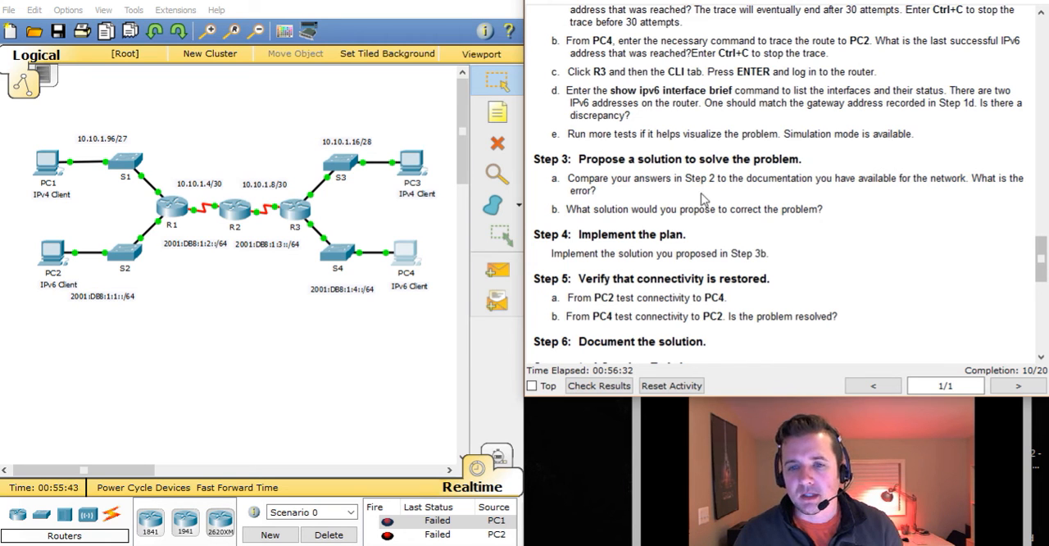
{"action": "scroll", "coordinate": [841, 244], "scroll_direction": "down", "scroll_amount": 1}
{"action": "scroll", "coordinate": [841, 245], "scroll_direction": "down", "scroll_amount": 5}
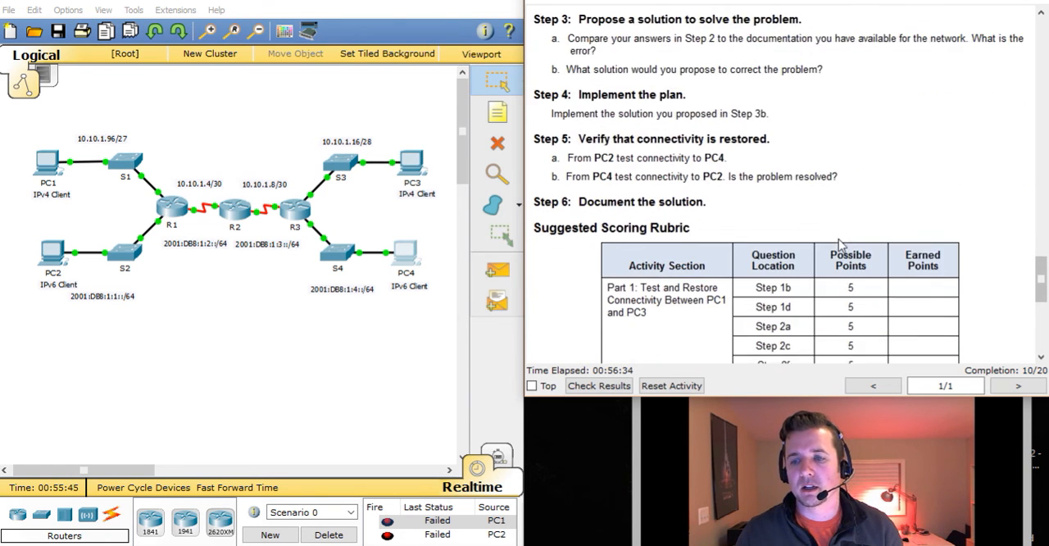
{"action": "scroll", "coordinate": [841, 244], "scroll_direction": "down", "scroll_amount": 4}
{"action": "scroll", "coordinate": [841, 244], "scroll_direction": "up", "scroll_amount": 15}
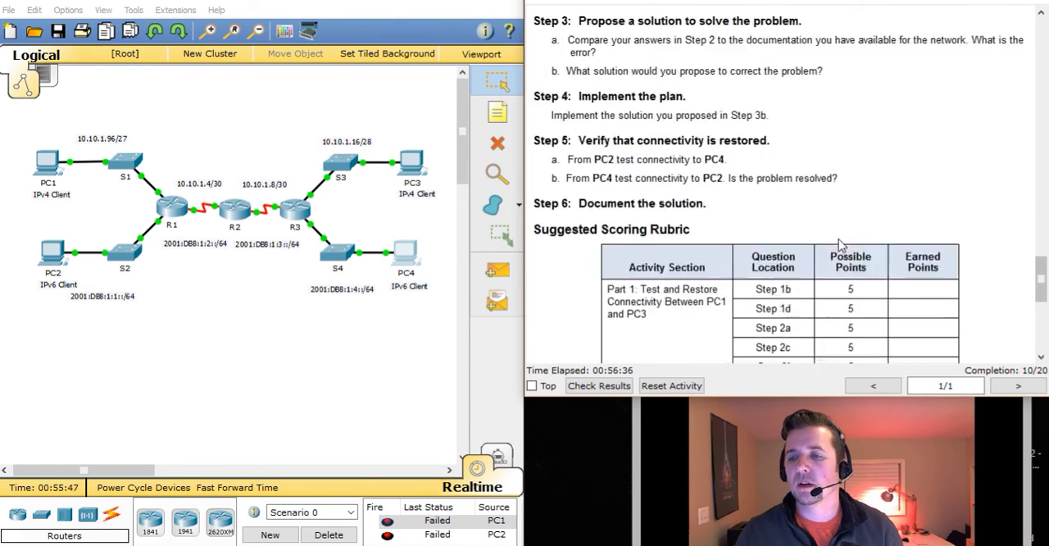
Look up R3's documented link-local address in the instructions' Addressing Table and highlight it
{"action": "scroll", "coordinate": [841, 245], "scroll_direction": "up", "scroll_amount": 10}
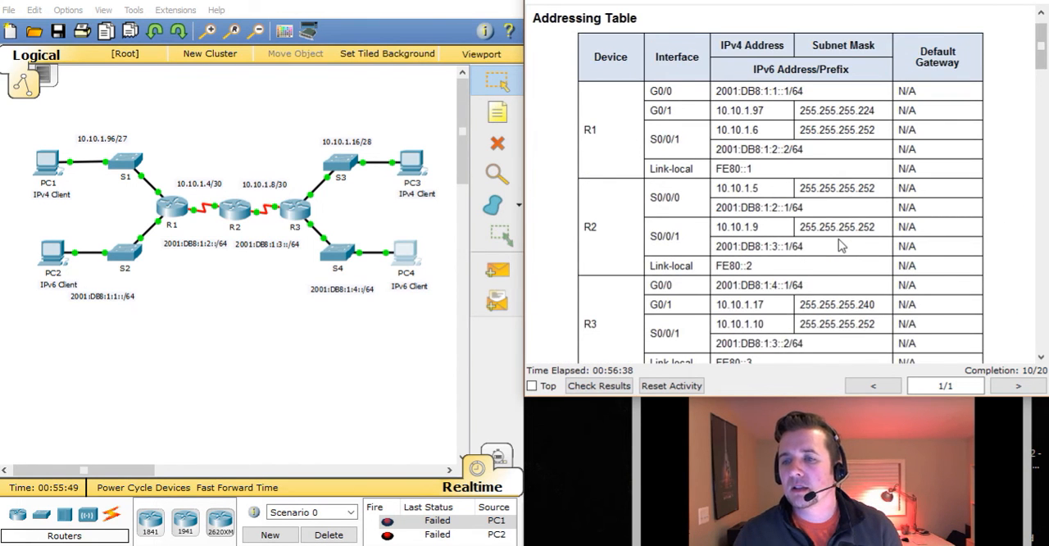
{"action": "scroll", "coordinate": [841, 245], "scroll_direction": "down", "scroll_amount": 1}
{"action": "scroll", "coordinate": [841, 244], "scroll_direction": "down", "scroll_amount": 1}
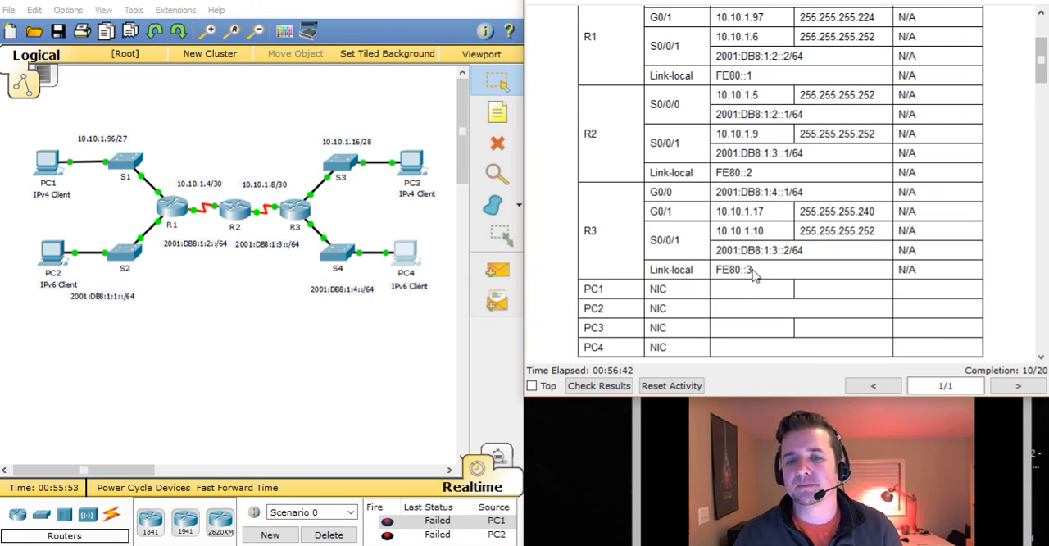
{"action": "left_click_drag", "start_coordinate": [756, 274], "coordinate": [716, 273]}
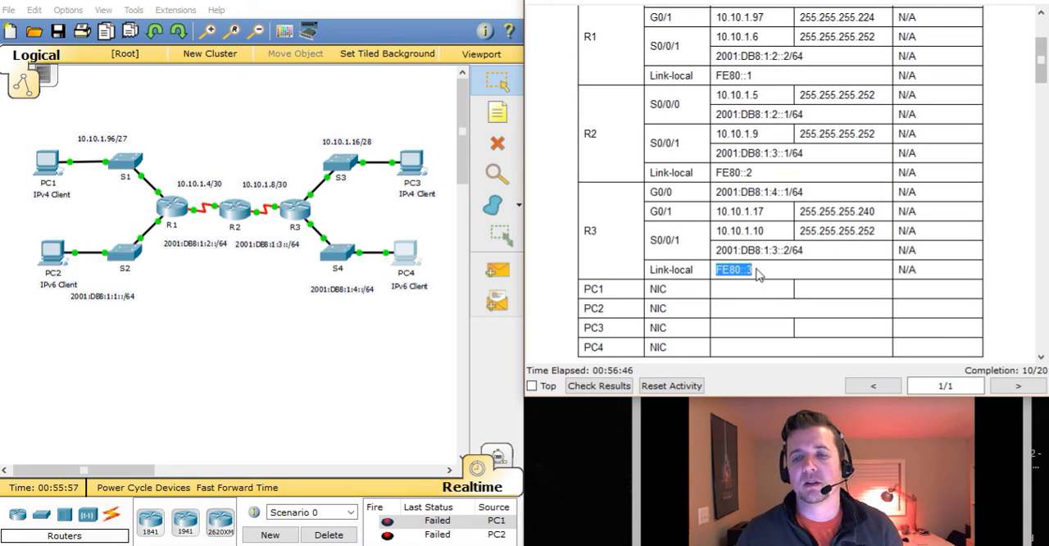
Set fe80::3 as the link-local IPv6 address of R3's g0/0 interface and close the R3 window
{"action": "left_click", "coordinate": [293, 214]}
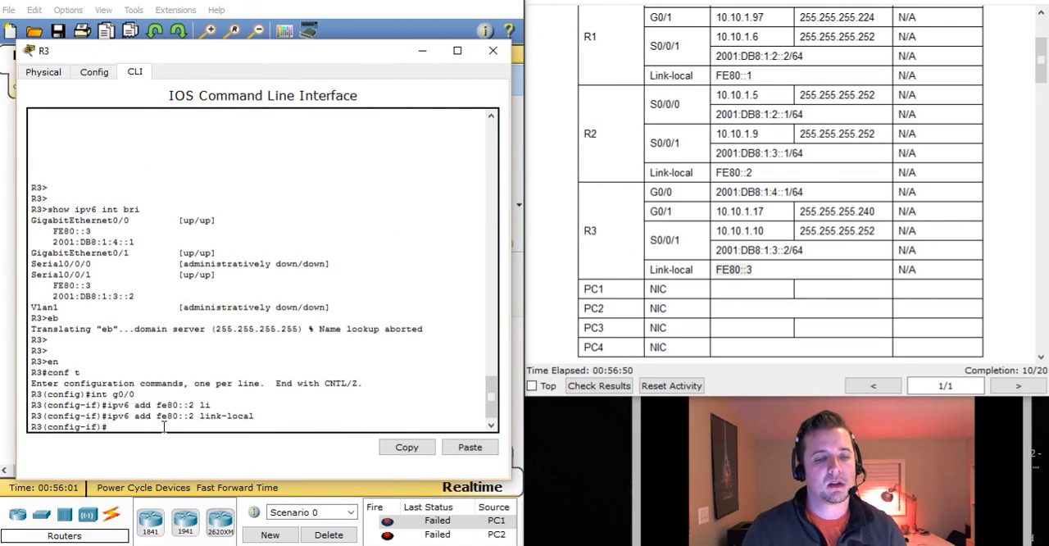
{"action": "key", "text": "Up"}
{"action": "key", "text": "Left"}
{"action": "key", "text": "Left"}
{"action": "key", "text": "Left"}
{"action": "key", "text": "Left"}
{"action": "key", "text": "Left"}
{"action": "key", "text": "Left"}
{"action": "key", "text": "Left"}
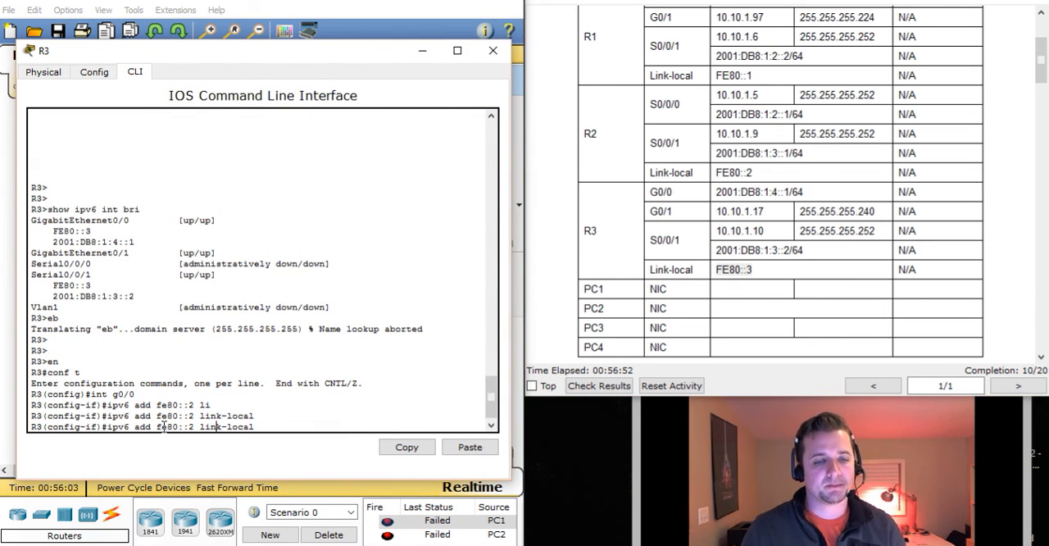
{"action": "key", "text": "BackSpace"}
{"action": "type", "text": "3"}
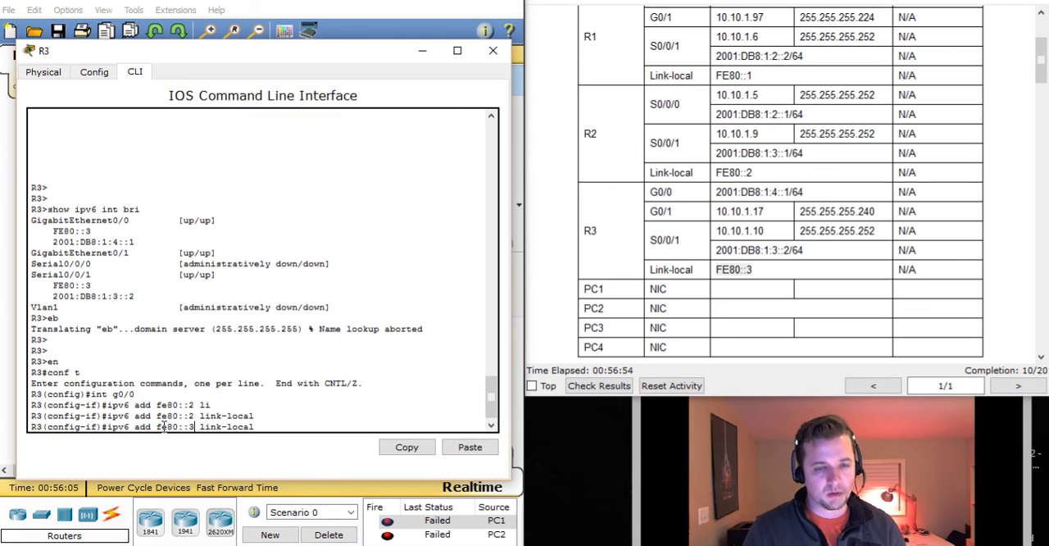
{"action": "key", "text": "Return"}
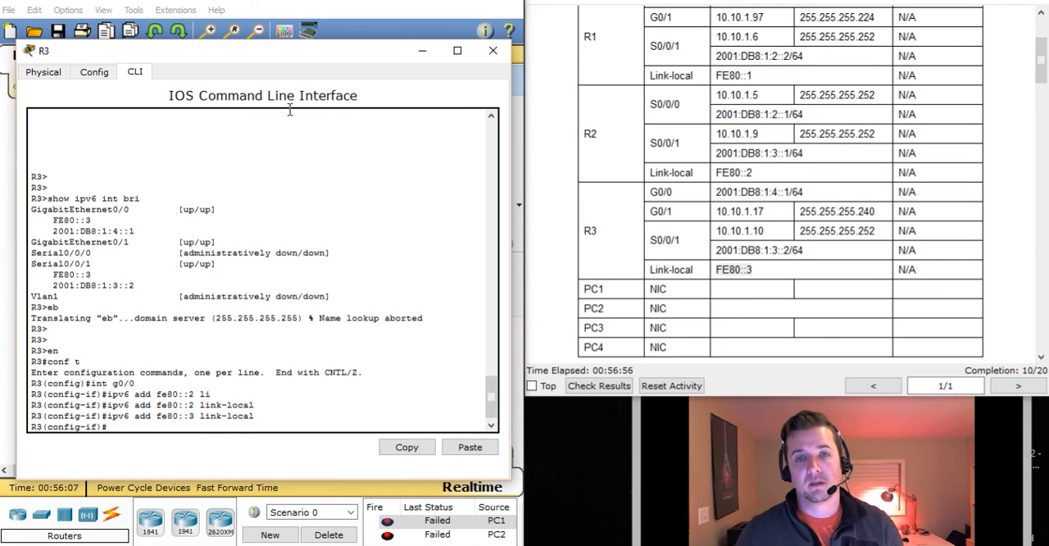
{"action": "left_click", "coordinate": [493, 50]}
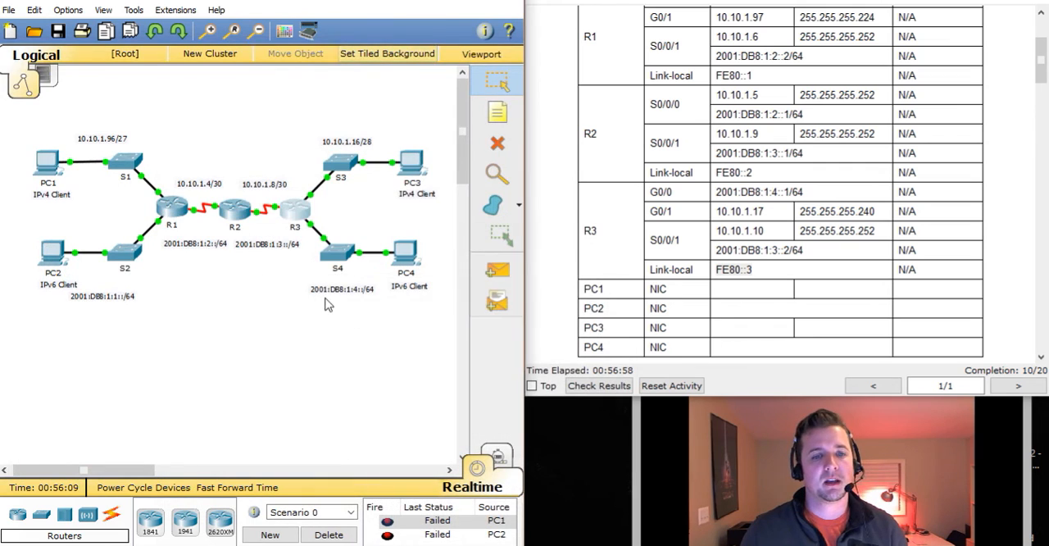
Set PC4's IPv6 gateway to FE80::3 in its IP Configuration and close the PC4 window
{"action": "left_click", "coordinate": [417, 252]}
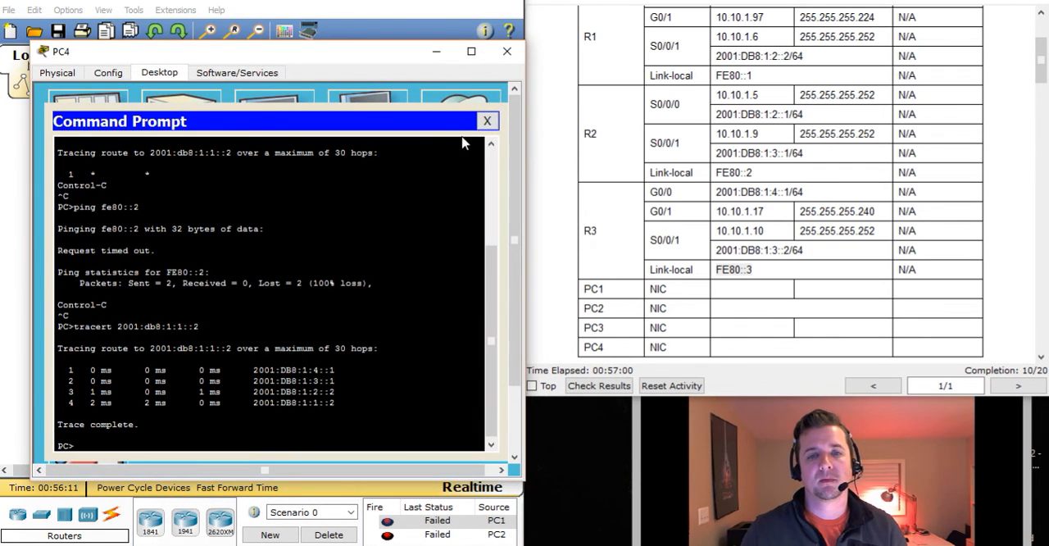
{"action": "left_click", "coordinate": [488, 121]}
{"action": "left_click", "coordinate": [123, 140]}
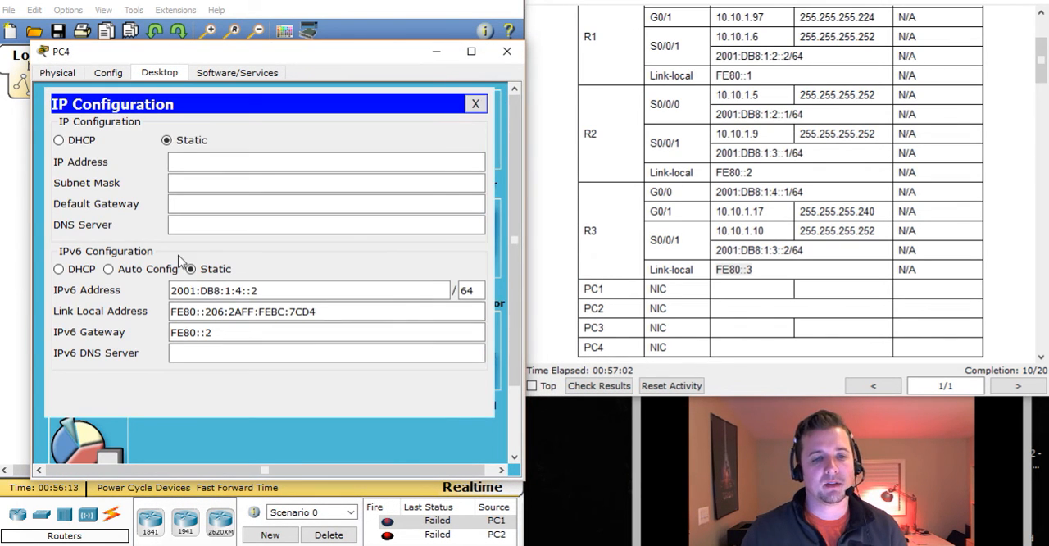
{"action": "left_click", "coordinate": [231, 333]}
{"action": "key", "text": "BackSpace"}
{"action": "type", "text": "3"}
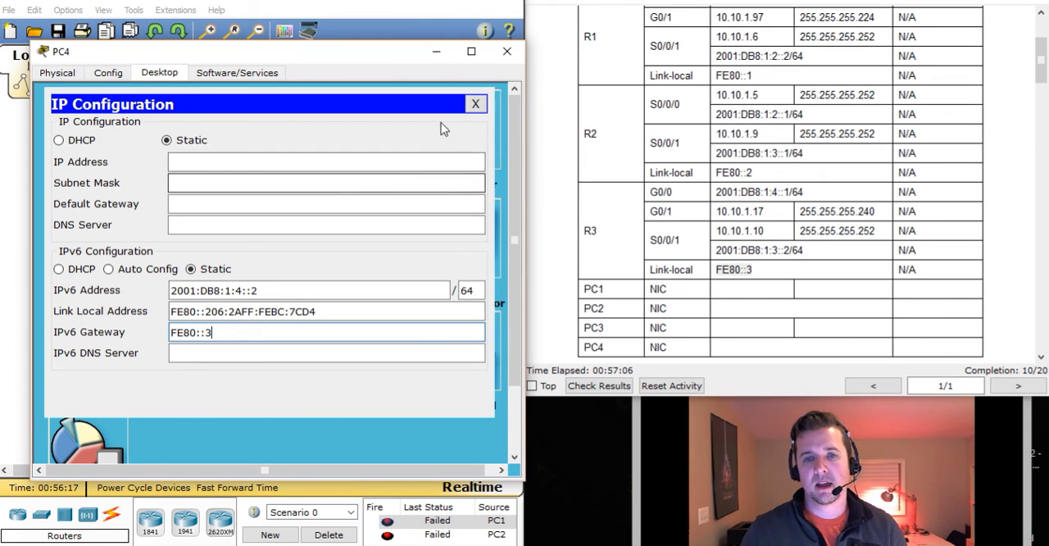
{"action": "left_click", "coordinate": [474, 105]}
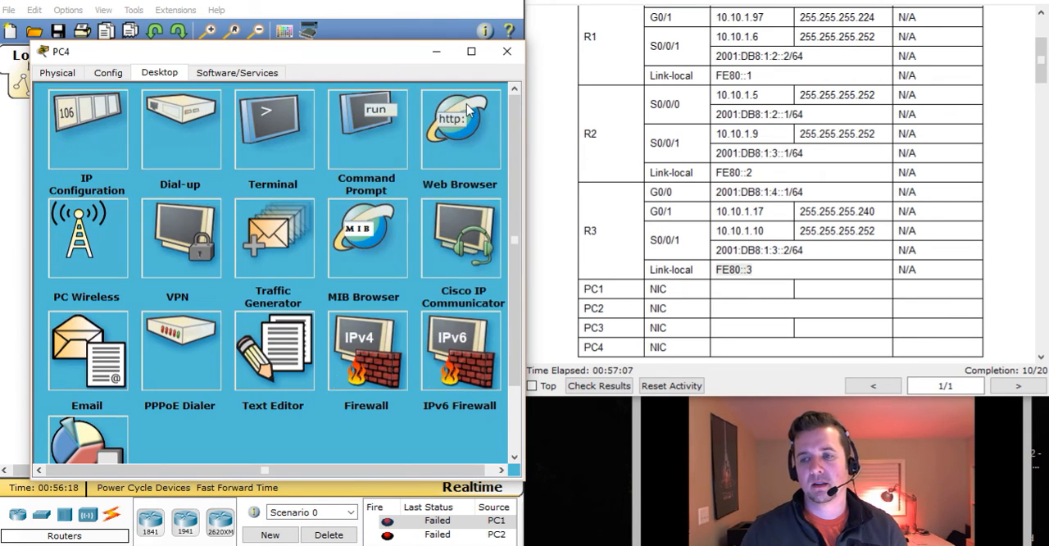
{"action": "left_click", "coordinate": [504, 50]}
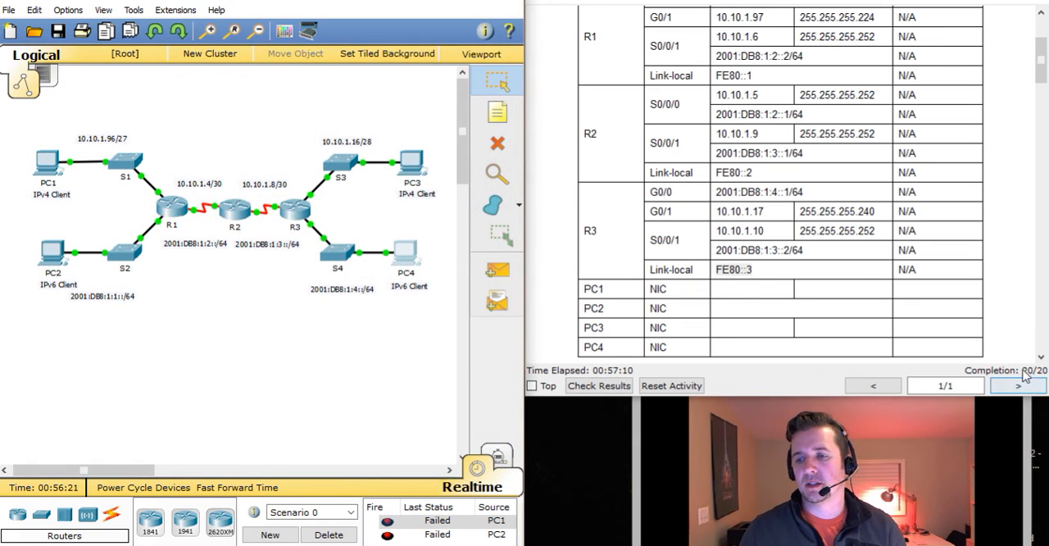
Trace the route from PC2 to PC4 again with tracert 2001:db8:1:4::2, then close PC2's Command Prompt and window
{"action": "left_click_drag", "start_coordinate": [1042, 75], "coordinate": [1017, 360]}
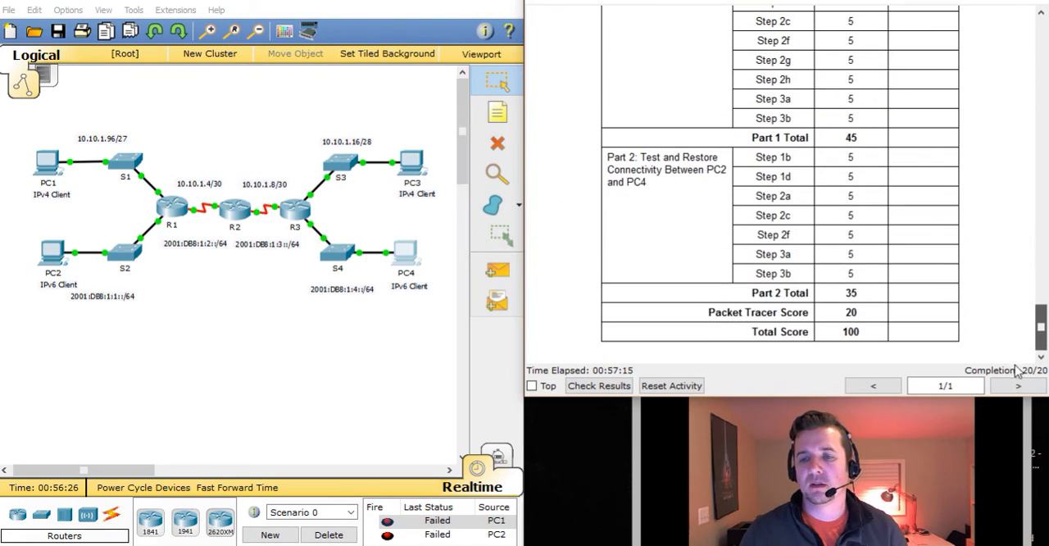
{"action": "left_click", "coordinate": [52, 252]}
{"action": "key", "text": "Up"}
{"action": "key", "text": "Return"}
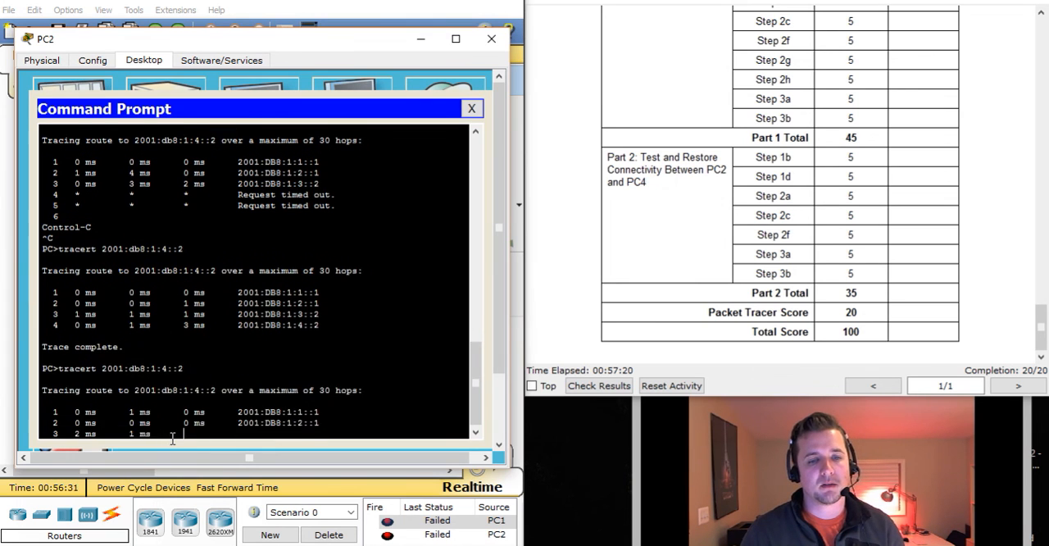
{"action": "left_click", "coordinate": [472, 108]}
{"action": "left_click", "coordinate": [491, 39]}
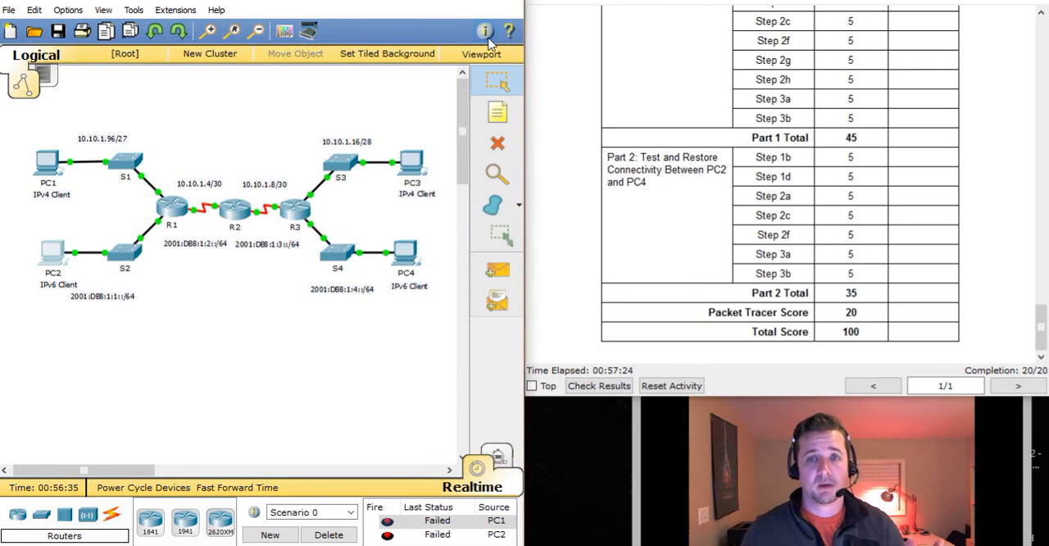